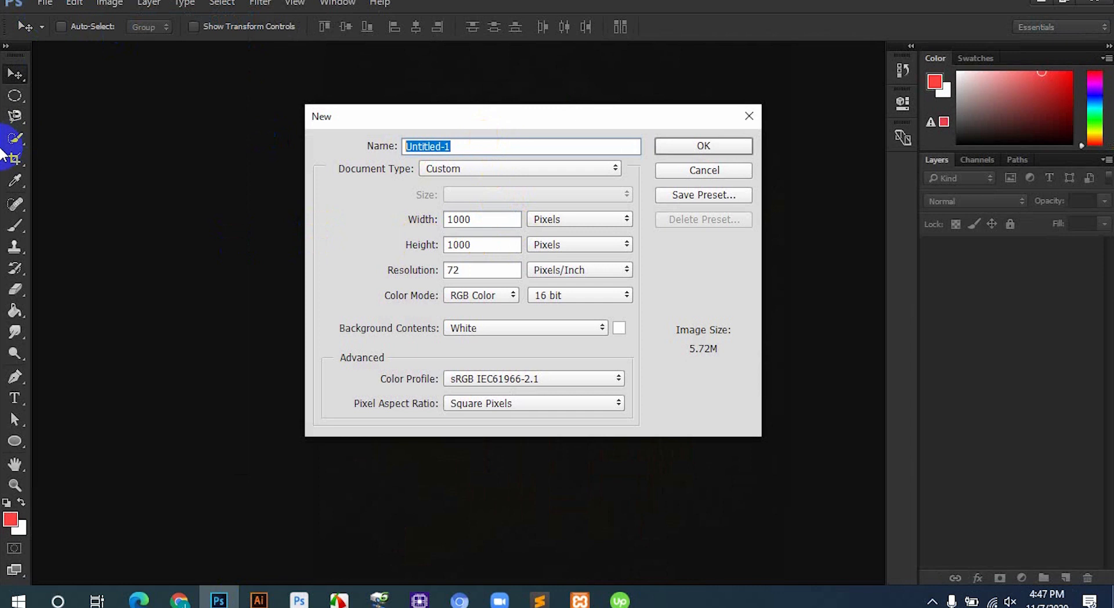
Create a new RGB document named Party Flyer Design, 5 inches wide and 7 inches high, at a resolution of 300 pixels/inch.
type("Flyer Design")
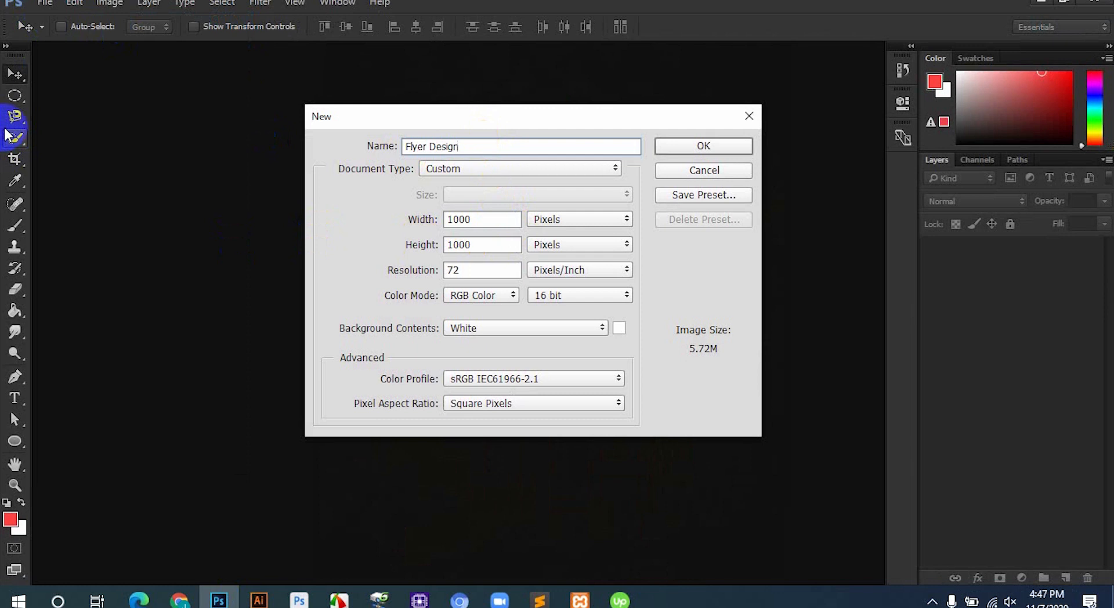
type("Party")
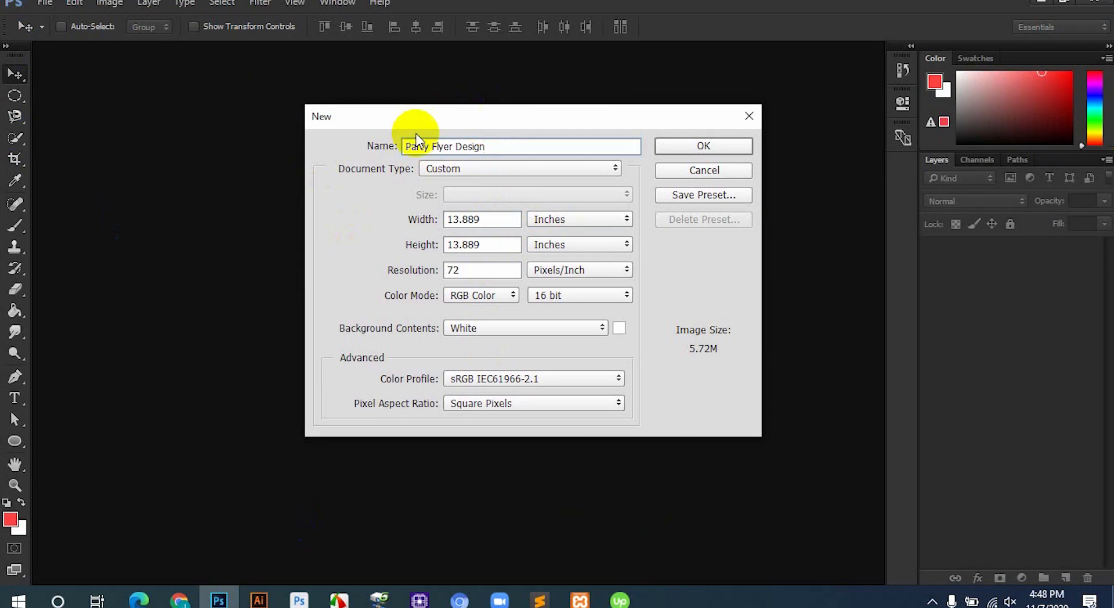
double_click(503, 219)
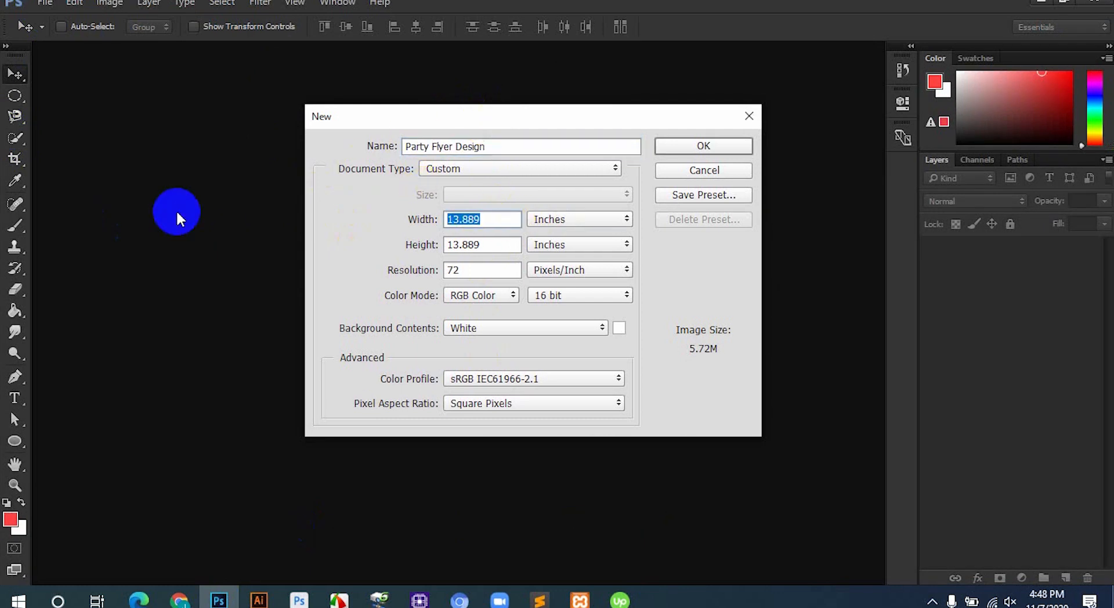
type("5")
double_click(499, 243)
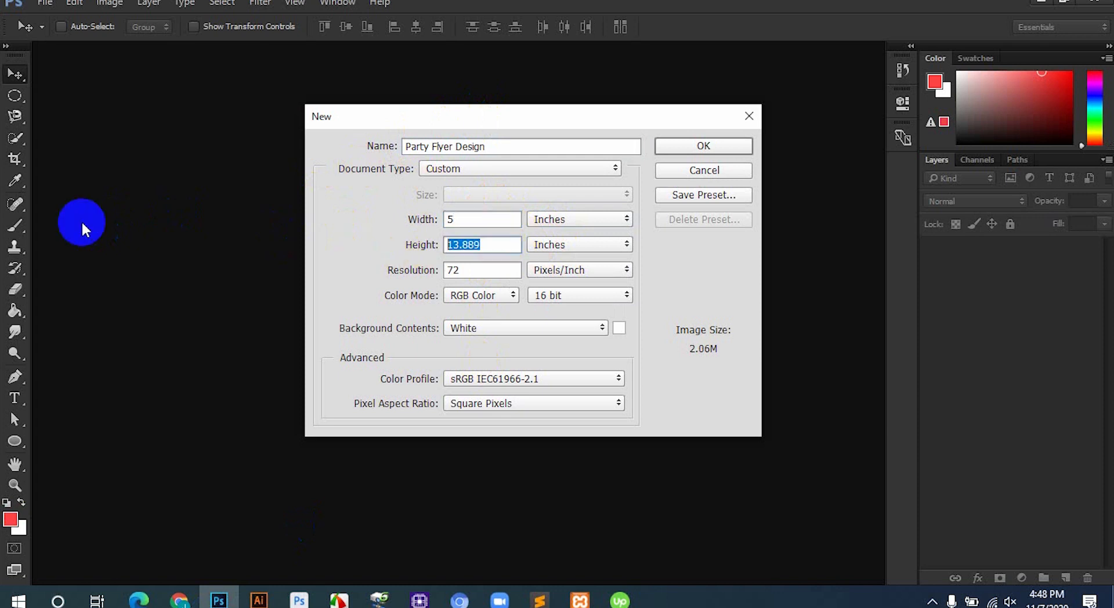
type("7")
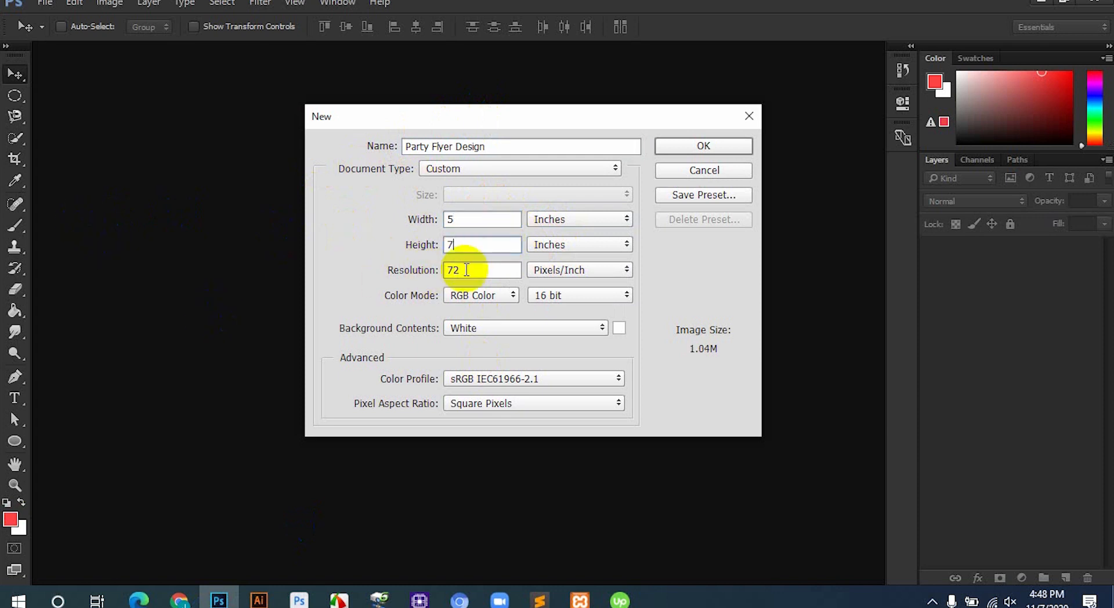
double_click(459, 270)
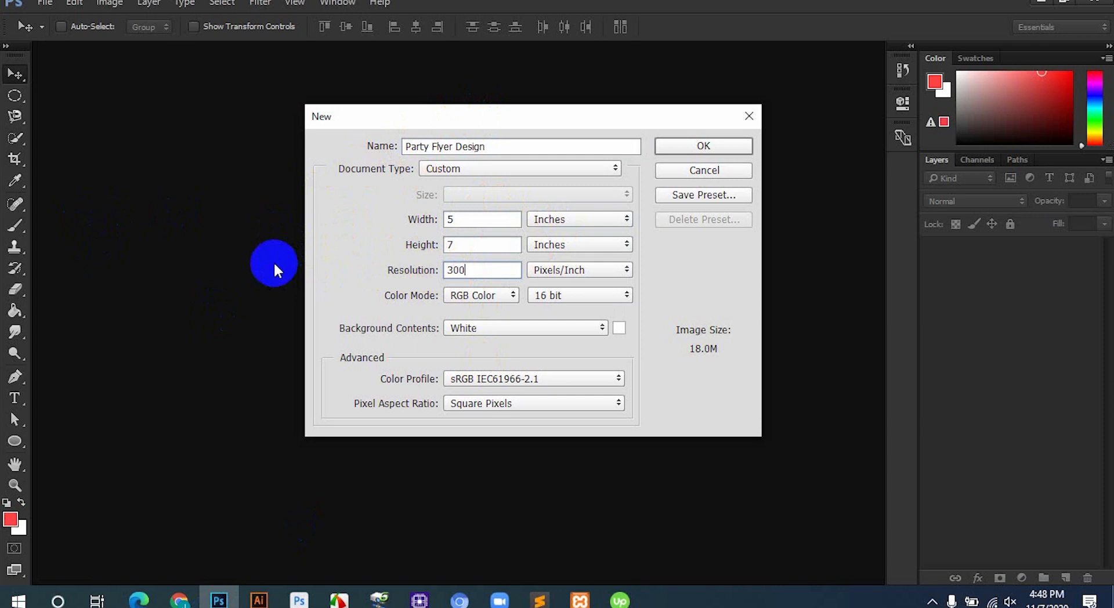
left_click(491, 296)
left_click(491, 298)
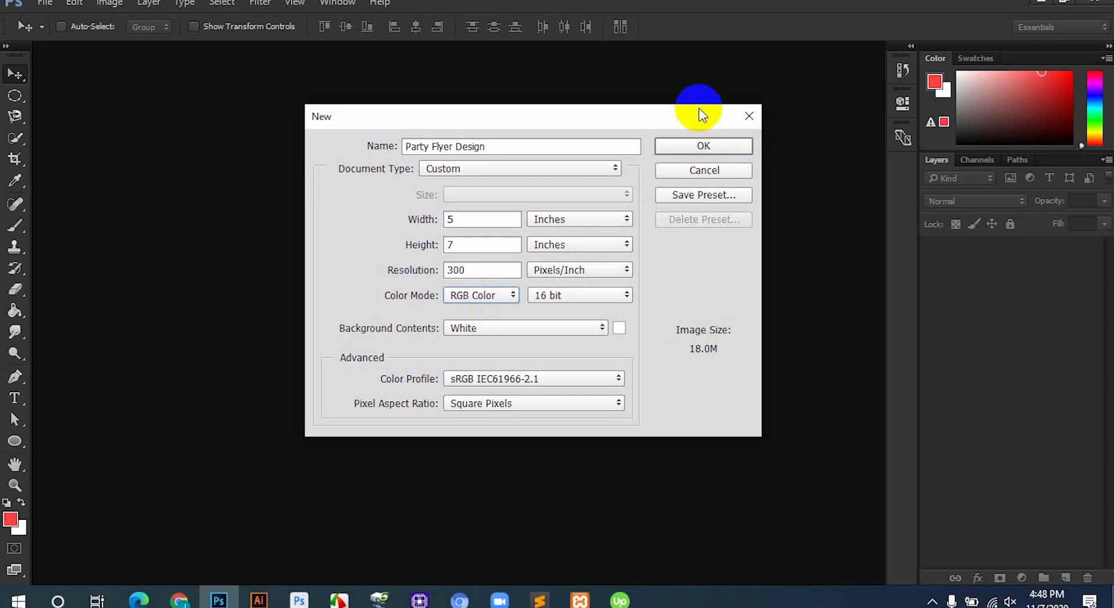
left_click(705, 150)
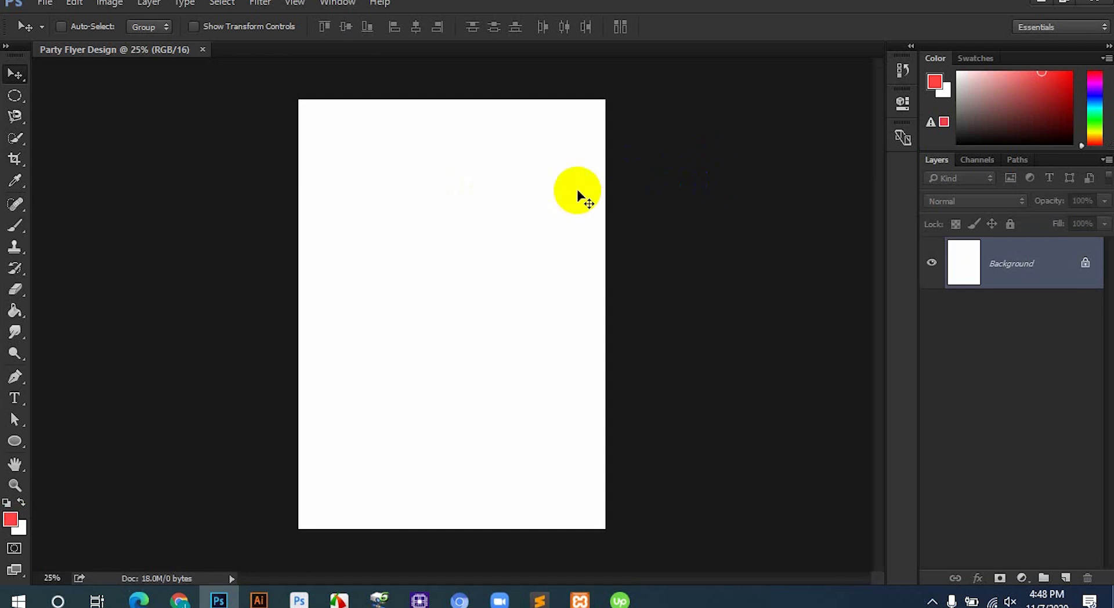
Show the rulers and place guides along all four edges of the canvas.
key("ctrl+minus")
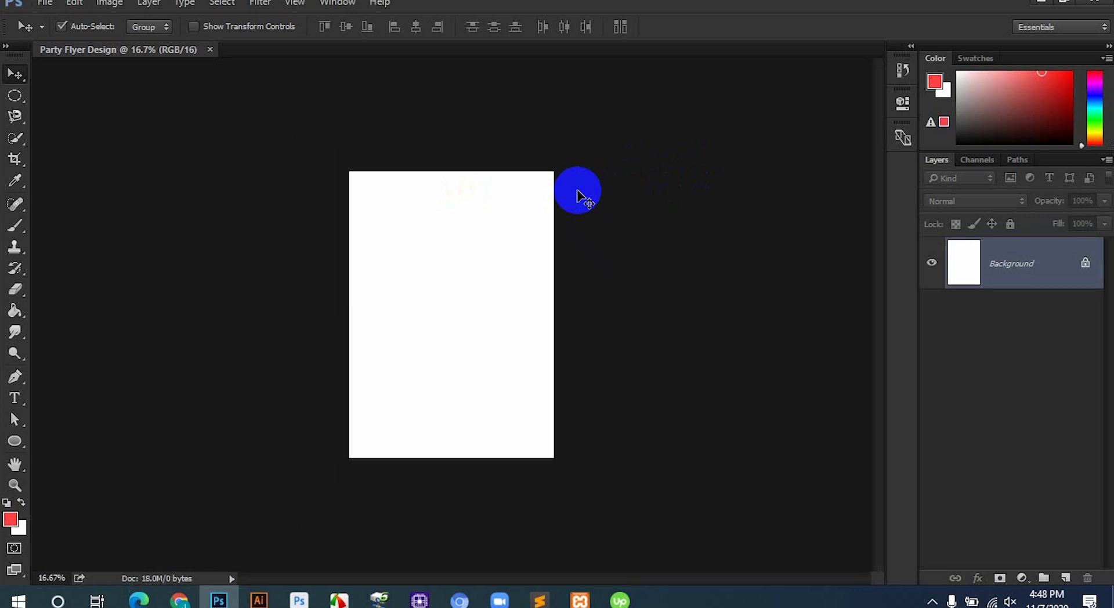
key("ctrl+plus")
key("ctrl+r")
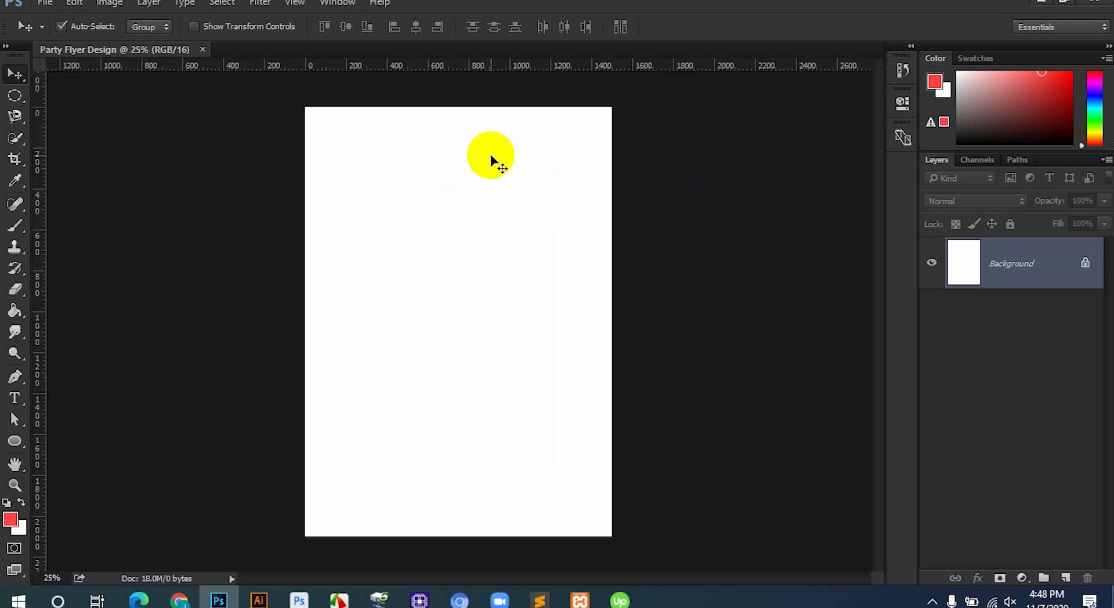
left_click_drag(488, 64, 490, 106)
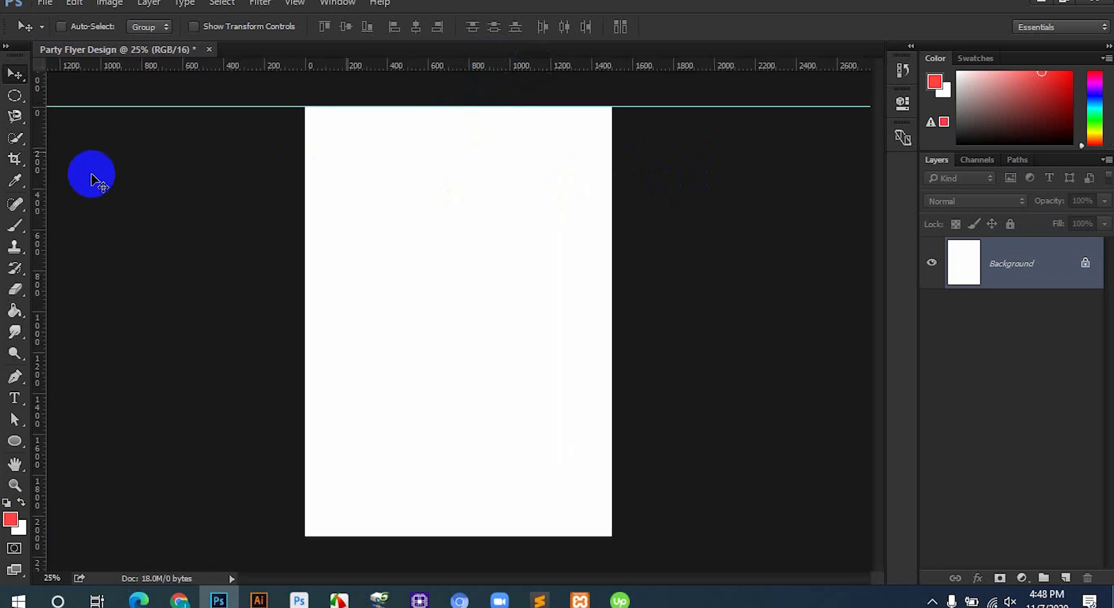
left_click_drag(44, 173, 609, 242)
left_click_drag(666, 70, 662, 535)
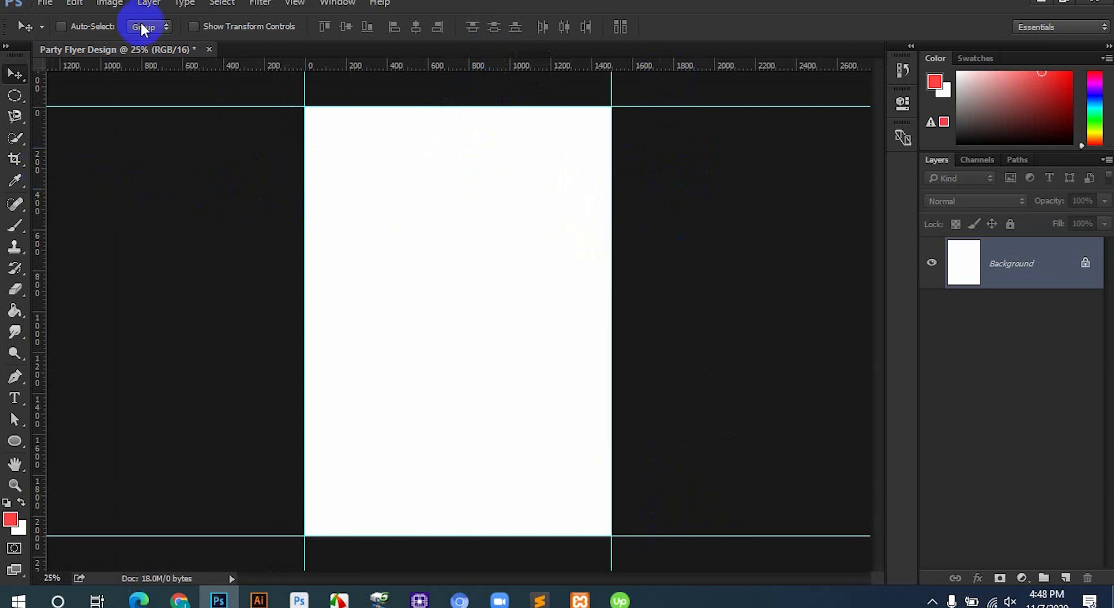
Set the canvas resizing to relative and switch its units to inches.
left_click(109, 3)
left_click(134, 134)
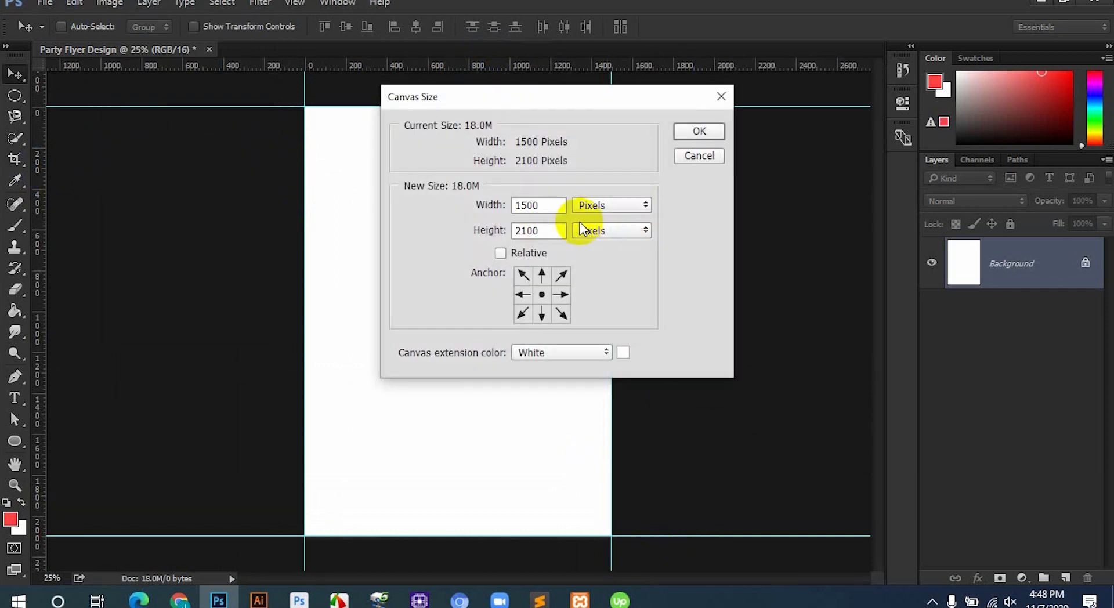
left_click(501, 253)
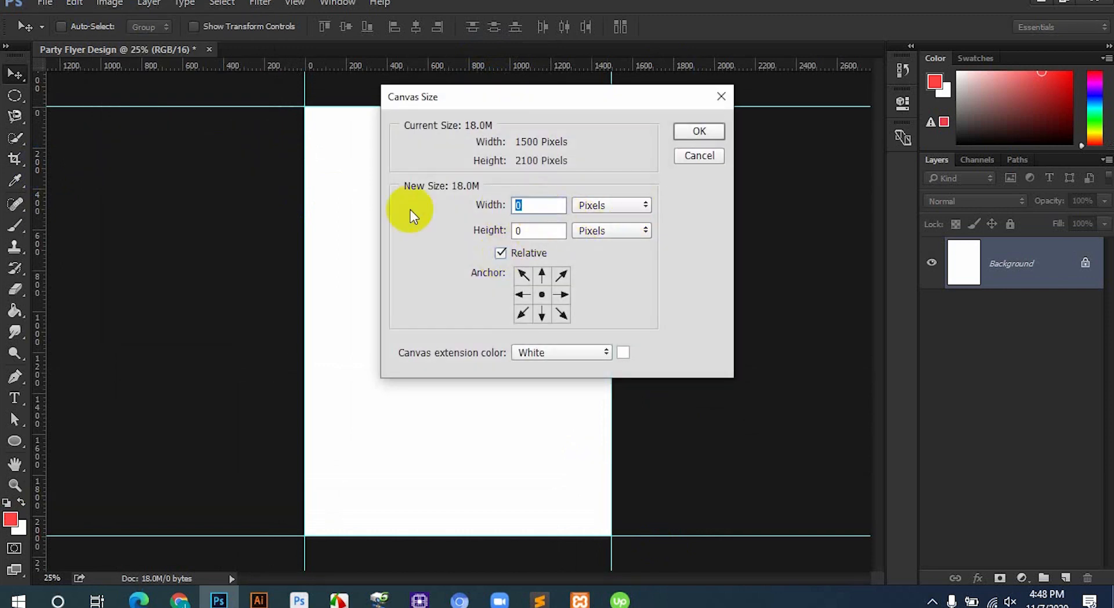
type(".25")
left_click_drag(547, 234, 480, 236)
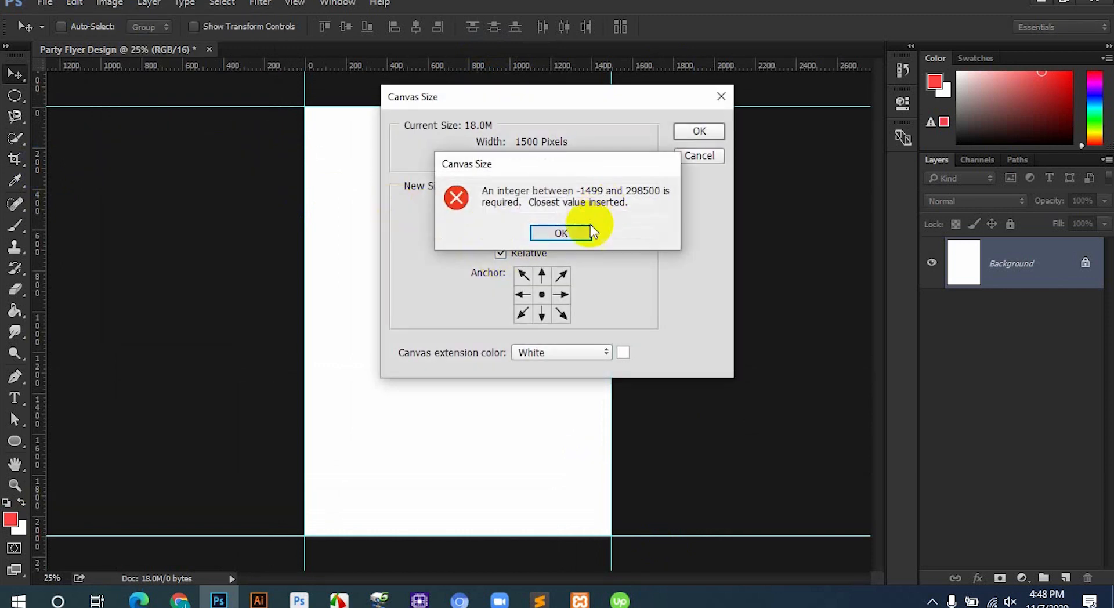
left_click(589, 231)
left_click(625, 207)
left_click(601, 243)
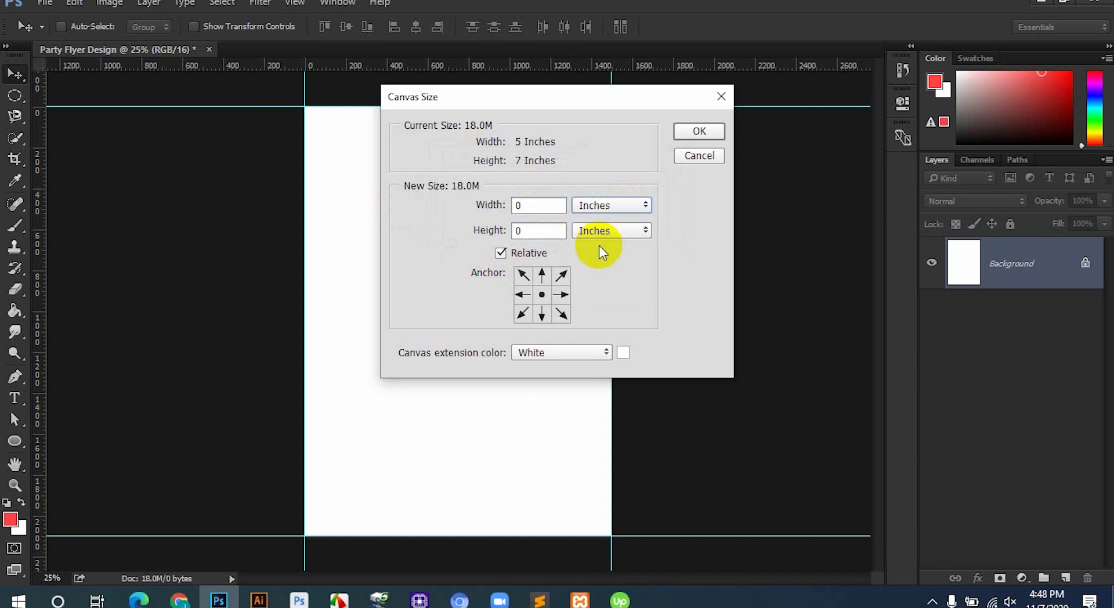
Extend the canvas by 0.25 inches in both width and height around the centre.
double_click(514, 205)
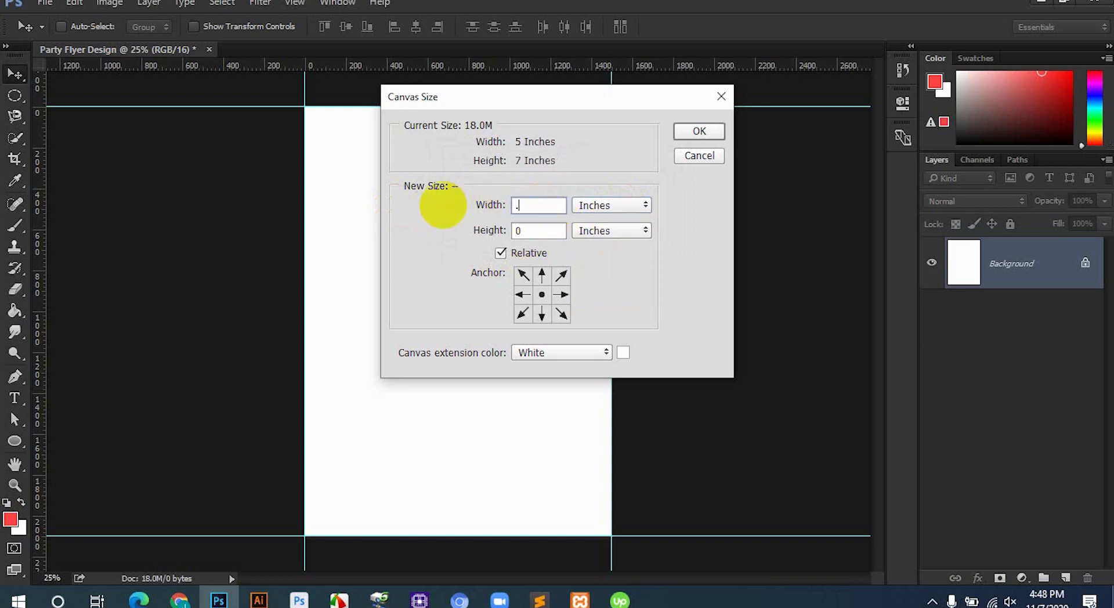
type(".25")
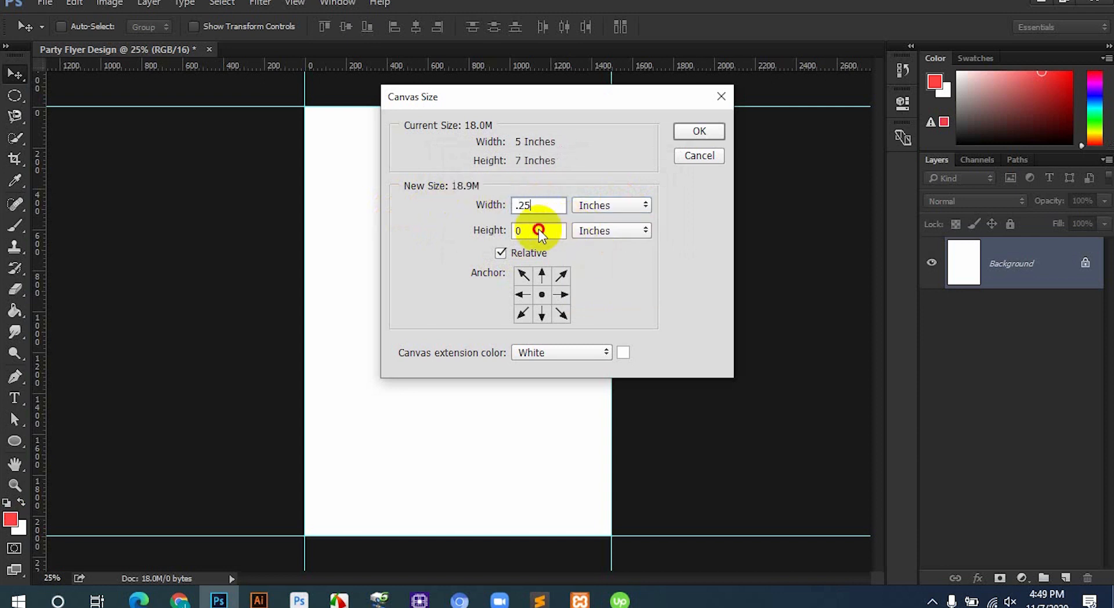
double_click(530, 230)
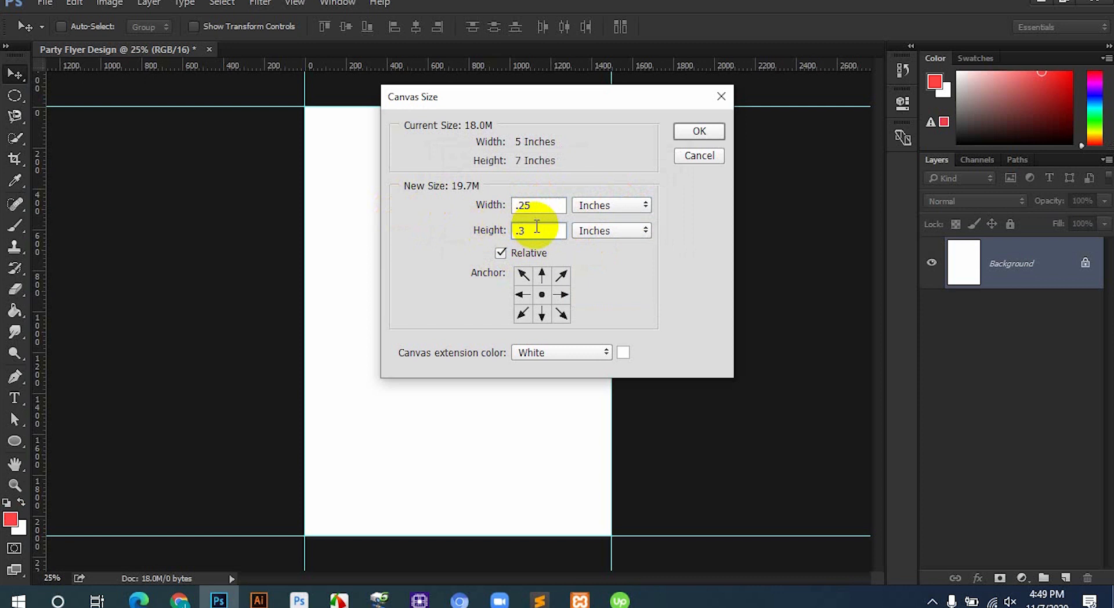
left_click_drag(537, 230, 512, 230)
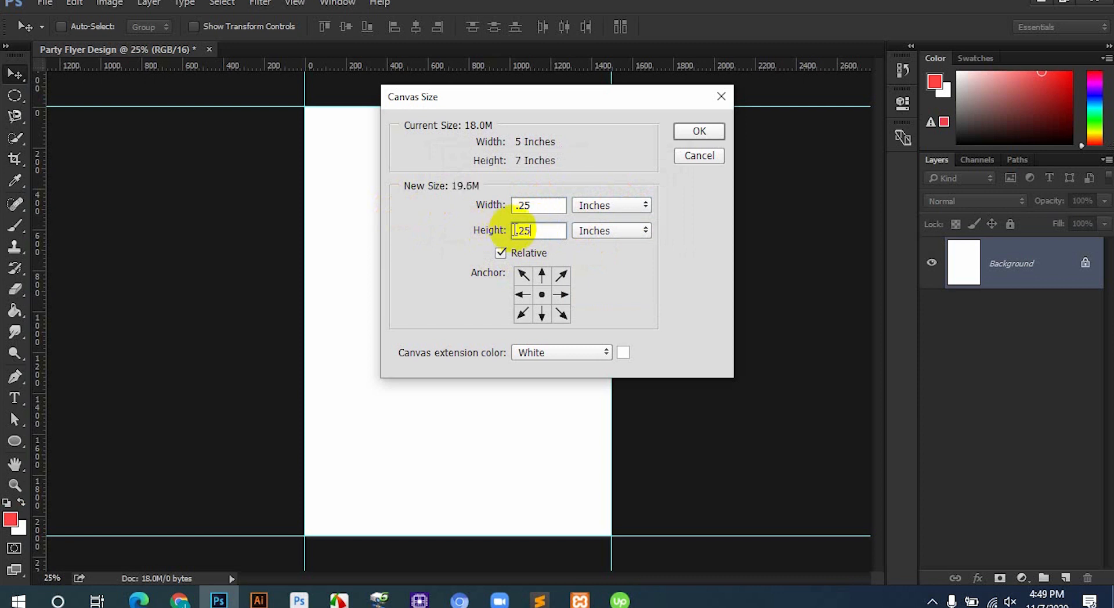
left_click(695, 134)
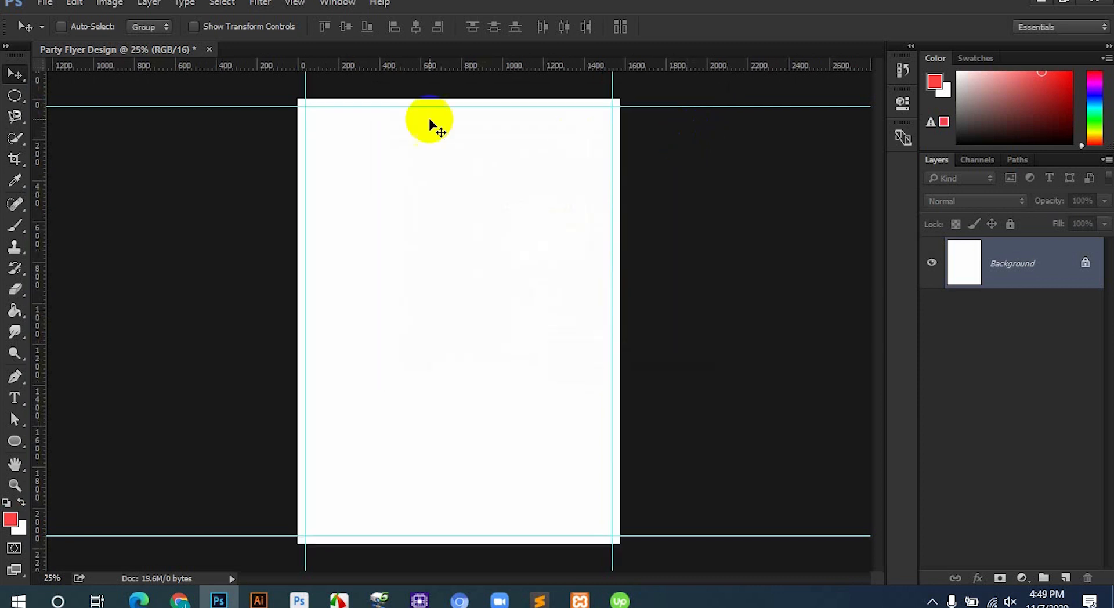
scroll(273, 85, "up", 2)
scroll(342, 87, "up", 3)
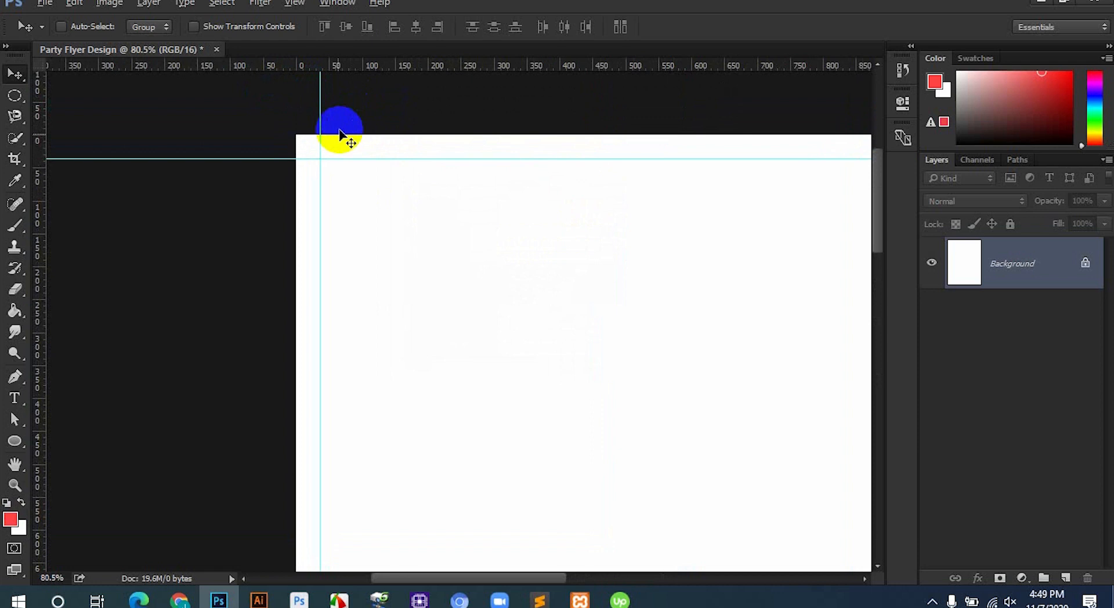
scroll(286, 154, "down", 5)
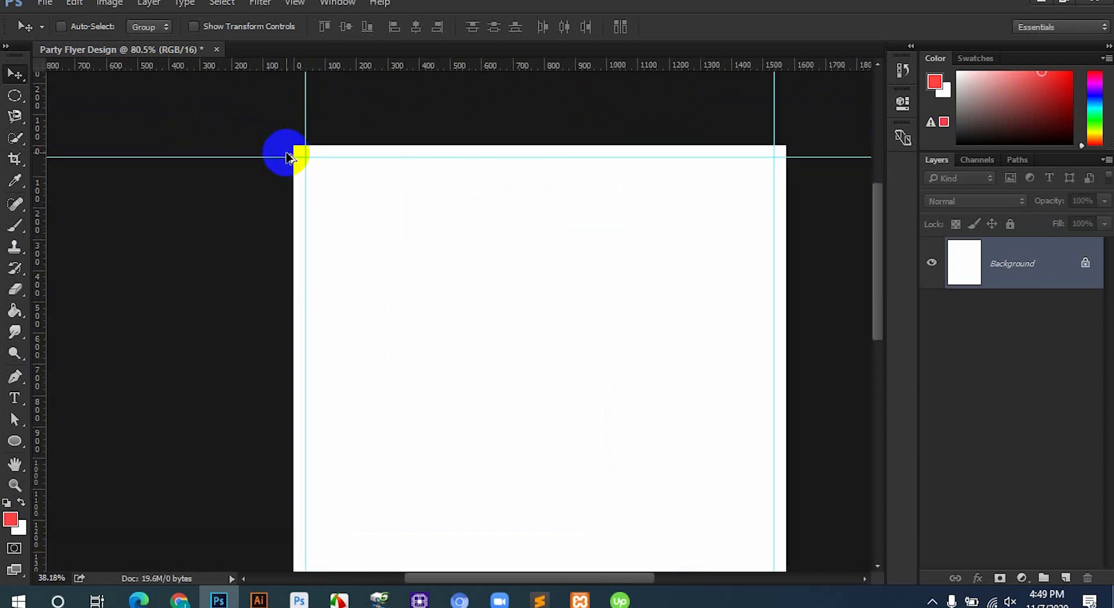
scroll(357, 173, "up", 1)
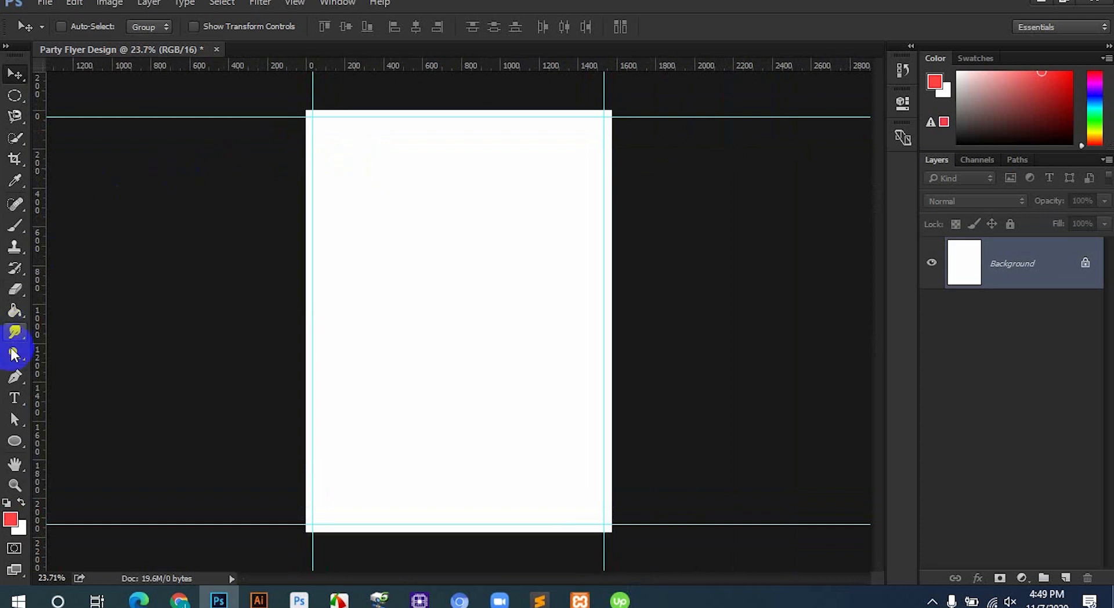
Start a rectangle with the Rectangle Tool in the upper part of the canvas so its exact dimensions can be entered.
left_click(16, 443)
left_click(87, 438)
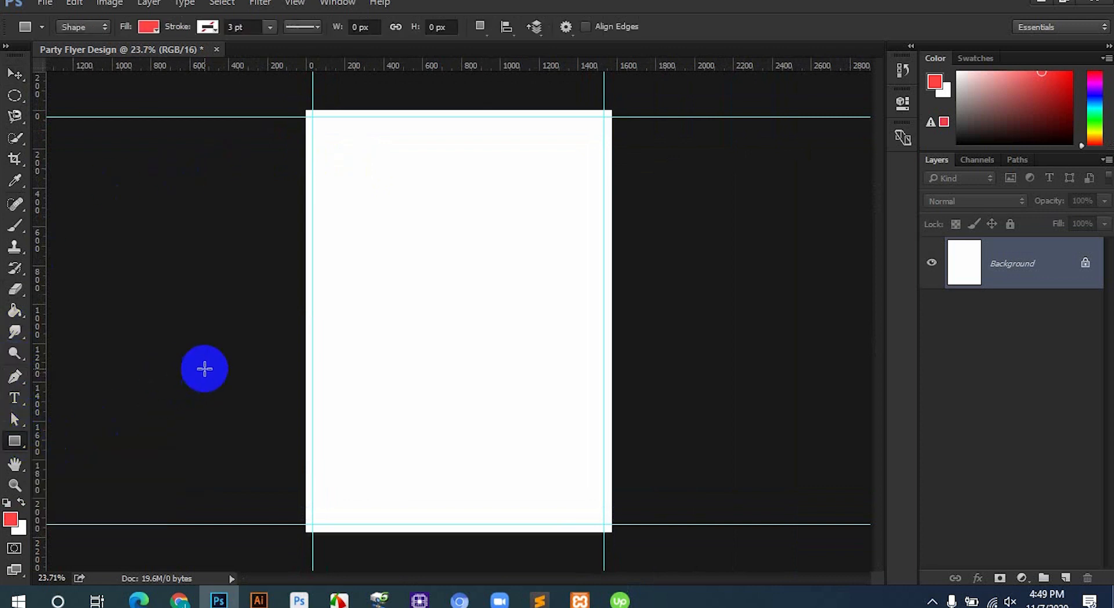
left_click(14, 442)
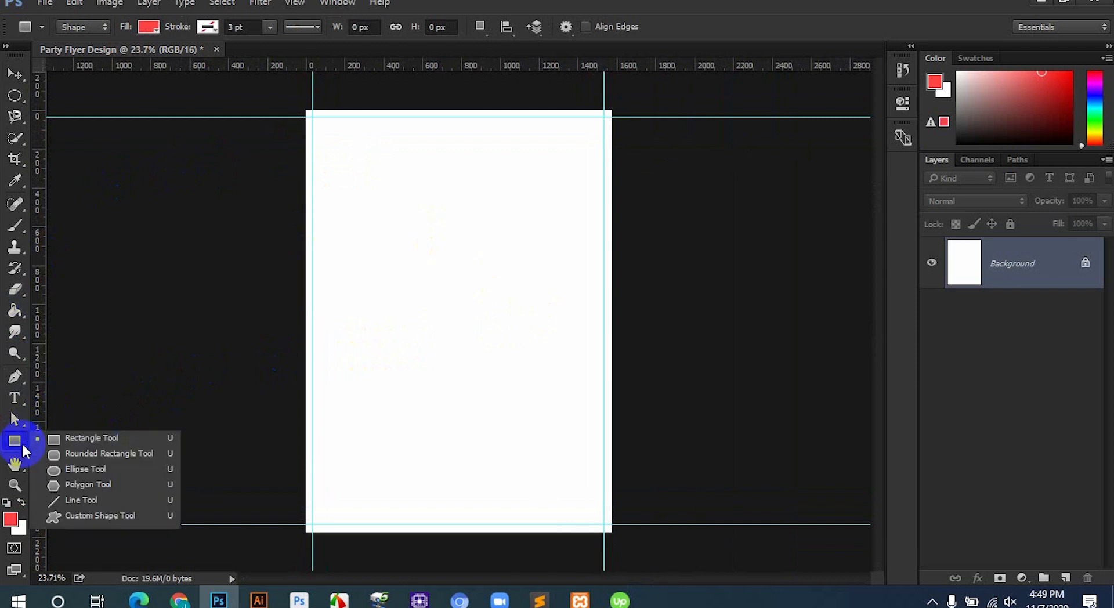
left_click(58, 440)
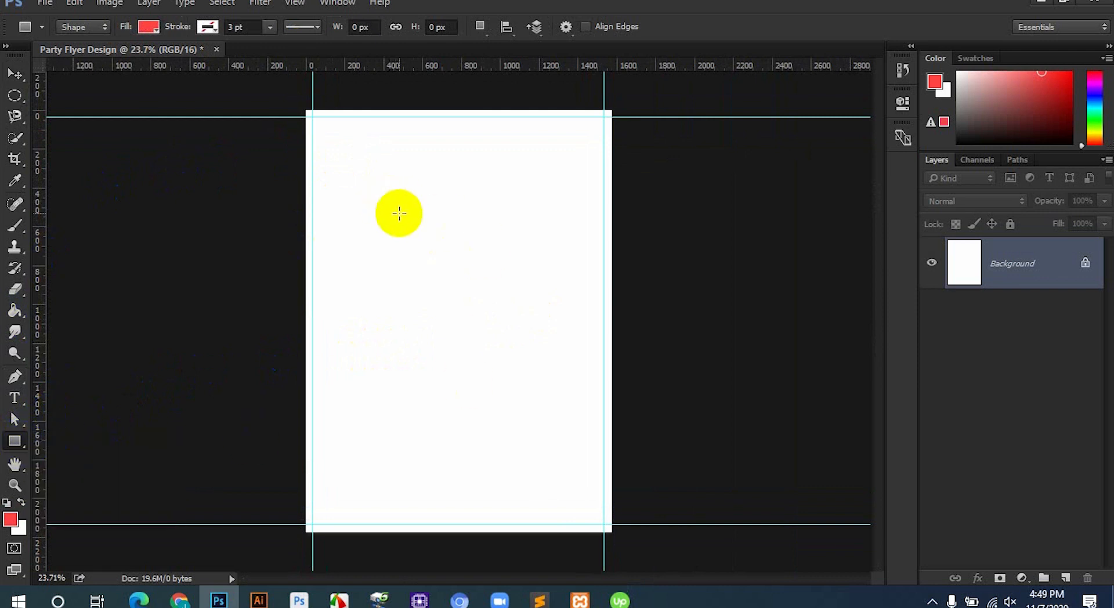
left_click(407, 224)
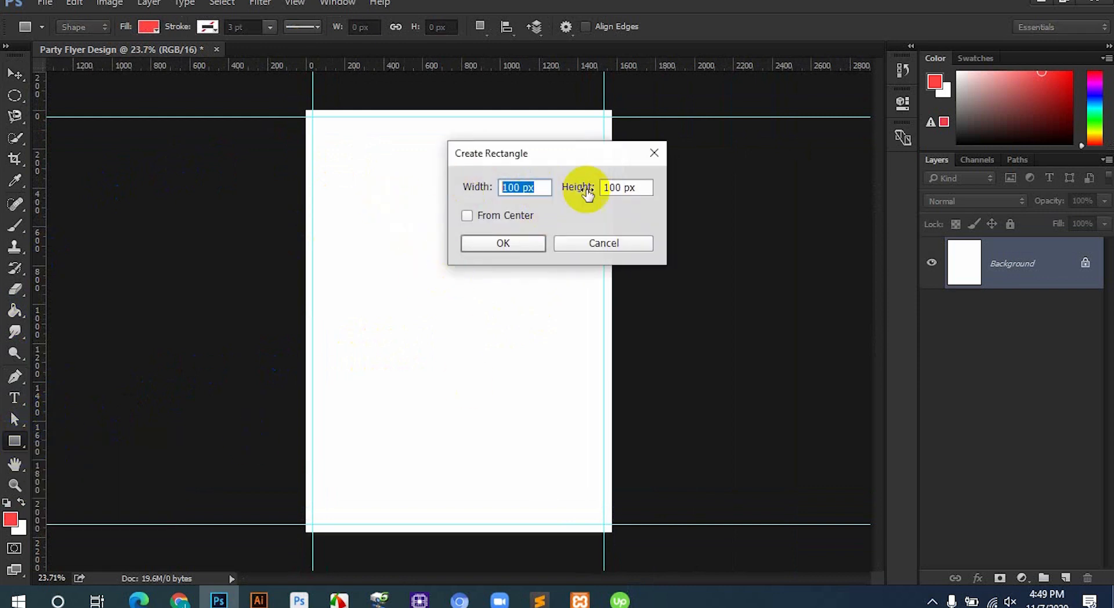
Create the rectangle with a width of .5 in and a height of .5 in.
left_click(634, 186)
left_click(523, 186)
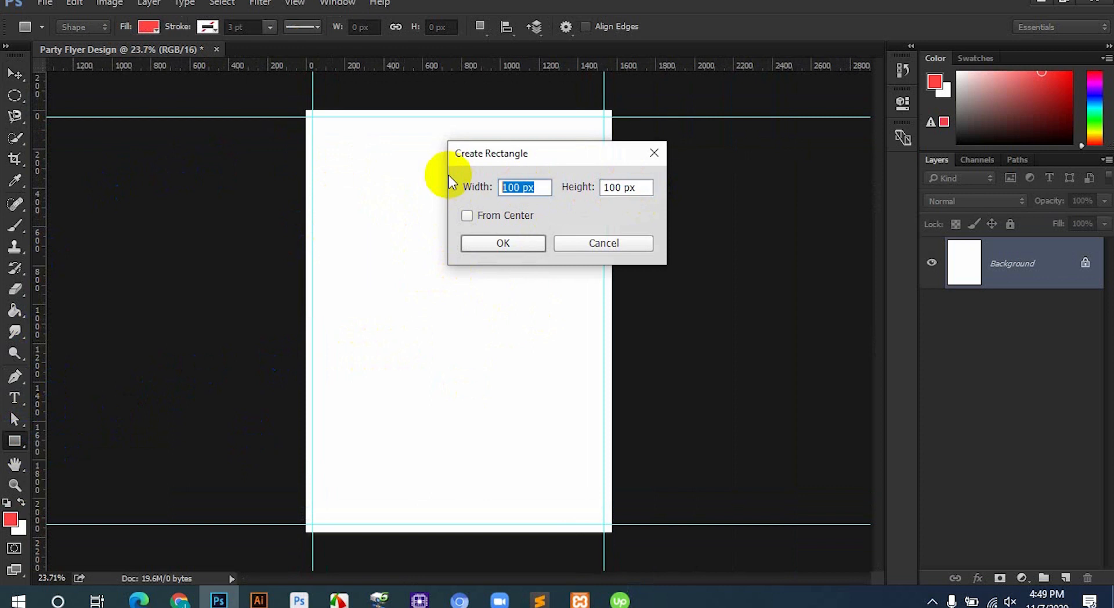
type(".5")
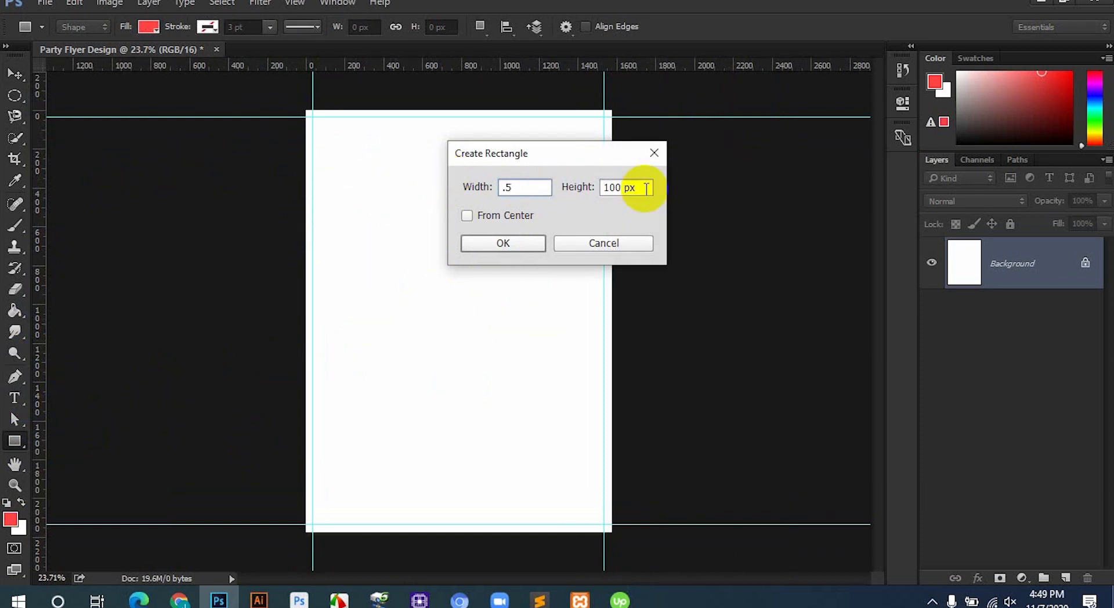
left_click(638, 186)
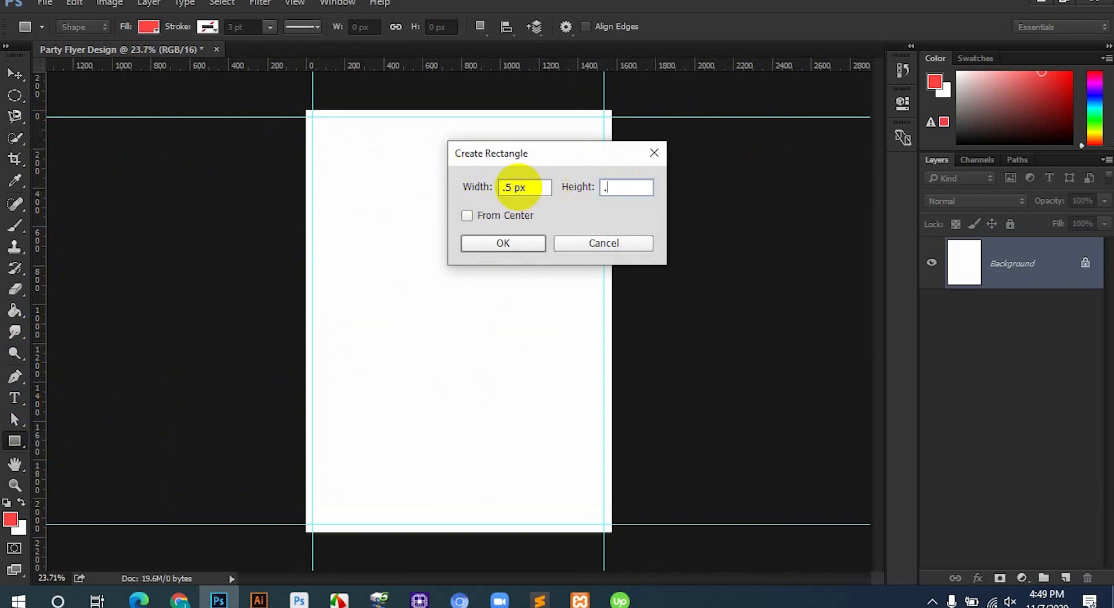
type(".")
left_click(517, 189)
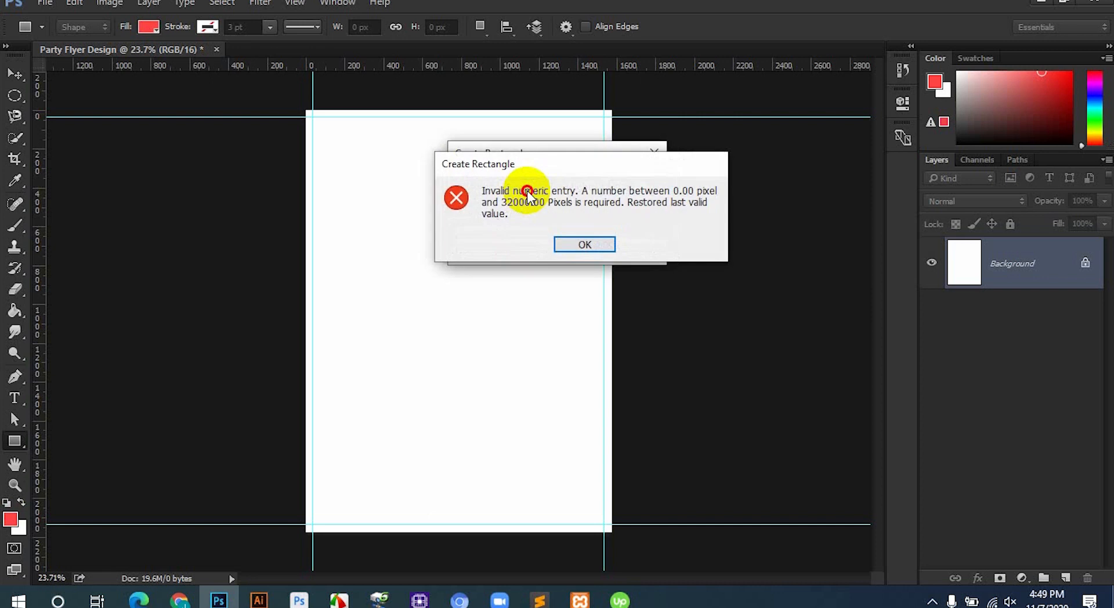
left_click(573, 247)
left_click(522, 190)
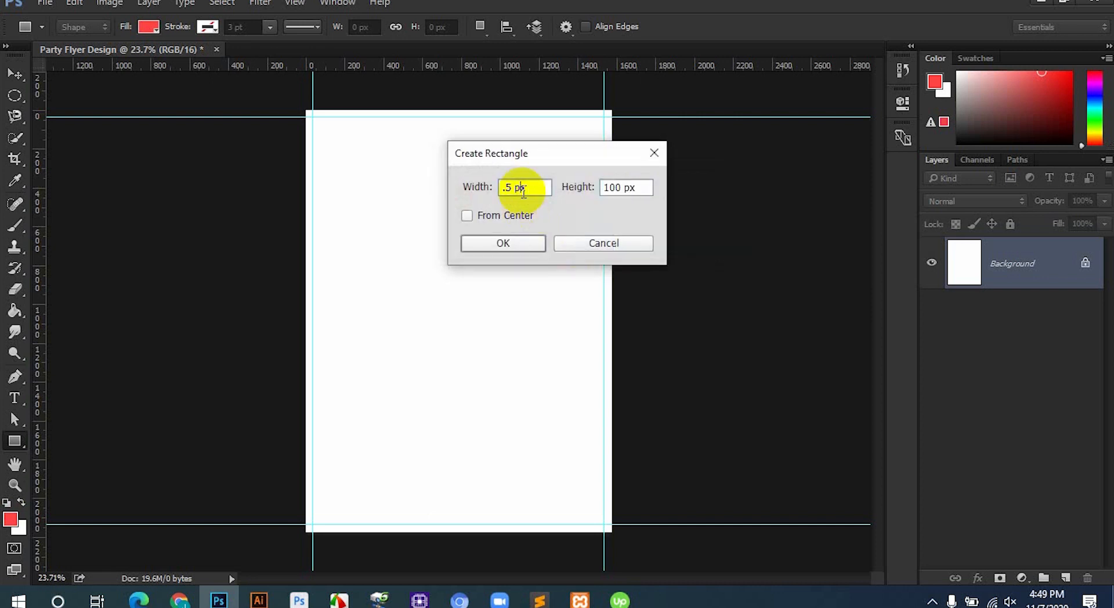
left_click(519, 190)
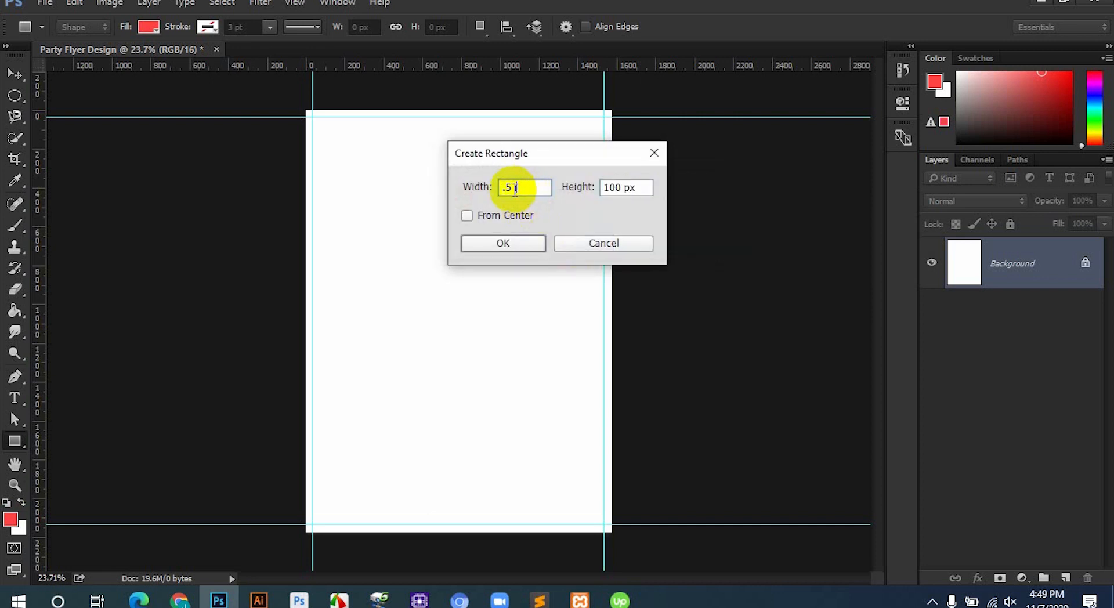
key("Tab")
left_click(579, 189)
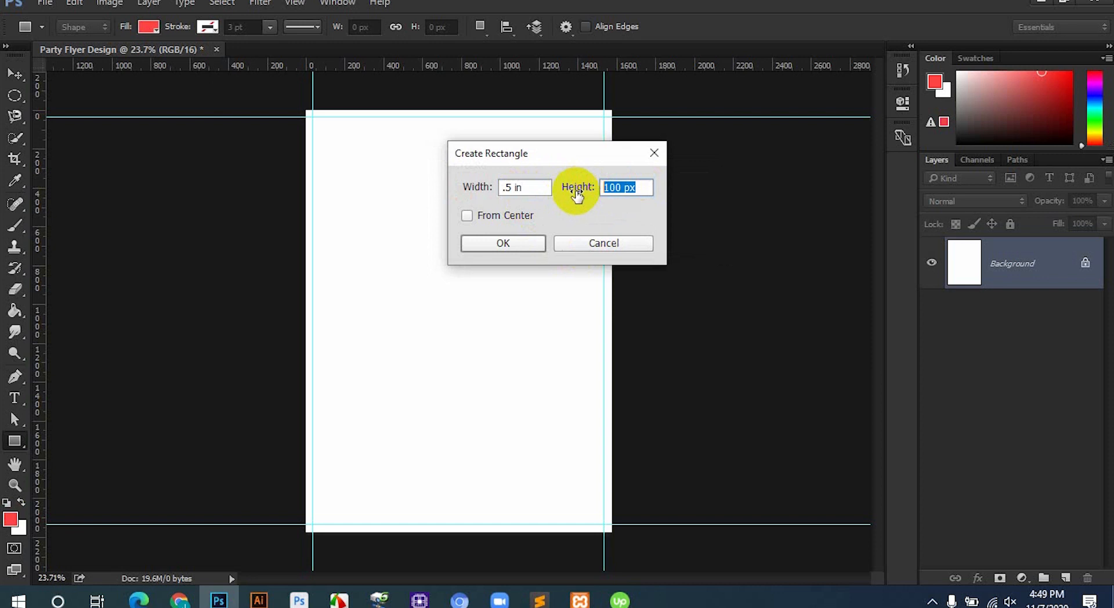
type(".5 in")
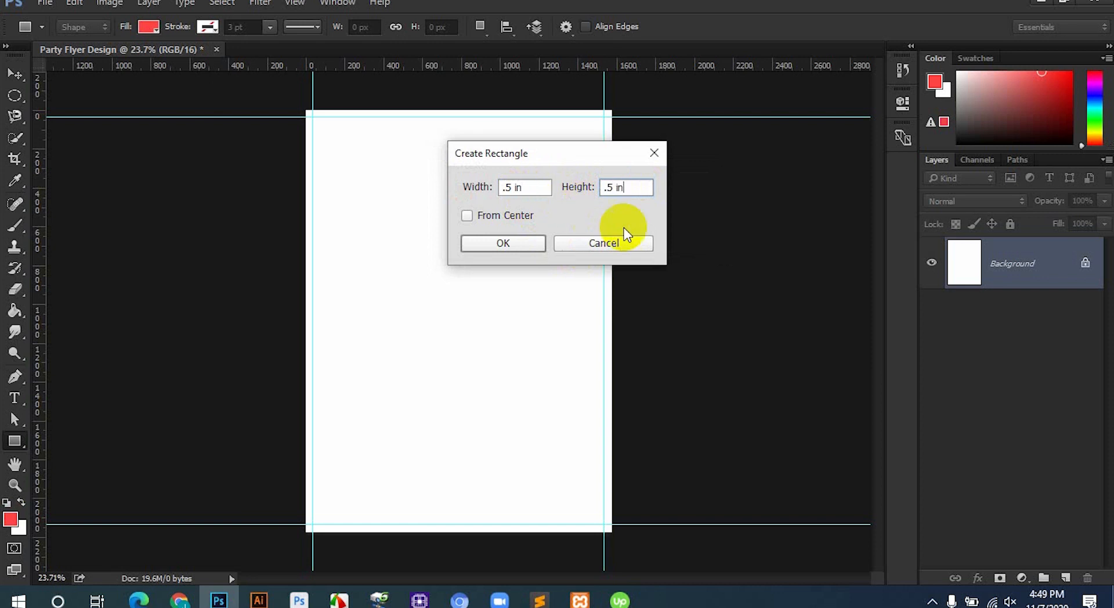
left_click(503, 243)
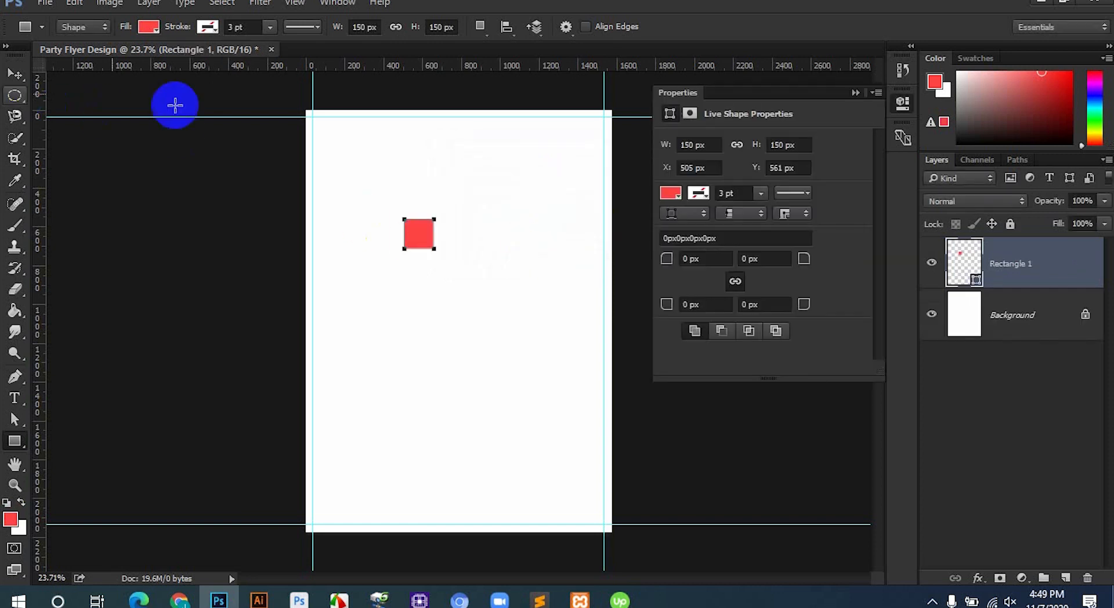
Move the red square into the canvas's top-left corner and place guides along its right and bottom edges.
left_click(15, 74)
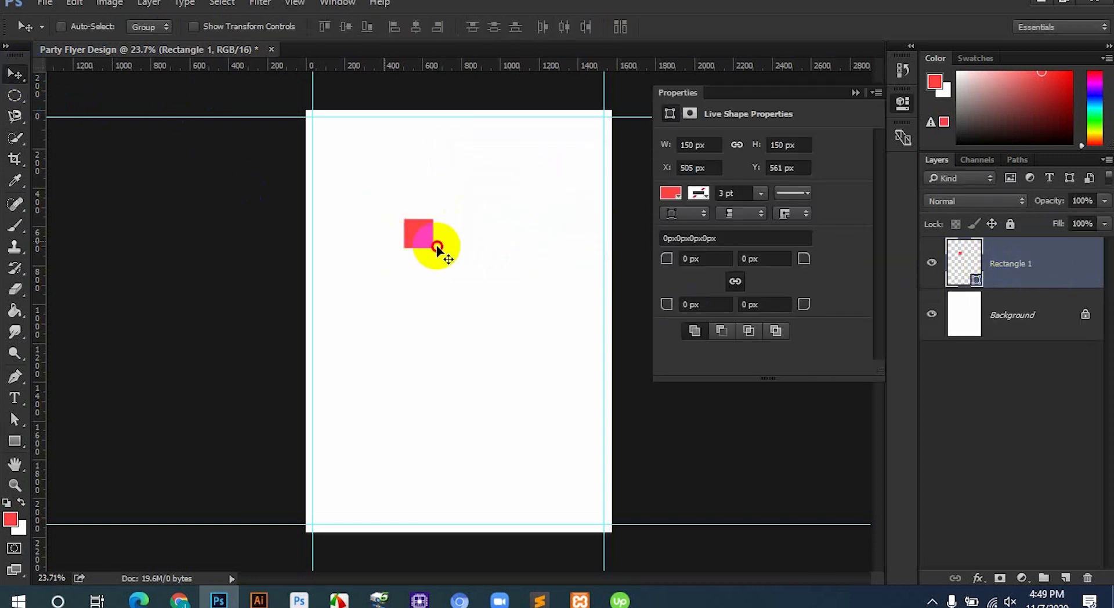
left_click_drag(430, 244, 368, 173)
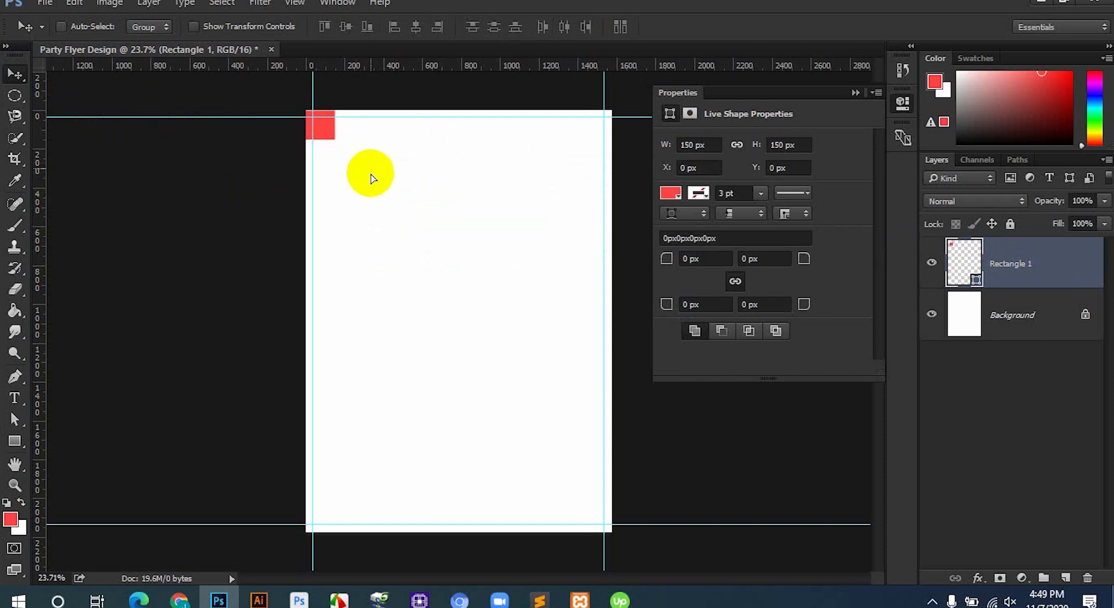
left_click_drag(39, 168, 333, 187)
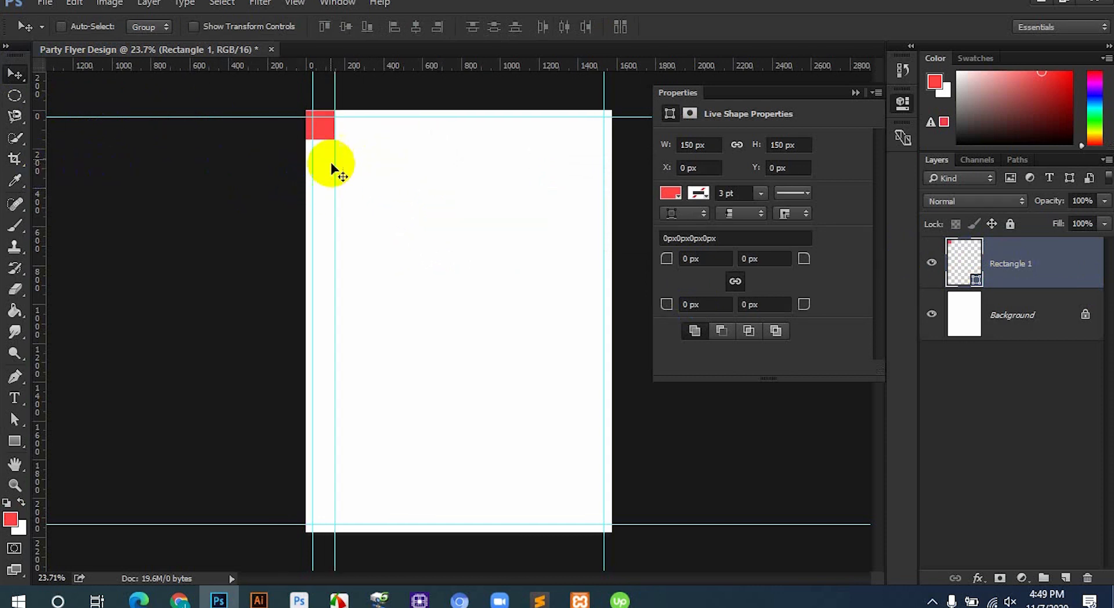
left_click_drag(361, 65, 383, 140)
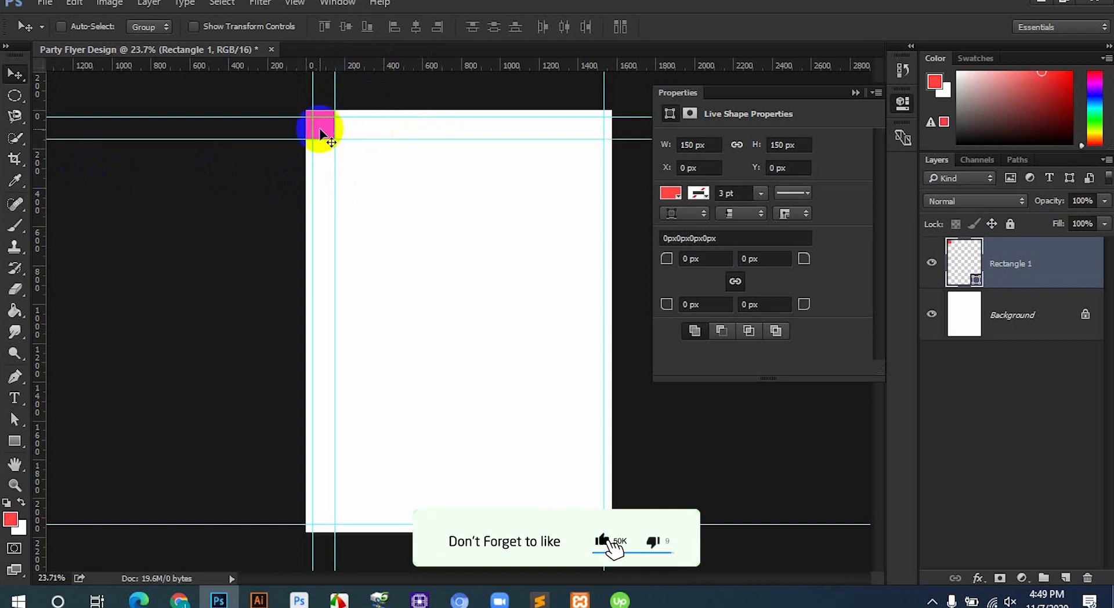
Move the red square into the canvas's bottom-right corner and place guides along its top and left edges.
left_click_drag(318, 124, 597, 517)
left_click_drag(613, 67, 626, 502)
right_click(625, 499)
left_click(32, 359)
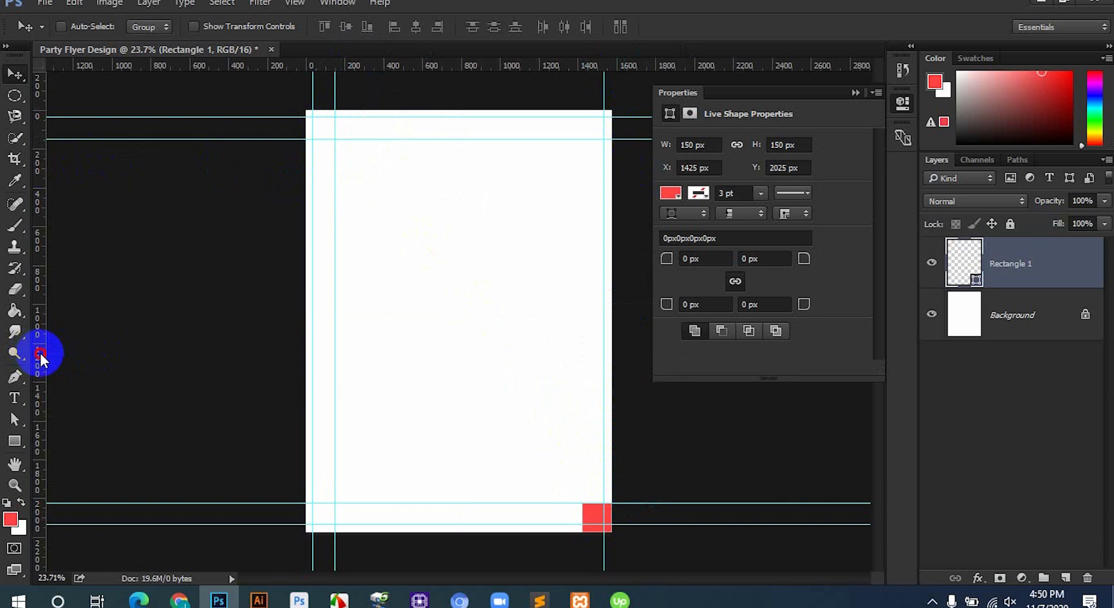
left_click_drag(37, 356, 582, 410)
Delete the red square, keeping only the margin guides.
key("Delete")
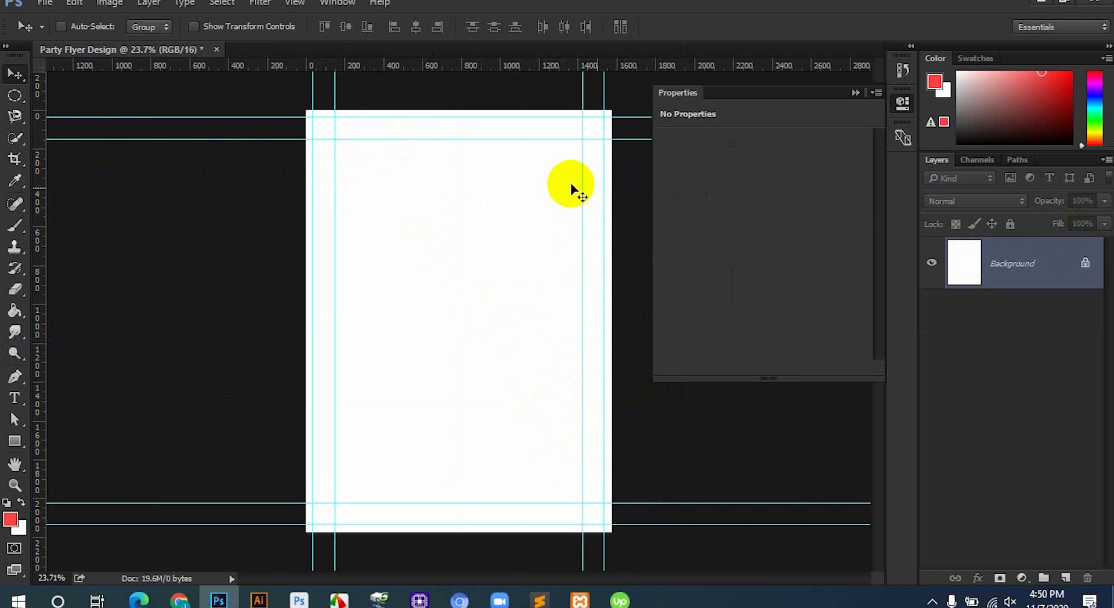
left_click(476, 286)
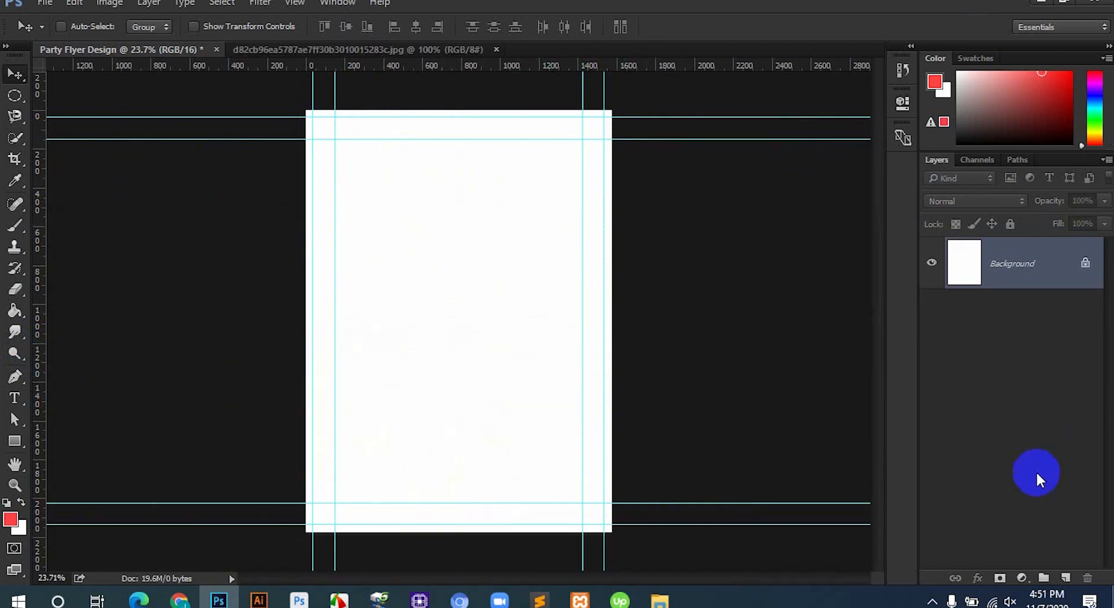
Add a Gradient fill layer and change the colour stop at location 0% to a fully saturated golden yellow.
left_click(1022, 579)
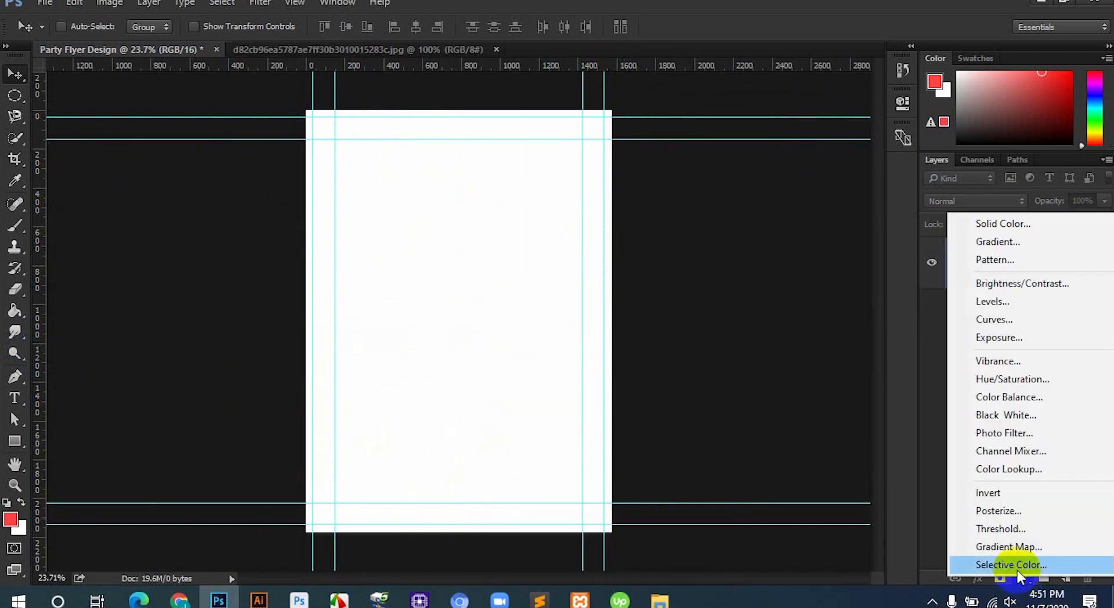
left_click(1009, 242)
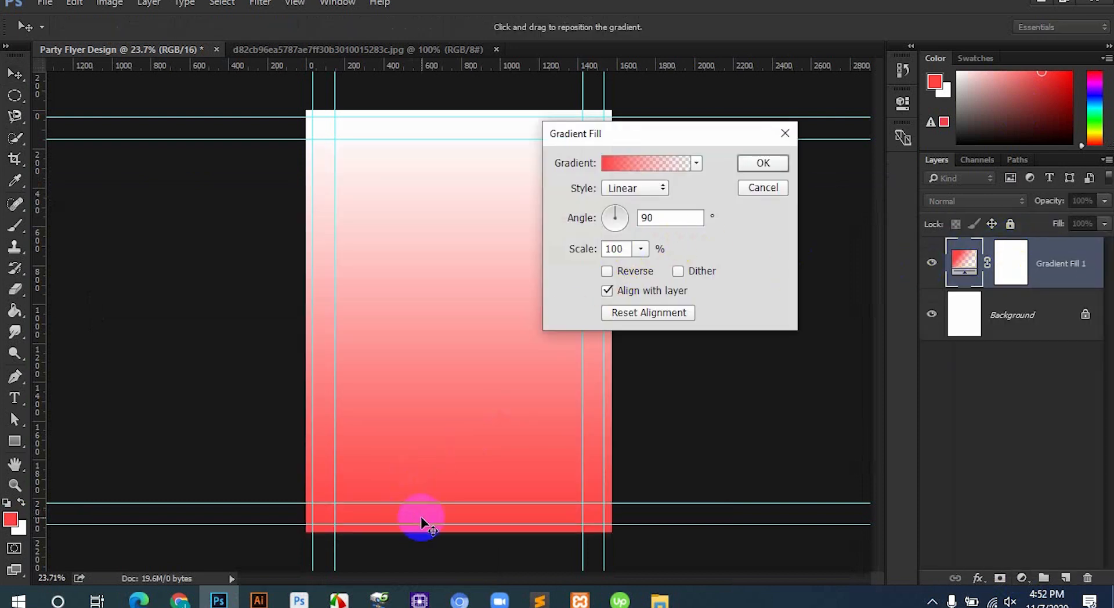
left_click(628, 165)
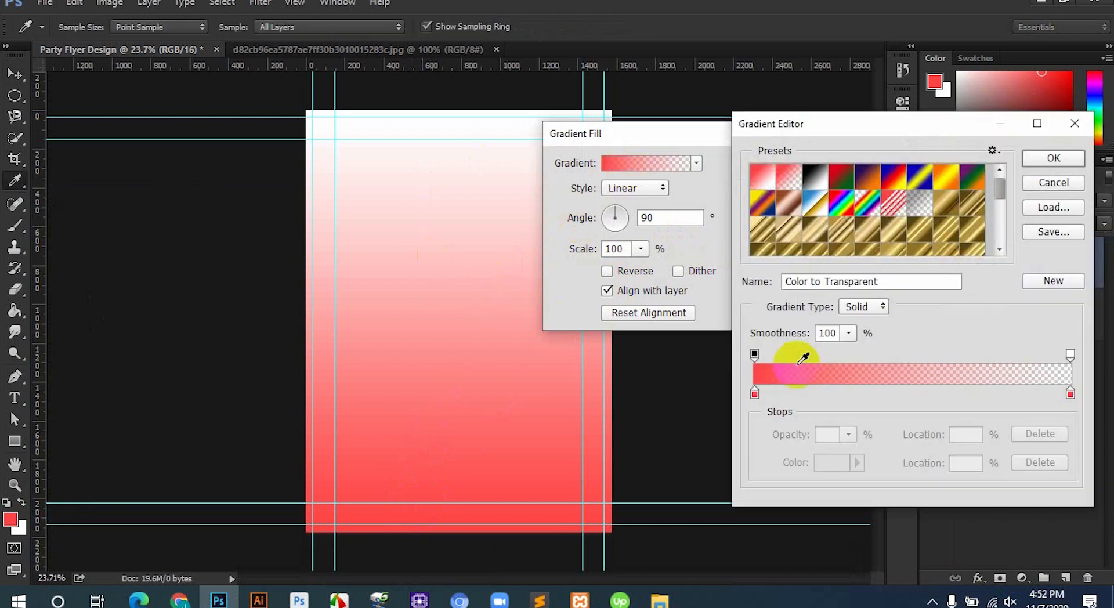
double_click(755, 395)
left_click(857, 323)
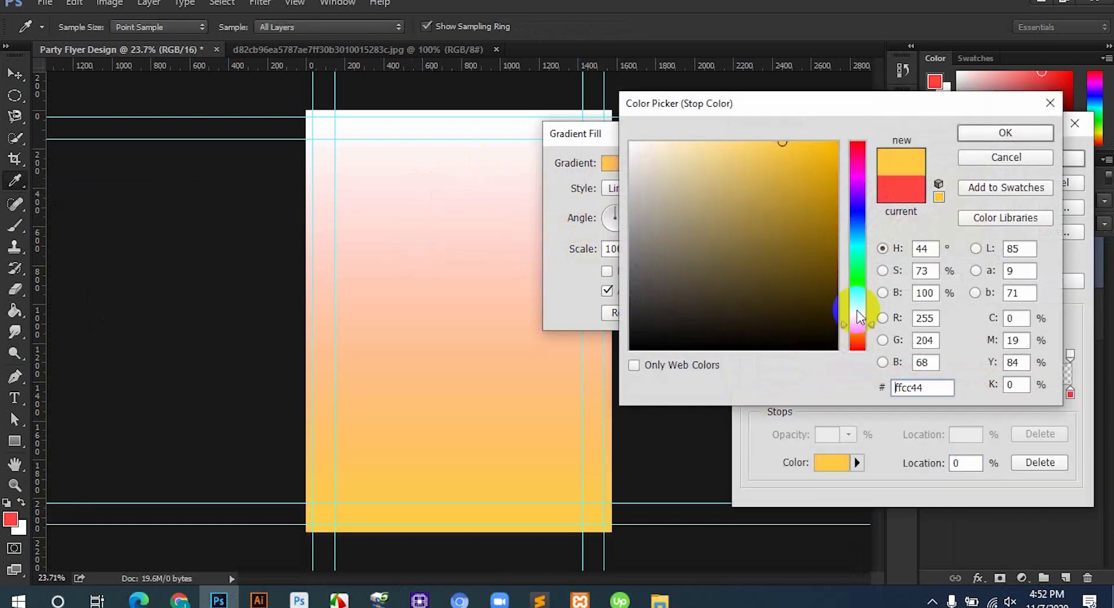
left_click_drag(826, 185, 868, 124)
left_click(1008, 140)
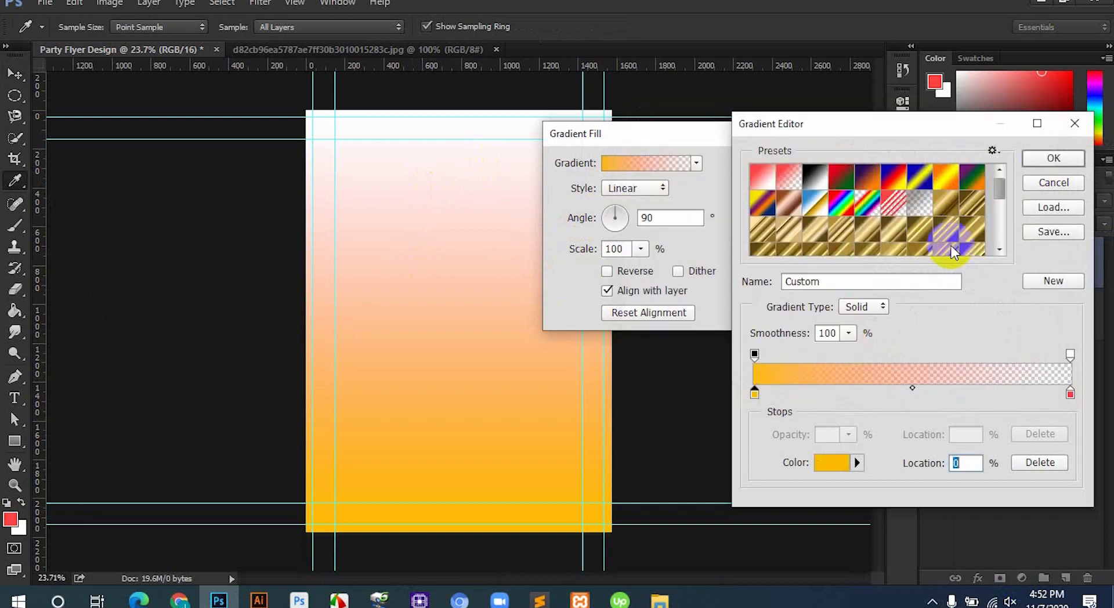
Set the gradient's colour stop at location 100% to a fully saturated orange and apply the gradient fill reversed.
left_click(1070, 394)
double_click(1071, 394)
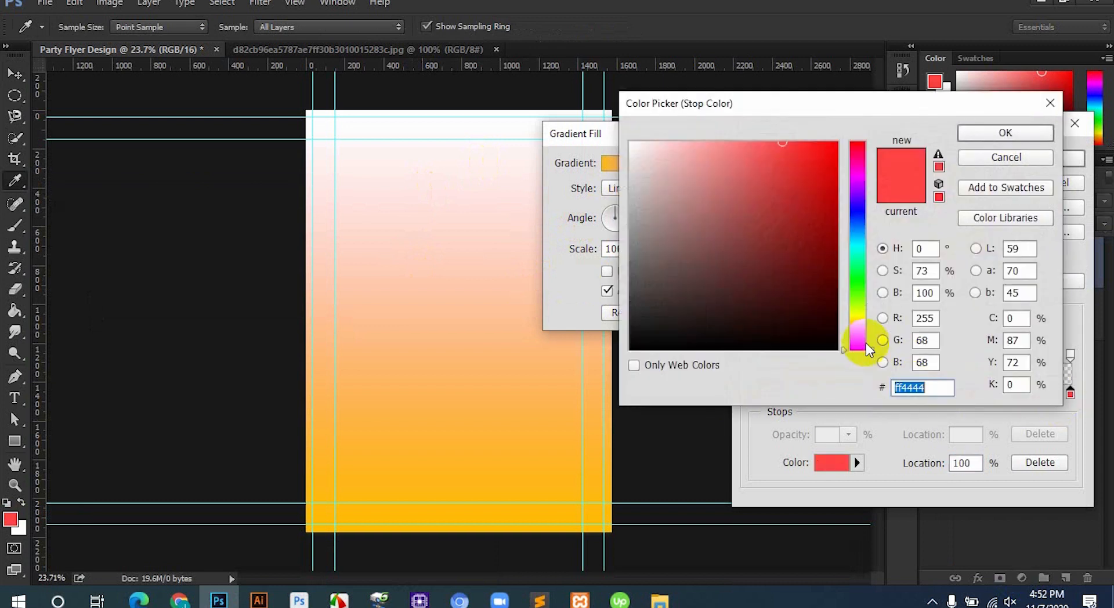
left_click(858, 336)
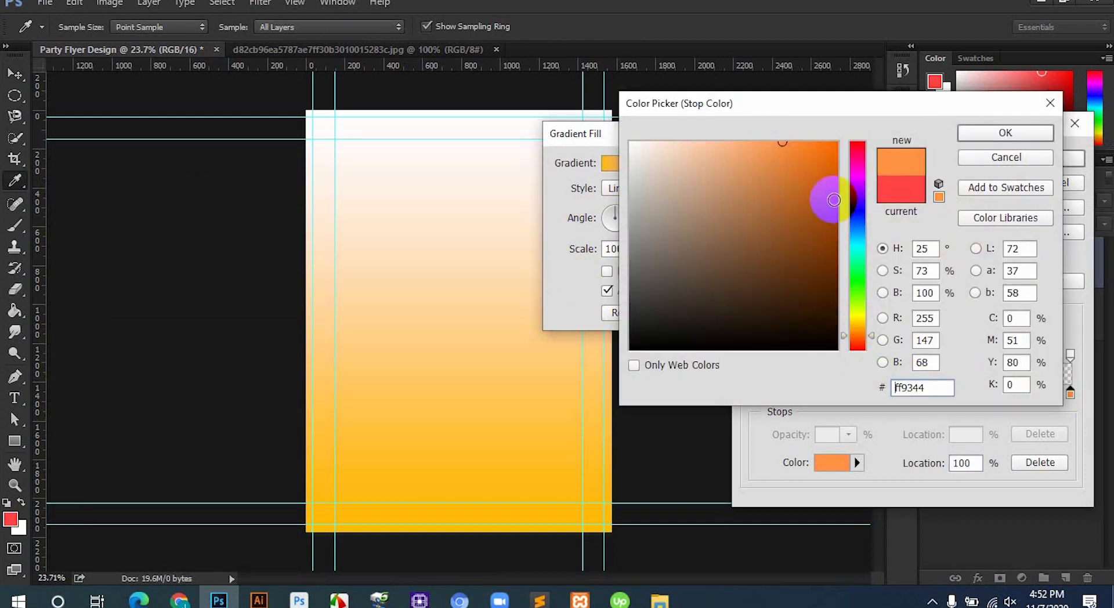
left_click_drag(834, 200, 862, 118)
left_click(1007, 132)
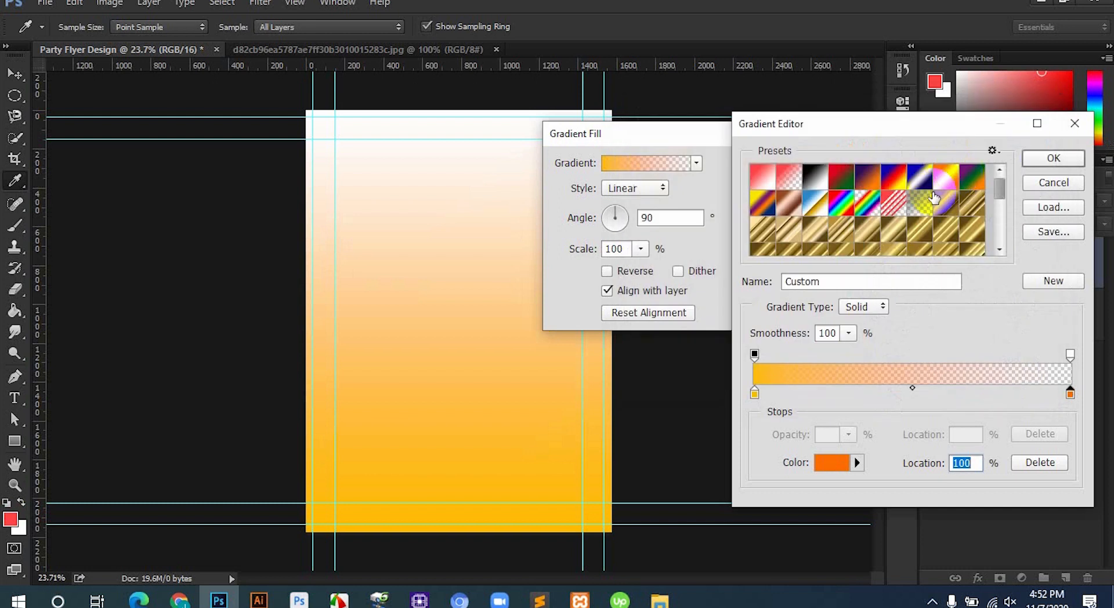
left_click(1041, 159)
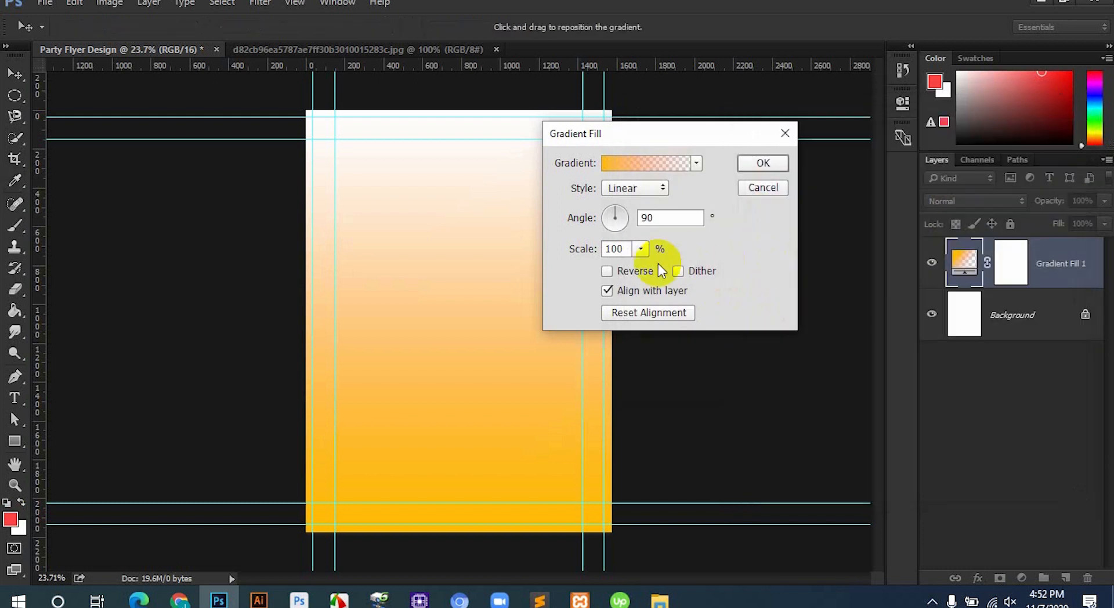
left_click(607, 271)
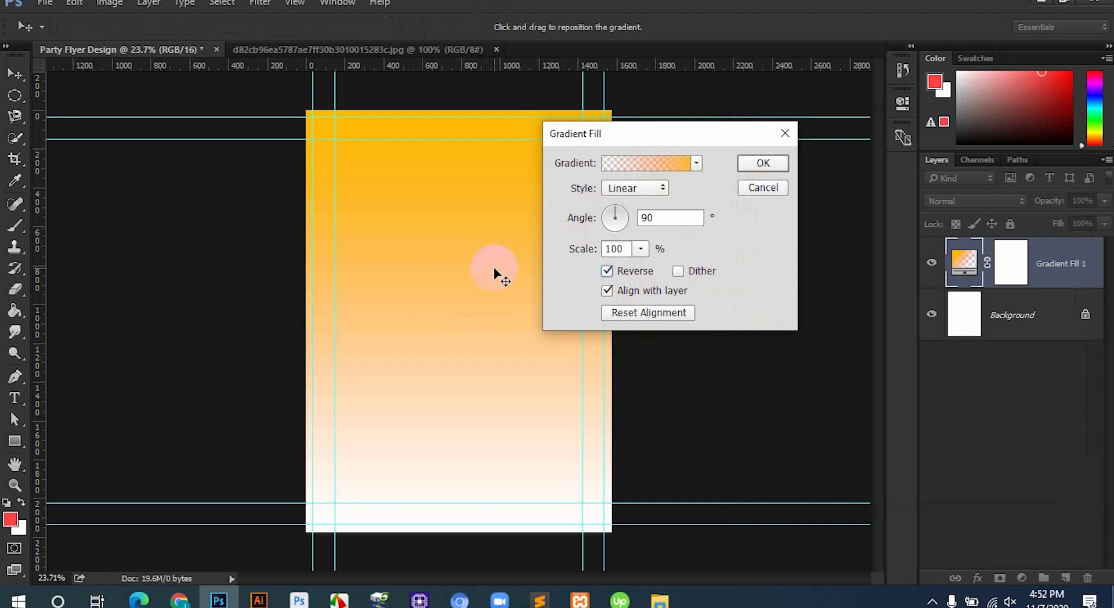
left_click(759, 164)
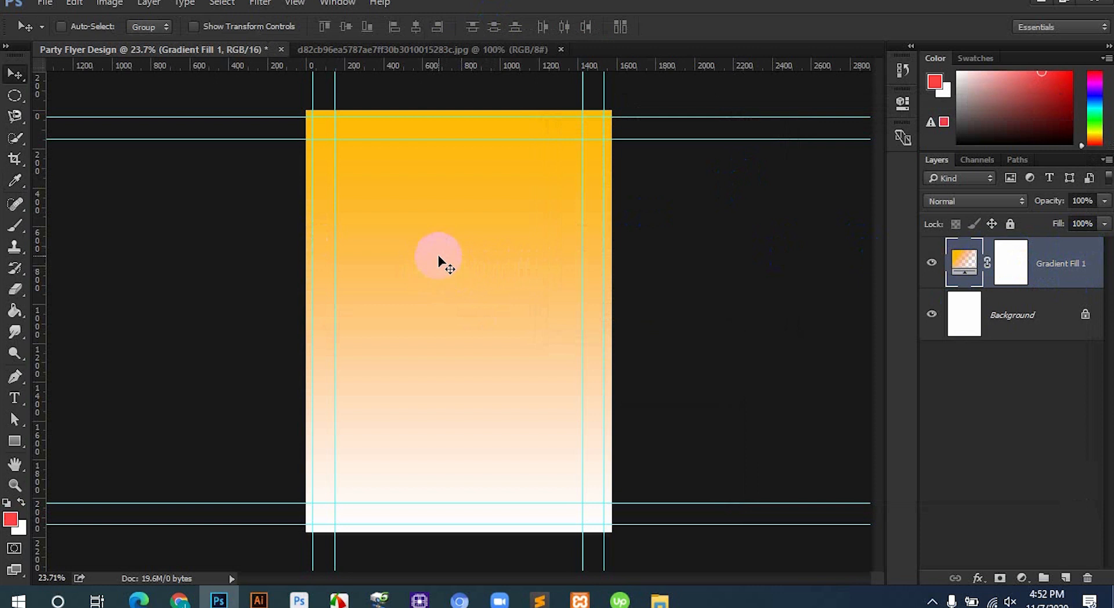
Add a new empty layer above the gradient fill and name it Cloud.
left_click(1065, 579)
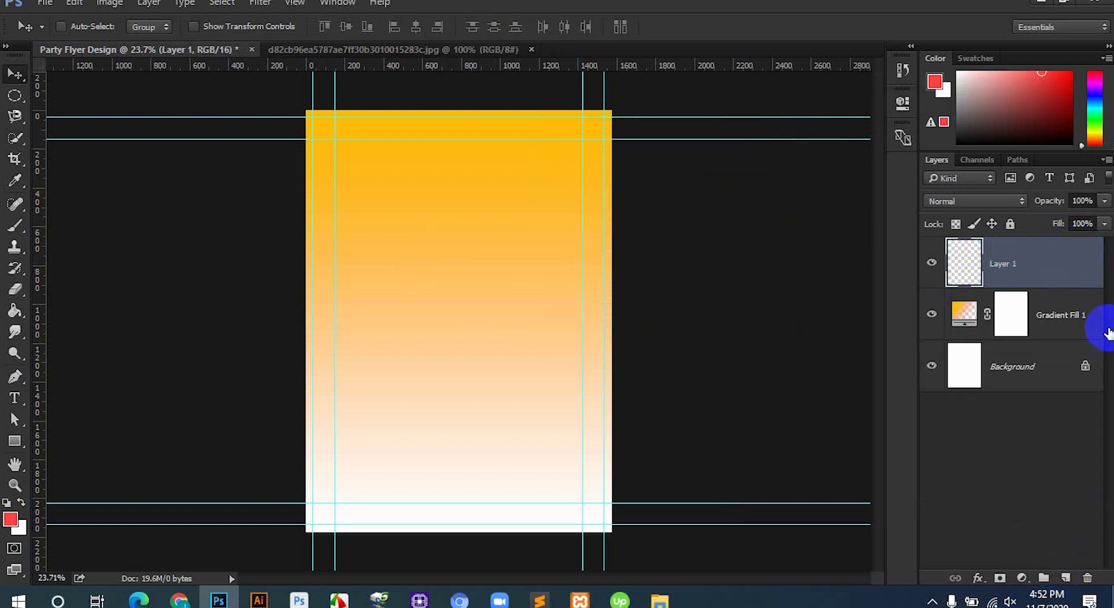
double_click(1004, 265)
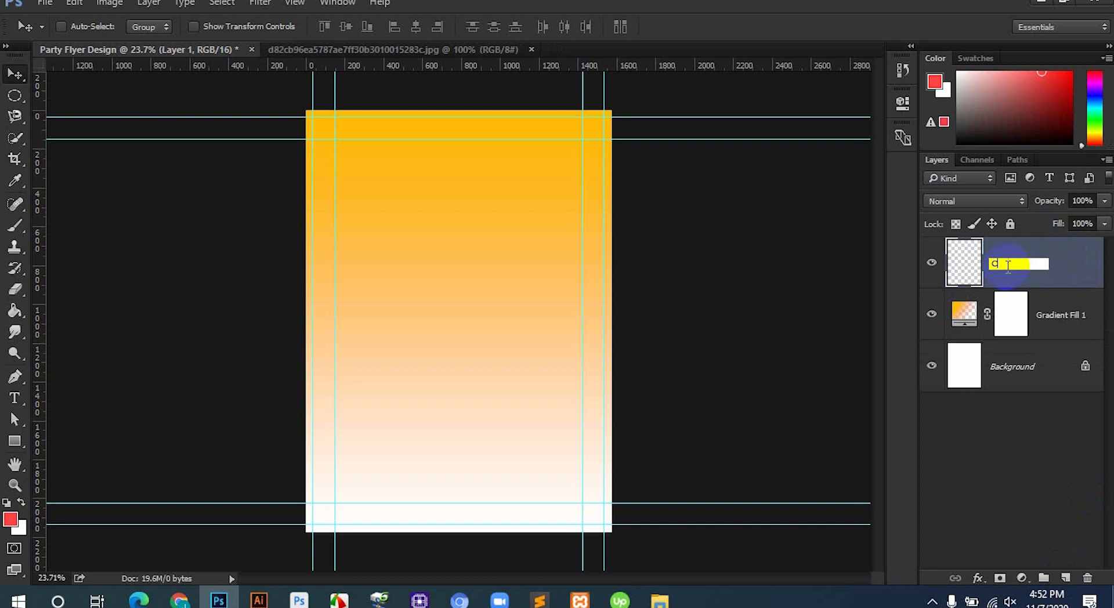
type("Cloud")
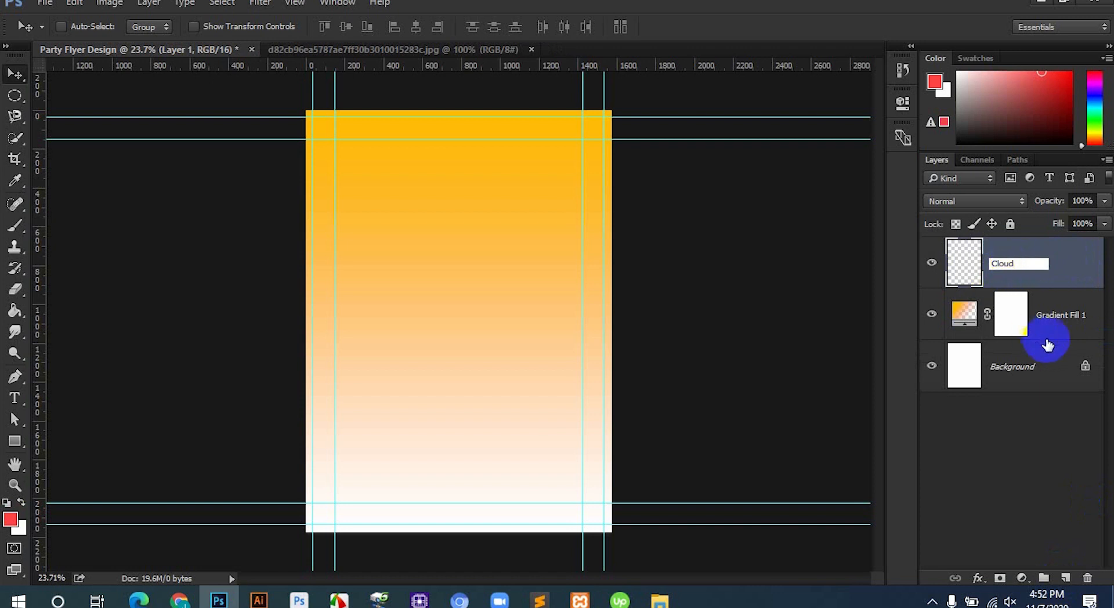
left_click(1069, 263)
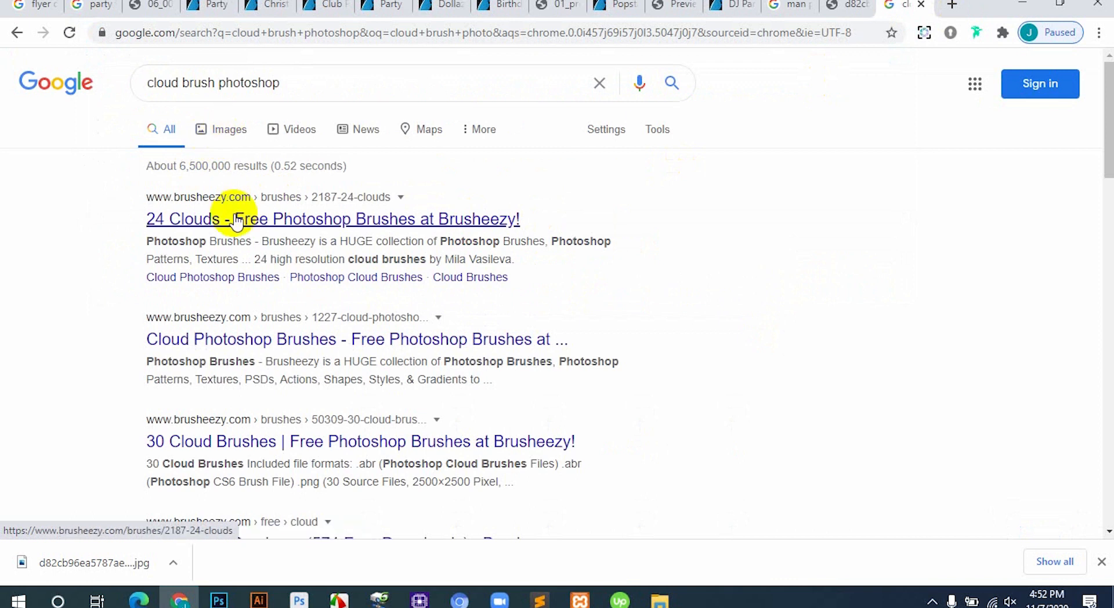
Open the first three Brusheezy cloud brush results in separate tabs and view the 24 Clouds page.
middle_click(236, 220)
left_click(908, 5)
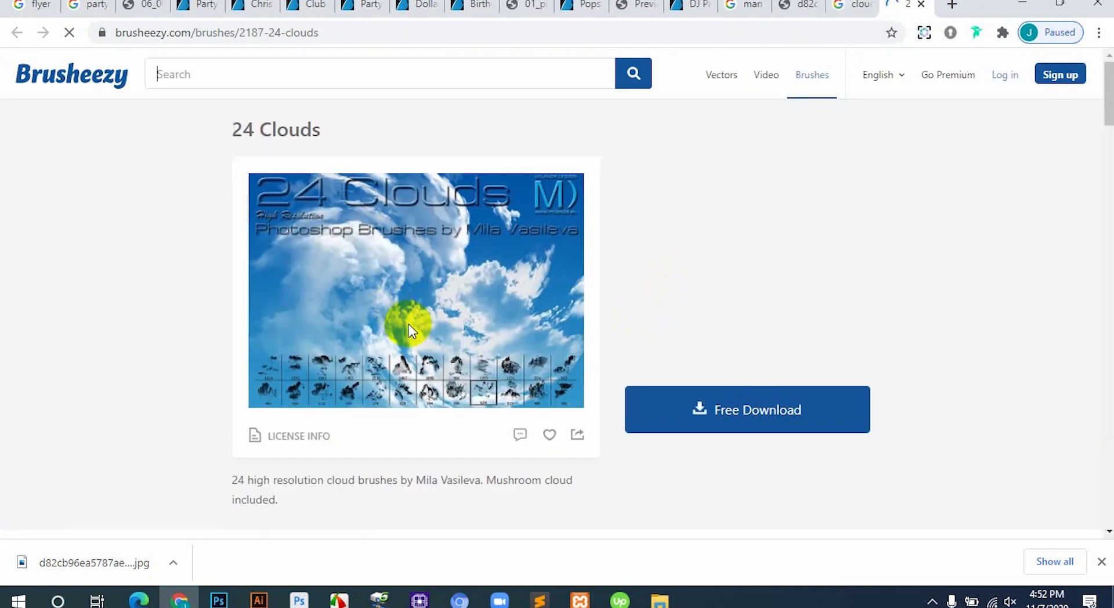
left_click(856, 5)
middle_click(215, 343)
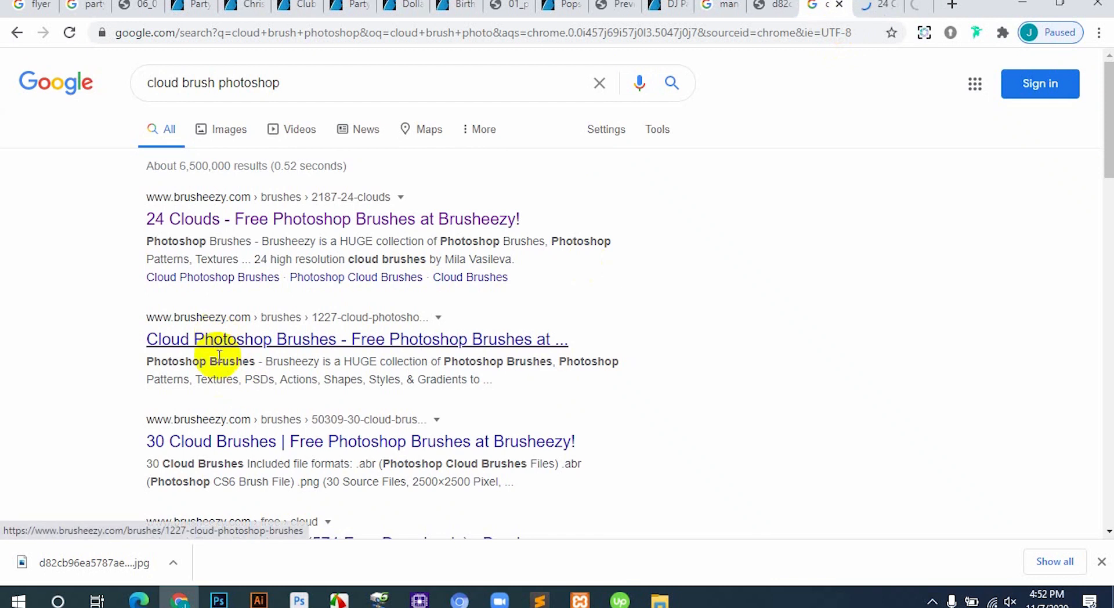
middle_click(232, 447)
left_click(812, 6)
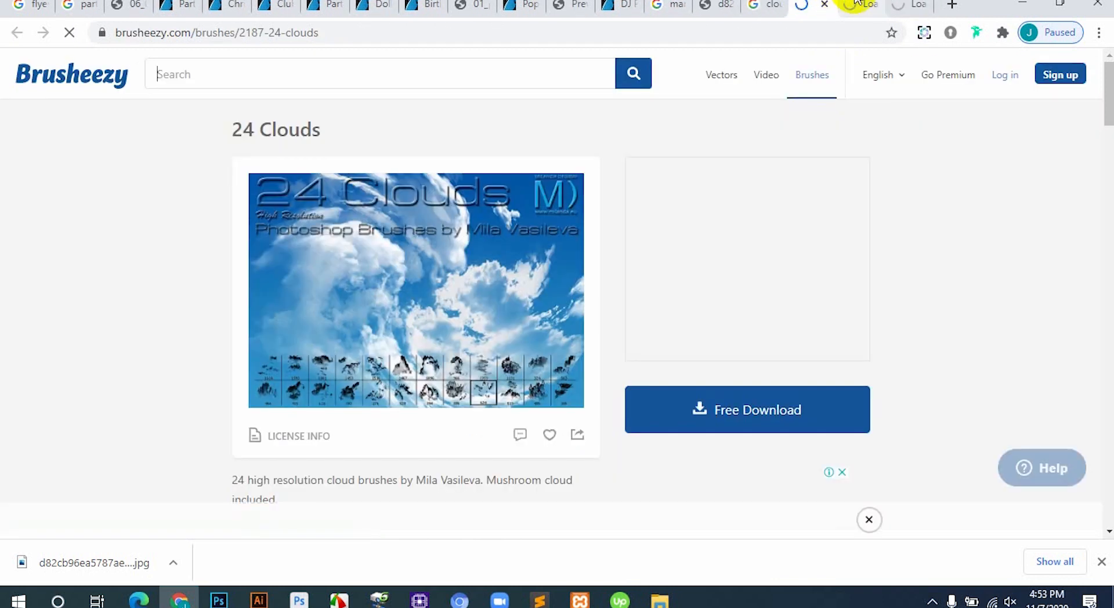
left_click(858, 4)
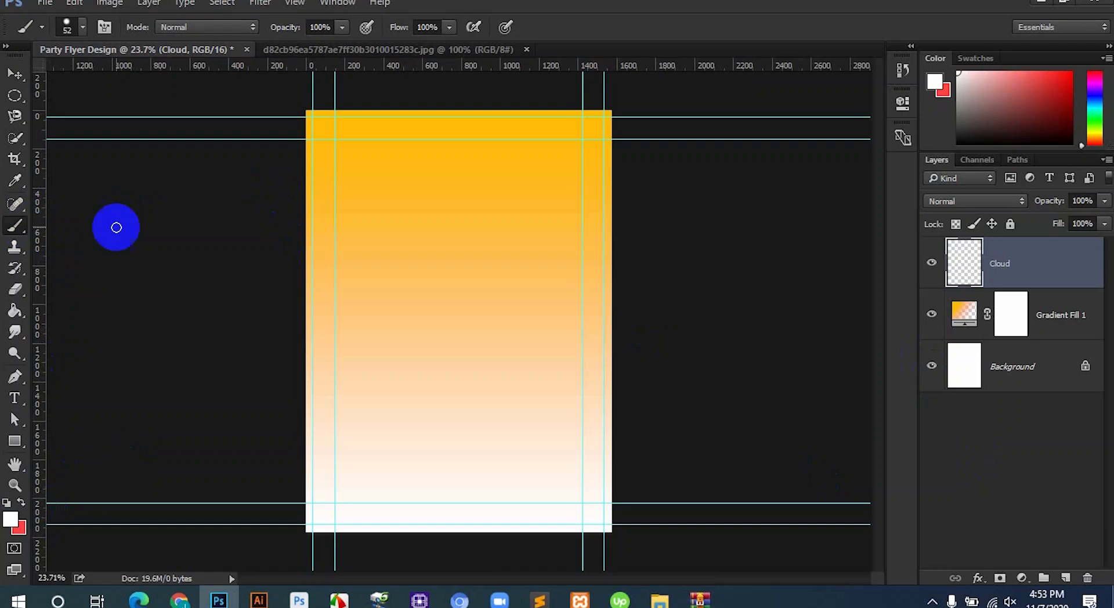
Pick the 891 px cloud brush, enlarge it to 1300 px and stamp a white cloud at the flyer's left edge.
right_click(424, 229)
left_click(460, 525)
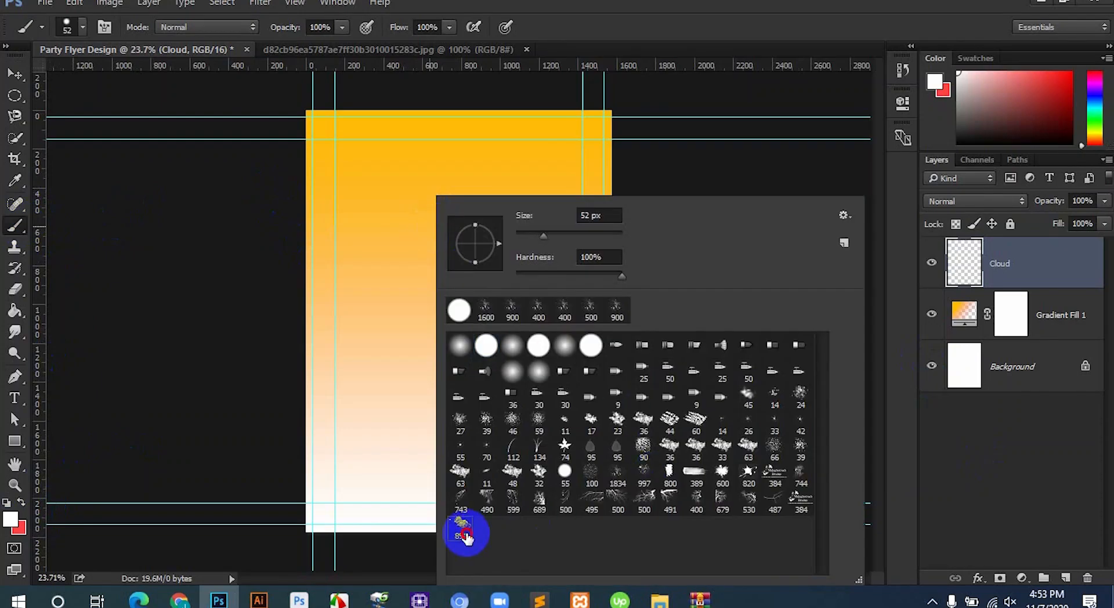
left_click(562, 2)
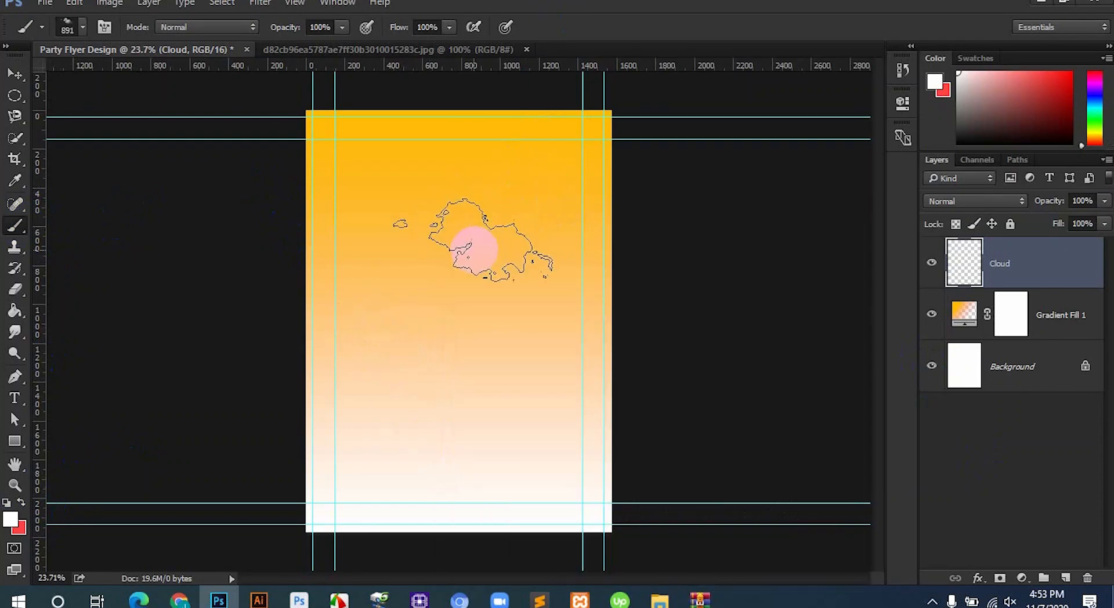
key("bracketright")
key("bracketright")
key("bracketright")
key("bracketright")
left_click(344, 272)
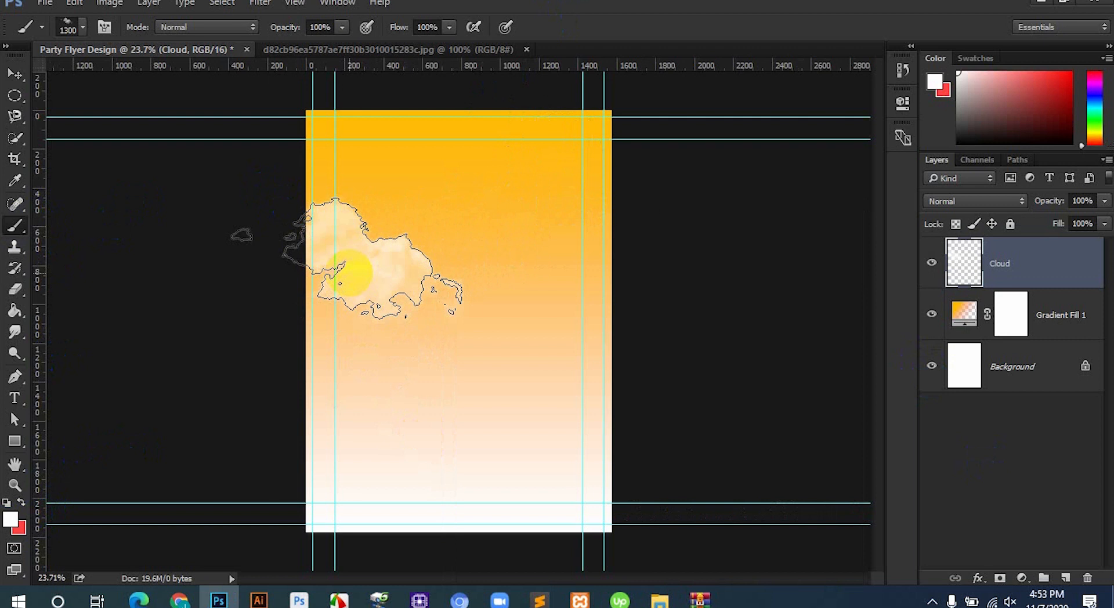
Adjust the cloud brush size and stamp a second cloud on the right half of the flyer.
key("bracketright")
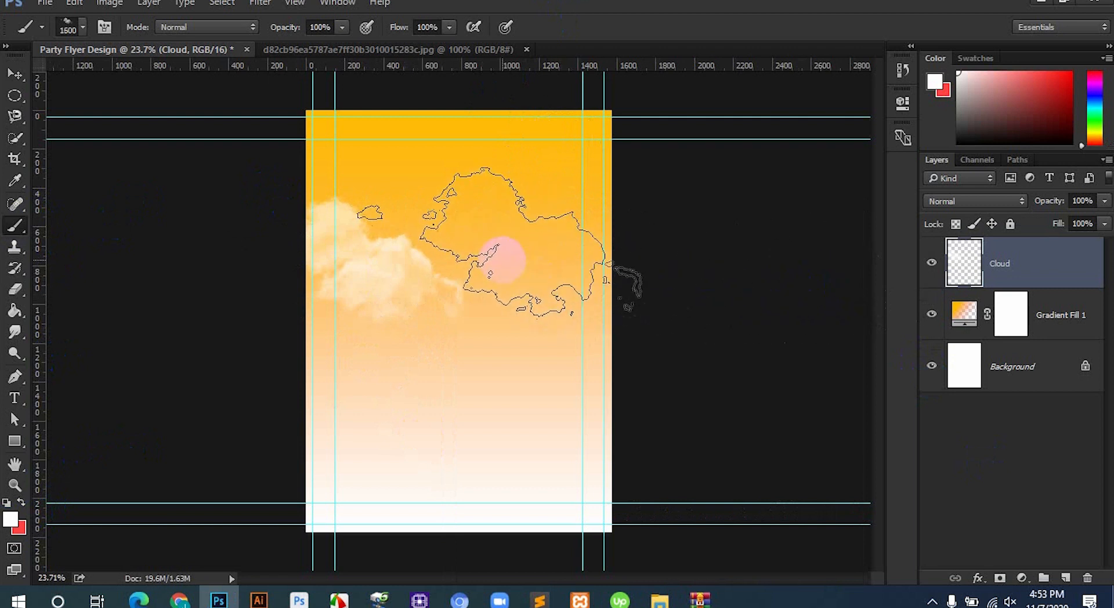
key("bracketleft")
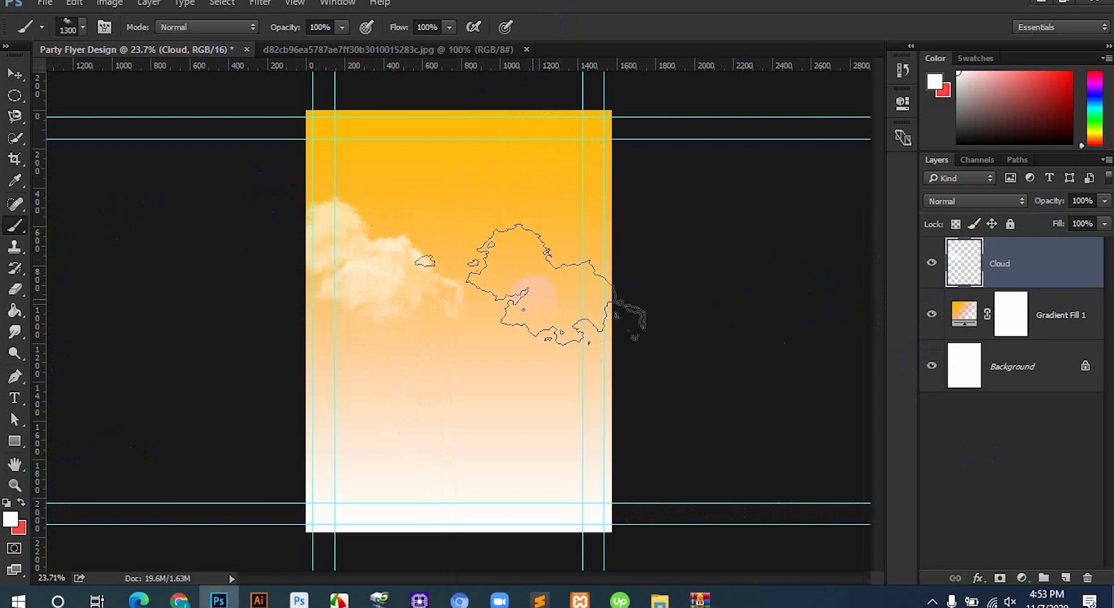
left_click(522, 279)
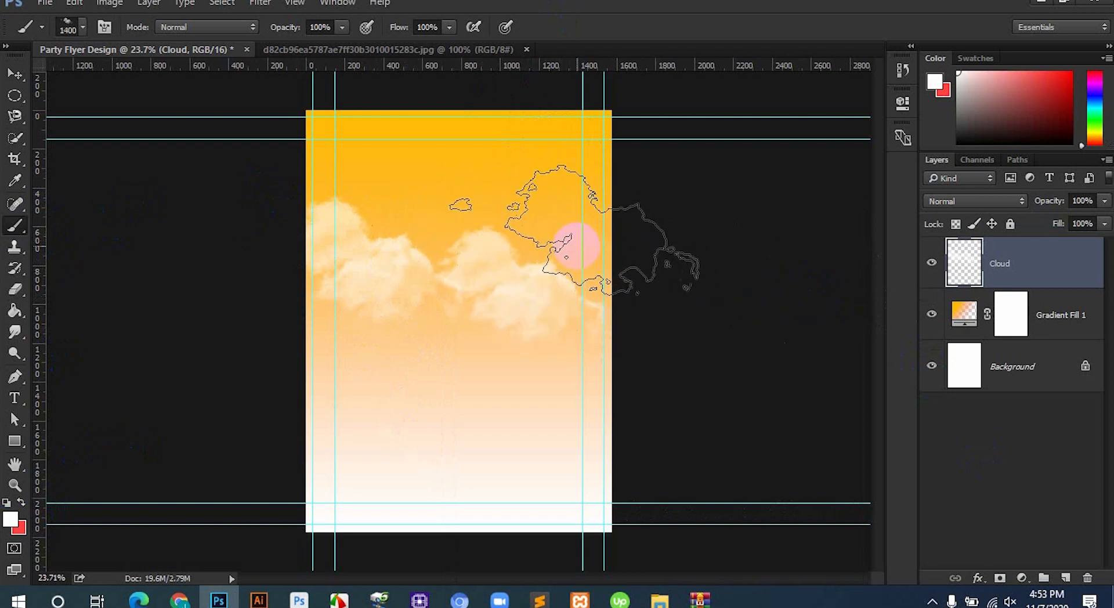
Switch to the browser, open the downloaded Cloud_Brushes zip and load secretlycivillian.dl.am-clouds1.abr from its folder into Photoshop.
left_click(174, 602)
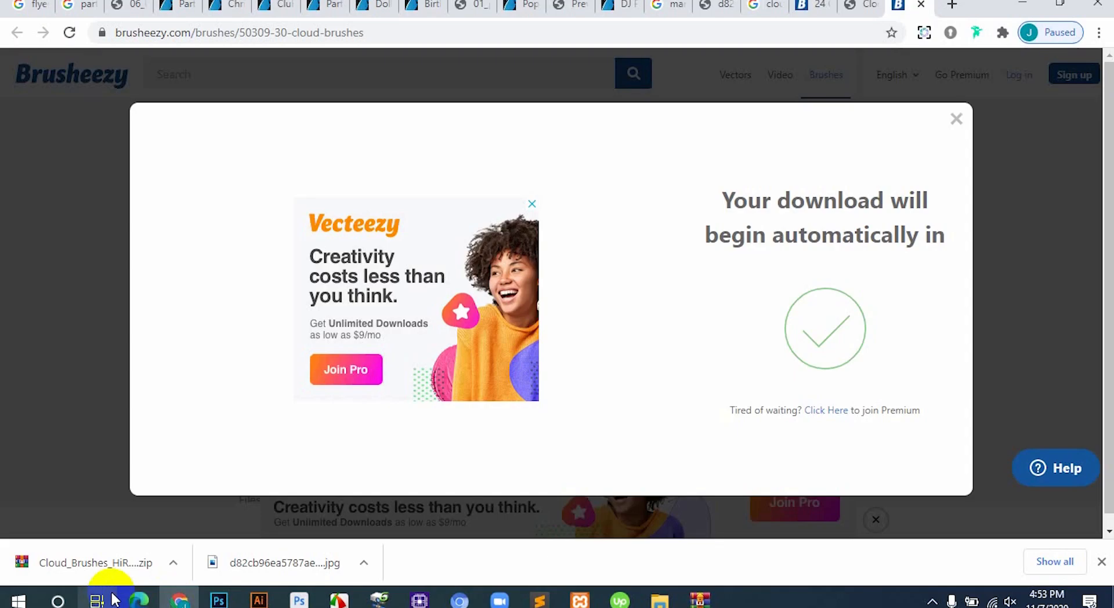
left_click(99, 560)
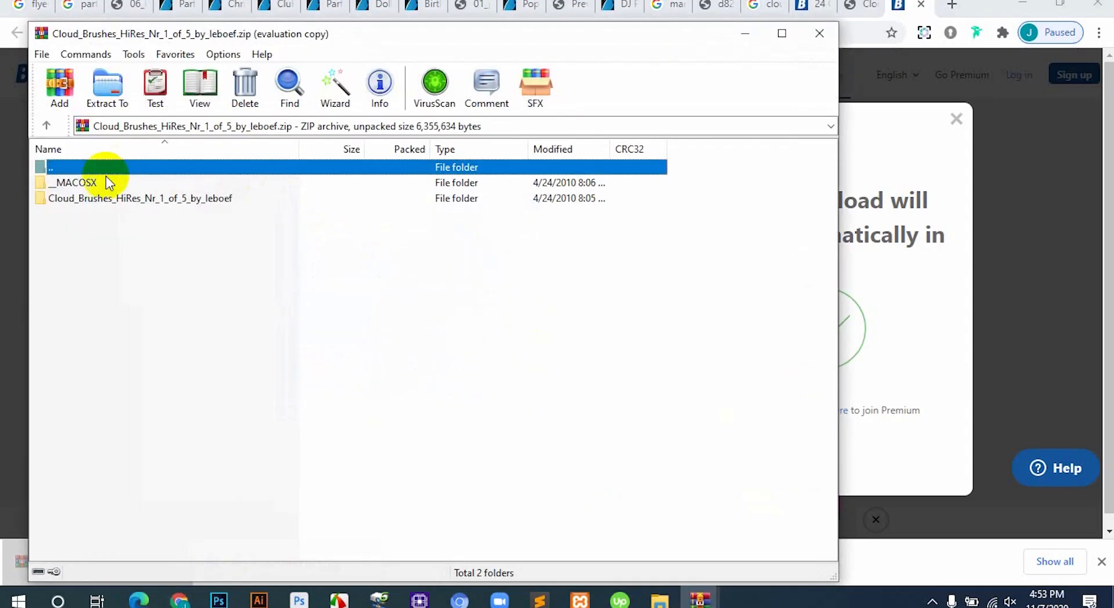
double_click(102, 199)
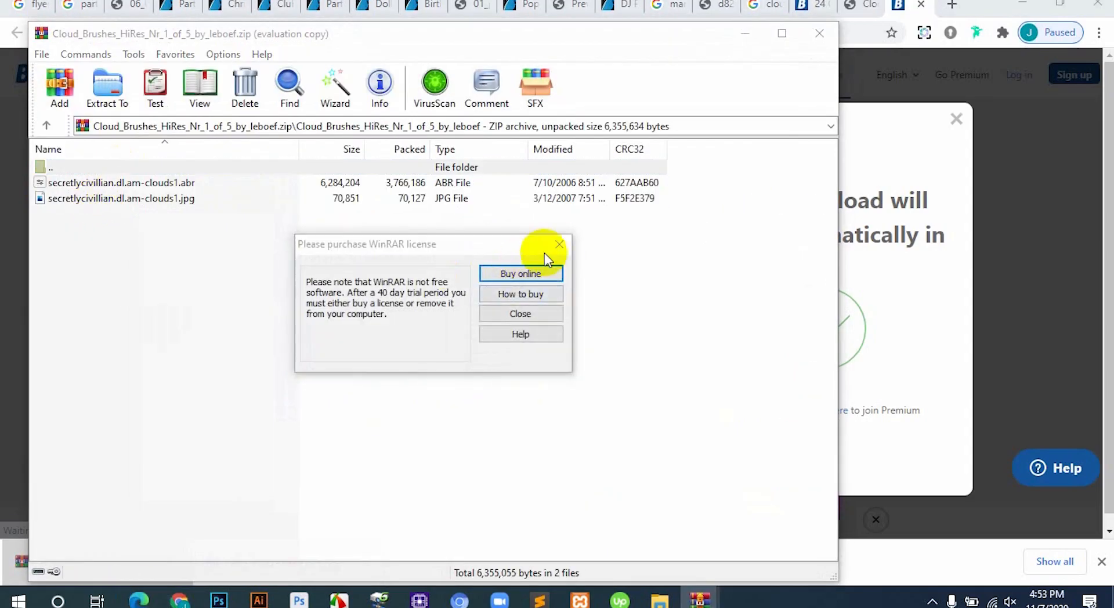
left_click(559, 245)
double_click(355, 183)
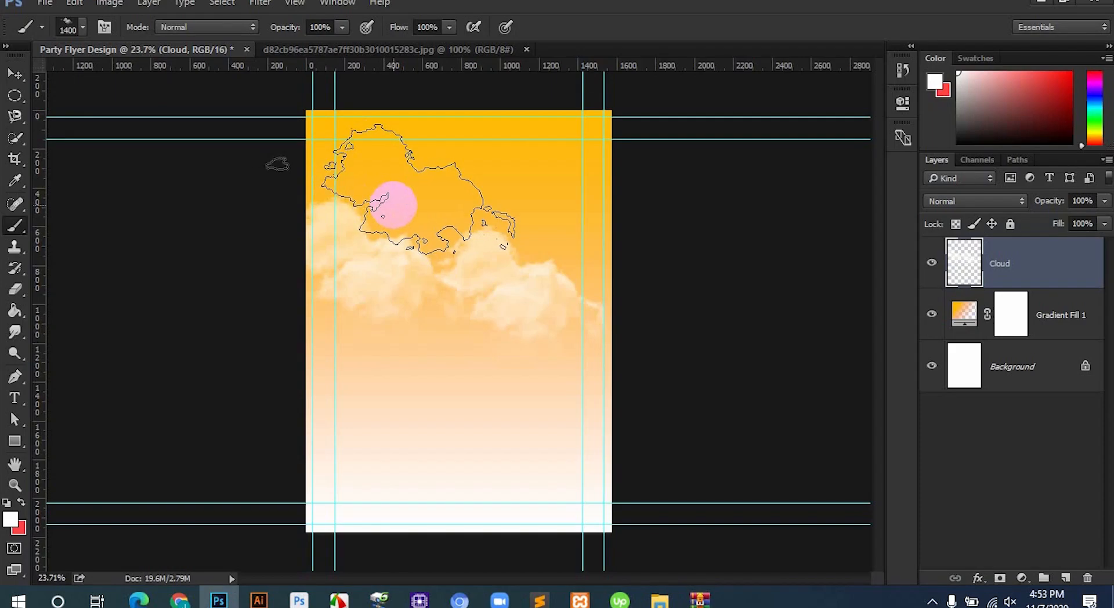
Try stamping the new 913 px cloud brush at 600 px in the upper middle, and undo the last two cloud stamps.
right_click(696, 460)
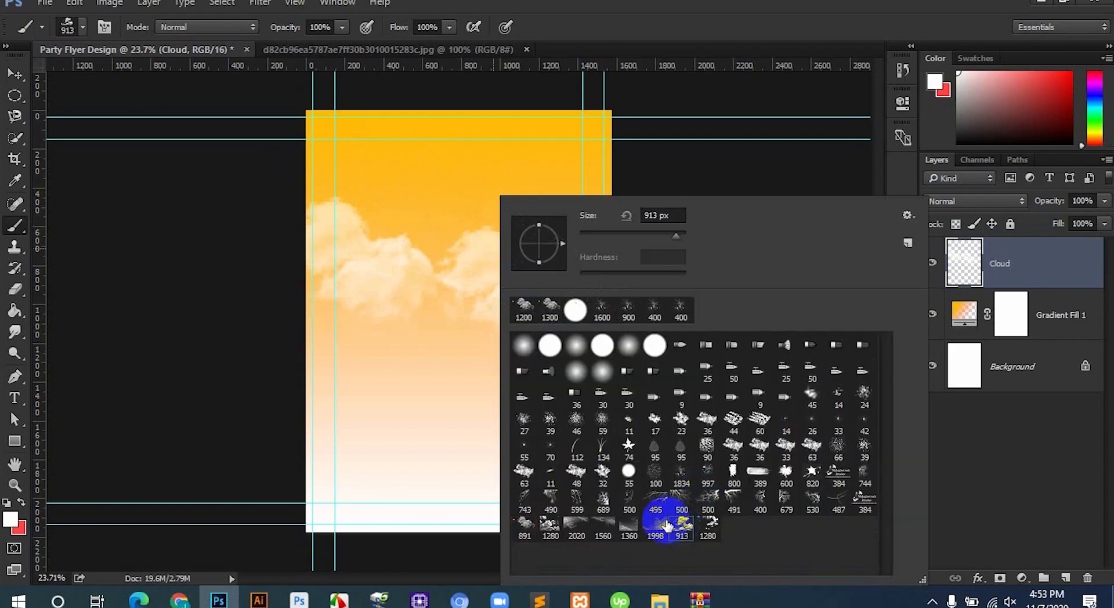
left_click(617, 4)
key("bracketleft")
key("bracketleft")
key("bracketleft")
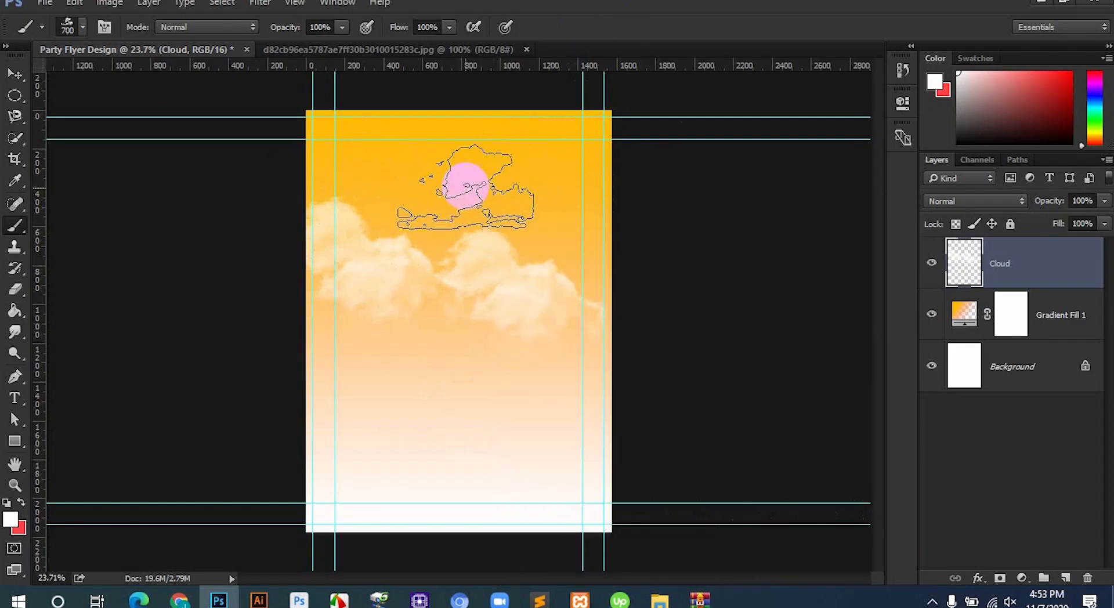
key("bracketleft")
left_click(443, 201)
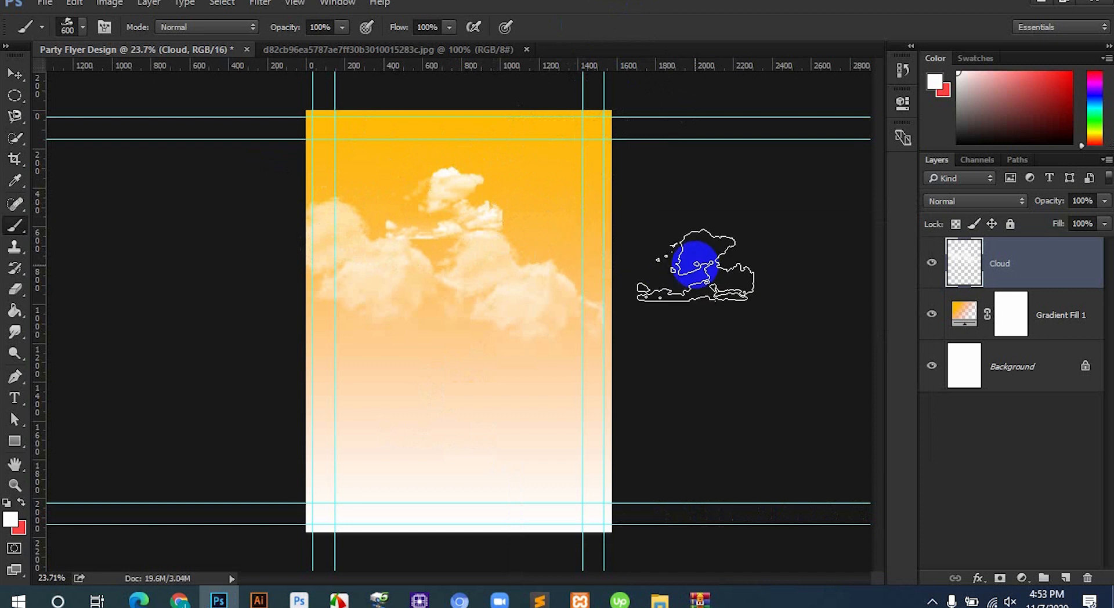
key("ctrl+alt+z")
key("ctrl+alt+z")
Try stamping the same cloud brush at 1100 px on the right side of the flyer, and undo it.
key("bracketright")
key("bracketright")
key("bracketright")
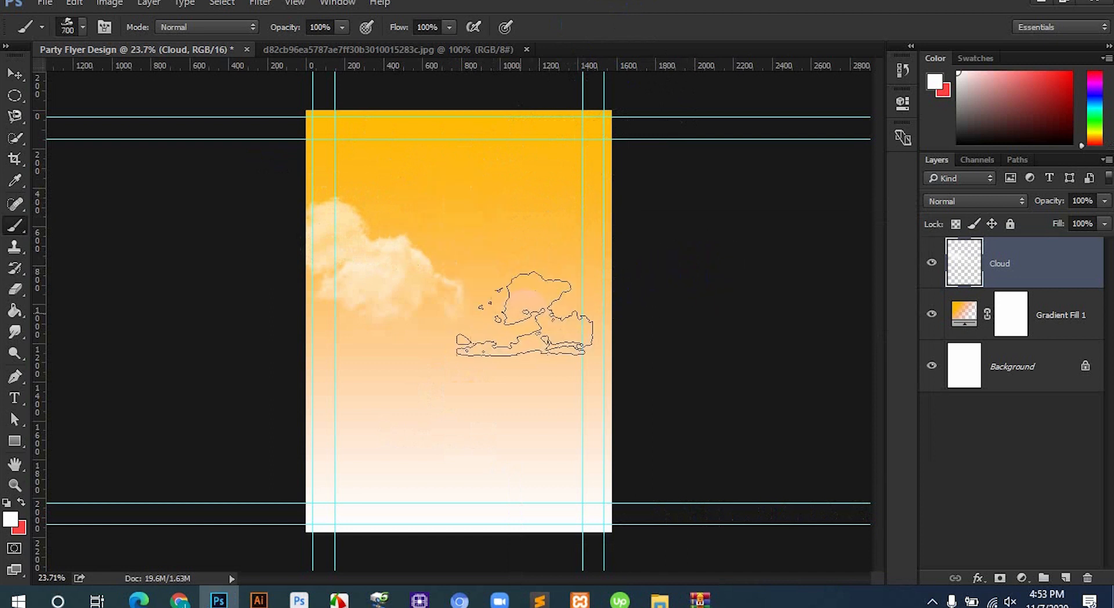
key("bracketright")
key("bracketright")
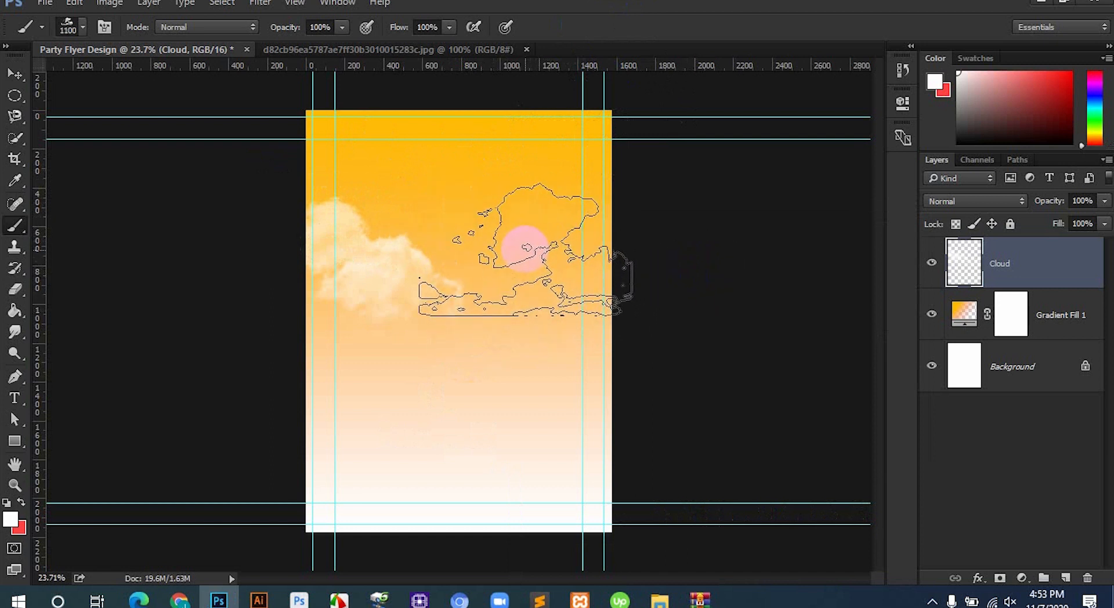
left_click(521, 261)
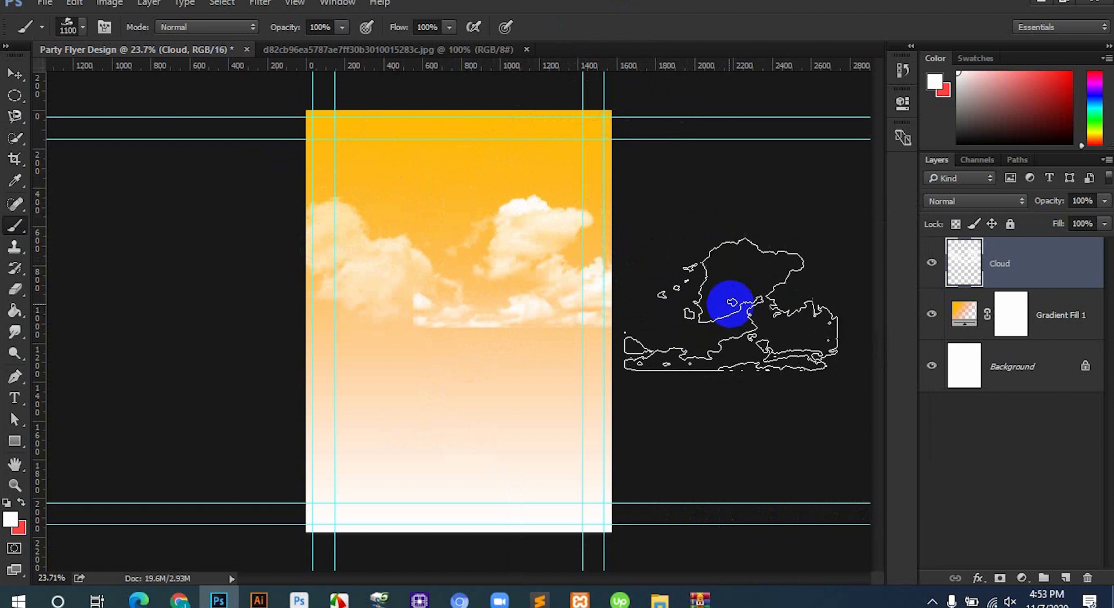
key("ctrl+z")
Pick the last 1280 px cloud brush, enlarge it to 1700 px and stamp clouds across the flyer's upper right area.
right_click(541, 272)
left_click(757, 528)
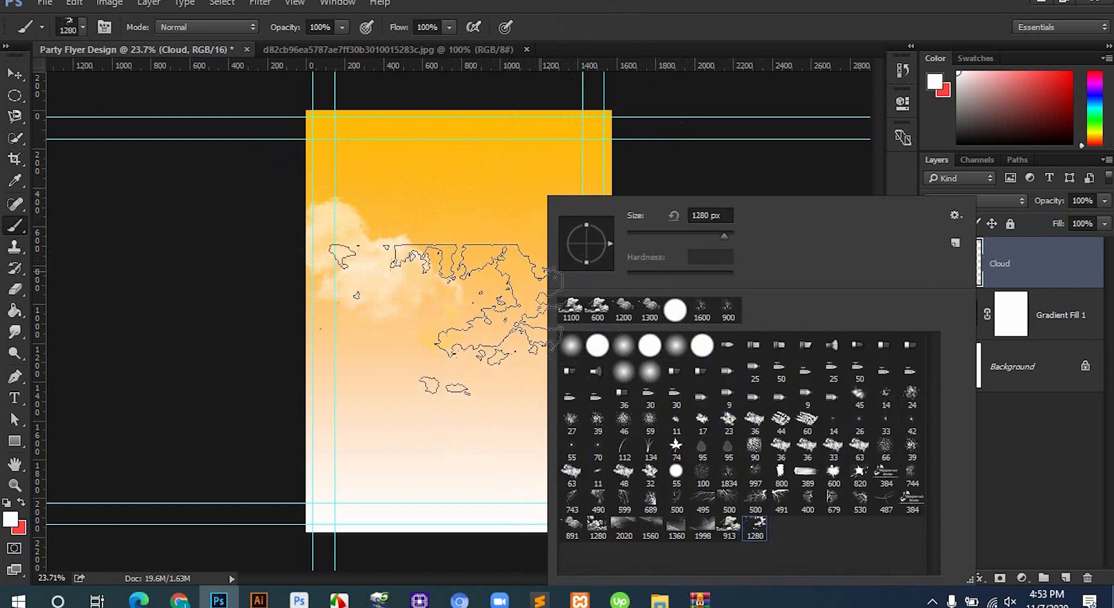
right_click(591, 219)
key("bracketright")
key("bracketright")
key("bracketright")
key("bracketright")
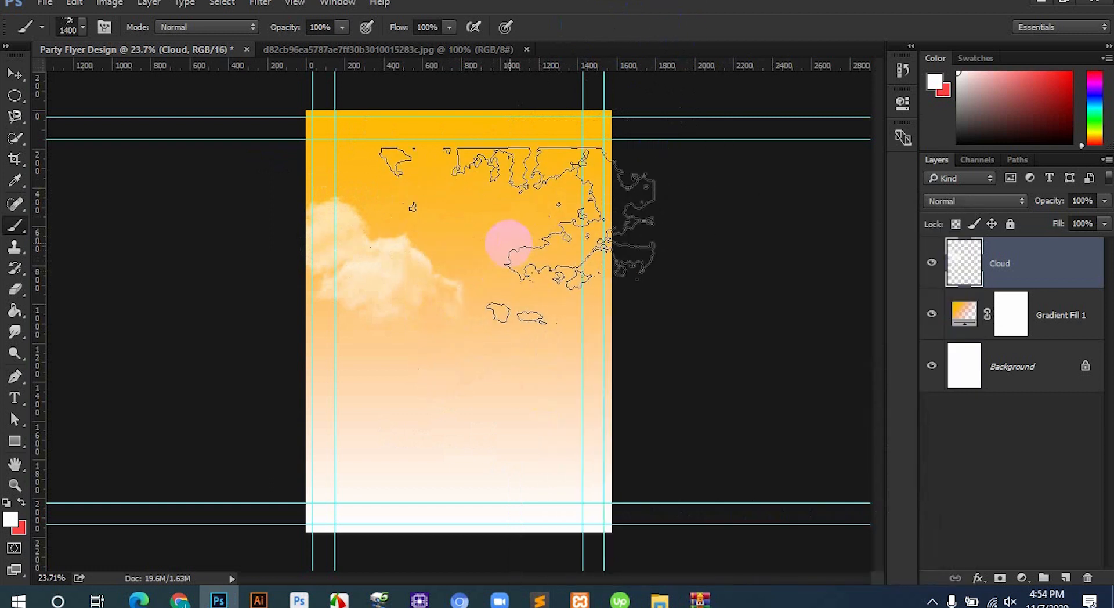
left_click(511, 214)
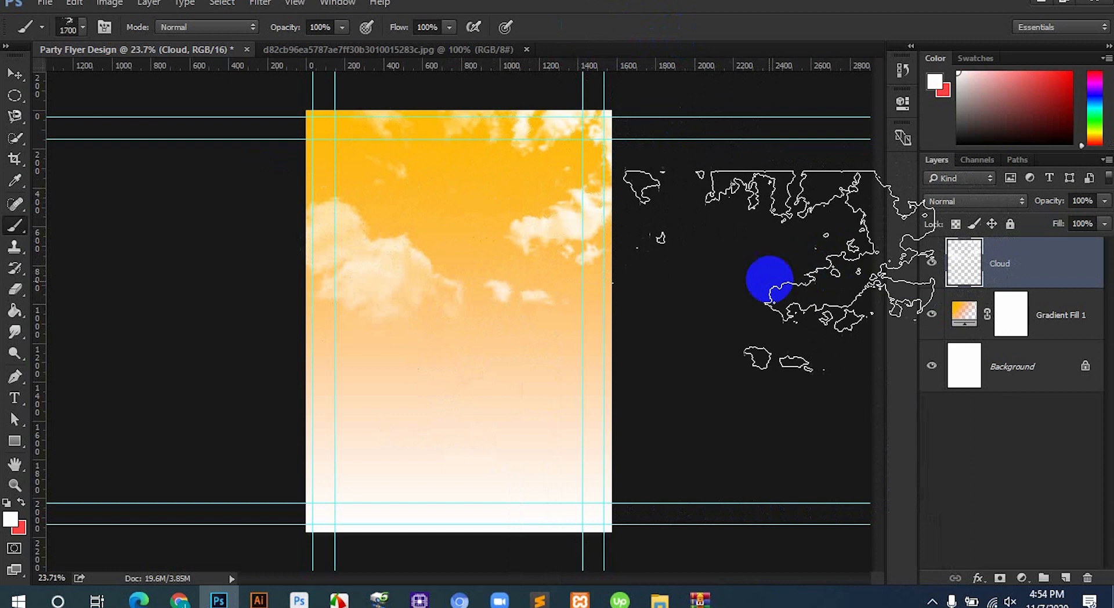
Return to the 891 px cloud brush and stamp a cloud at 1000 px right of centre, beside the left cloud.
right_click(570, 318)
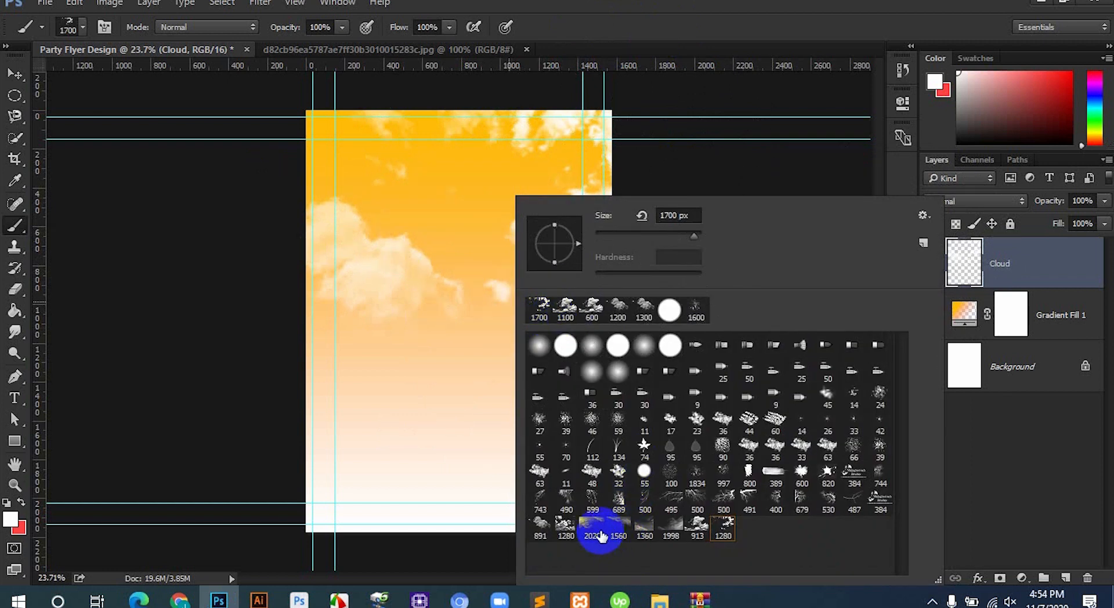
key("Return")
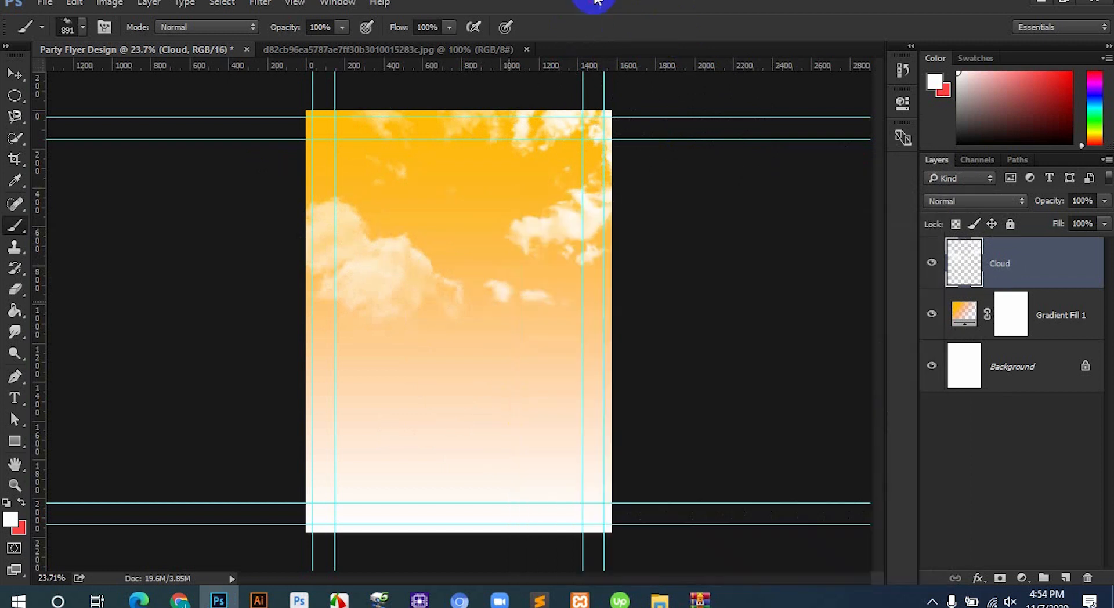
left_click(533, 289)
key("ctrl+z")
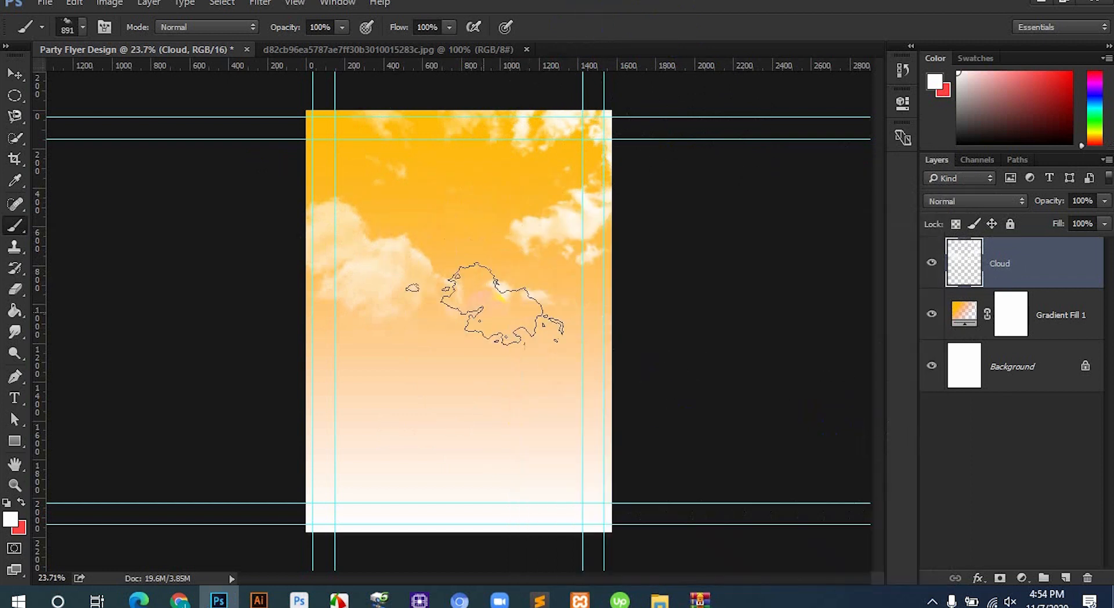
left_click(471, 307)
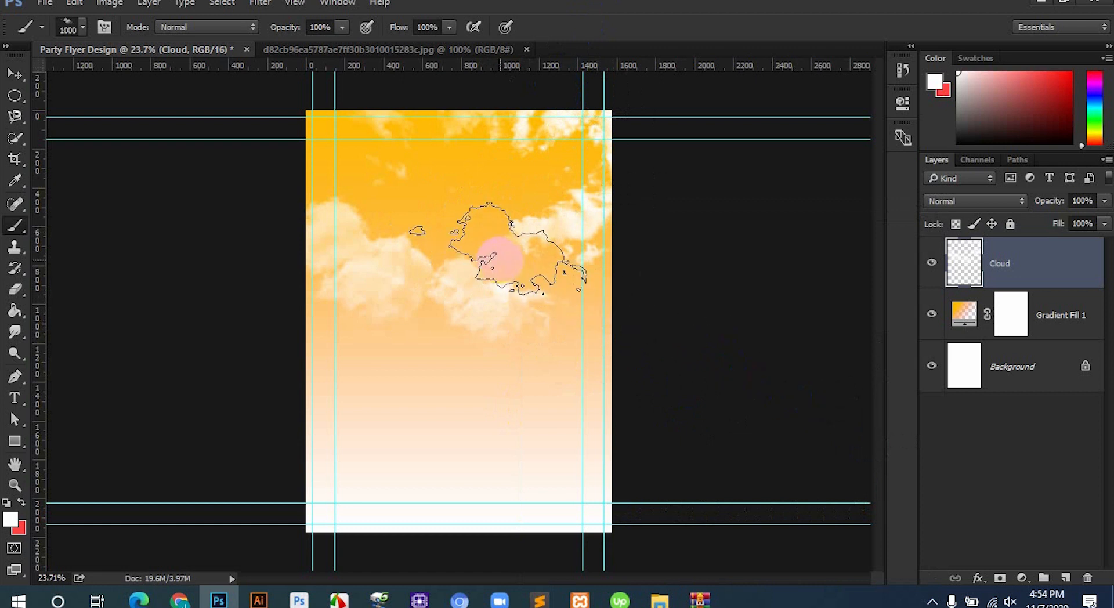
Rotate the cloud brush tip counterclockwise, enlarge it to 1300 px and stamp clouds at the right edge and across the upper middle.
right_click(570, 317)
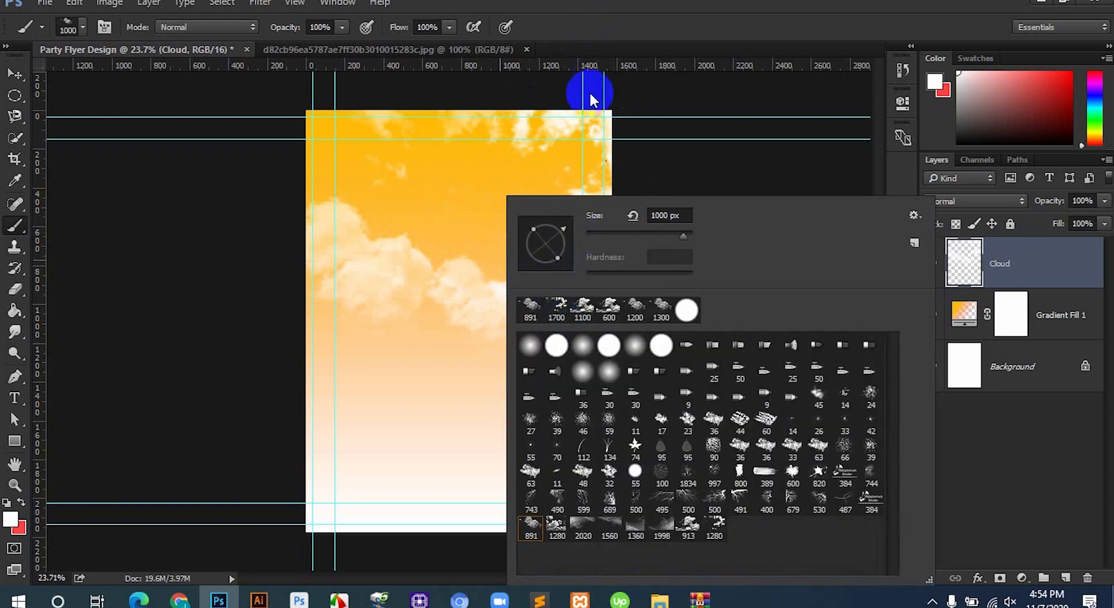
left_click(611, 5)
key("]")
key("]")
key("]")
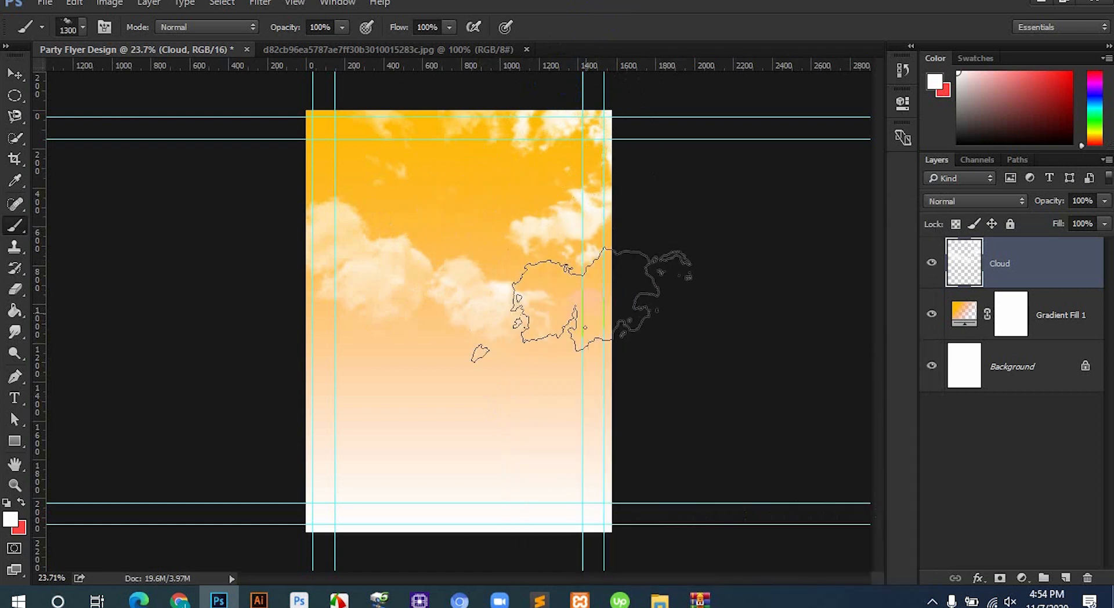
left_click(581, 312)
left_click(456, 224)
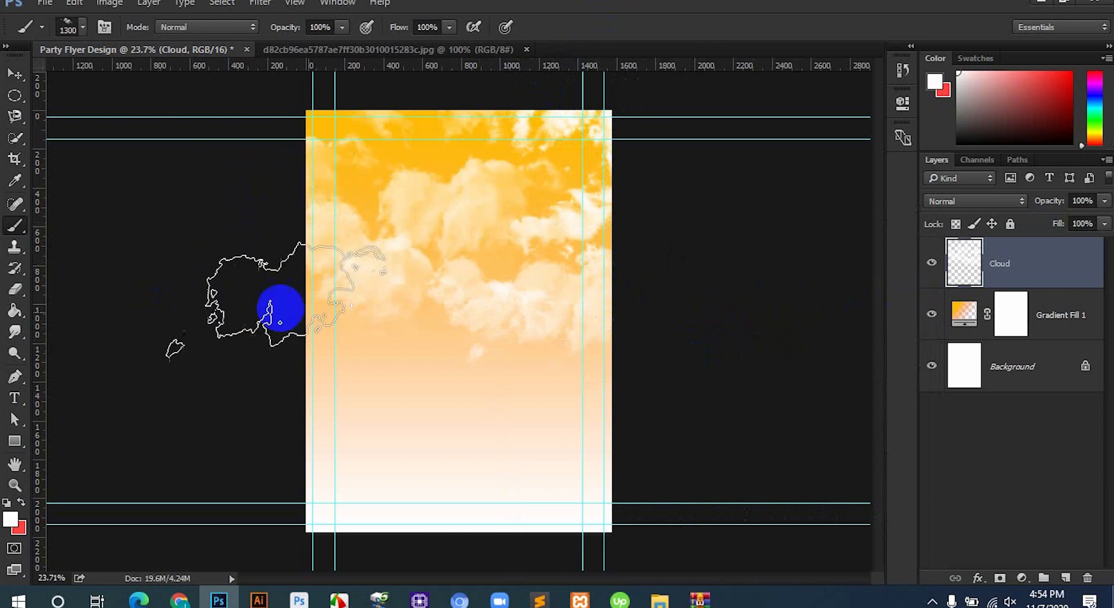
Switch to the browser and compare several coconut tree leaf PNG images in larger preview.
left_click(19, 79)
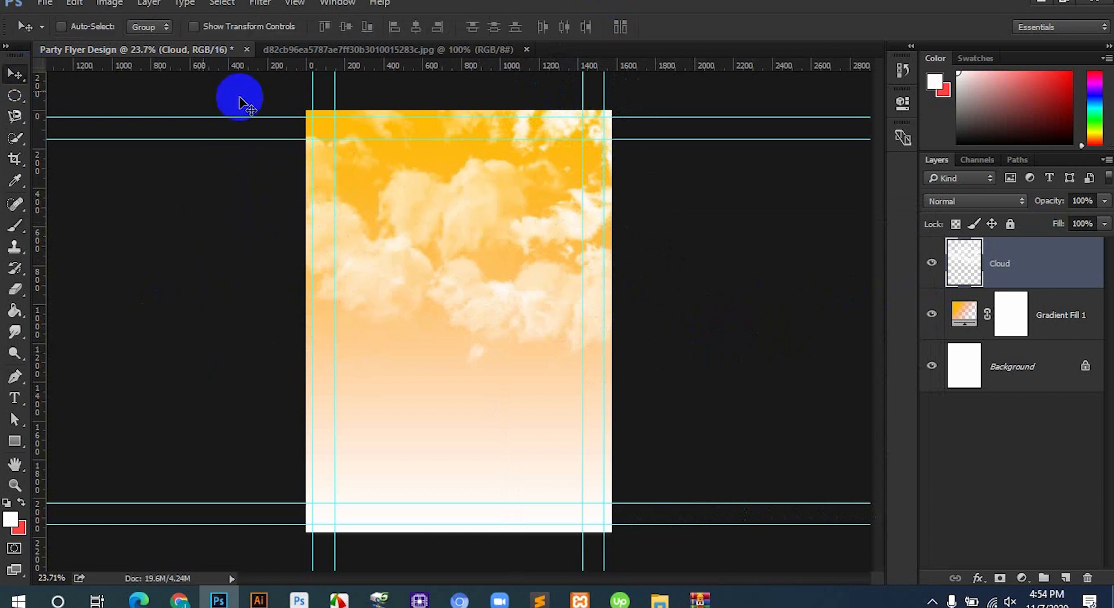
key("alt+Tab")
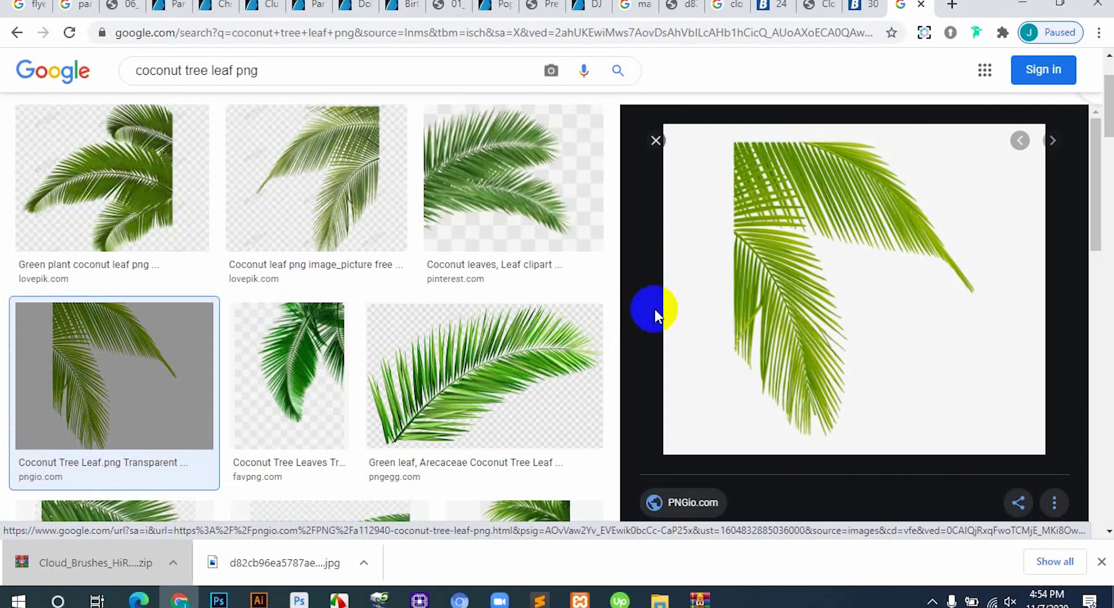
left_click(163, 187)
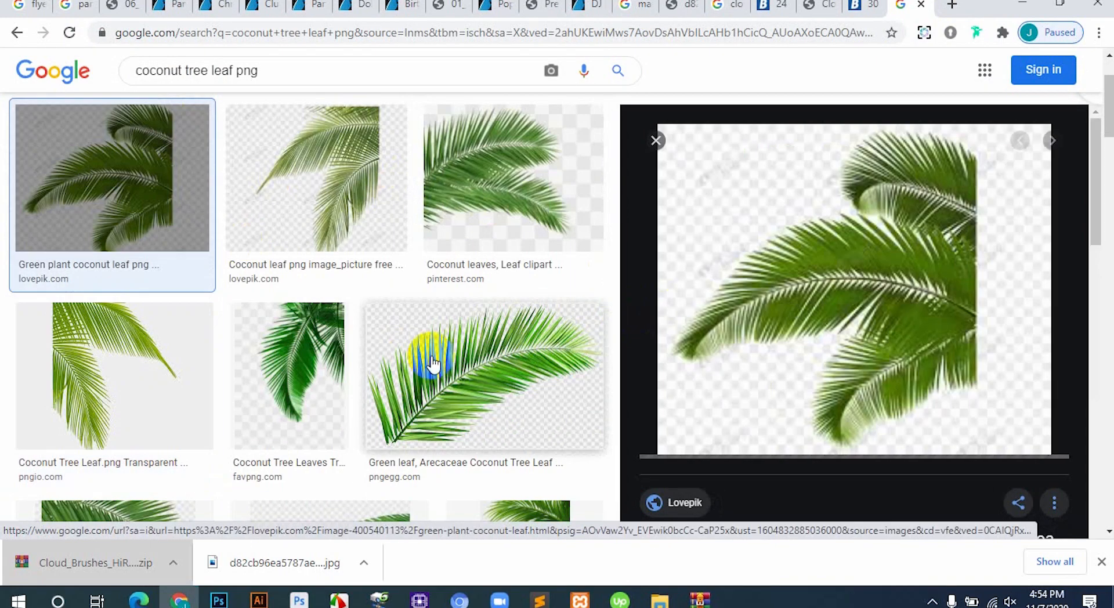
left_click(319, 357)
scroll(440, 368, "down", 4)
left_click(534, 337)
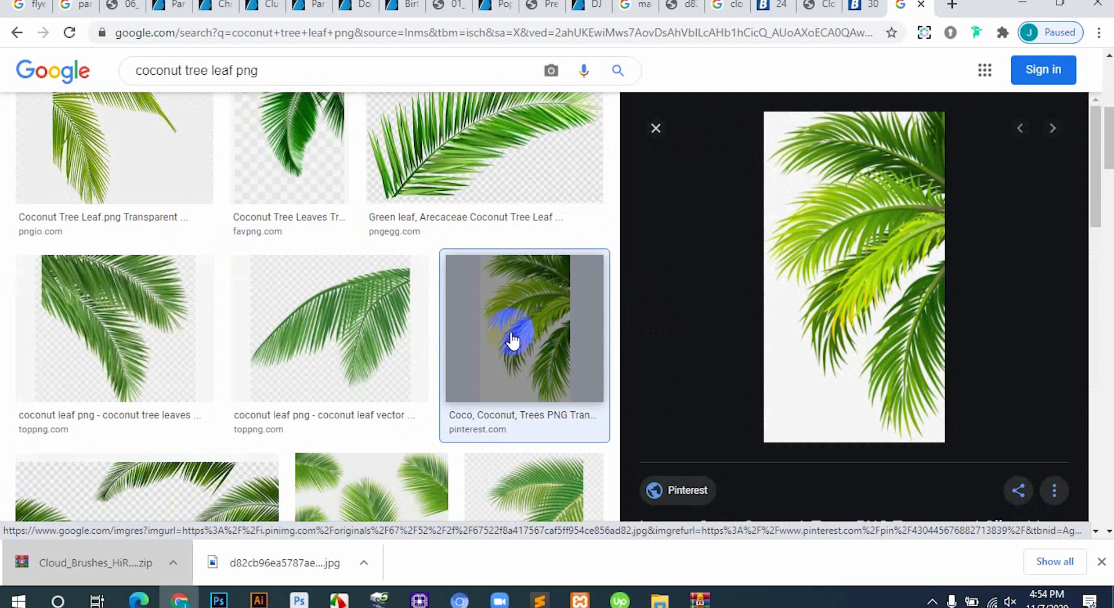
left_click(137, 348)
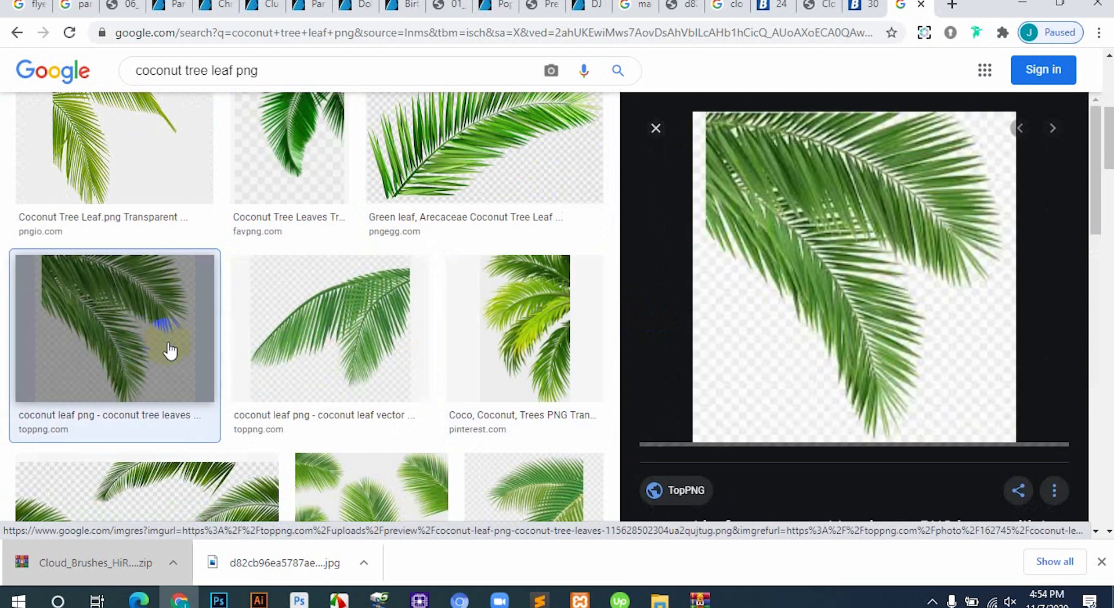
scroll(331, 324, "down", 4)
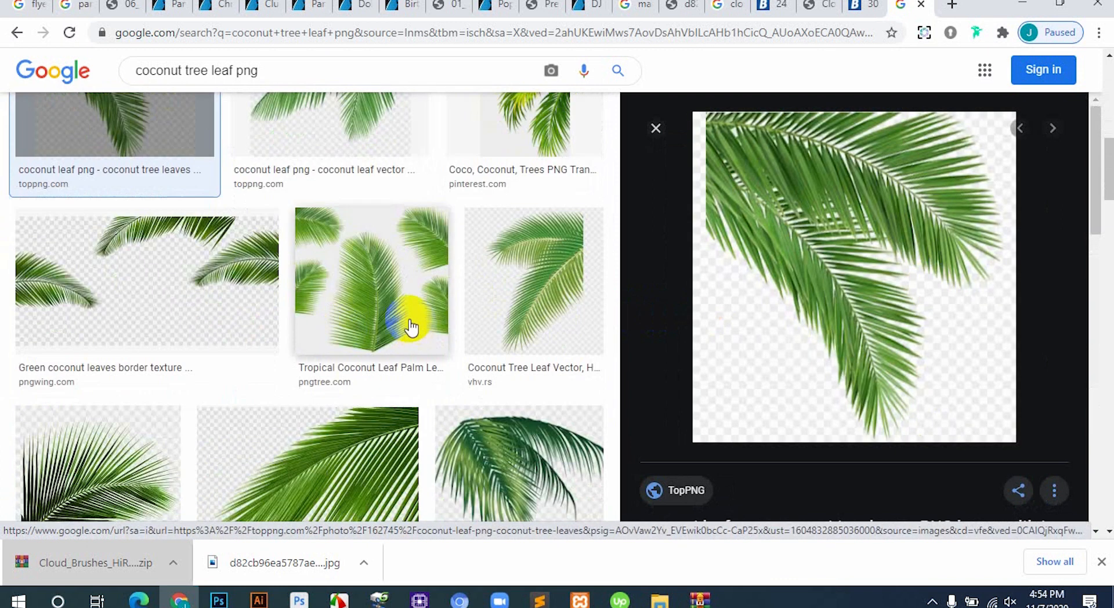
scroll(410, 327, "down", 4)
left_click(112, 259)
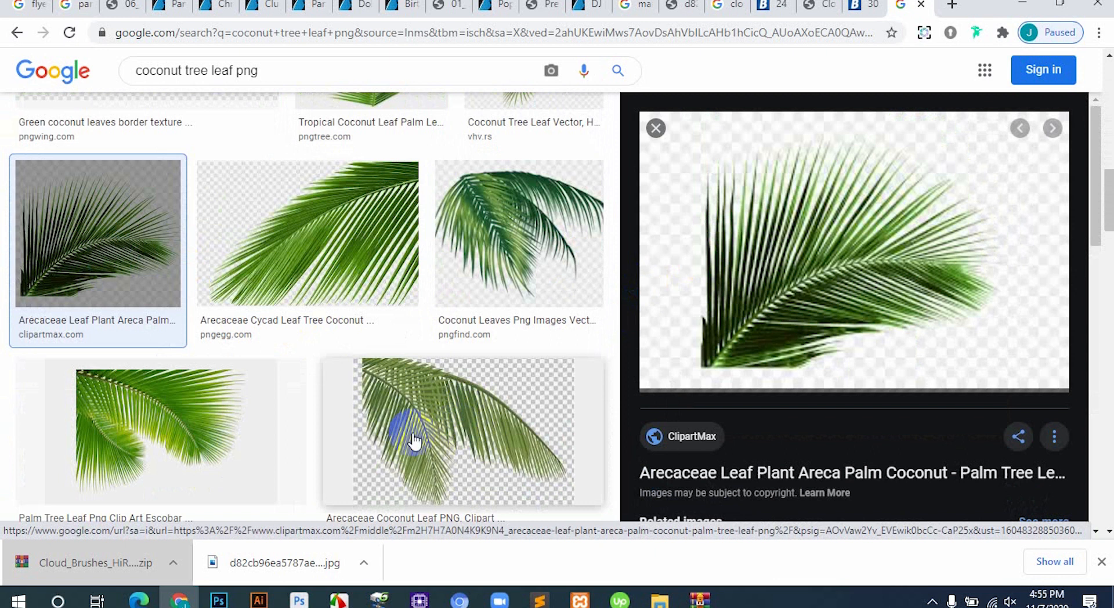
left_click(199, 443)
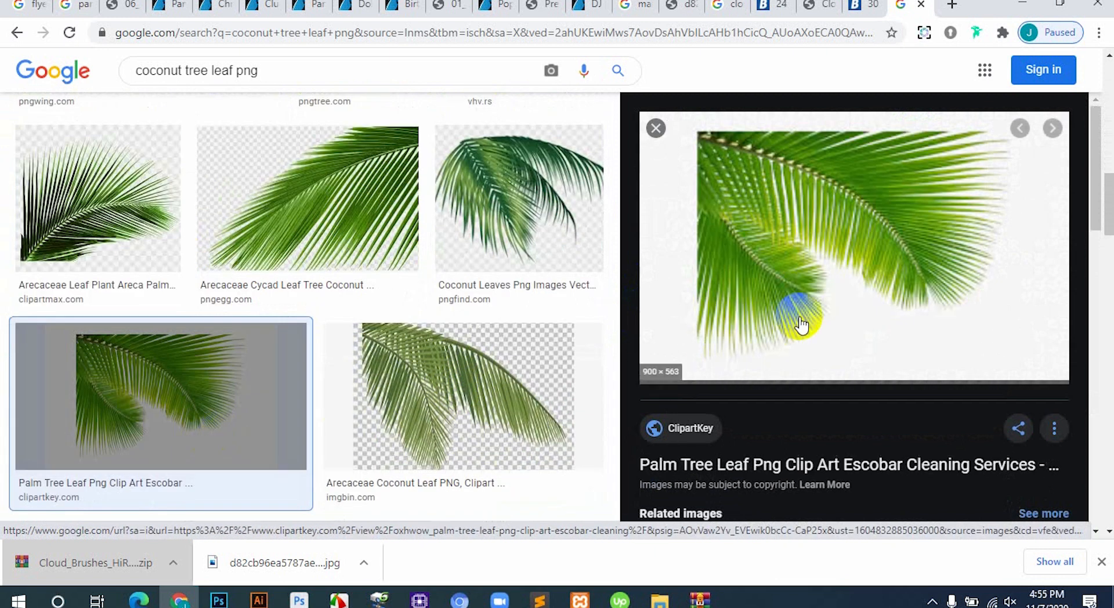
Return to Photoshop and paste the copied green palm leaf image onto the middle of the flyer.
key("alt+Tab")
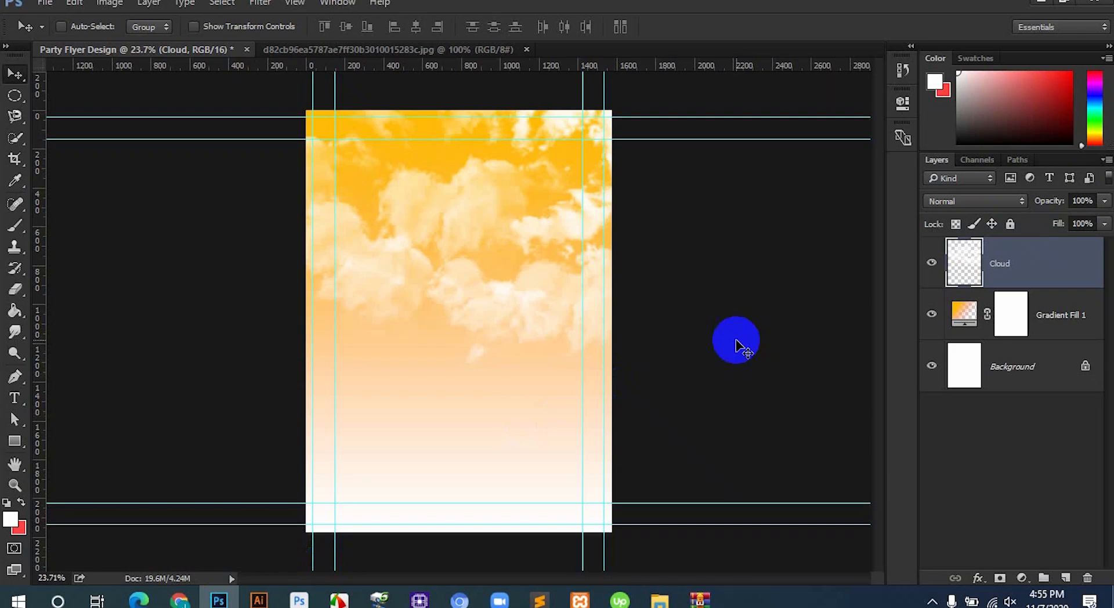
key("ctrl+v")
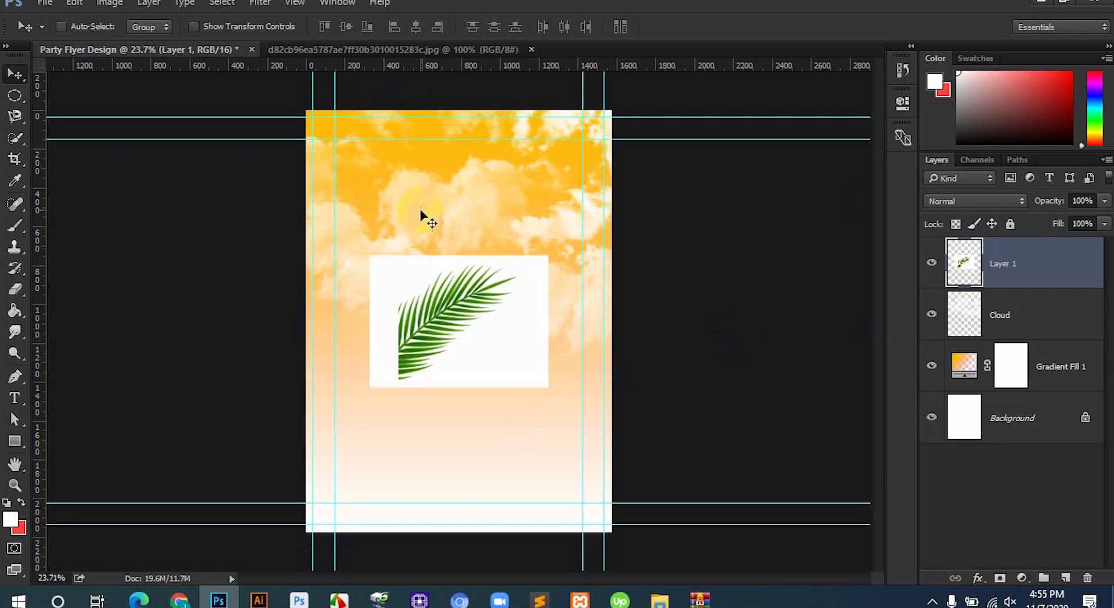
left_click_drag(454, 327, 471, 294)
Try the Multiply blend mode on the pasted leaf layer, and undo it.
scroll(183, 163, "up", 3)
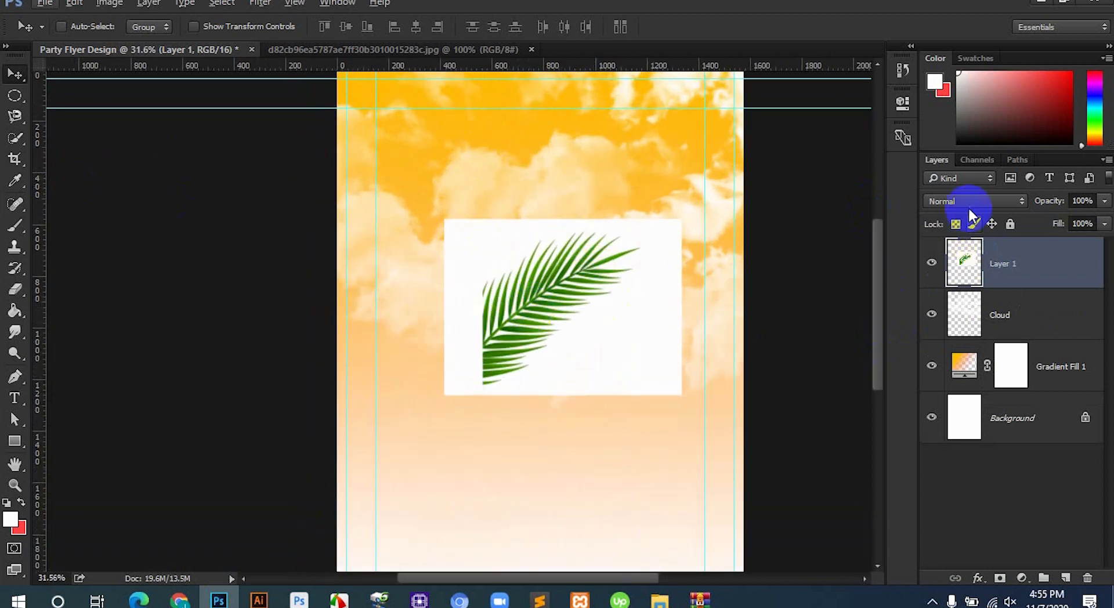
left_click(968, 203)
left_click(943, 261)
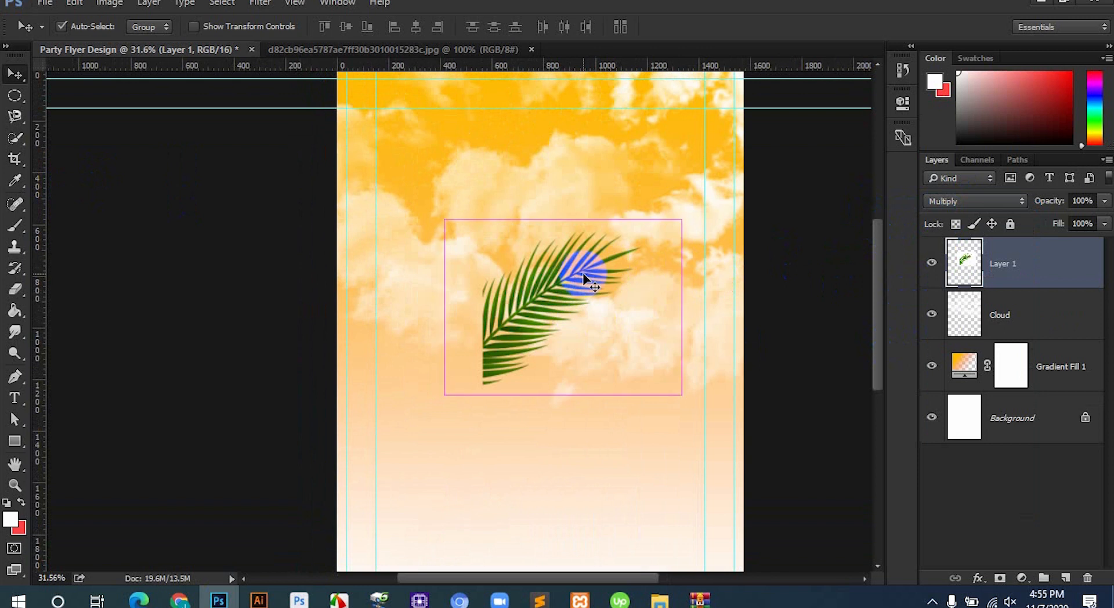
key("ctrl+z")
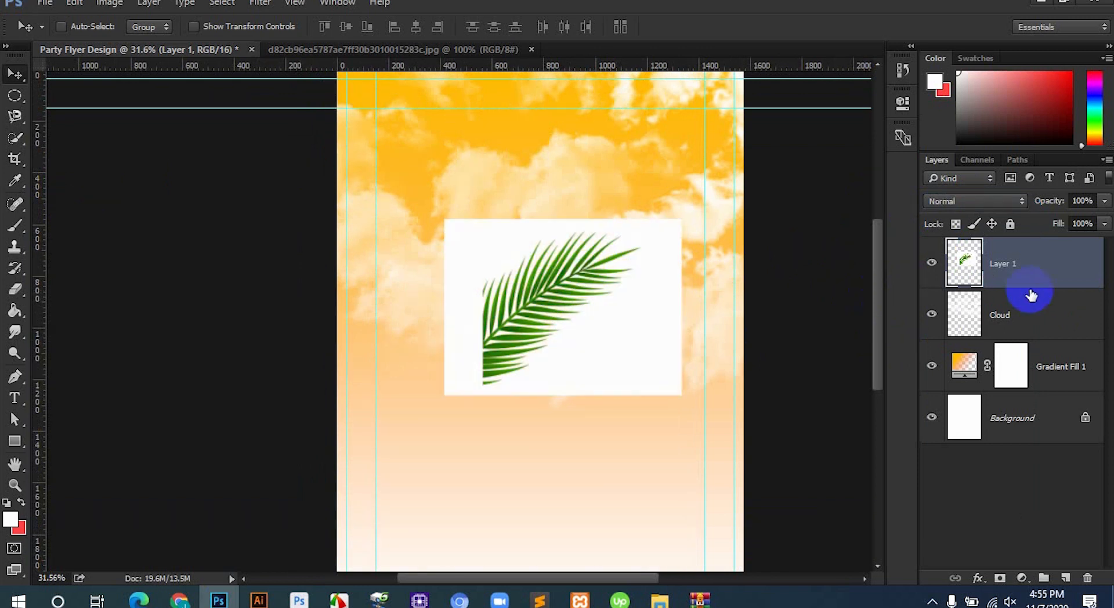
Select the white area around the leaf with Color Range using Sampled Colors, delete it and clear the selection.
scroll(646, 306, "up", 4)
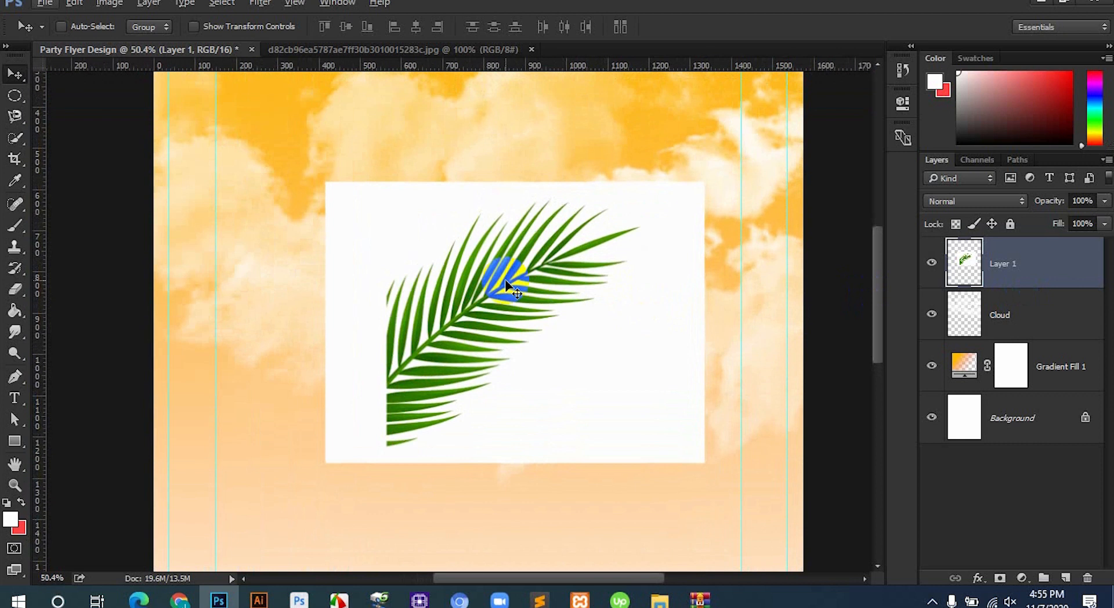
left_click(222, 3)
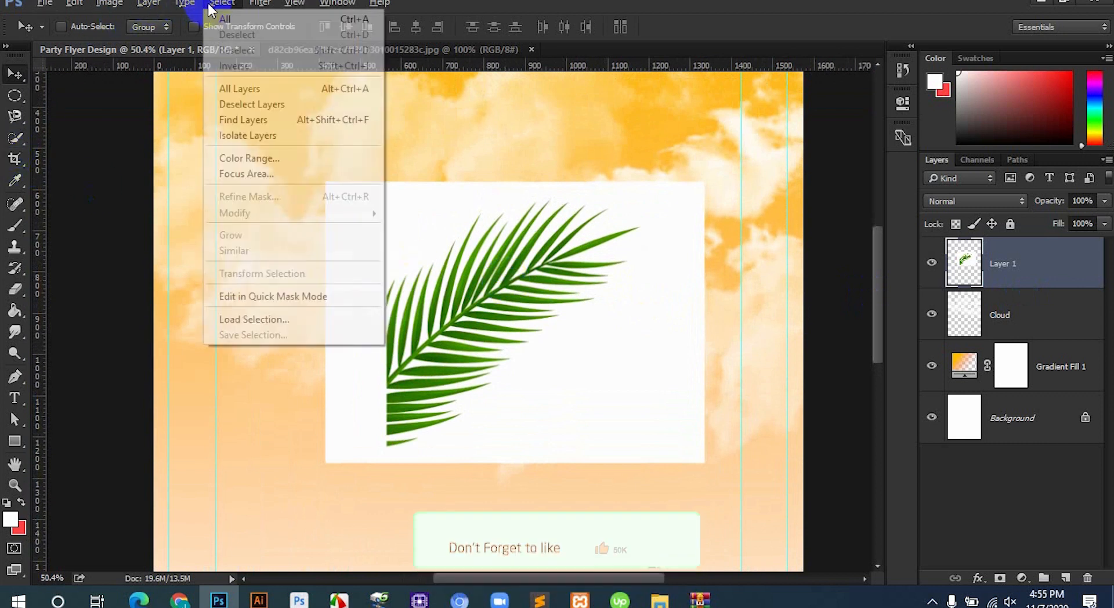
left_click(250, 159)
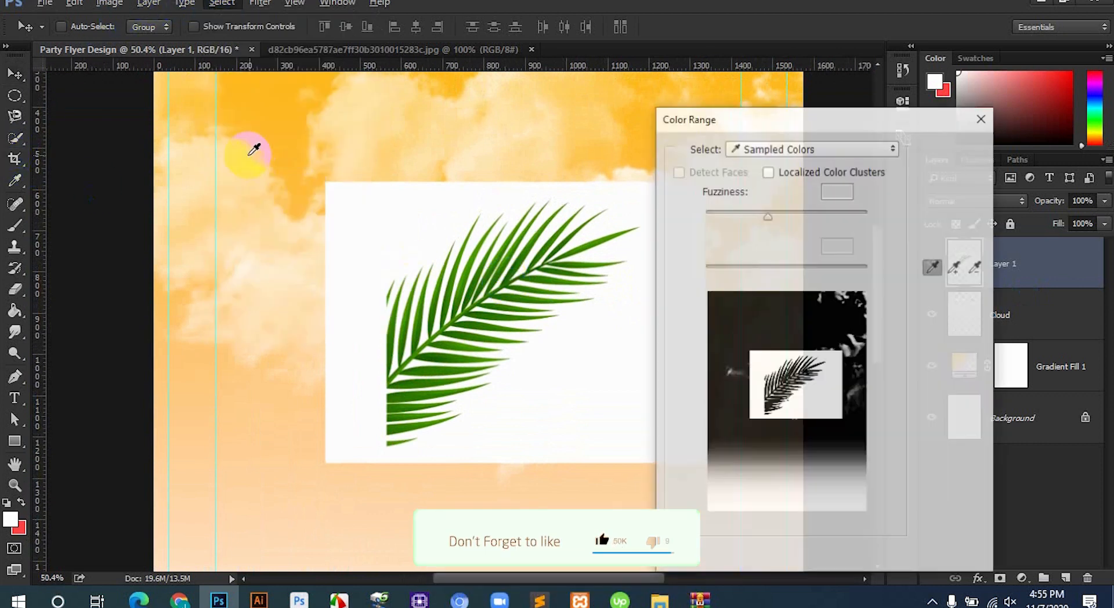
key("Return")
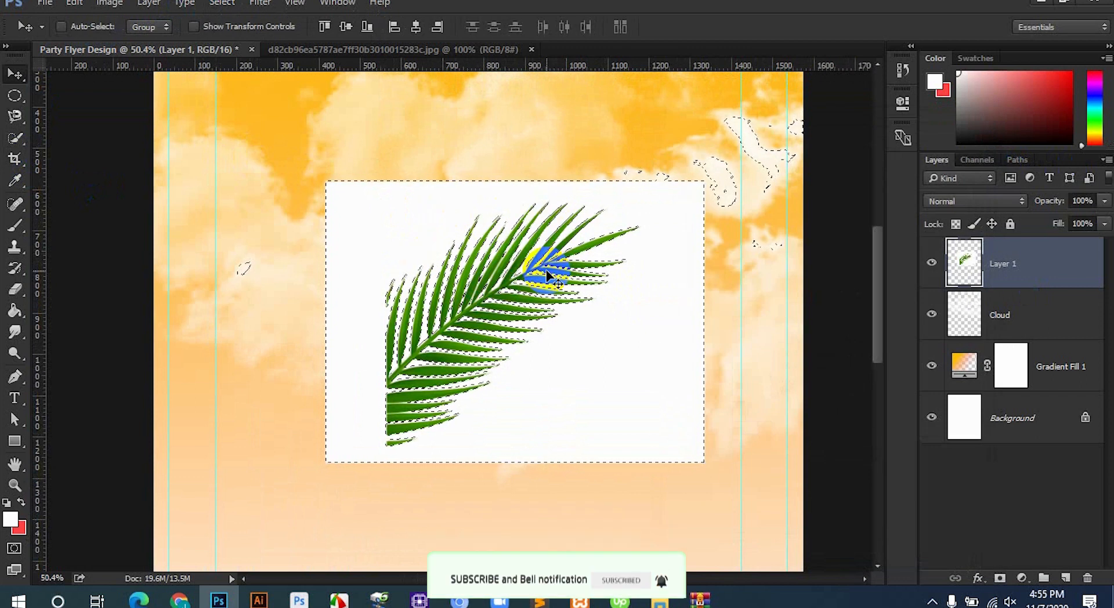
key("Delete")
key("ctrl+d")
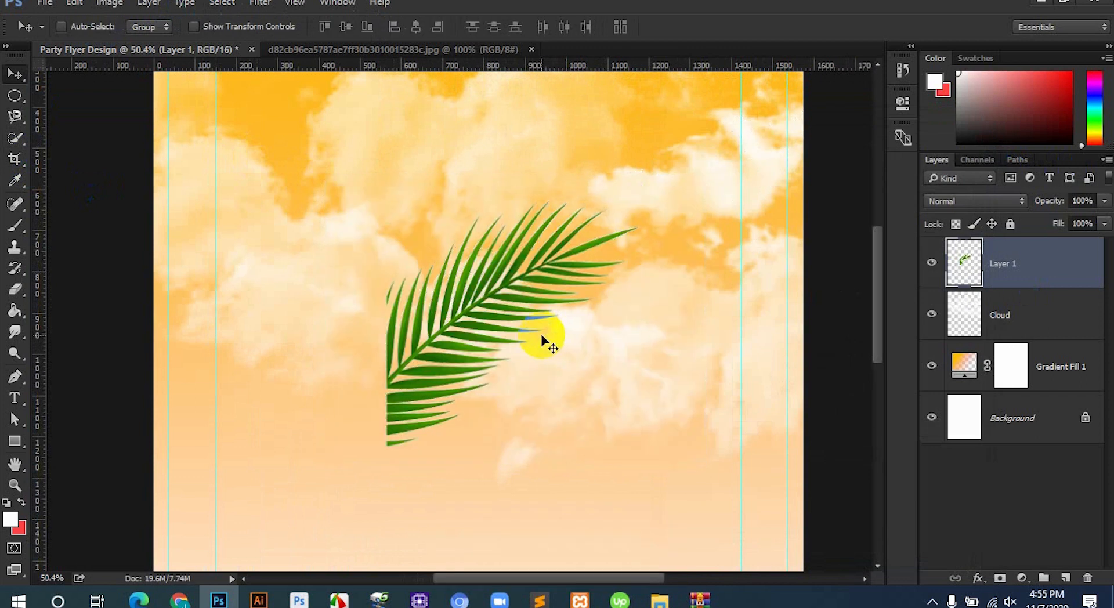
Move the cut-out leaf up and to the right over the clouds and convert its layer to a smart object.
key("shift+w")
key("v")
left_click_drag(546, 304, 598, 239)
scroll(592, 243, "down", 3)
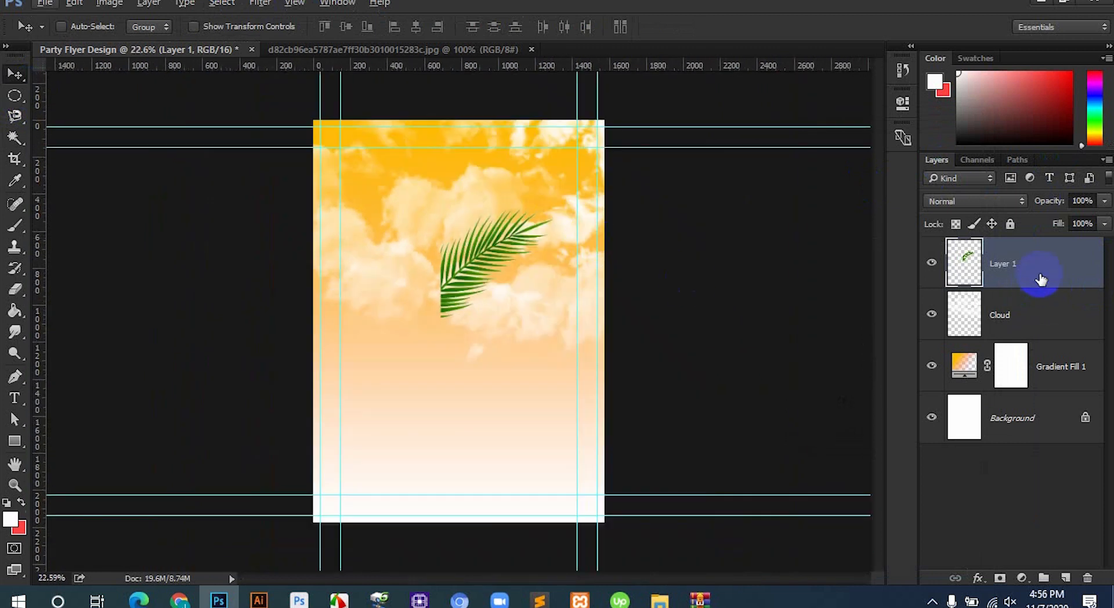
right_click(1040, 280)
left_click(915, 268)
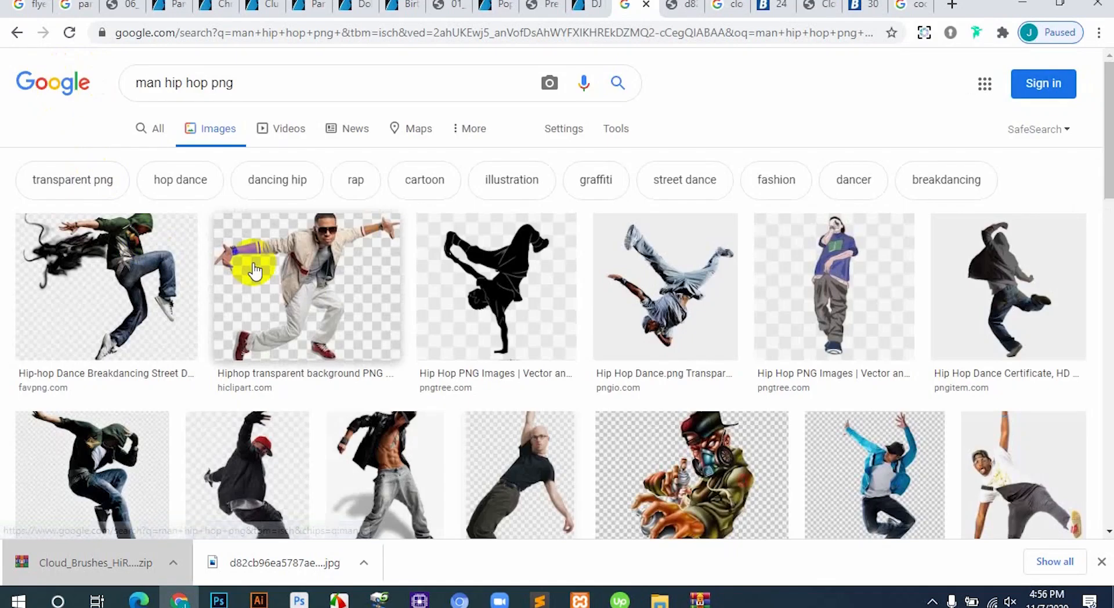
Browse the hip hop man PNG results in the browser and open the Pngimg.com break dance image in a new tab.
scroll(267, 279, "down", 1)
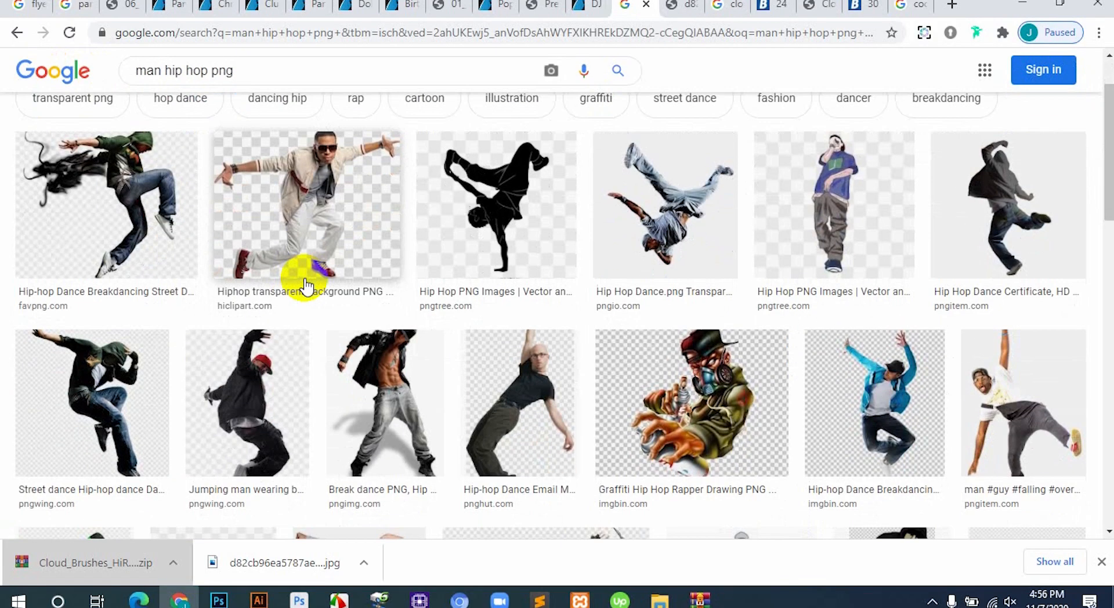
scroll(657, 333, "down", 5)
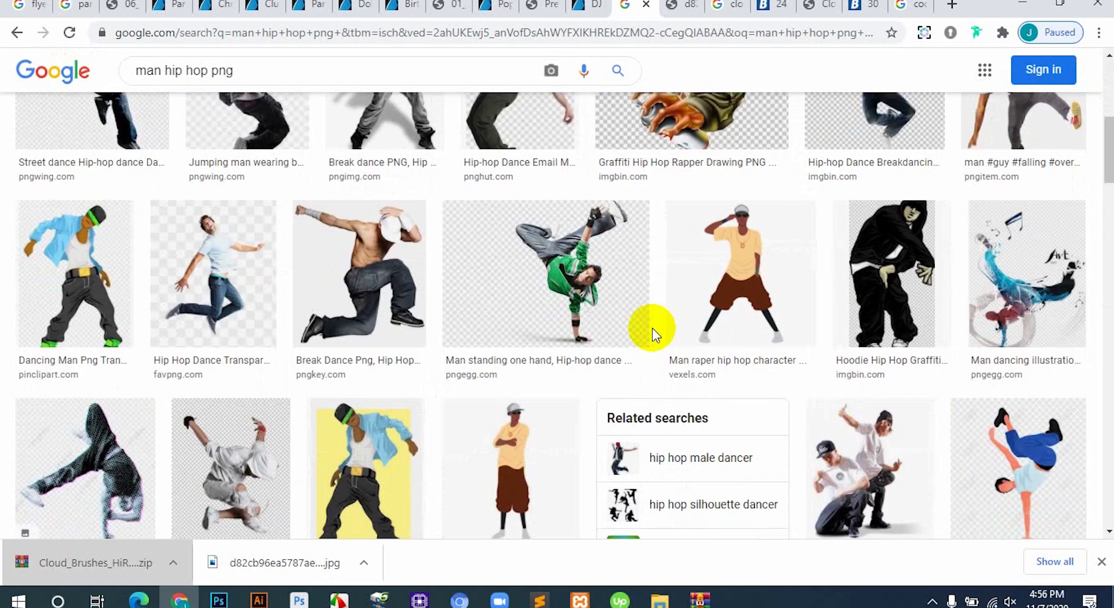
scroll(622, 330, "down", 4)
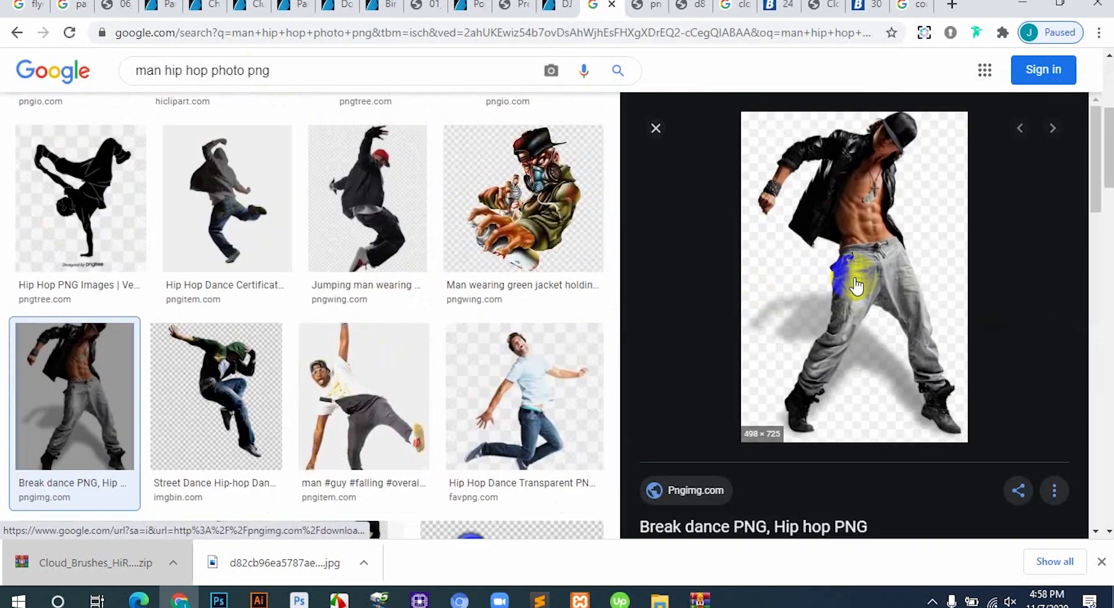
right_click(856, 285)
left_click(925, 375)
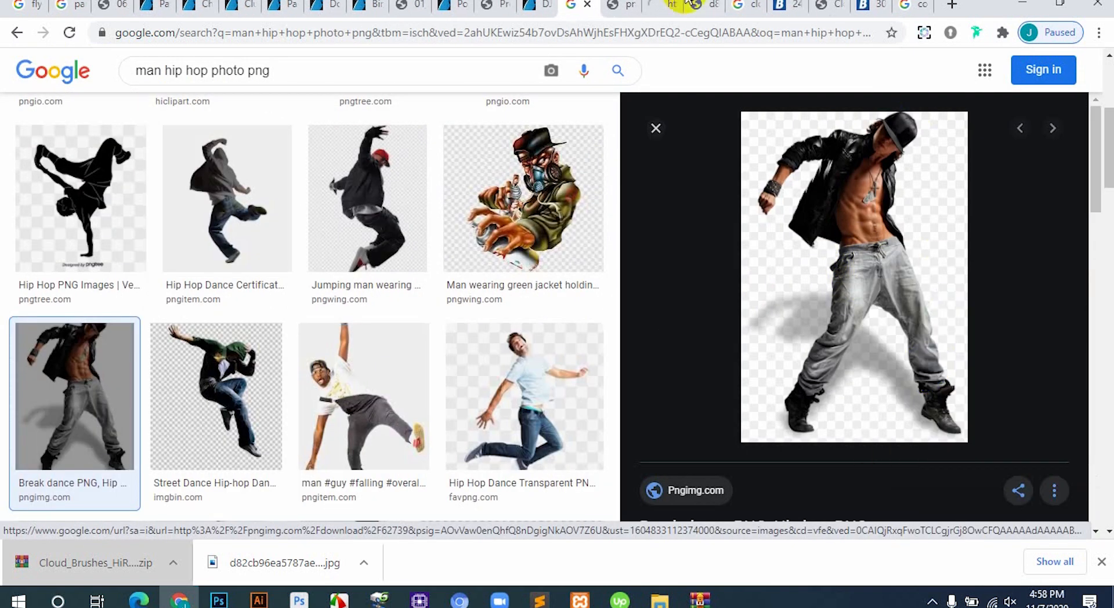
Save break_dance_PNG70.png to the Desktop and show the downloaded file in its folder.
left_click(654, 5)
right_click(600, 200)
left_click(626, 235)
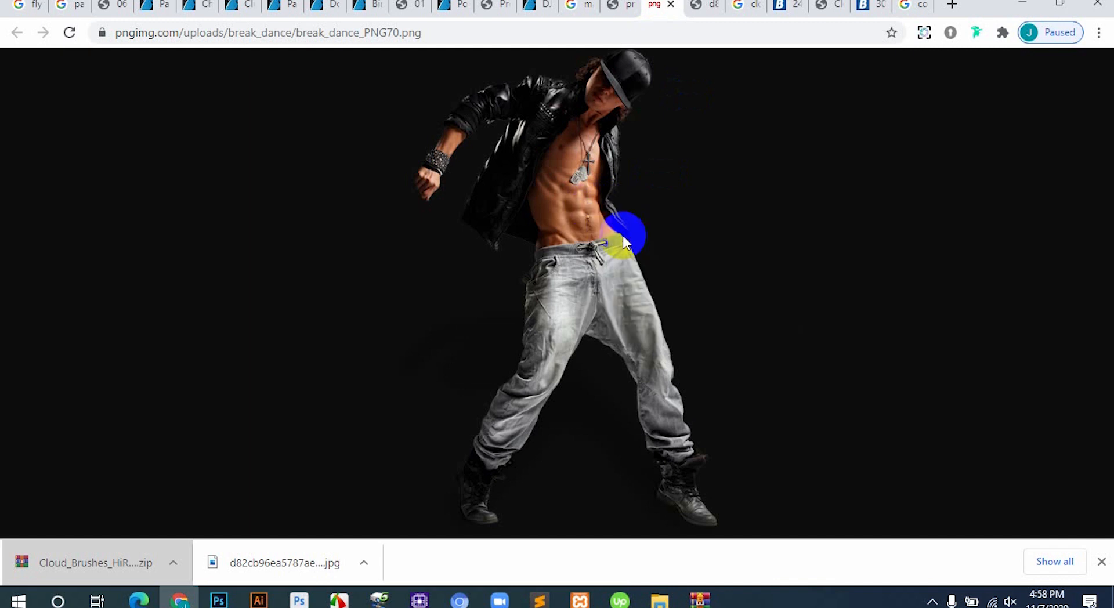
key("Return")
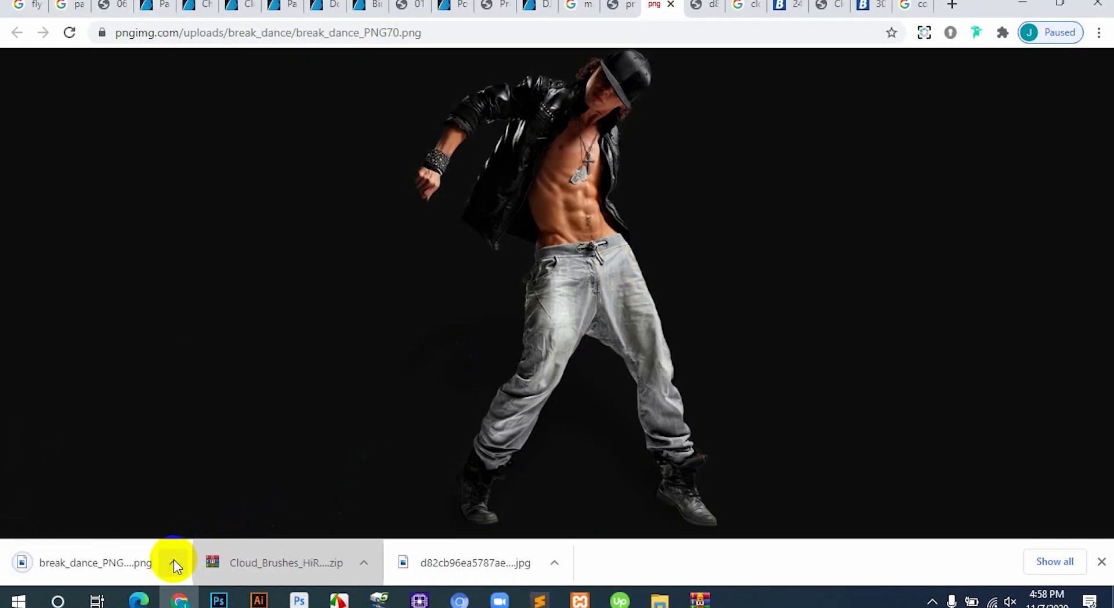
left_click(172, 562)
left_click(226, 509)
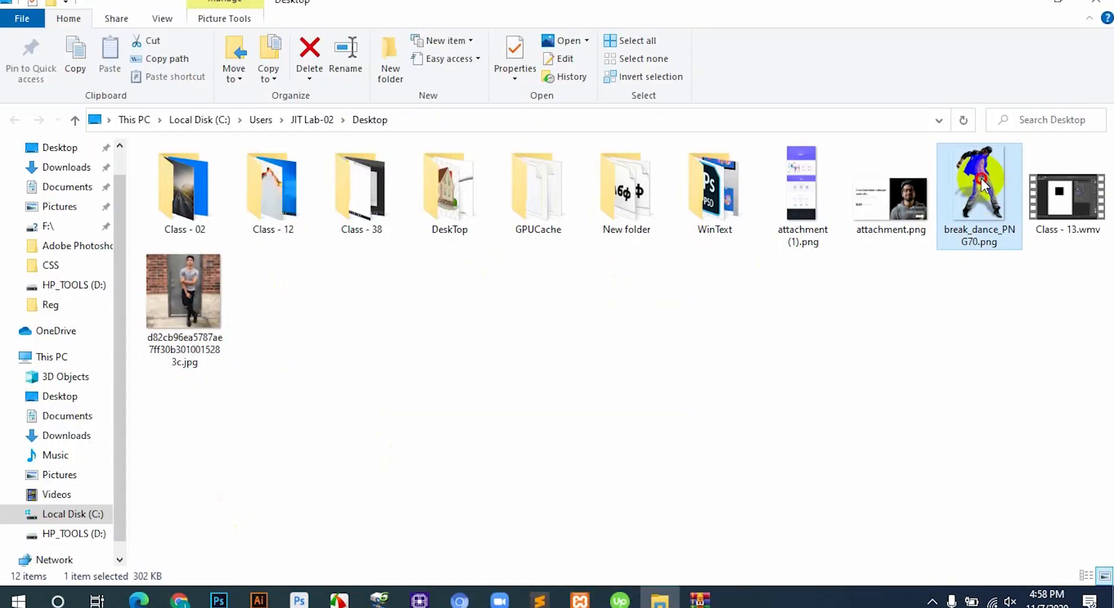
Place break_dance_PNG70.png in the Party Flyer Design document, scaled to 67.13% and centred horizontally on the flyer.
left_click_drag(981, 186, 501, 308)
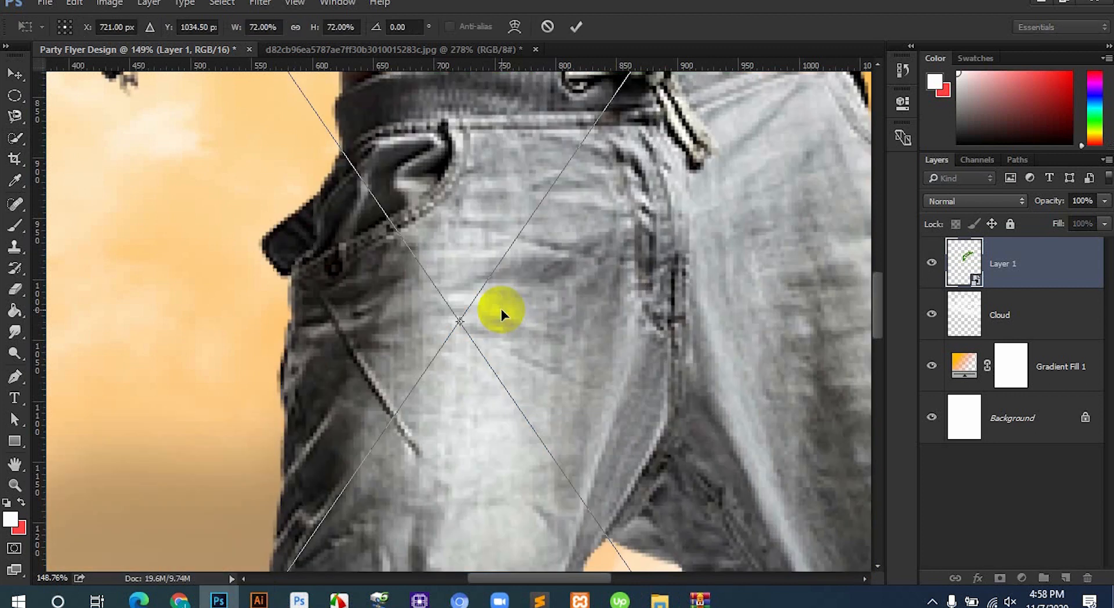
scroll(500, 309, "down", 5)
scroll(503, 309, "down", 3)
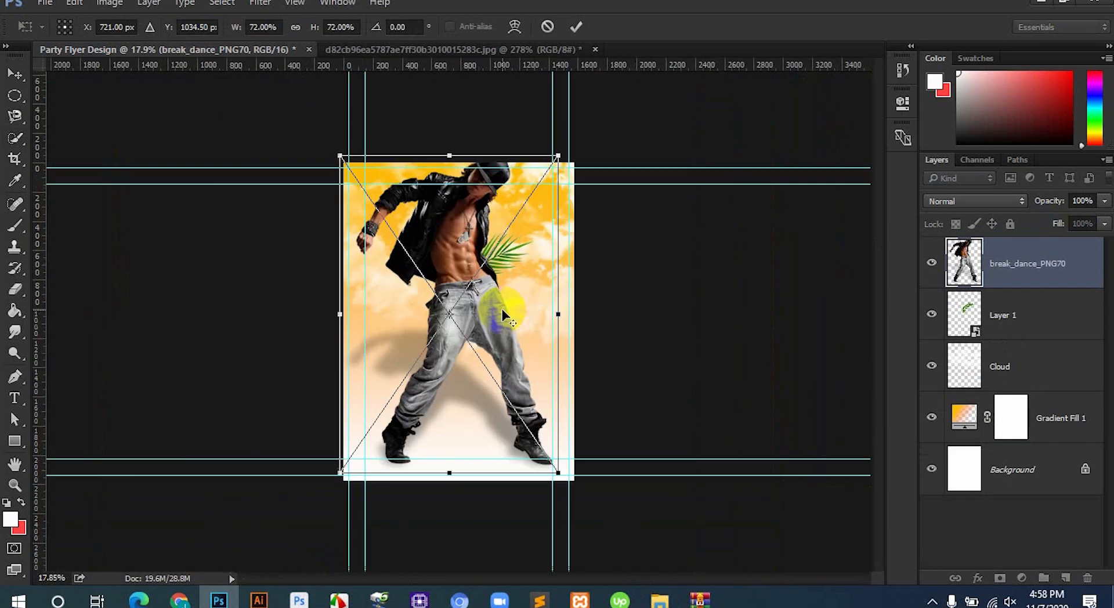
left_click_drag(468, 286, 477, 315)
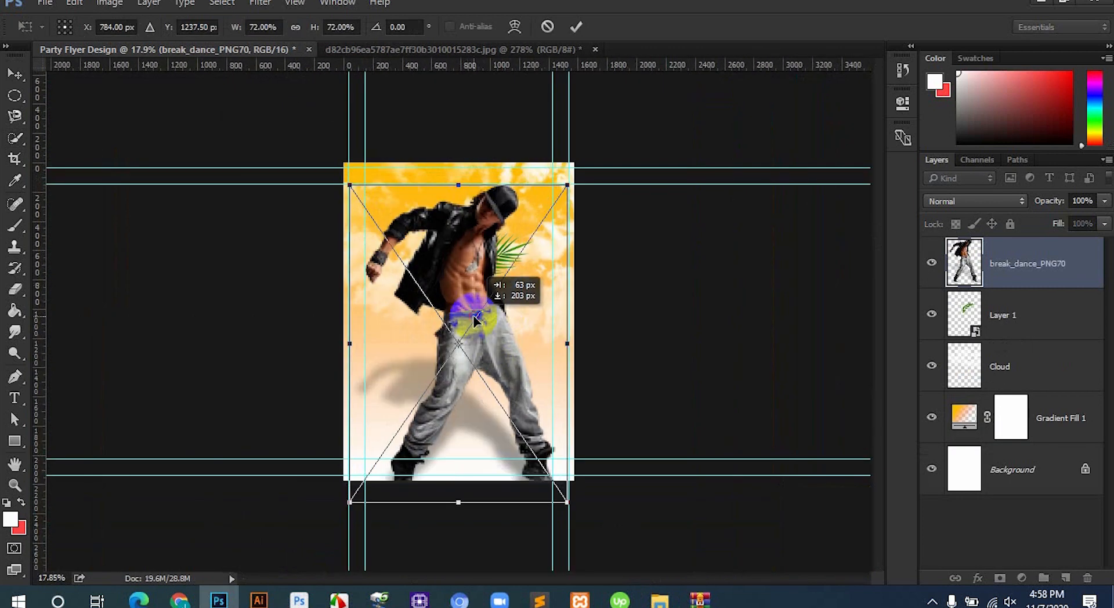
left_click_drag(565, 190, 553, 204)
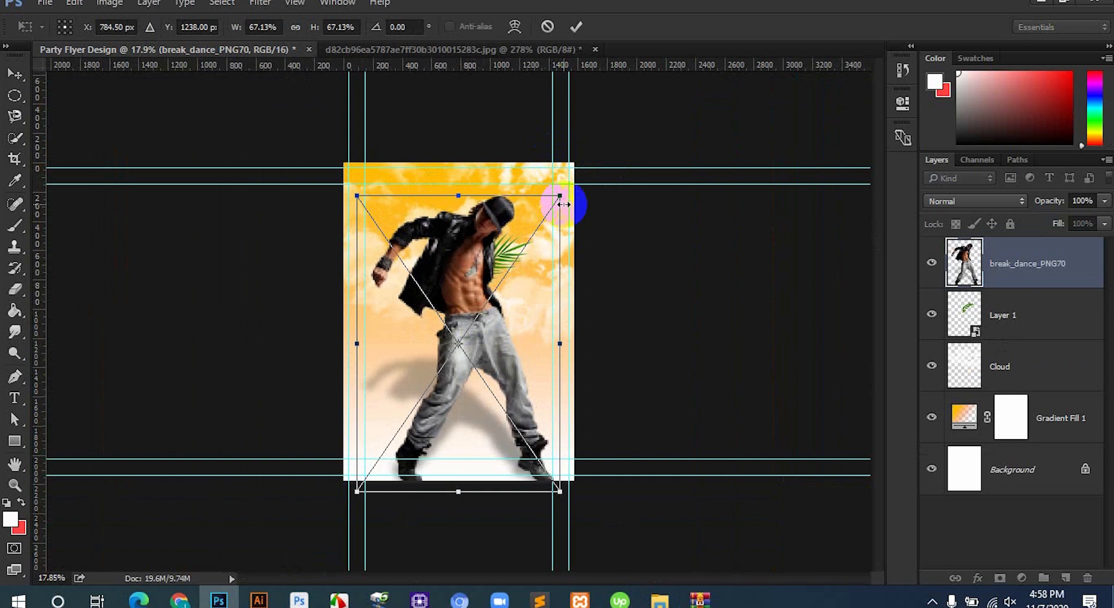
mouse_move(501, 232)
left_mouse_down()
mouse_move(493, 228)
mouse_move(504, 221)
left_mouse_up()
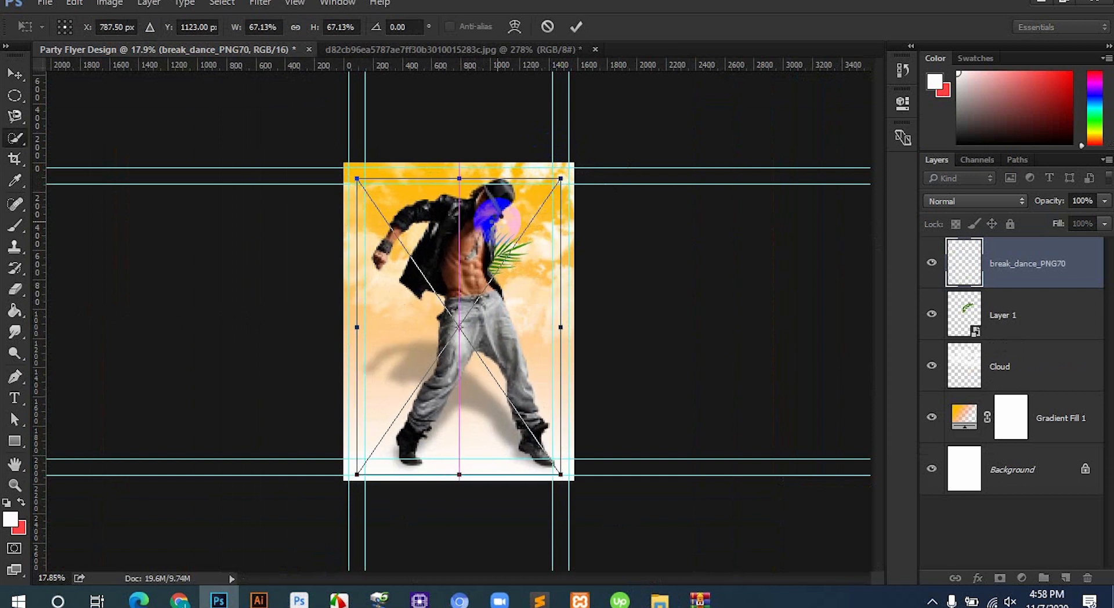
key("Return")
Select a rectangle around the dancer from above the head to the upper thighs and add a layer mask from it.
key("w")
left_click_drag(15, 105, 76, 94)
left_click_drag(357, 171, 552, 350)
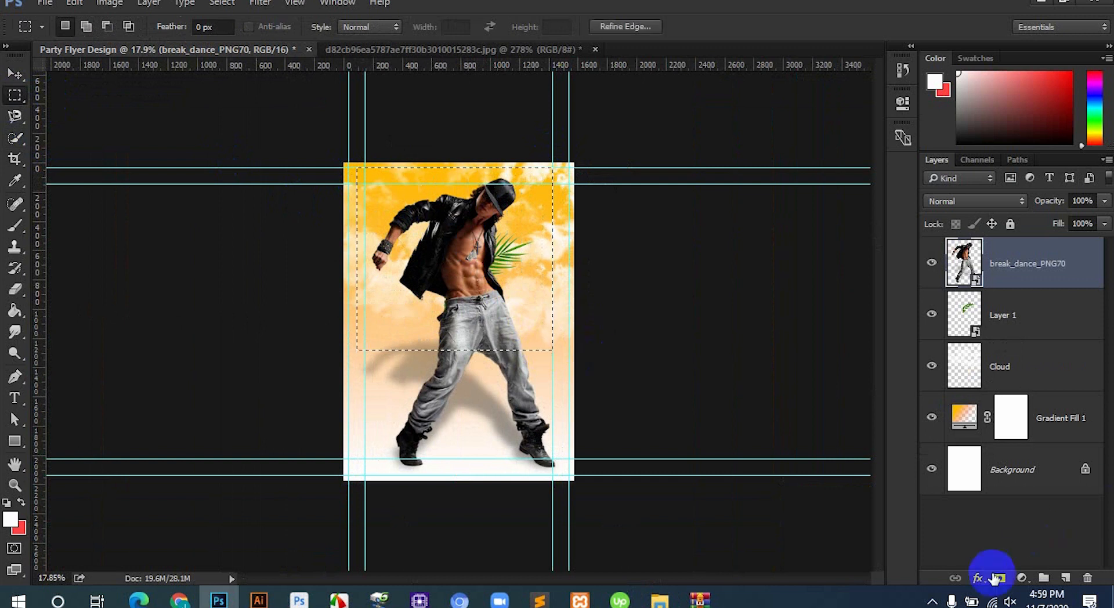
left_click(998, 578)
Move the masked dancer slightly down on the flyer.
left_click(8, 79)
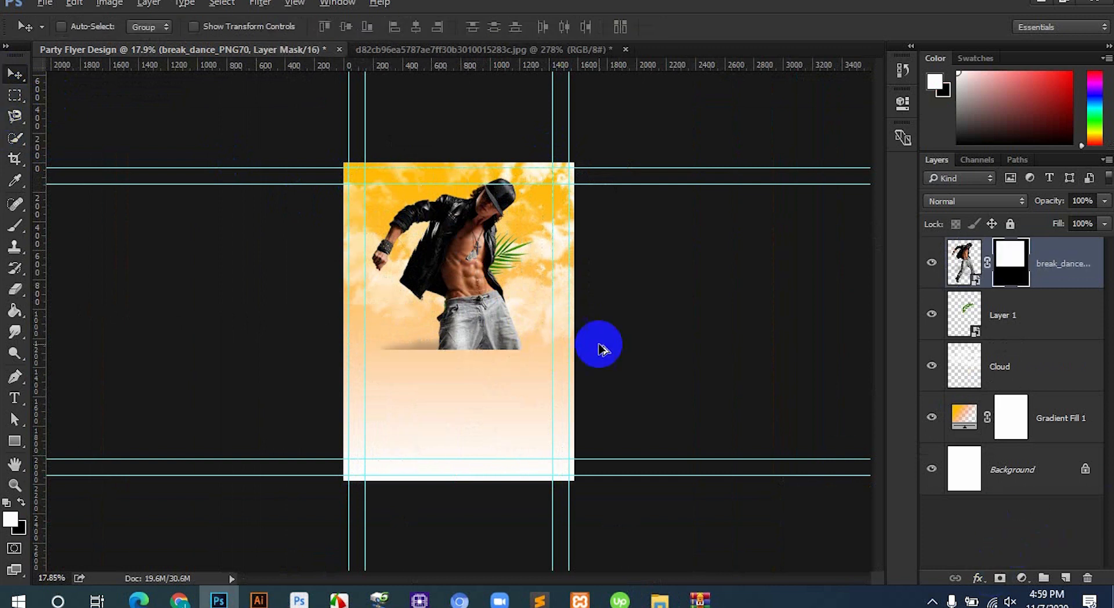
scroll(596, 345, "up", 2)
left_click_drag(497, 275, 493, 297)
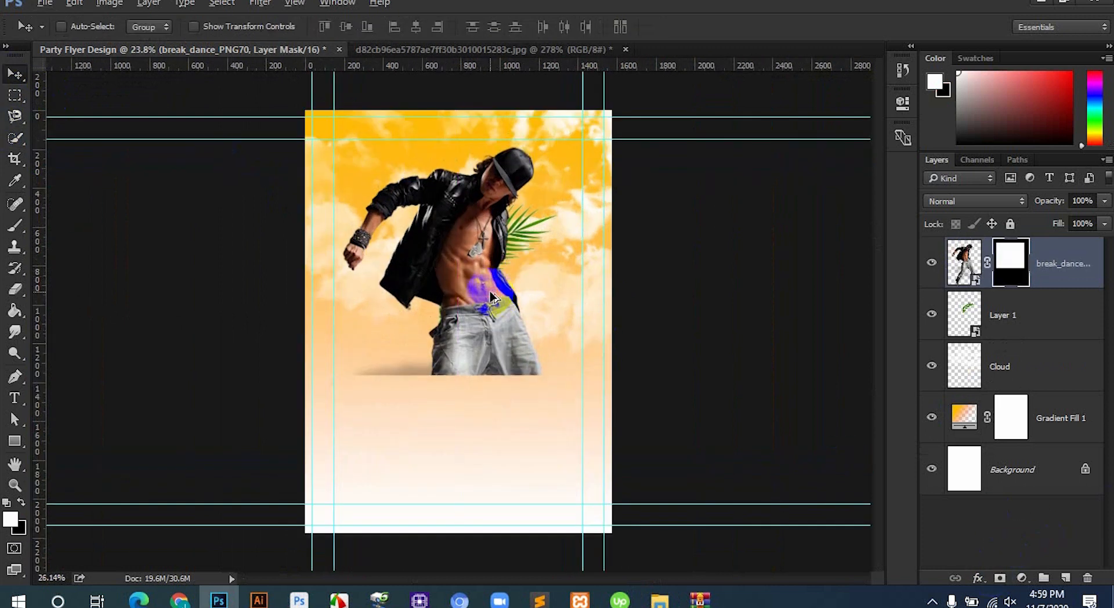
Fade the dancer's lower body into the background by painting black on the layer mask with a soft round 1300 px brush at 0% hardness.
scroll(459, 322, "up", 1)
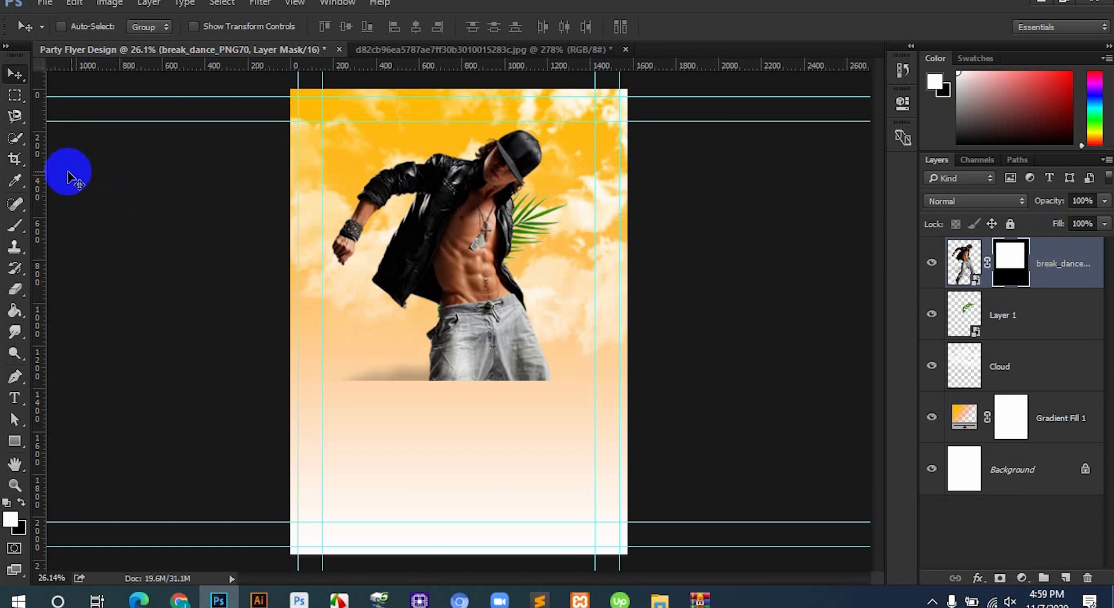
left_click(20, 225)
left_click(64, 220)
scroll(500, 386, "up", 2)
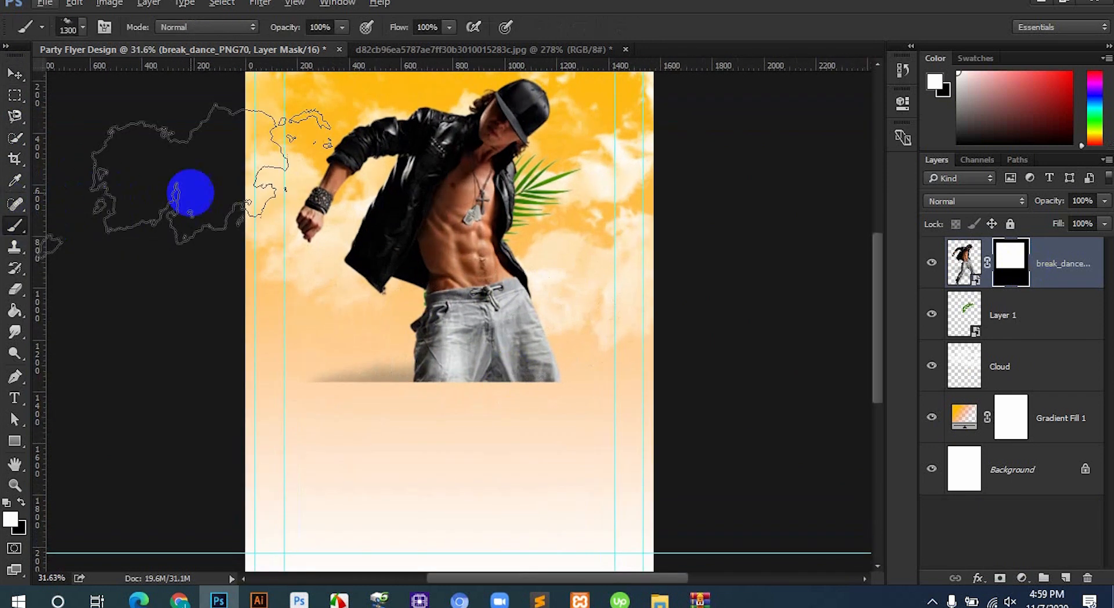
scroll(485, 198, "up", 1)
right_click(486, 197)
left_click(608, 349)
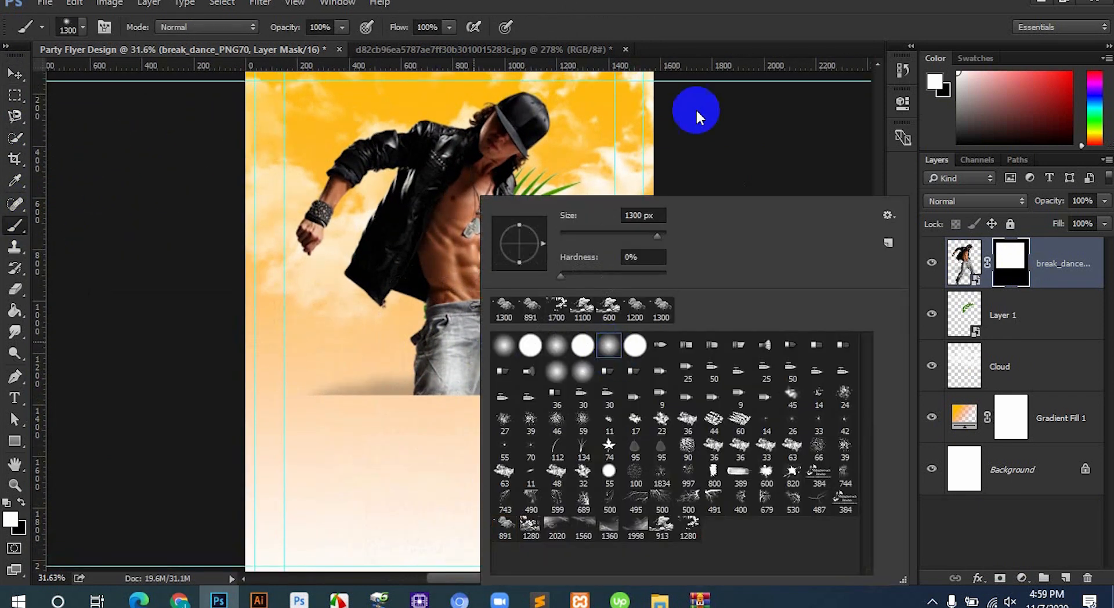
left_click(723, 5)
left_click(22, 502)
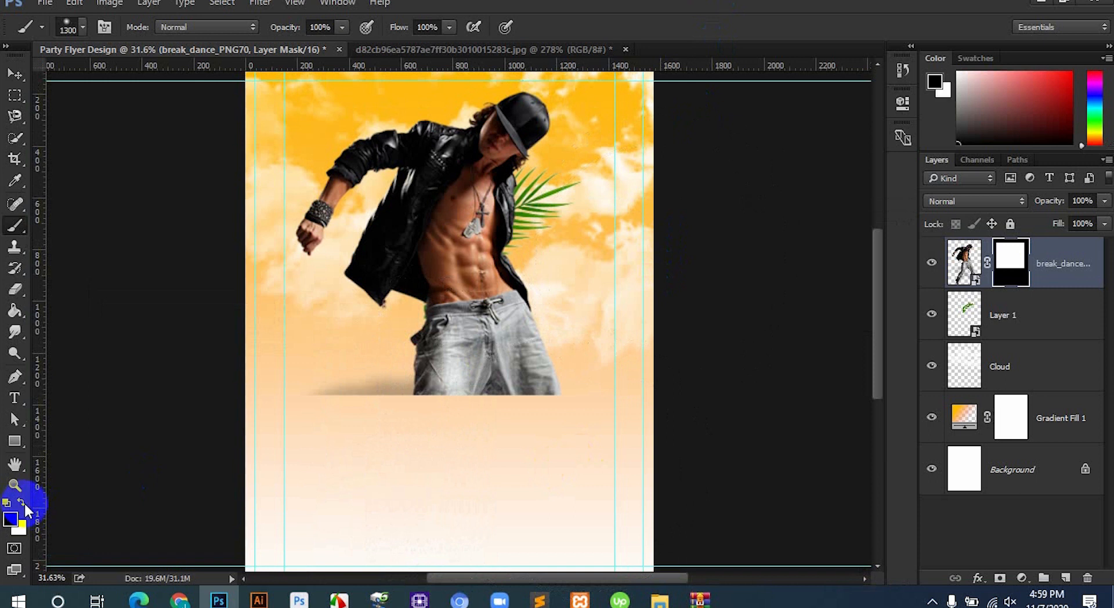
mouse_move(634, 460)
left_mouse_down()
mouse_move(308, 492)
mouse_move(706, 499)
mouse_move(313, 504)
mouse_move(709, 522)
left_mouse_up()
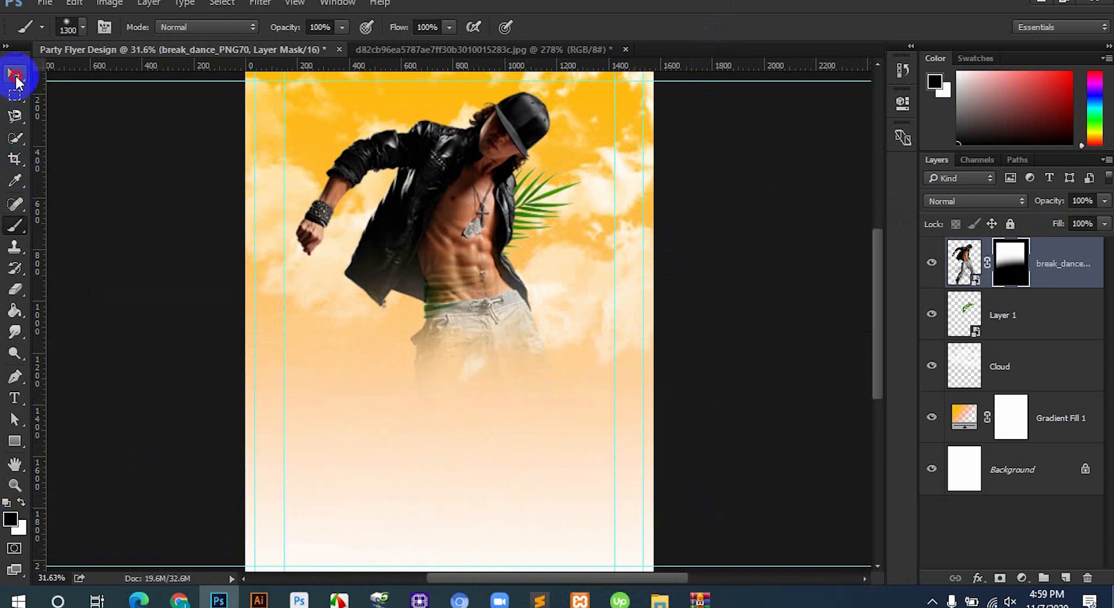
Enlarge the masked dancer slightly and shift it a little down on the flyer.
left_click(16, 77)
scroll(444, 329, "down", 2)
left_click(1063, 263)
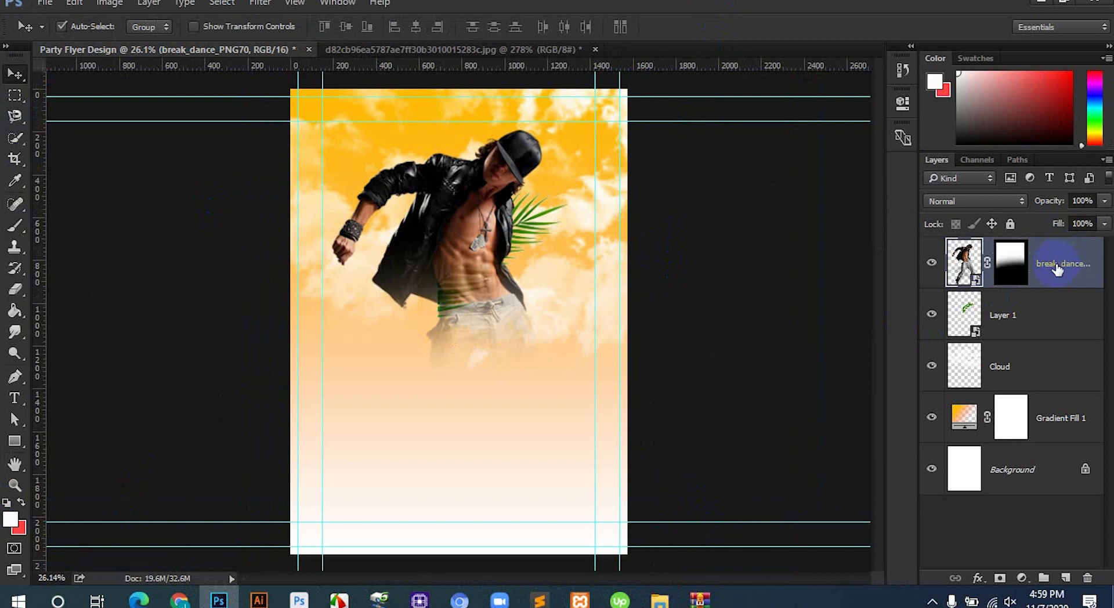
key("ctrl+t")
left_click_drag(605, 563, 616, 578)
left_click_drag(542, 432, 545, 448)
key("Return")
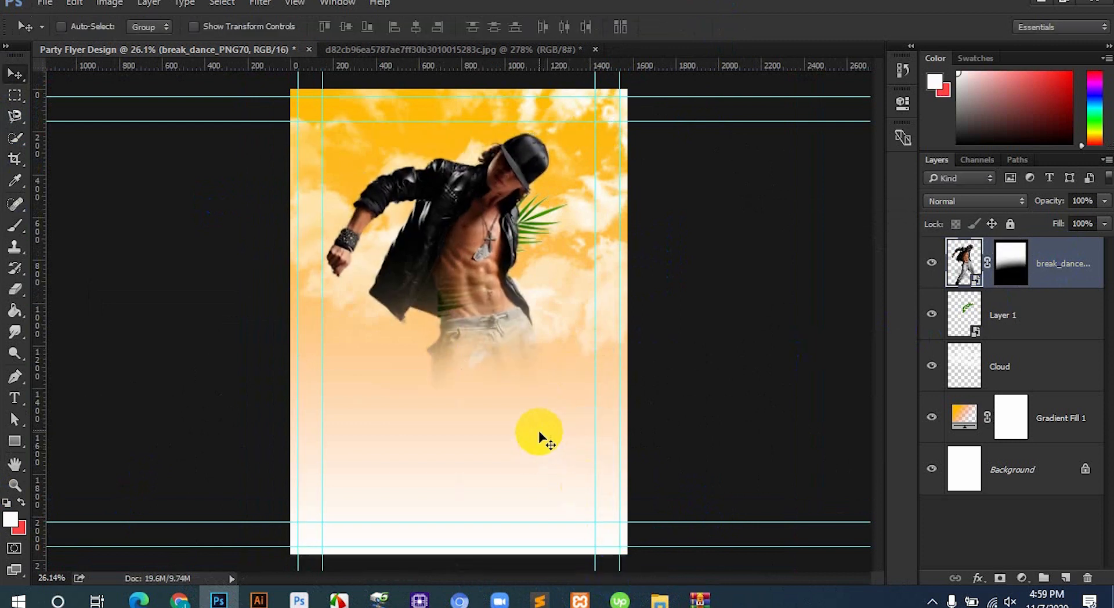
Reposition the palm leaf behind one shoulder and place a flipped copy, rotated 5.85°, behind the dancer's outstretched arm.
left_click(1062, 304)
left_click_drag(527, 277, 491, 321)
key("ctrl+t")
right_click(464, 227)
left_click(517, 453)
left_click_drag(529, 303, 509, 330)
left_click_drag(434, 267, 431, 255)
left_click_drag(509, 322, 520, 306)
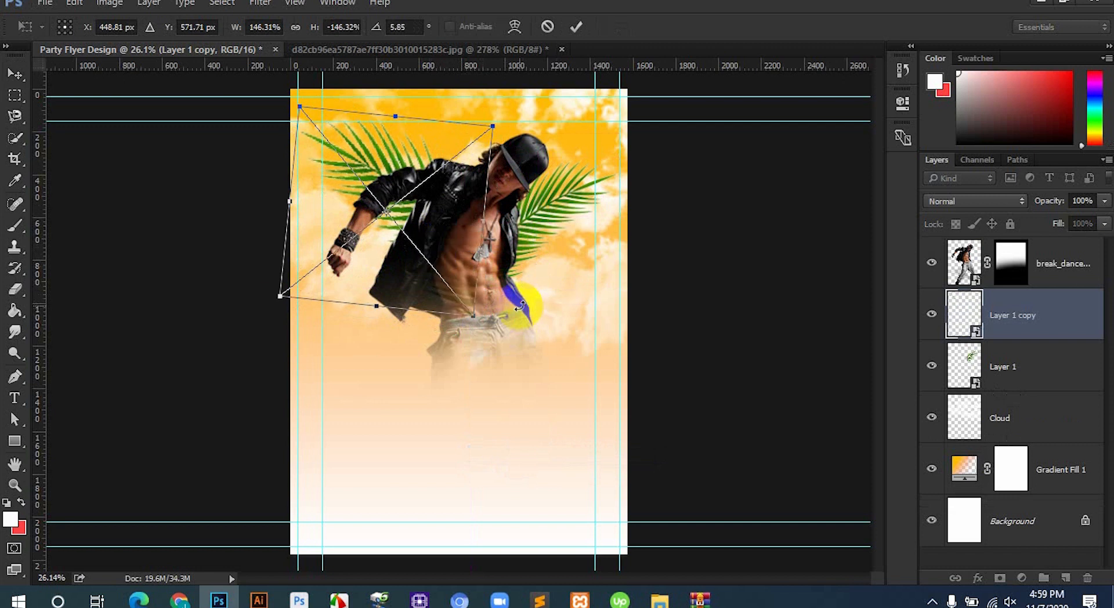
double_click(472, 262)
Restore the dancer's see-through abdomen by painting white on the layer mask with a soft 108 px brush.
scroll(471, 262, "up", 2)
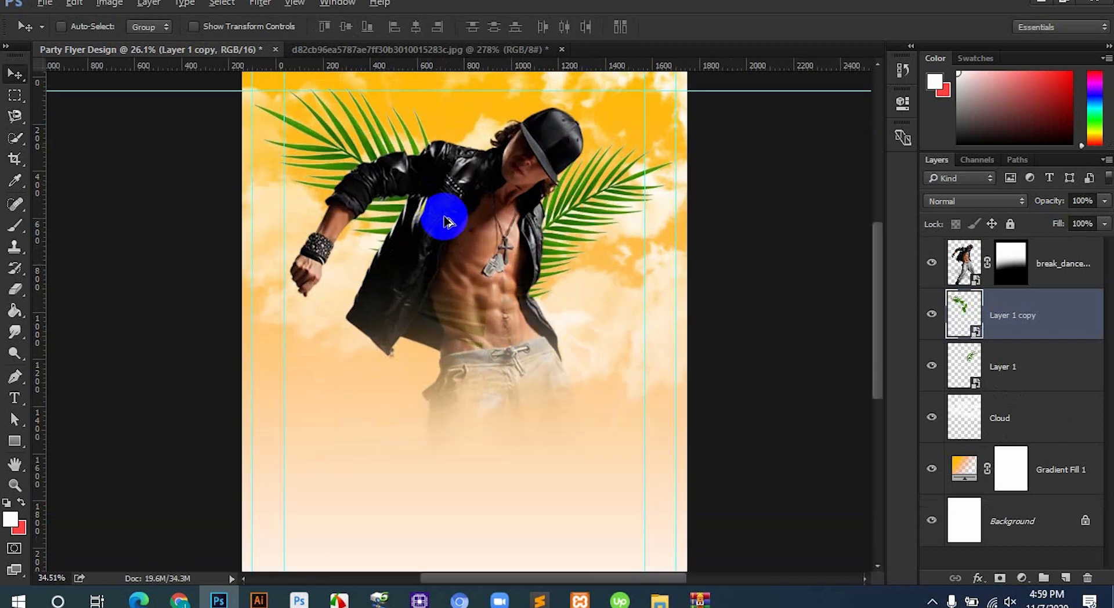
left_click(956, 325)
left_click(1020, 264)
key("d")
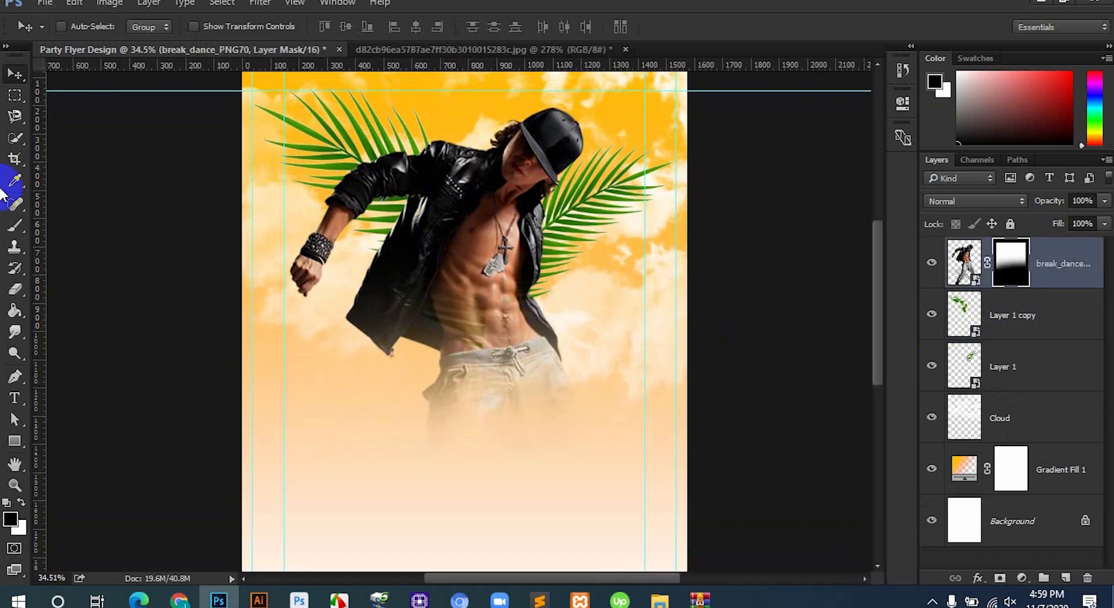
left_click(14, 226)
scroll(641, 383, "up", 3)
right_click(639, 346)
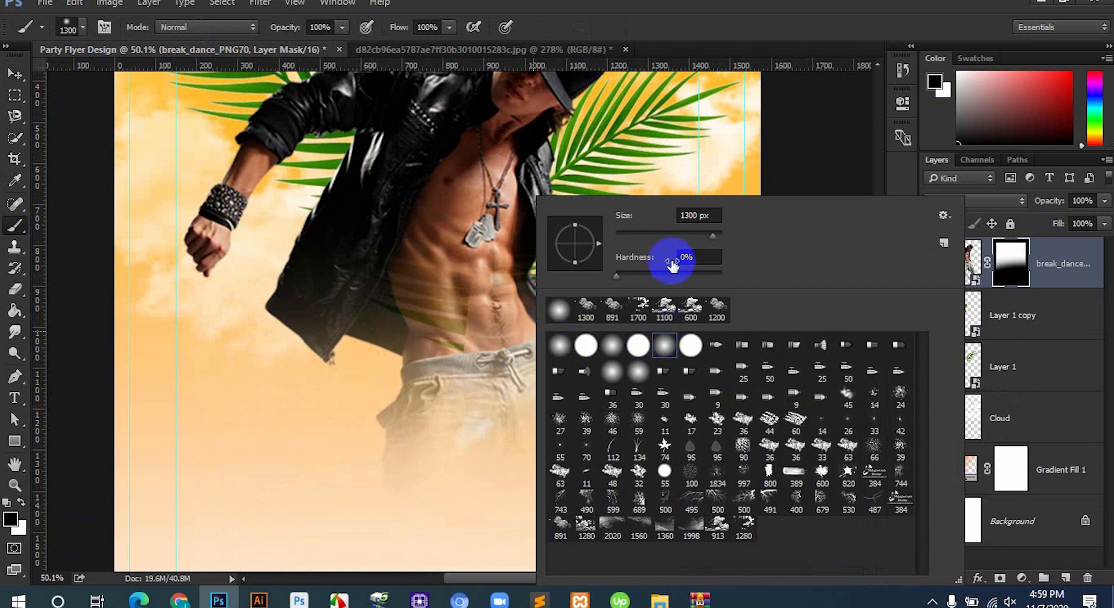
left_click(22, 502)
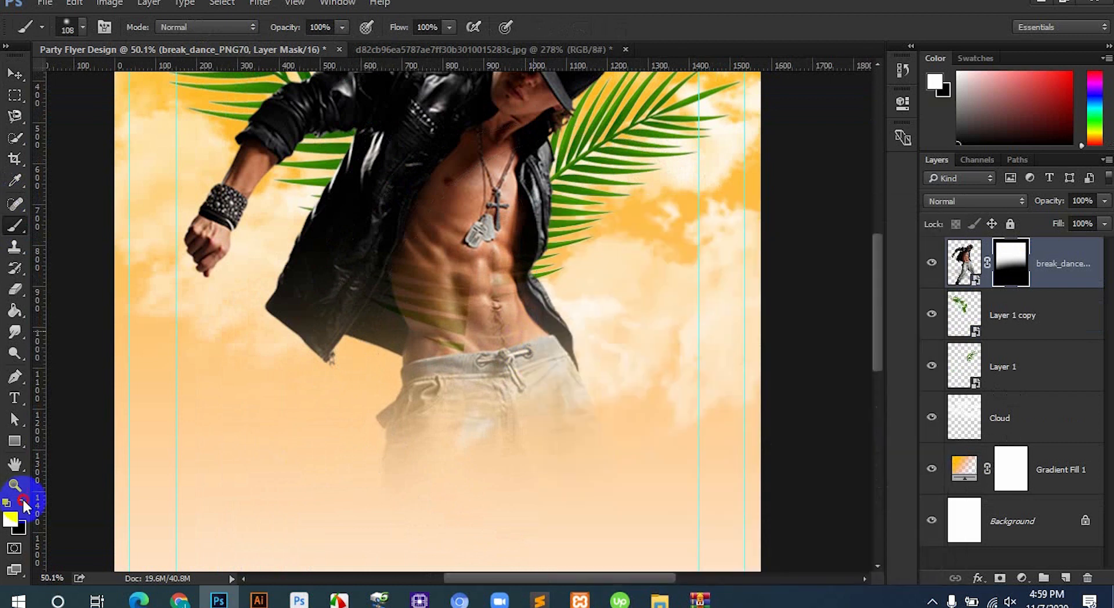
mouse_move(447, 281)
left_mouse_down()
mouse_move(363, 268)
mouse_move(390, 296)
mouse_move(483, 313)
mouse_move(379, 302)
mouse_move(470, 326)
mouse_move(419, 334)
left_mouse_up()
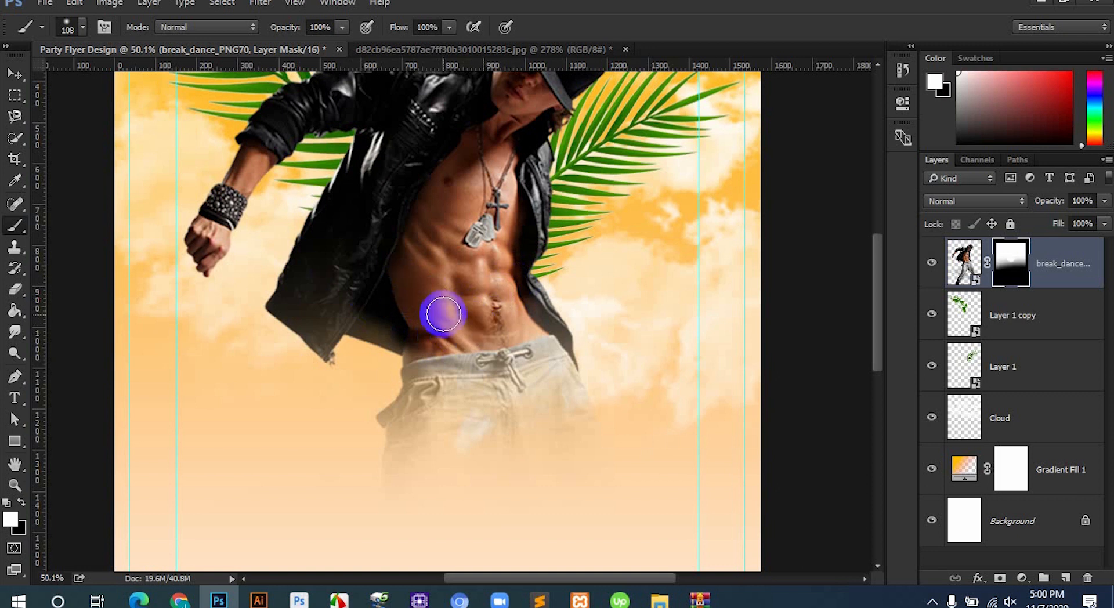
Hide the guides to review the whole flyer composition, and show them again.
scroll(424, 290, "down", 3)
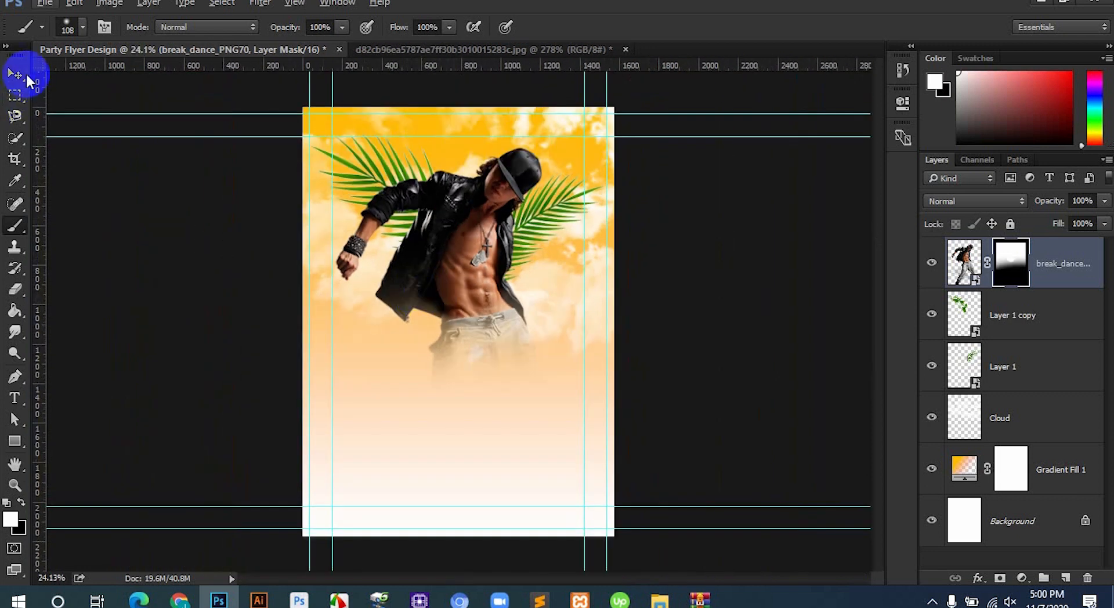
left_click(21, 75)
scroll(525, 304, "up", 1)
key("ctrl+;")
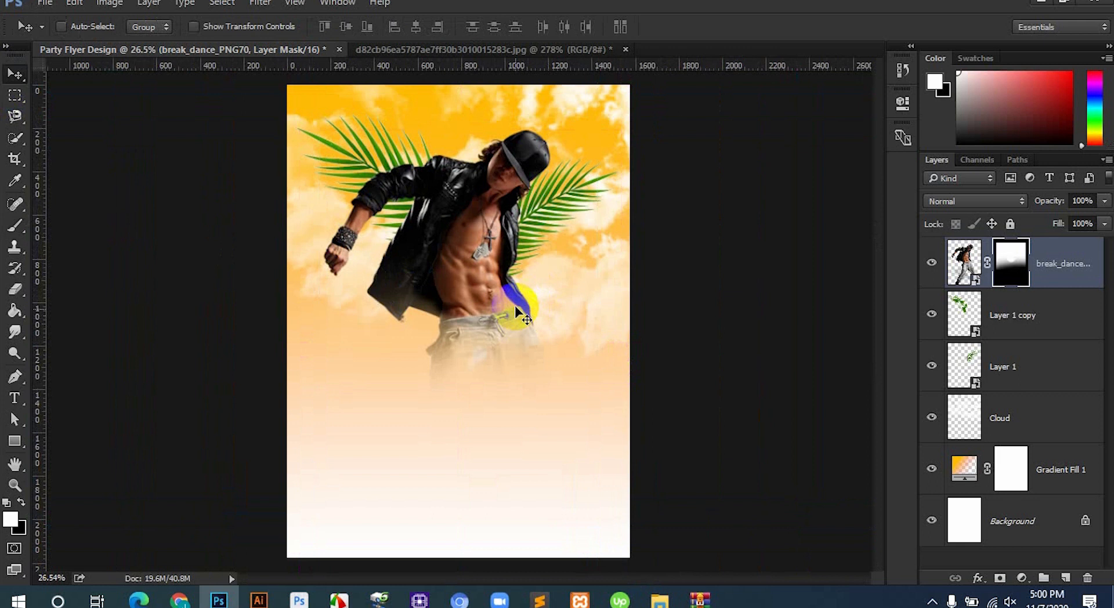
scroll(516, 310, "down", 1)
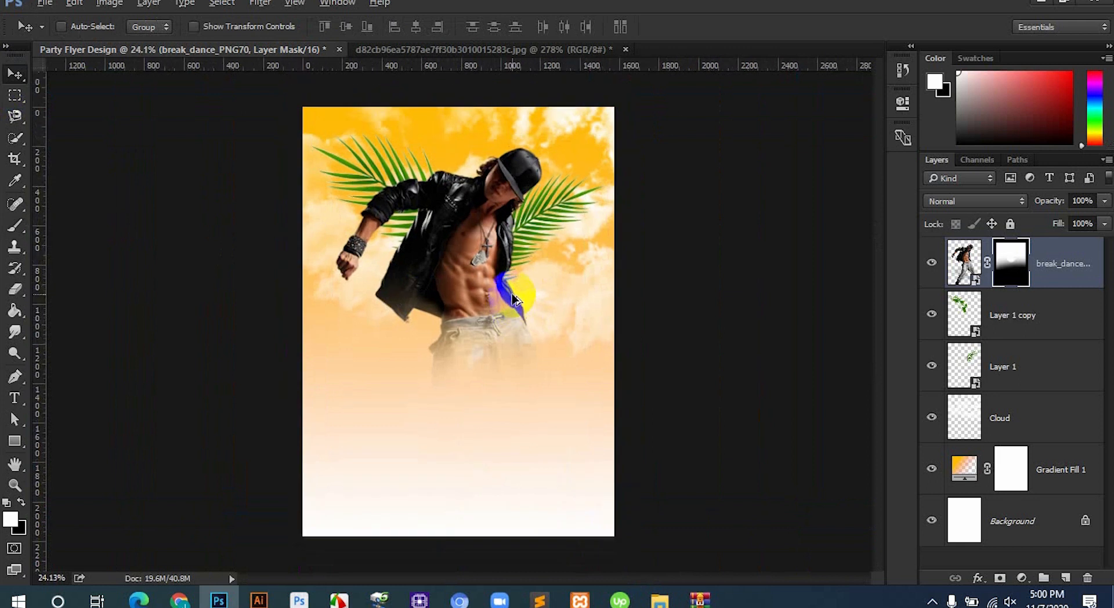
key("ctrl+;")
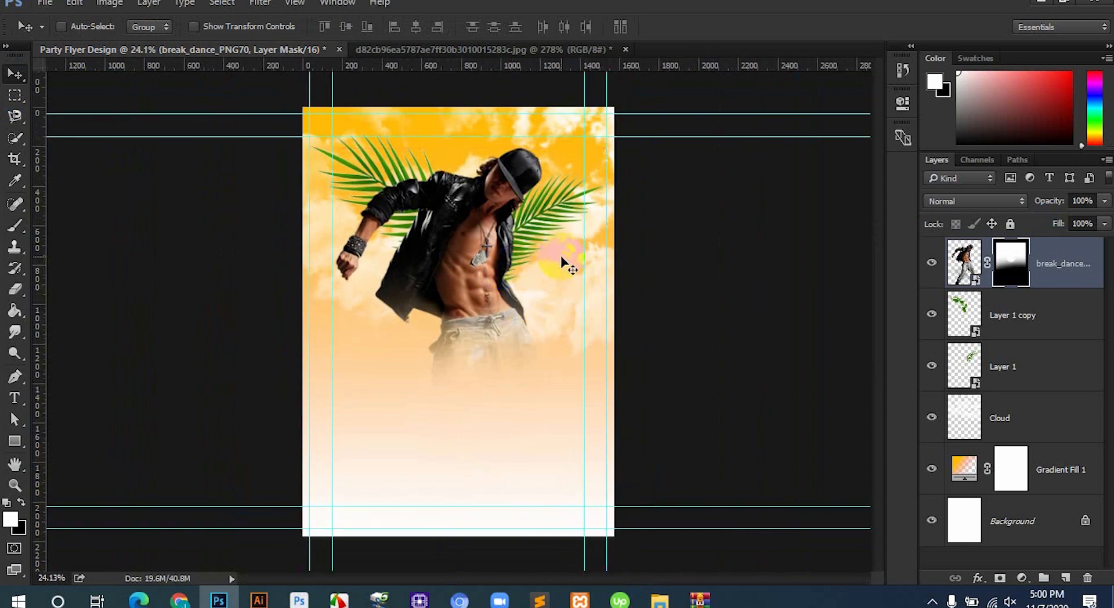
Scale the dancer and both palm leaves down slightly together and move them up on the flyer.
left_click(1032, 360, "shift")
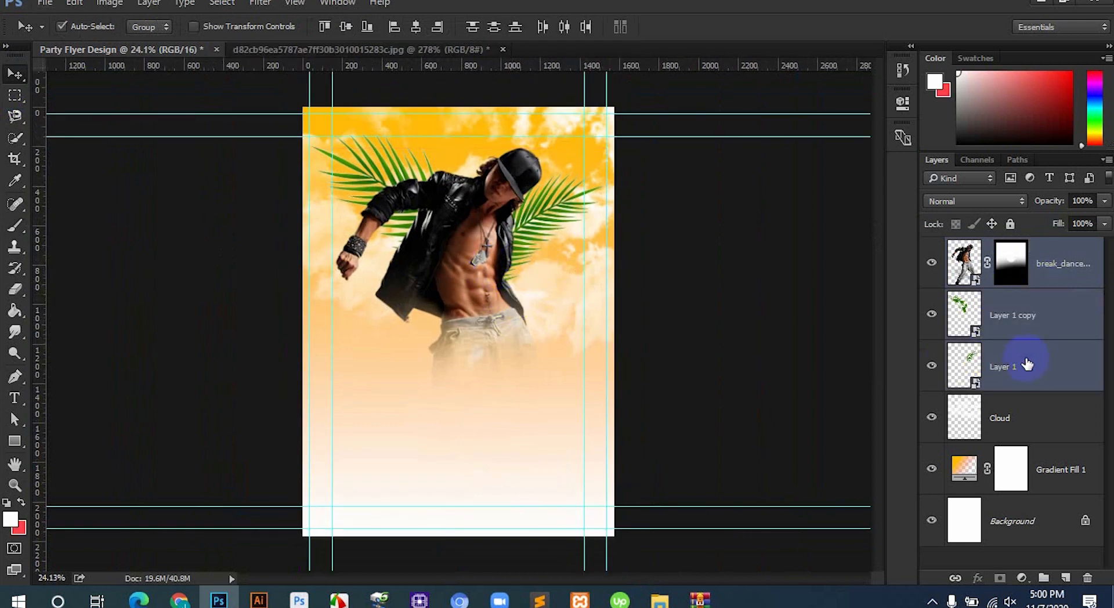
key("ctrl+t")
left_click_drag(605, 128, 585, 139)
double_click(569, 175)
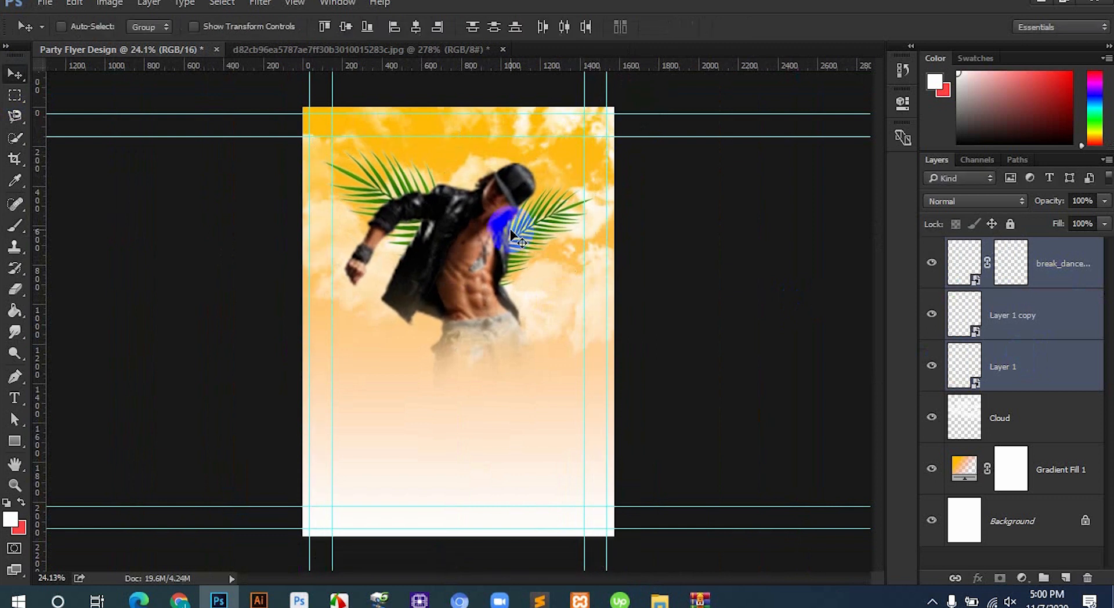
mouse_move(510, 229)
left_mouse_down()
mouse_move(494, 231)
mouse_move(501, 224)
left_mouse_up()
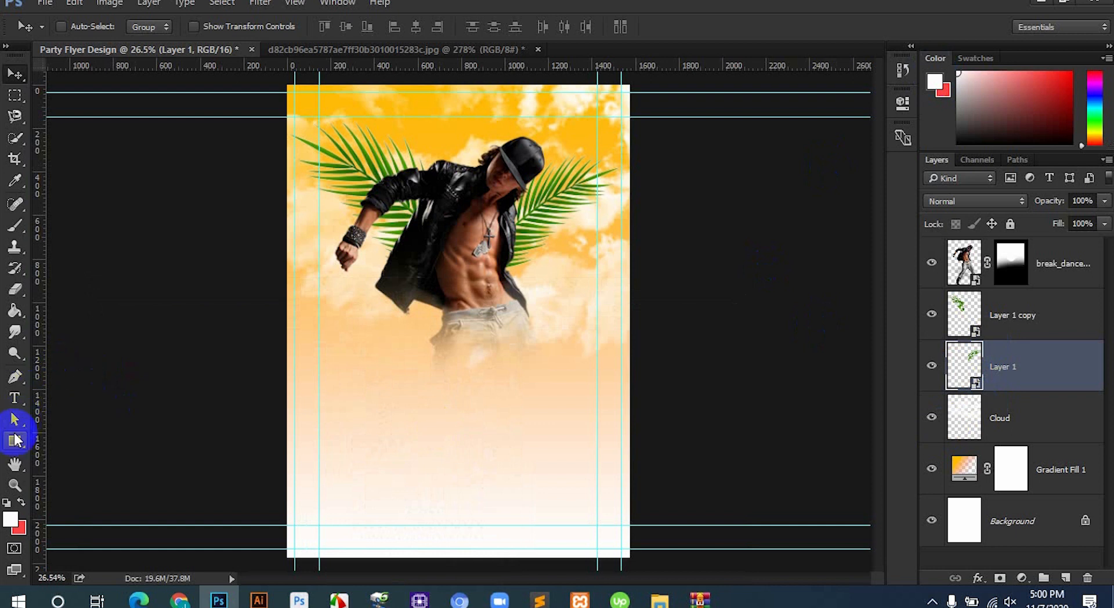
Draw a 3-sided polygon about 908 x 987 px and move it behind the dancer's torso.
right_click(15, 441)
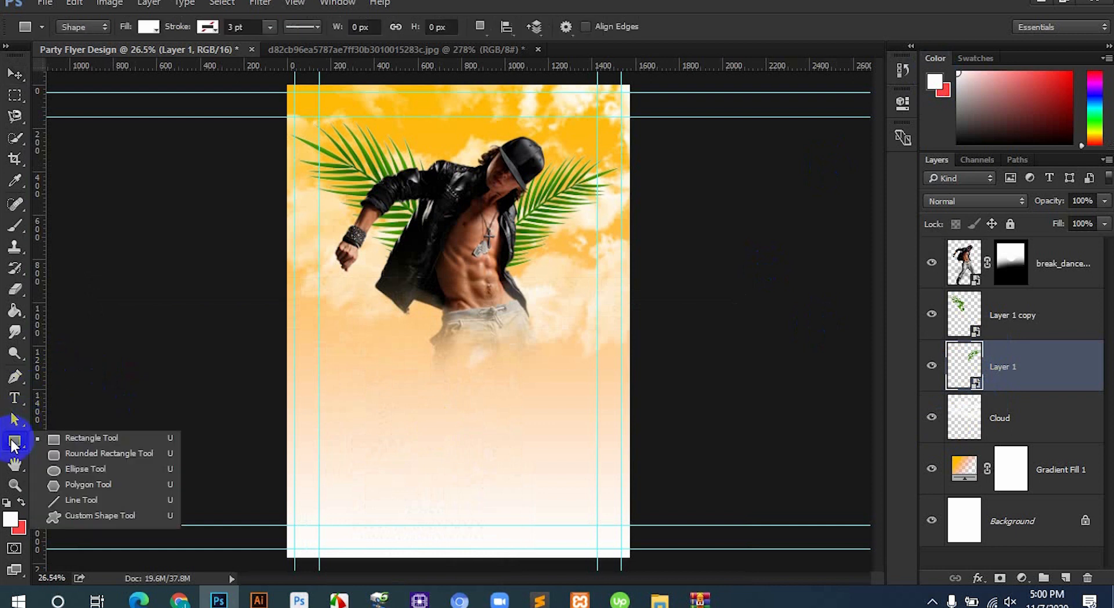
left_click(70, 483)
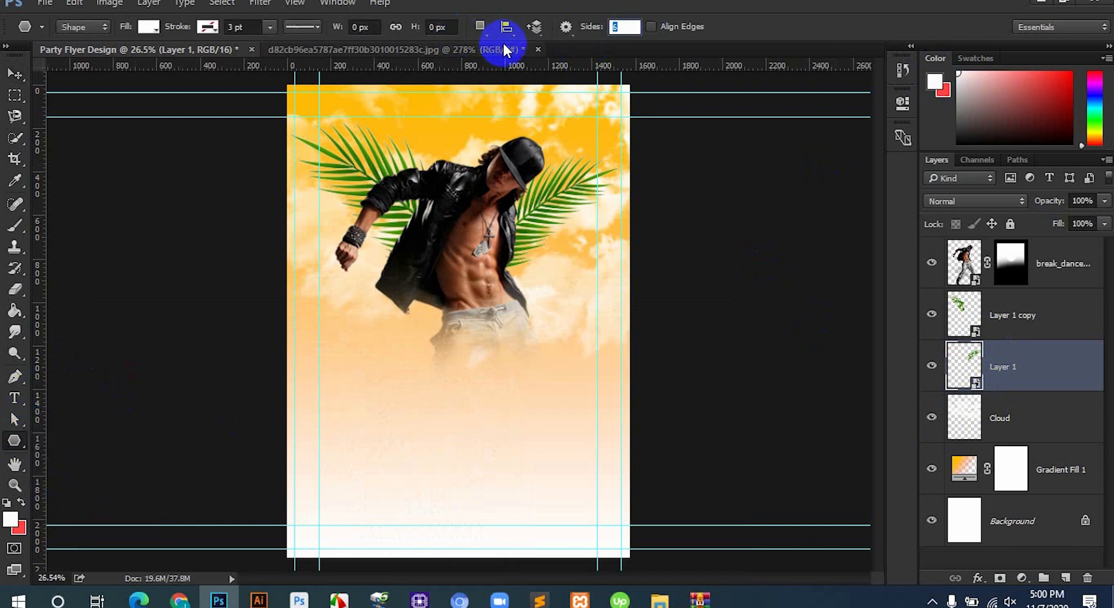
type("3")
left_click_drag(433, 398, 503, 498)
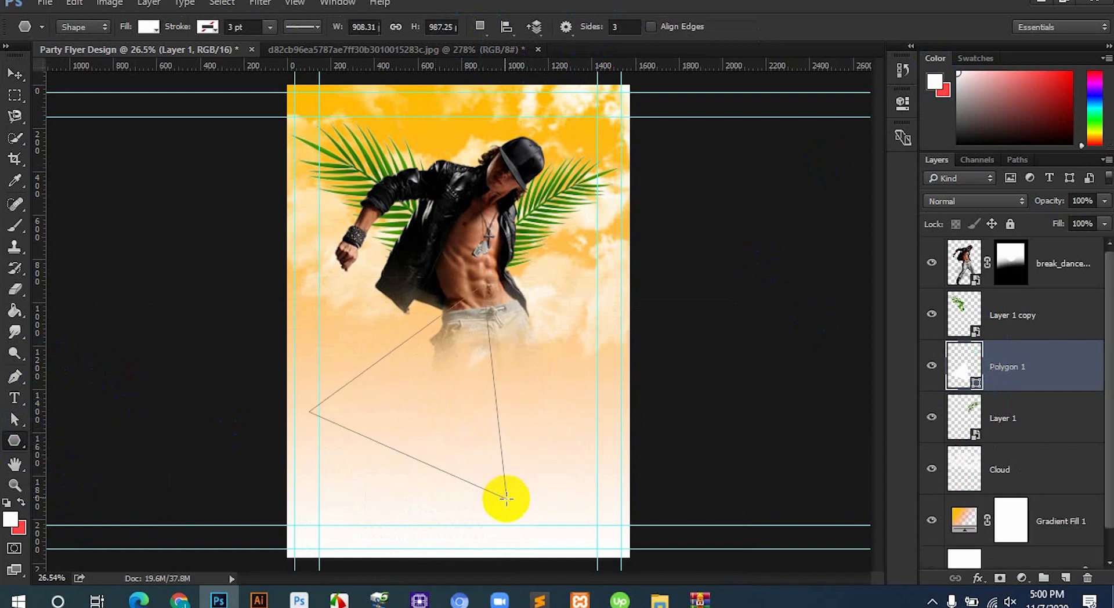
left_click(15, 74)
left_click_drag(477, 422, 524, 329)
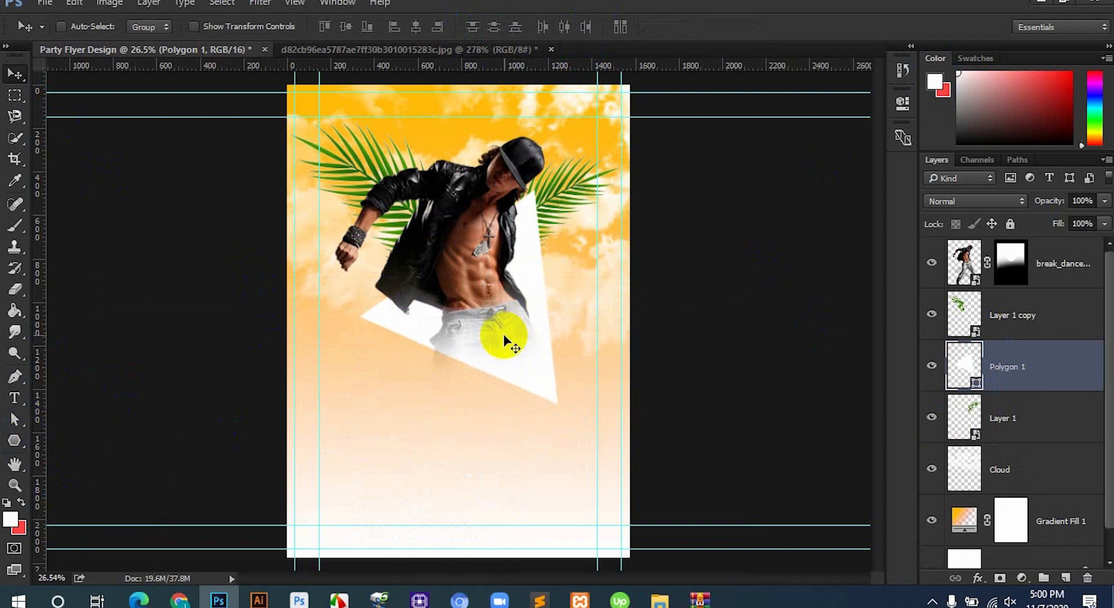
Remove the triangle's fill and give it a brown stroke.
left_click(14, 441)
left_click(148, 27)
left_click(80, 58)
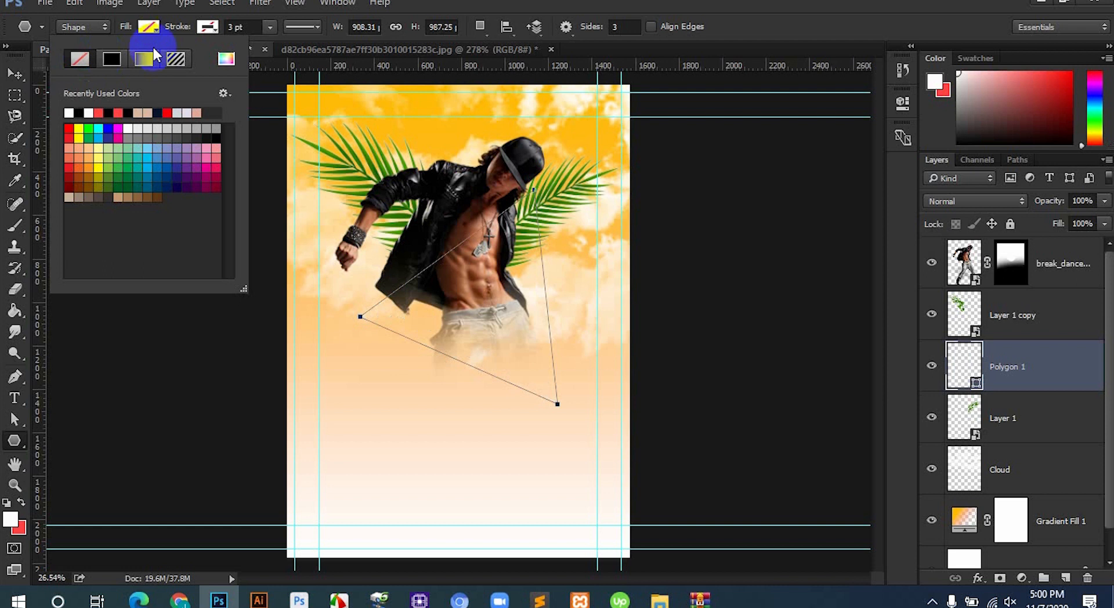
left_click(207, 26)
left_click(207, 27)
left_click(169, 110)
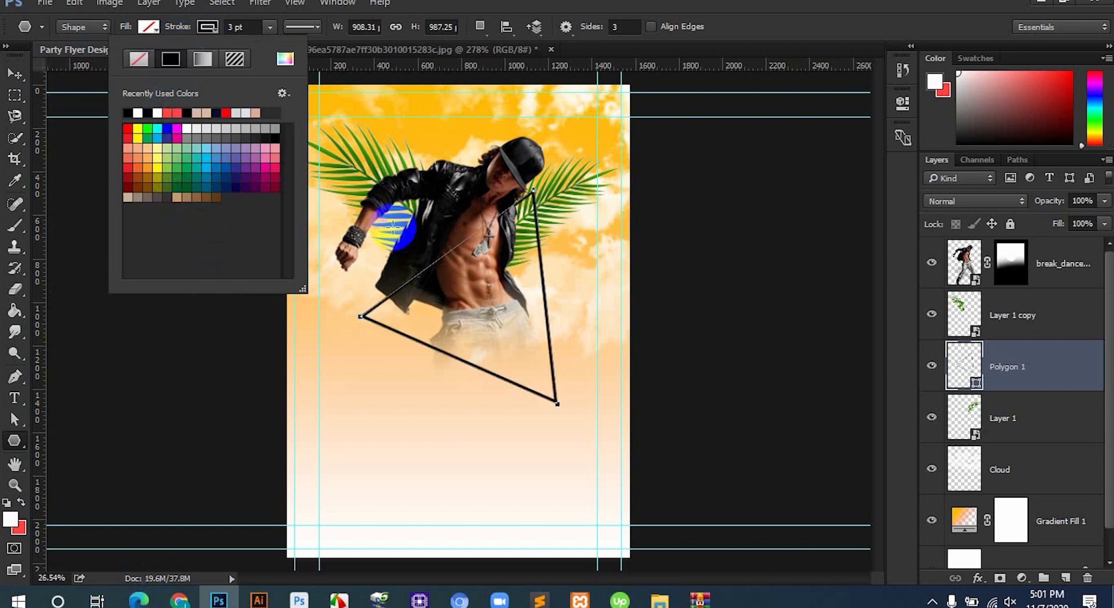
left_click(218, 199)
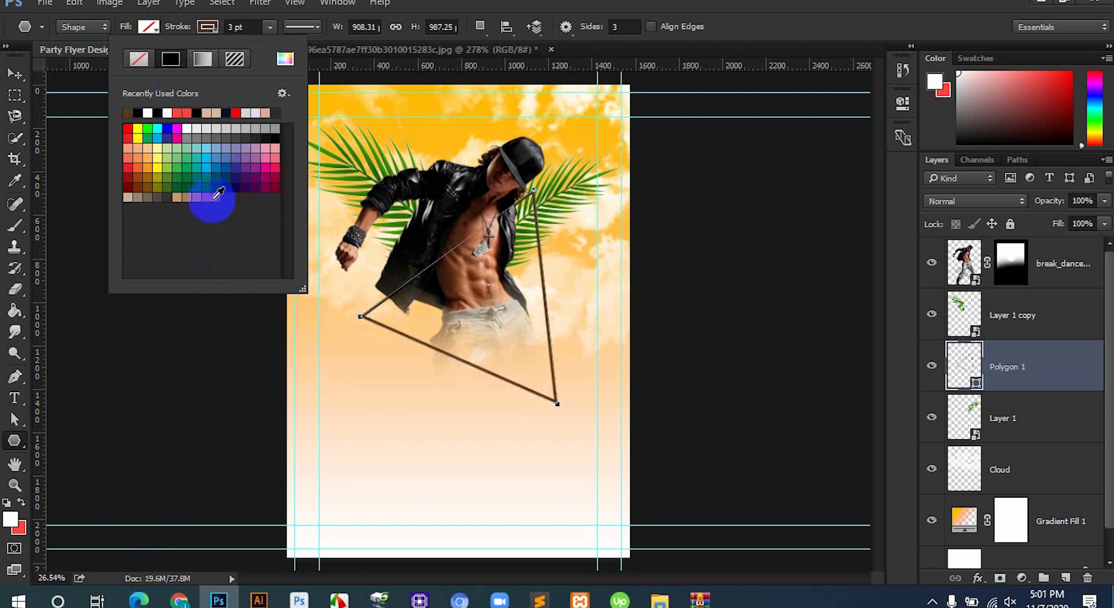
left_click(178, 198)
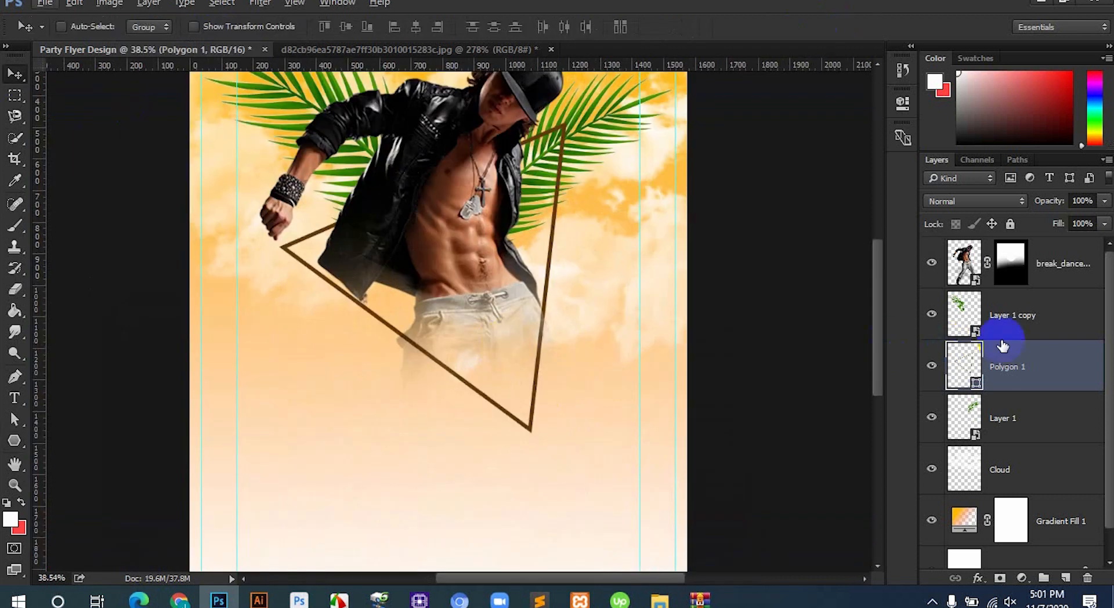
Duplicate the triangle outline and scale the copy down to 90.84% width and 90.81% height.
scroll(373, 306, "up", 3)
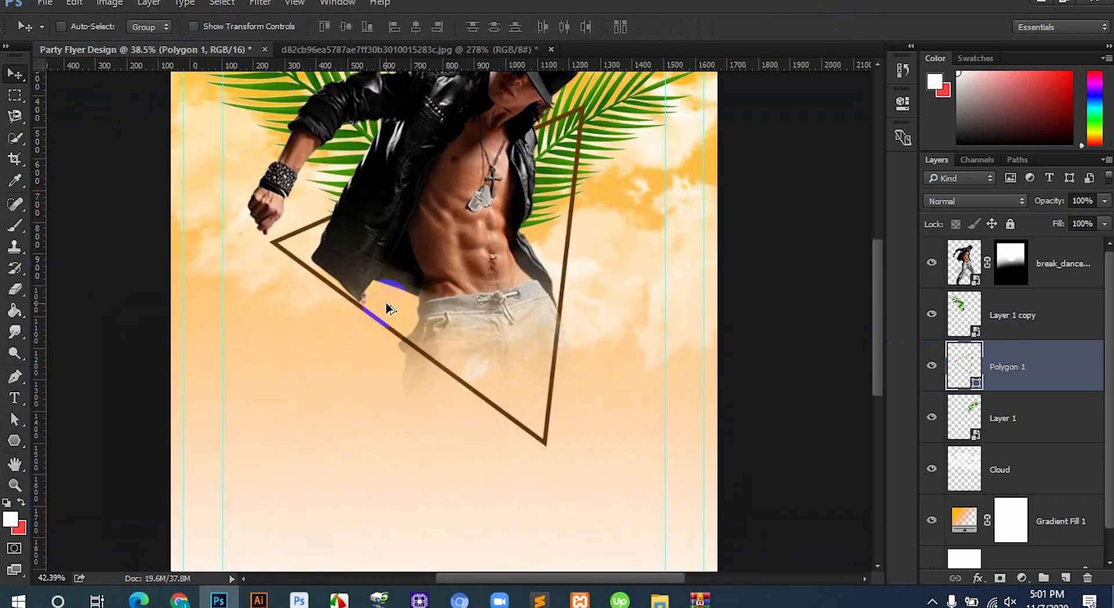
scroll(507, 353, "down", 2)
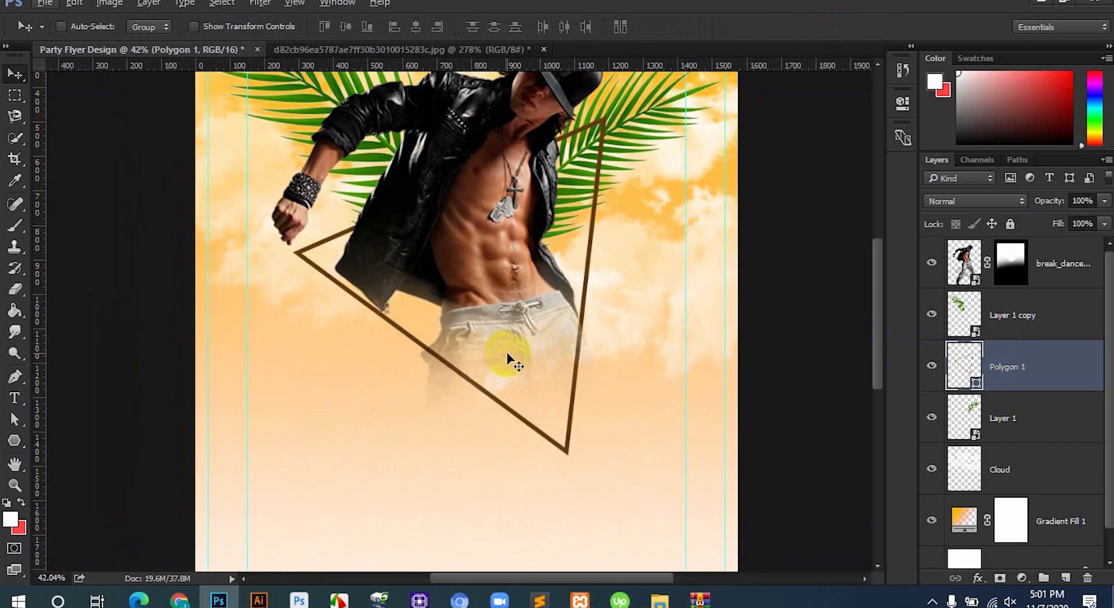
key("ctrl")
key("ctrl+j")
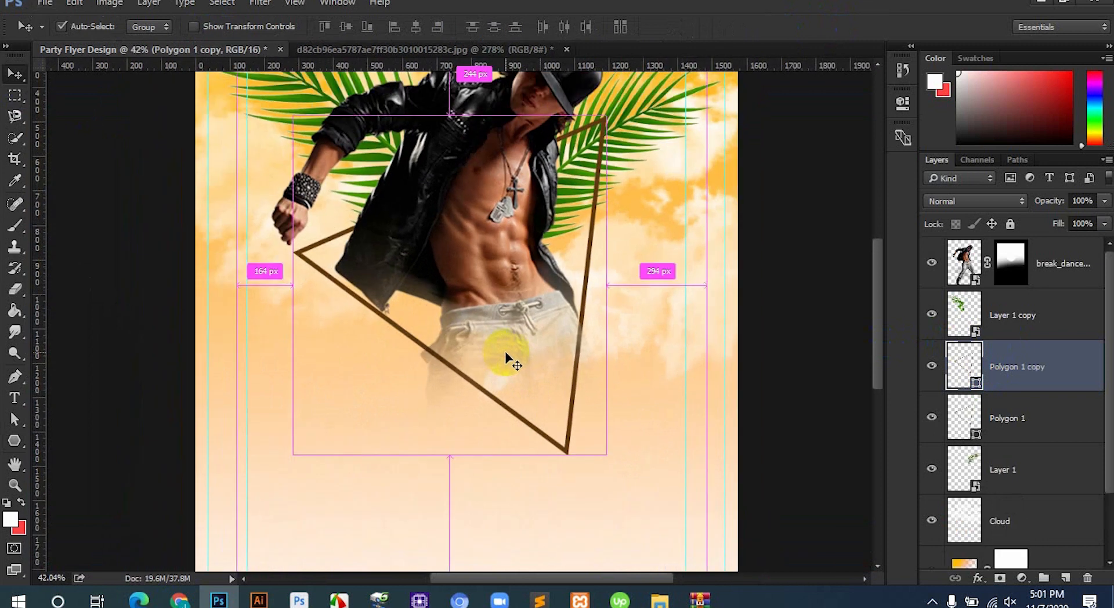
key("ctrl+t")
left_click_drag(612, 114, 605, 135)
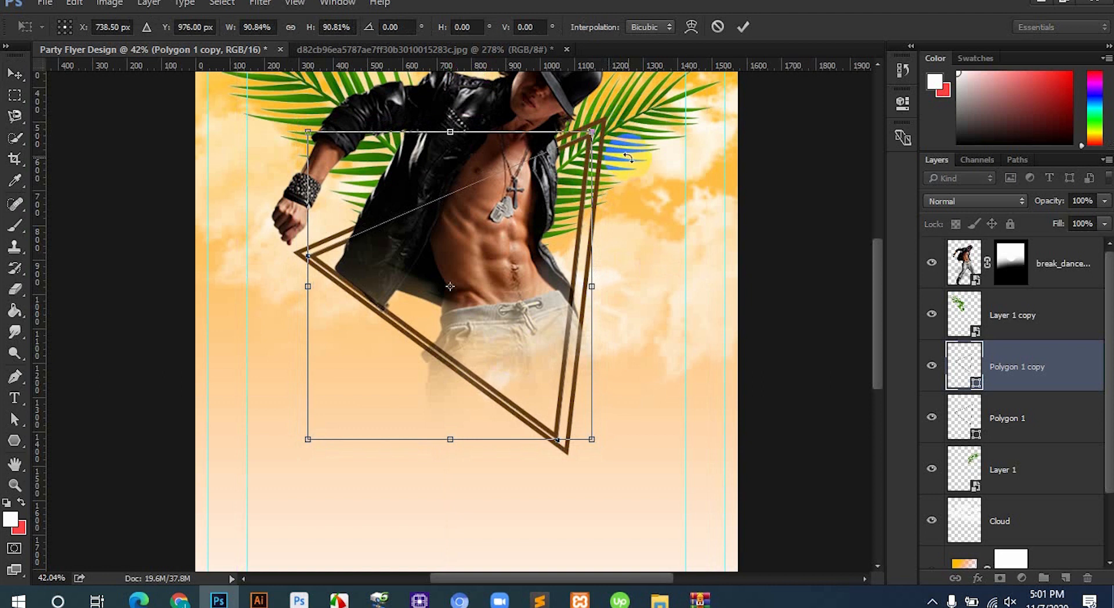
Nudge the smaller triangle right and up inside the larger one, to X 748.50 px and Y 971.00 px.
key("Right")
key("Right")
key("Right")
key("Up")
key("Up")
key("Right")
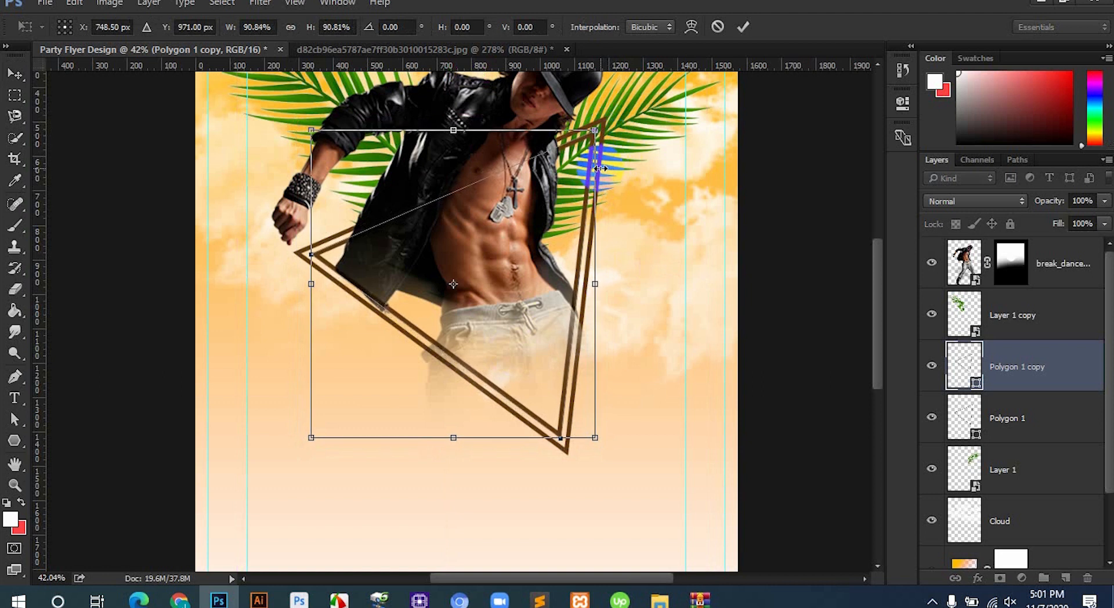
key("Return")
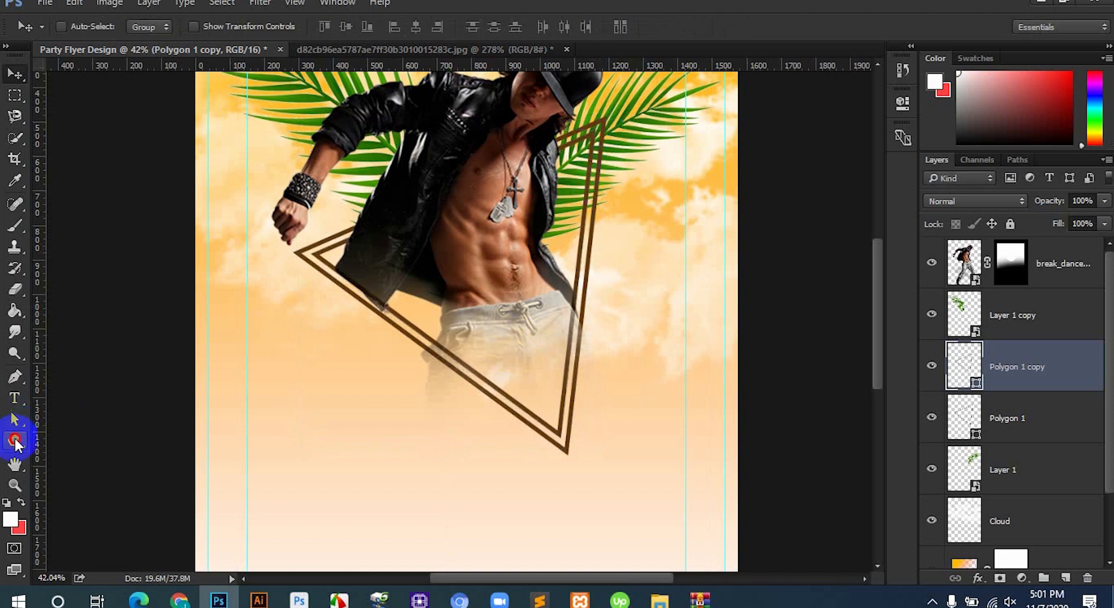
Set the stroke width of both the inner and the outer triangle outlines to 2 pt.
left_click(15, 441)
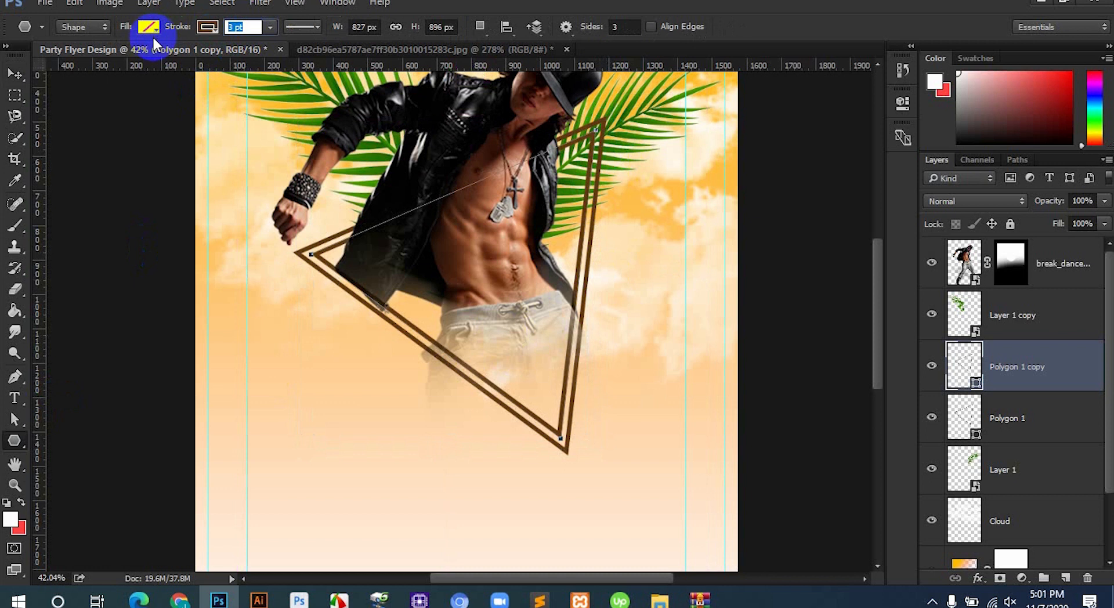
type("2")
left_click(518, 298)
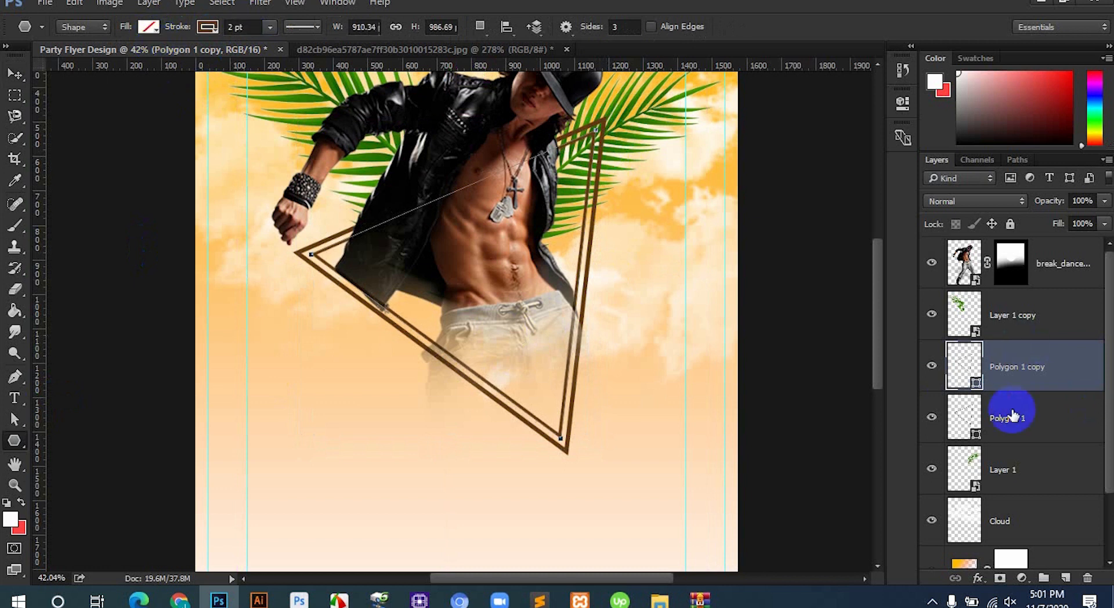
left_click(1012, 415)
left_click(238, 26)
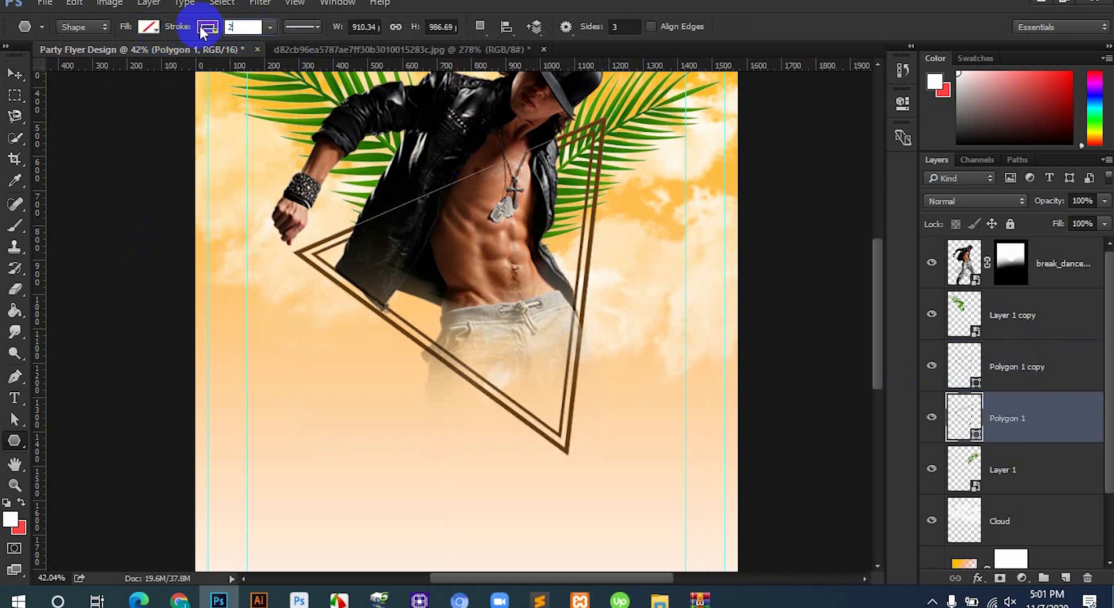
type("2")
key("Return")
Nudge both triangle outlines together slightly up and left, and lower their layer opacity to 58%.
left_click(16, 74)
left_click(1029, 365, "shift")
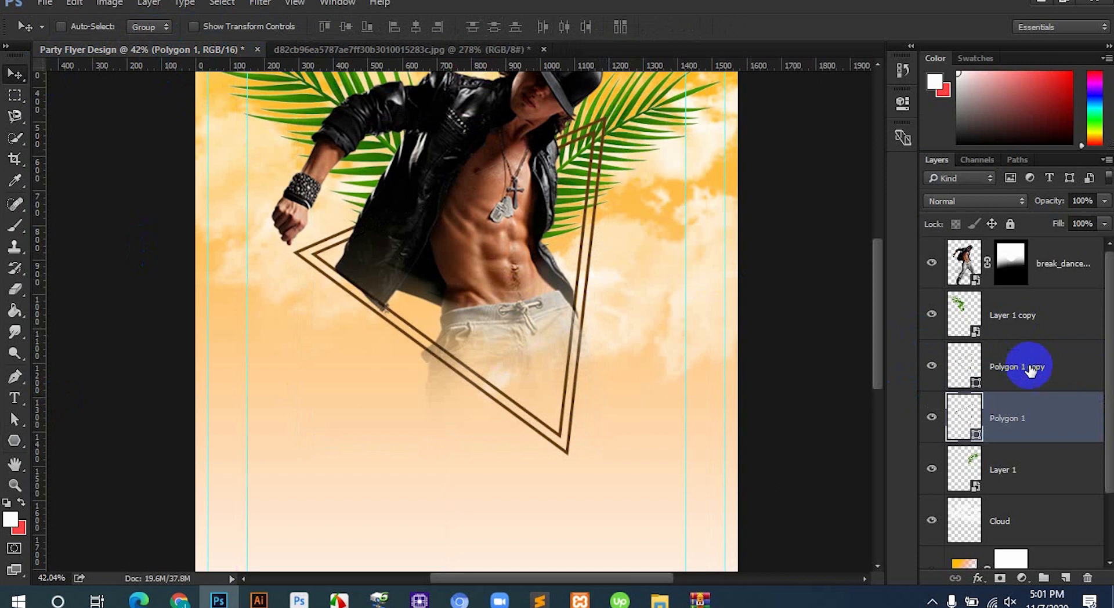
left_click_drag(629, 306, 626, 303)
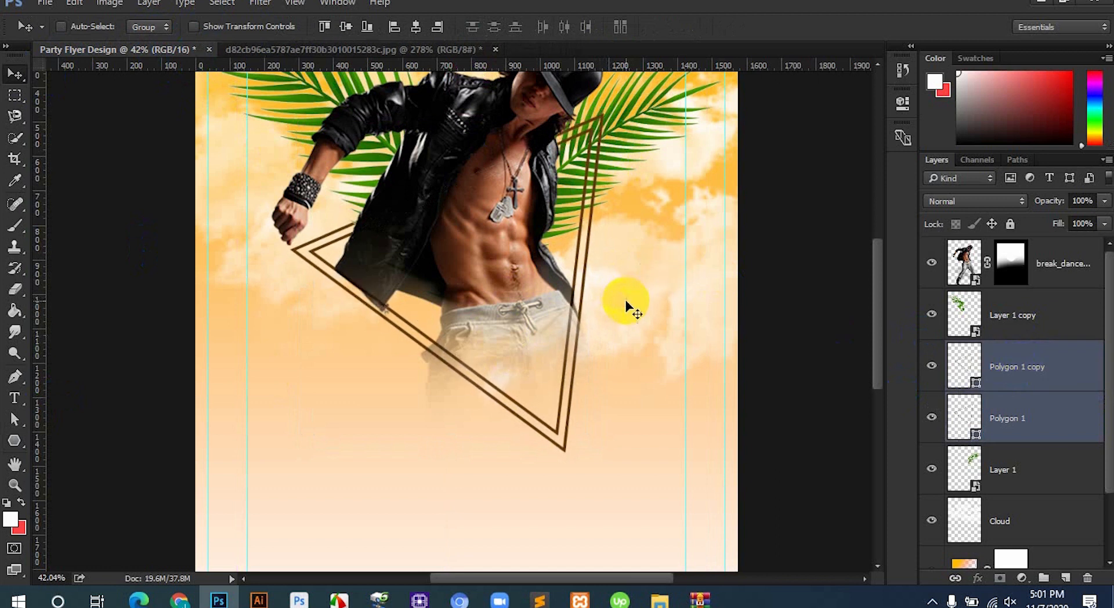
scroll(625, 303, "down", 3)
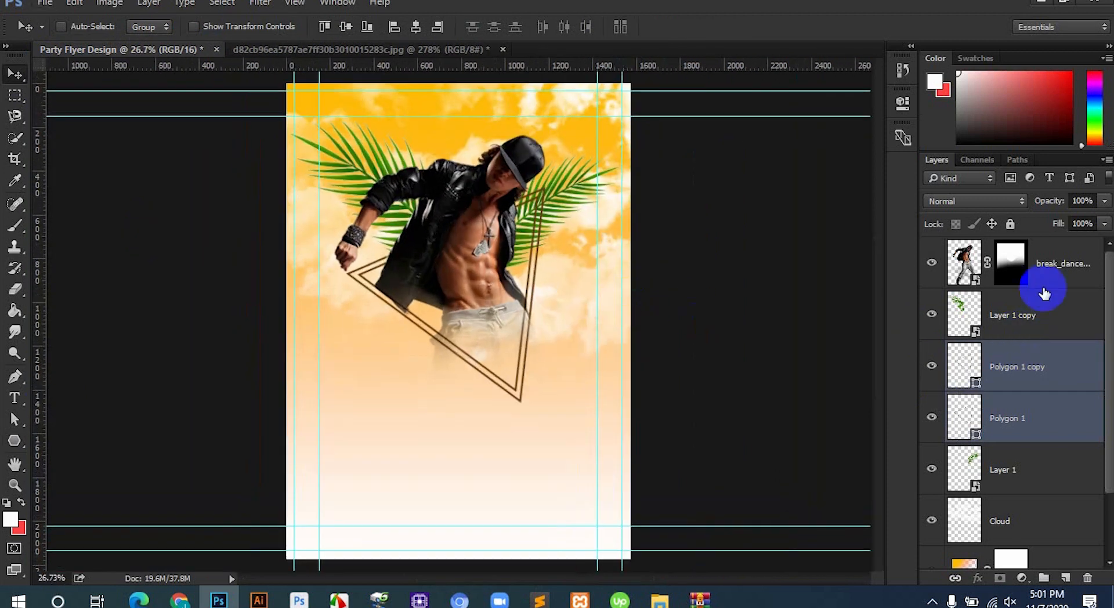
left_click_drag(1037, 204, 1004, 203)
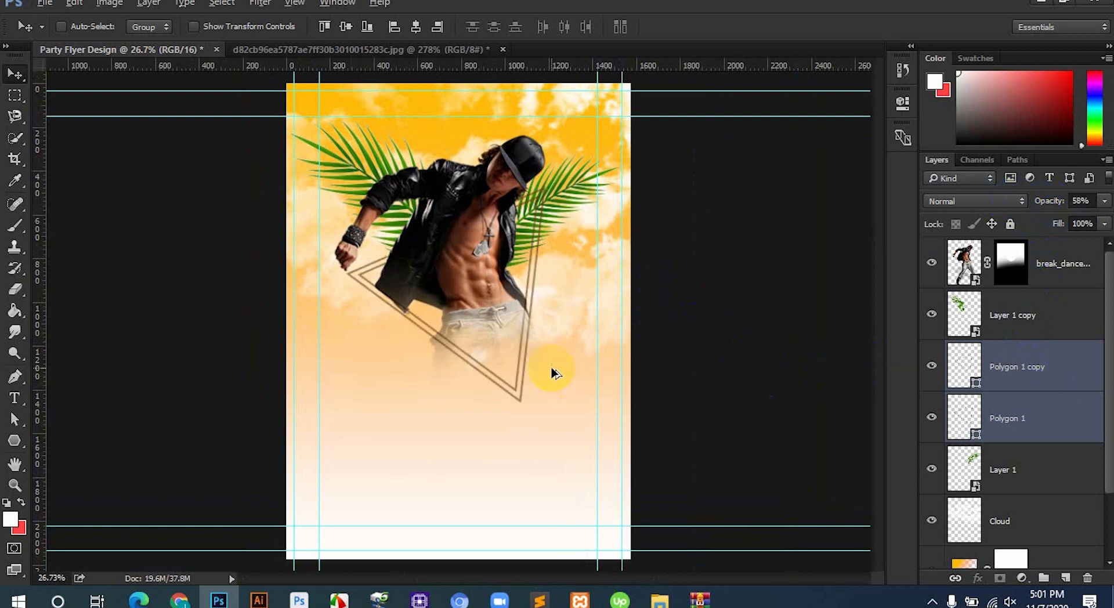
Duplicate both triangle outlines into the flyer's lower-right corner, scaling the copies to about 42.5% and rotating them about -32°.
left_click_drag(552, 368, 614, 475, "alt")
left_click_drag(570, 351, 657, 452)
key("ctrl+t")
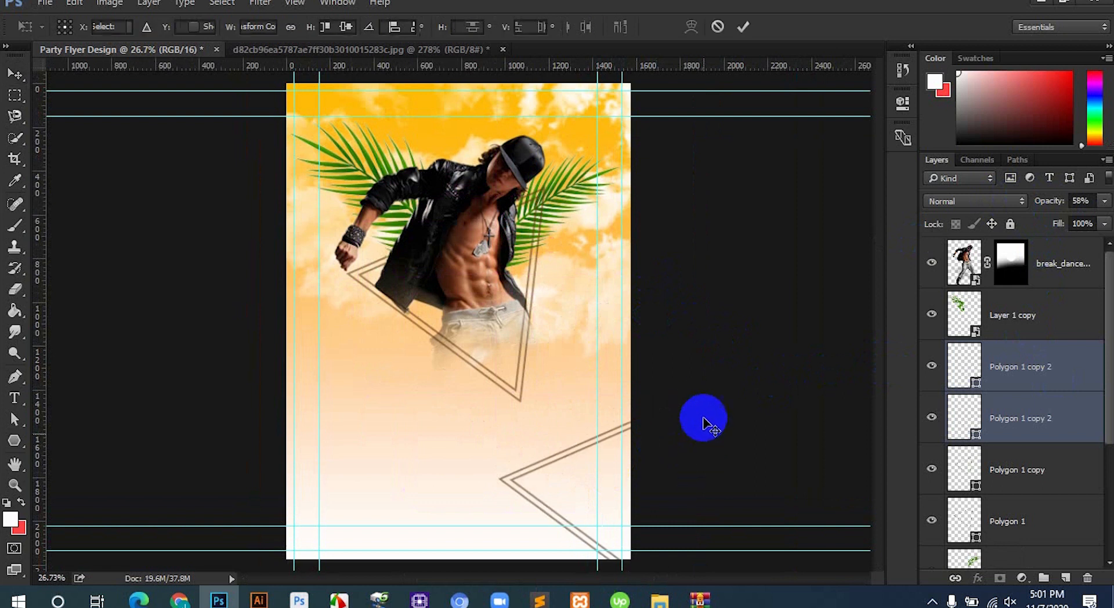
mouse_move(696, 396)
left_mouse_down()
mouse_move(642, 453)
mouse_move(696, 427)
mouse_move(678, 387)
left_mouse_up()
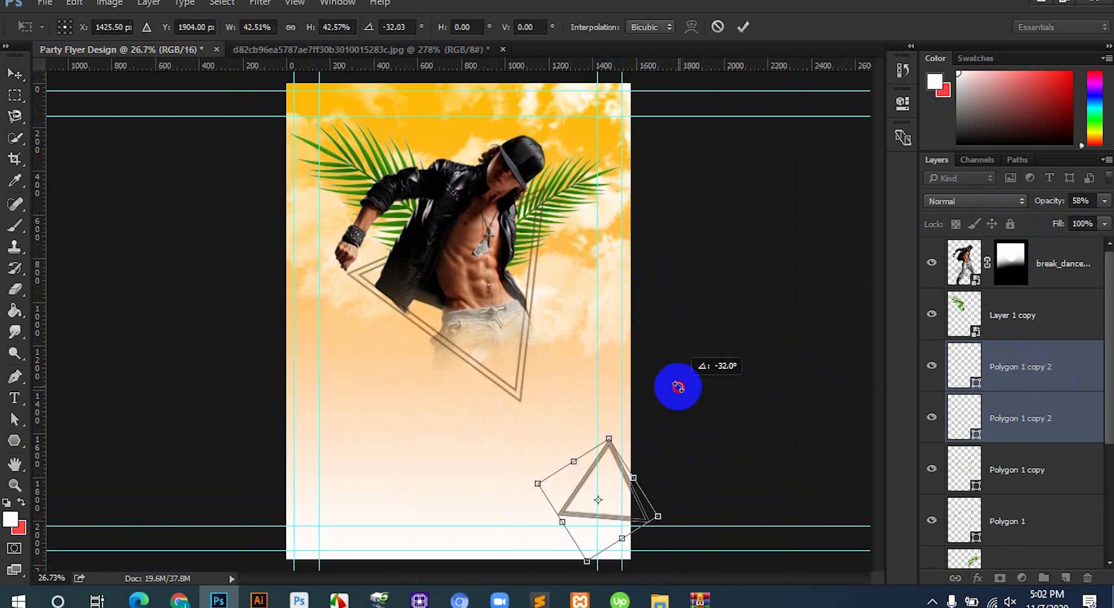
key("Return")
Reduce the stroke of the two small triangle copies to 1 pt.
left_click(15, 441)
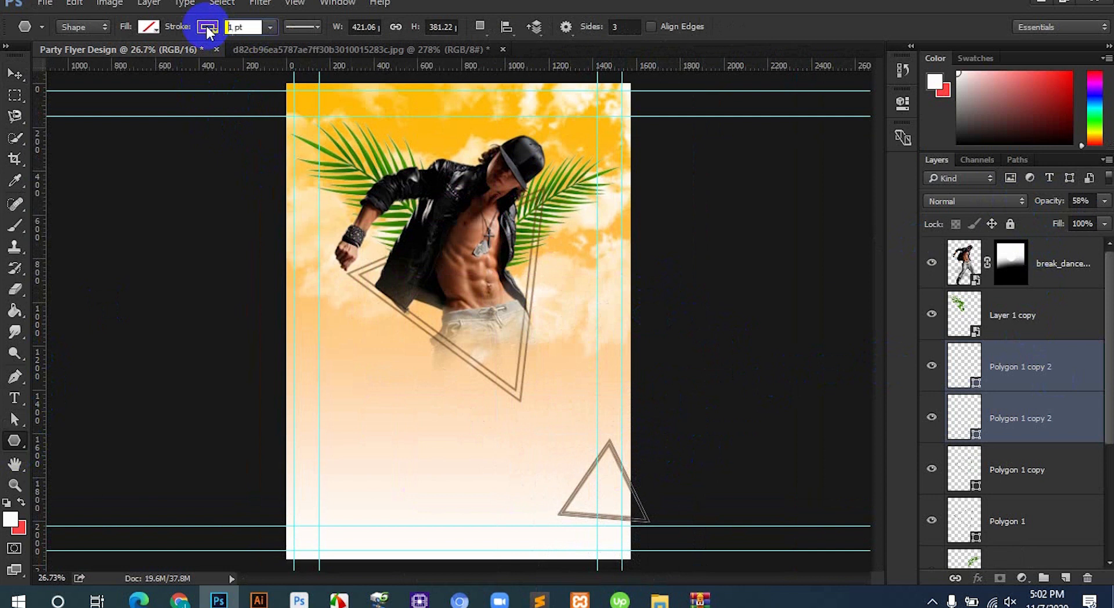
left_click(15, 74)
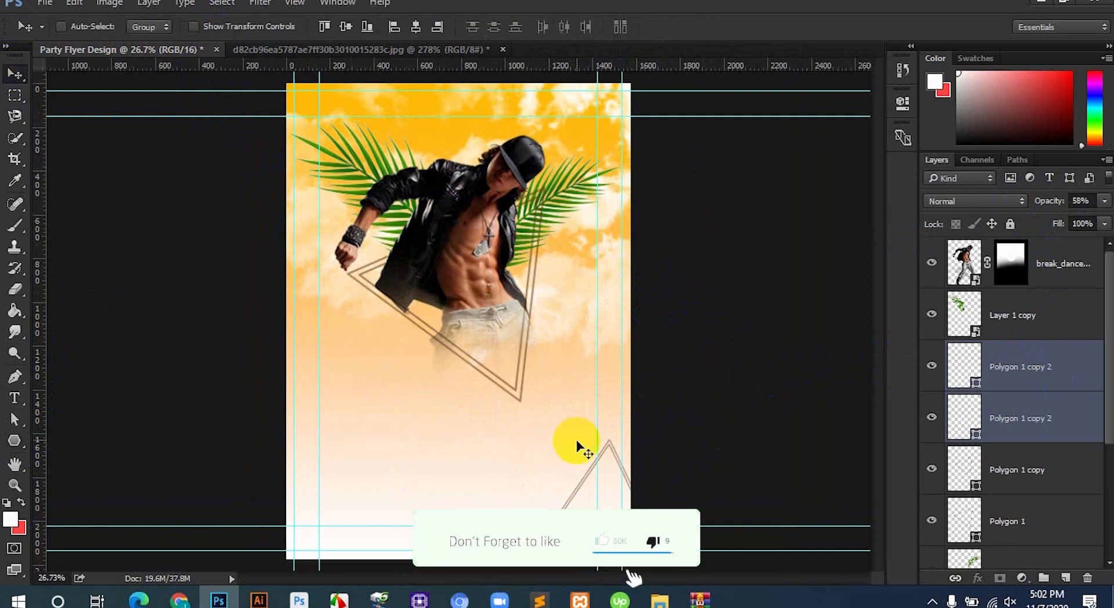
Move the small triangle pair up behind the dancer's head, scaling it to 81.61% and rotating it to -45.55°.
left_click_drag(577, 447, 318, 196)
key("ctrl+t")
left_click_drag(412, 234, 359, 295)
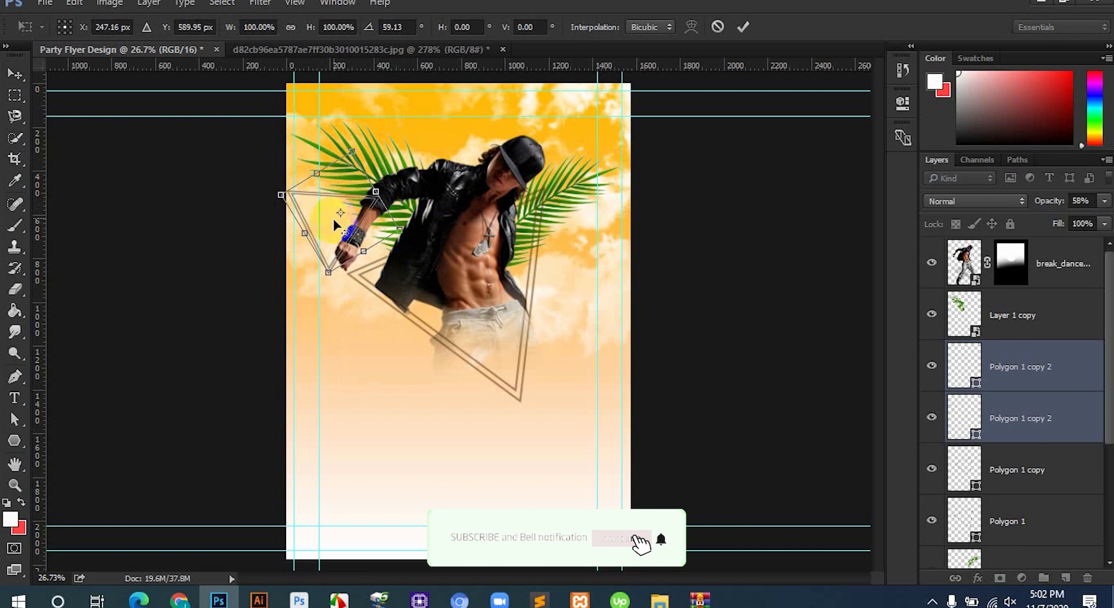
left_click_drag(335, 224, 523, 135)
left_click_drag(451, 147, 478, 157)
left_click_drag(564, 195, 569, 178)
mouse_move(469, 151)
left_mouse_down()
mouse_move(491, 155)
mouse_move(469, 160)
left_mouse_up()
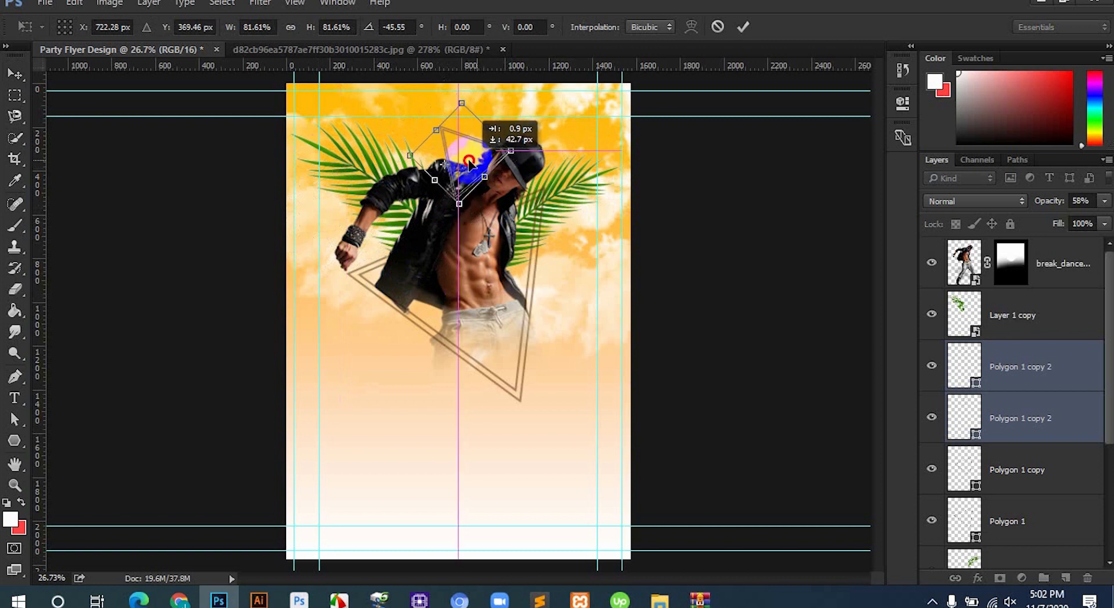
key("Return")
Duplicate the triangle pair behind the cap and shrink the copy in the sky above the dancer's shoulder.
scroll(546, 192, "up", 4)
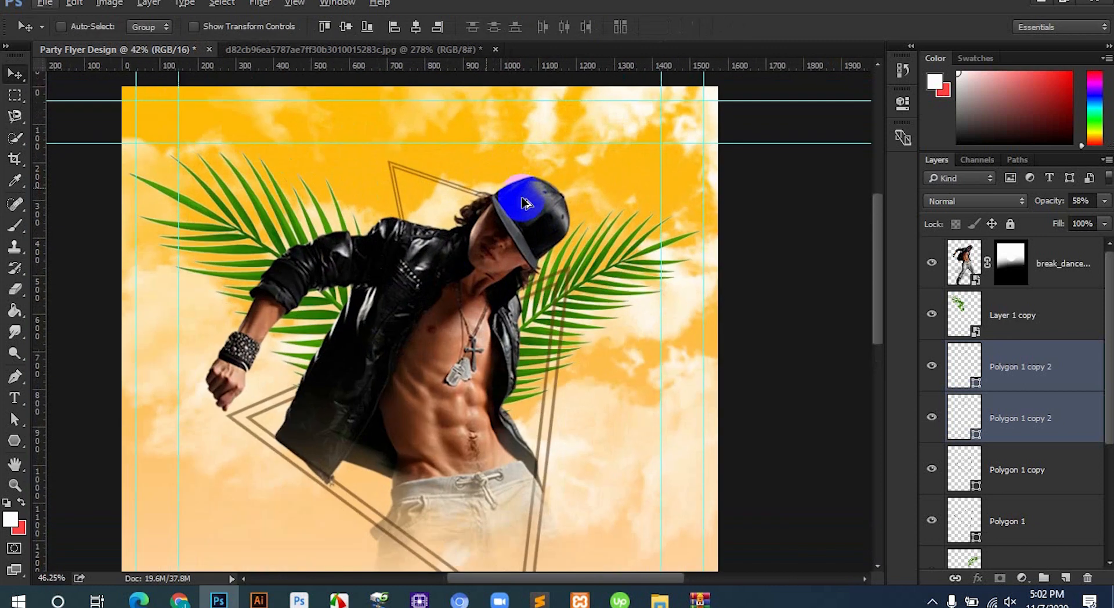
left_click_drag(519, 169, 367, 214)
scroll(407, 218, "up", 1)
scroll(402, 227, "up", 1)
key("ctrl+t")
key("Return")
scroll(455, 257, "down", 5)
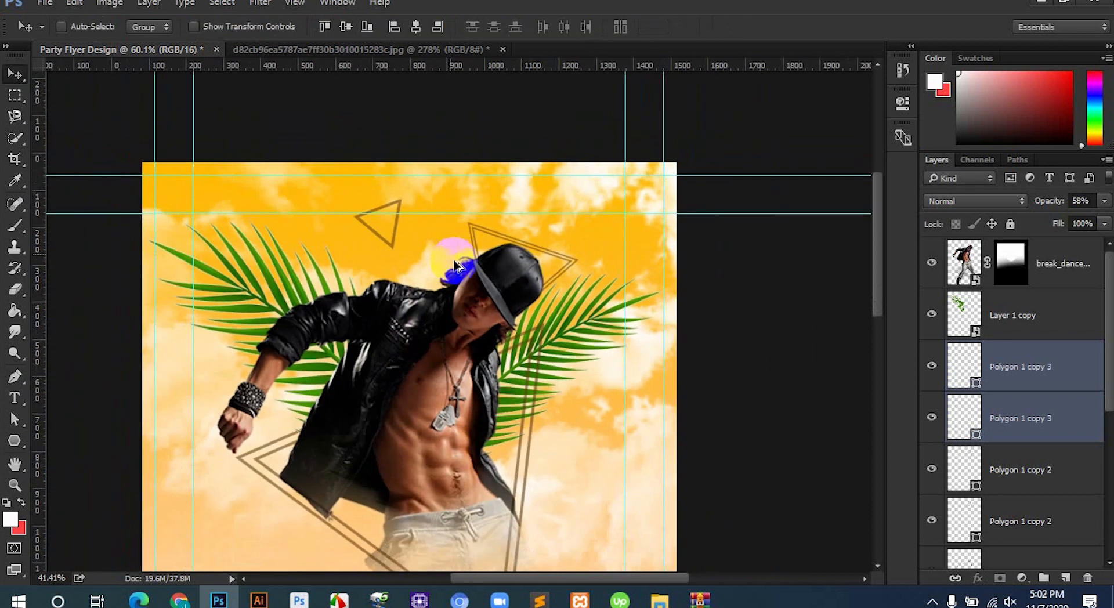
Scale down one outline of the smallest triangle pair so it sits evenly inside the other.
scroll(455, 258, "up", 4)
left_click(965, 367)
key("ctrl+t")
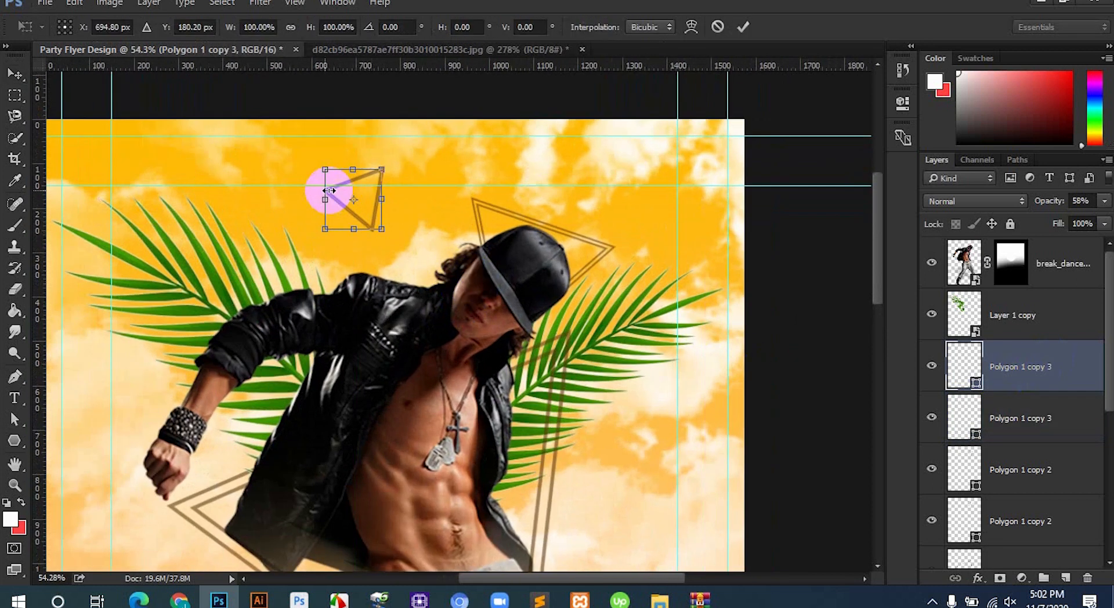
left_click_drag(377, 162, 374, 169)
key("Return")
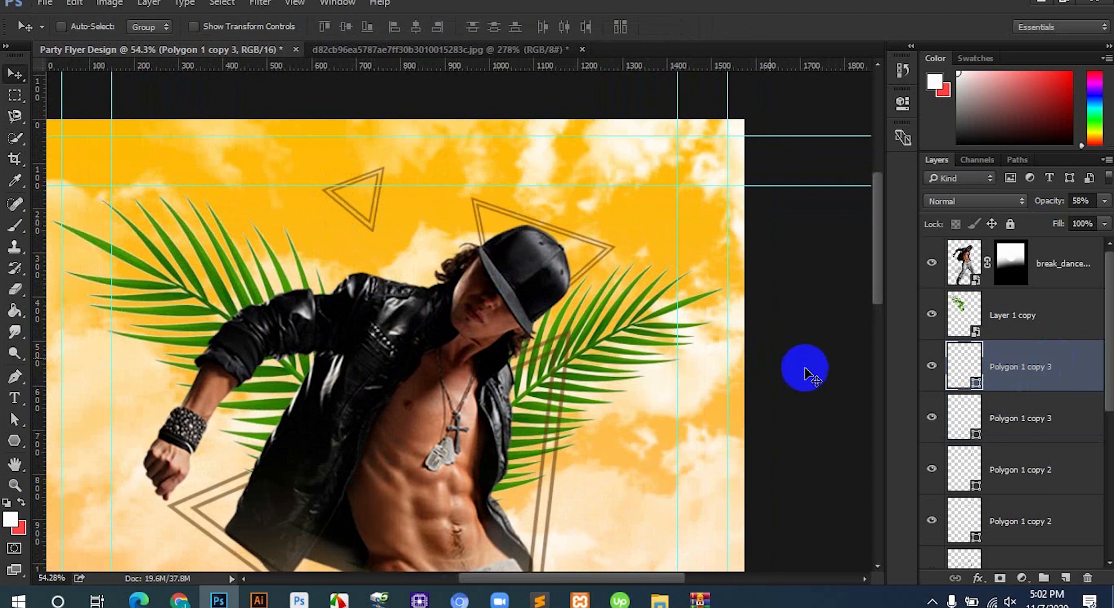
Group all the triangle outline layers into one layer group.
scroll(1037, 482, "down", 3)
left_click(1018, 471, "shift")
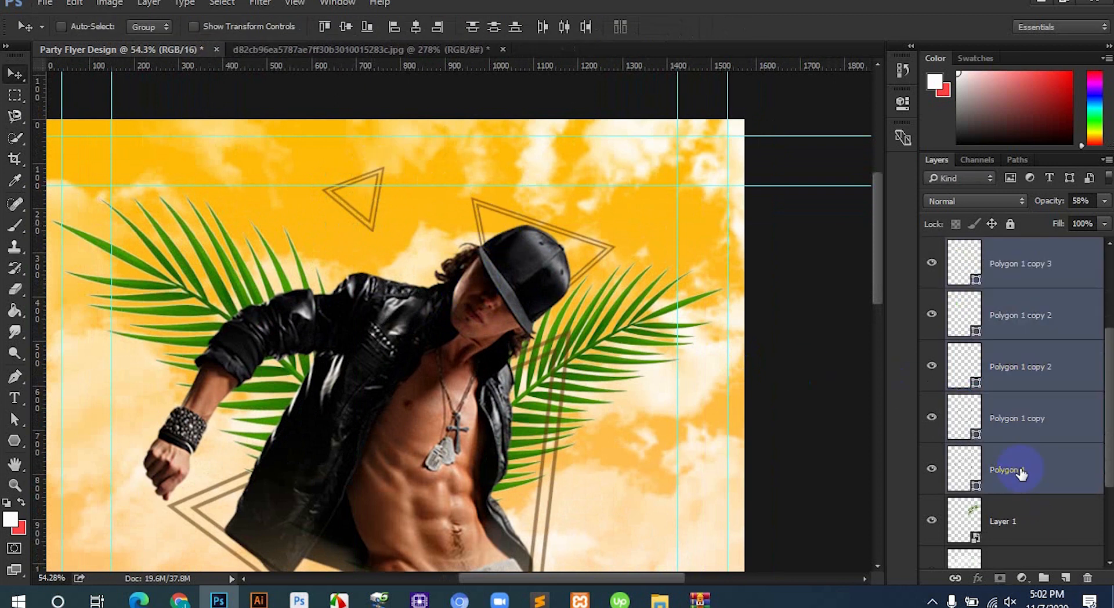
key("ctrl+g")
Add the title words WINTER and PARTY below the dancer's torso as separate brown text layers in 68 pt Segoe UI Black.
scroll(400, 249, "down", 5)
scroll(473, 301, "up", 1)
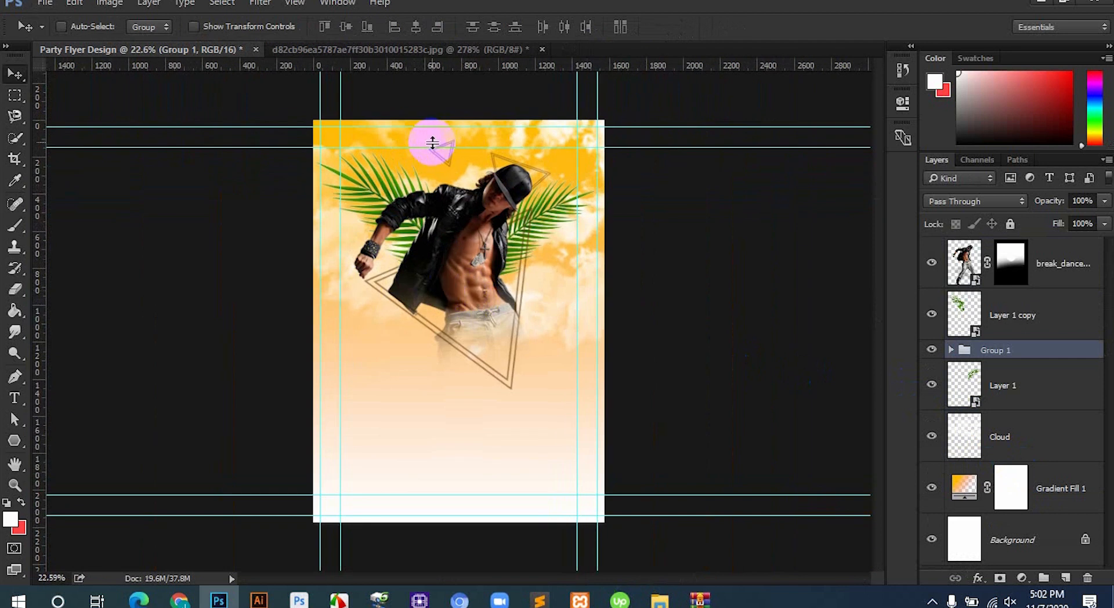
scroll(436, 225, "up", 2)
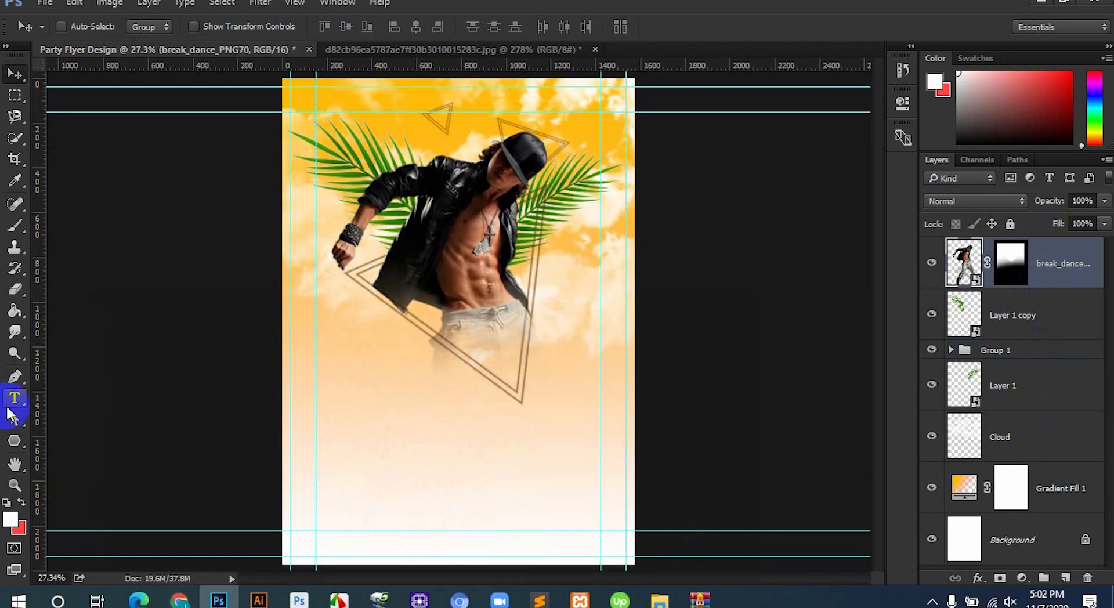
left_click(10, 407)
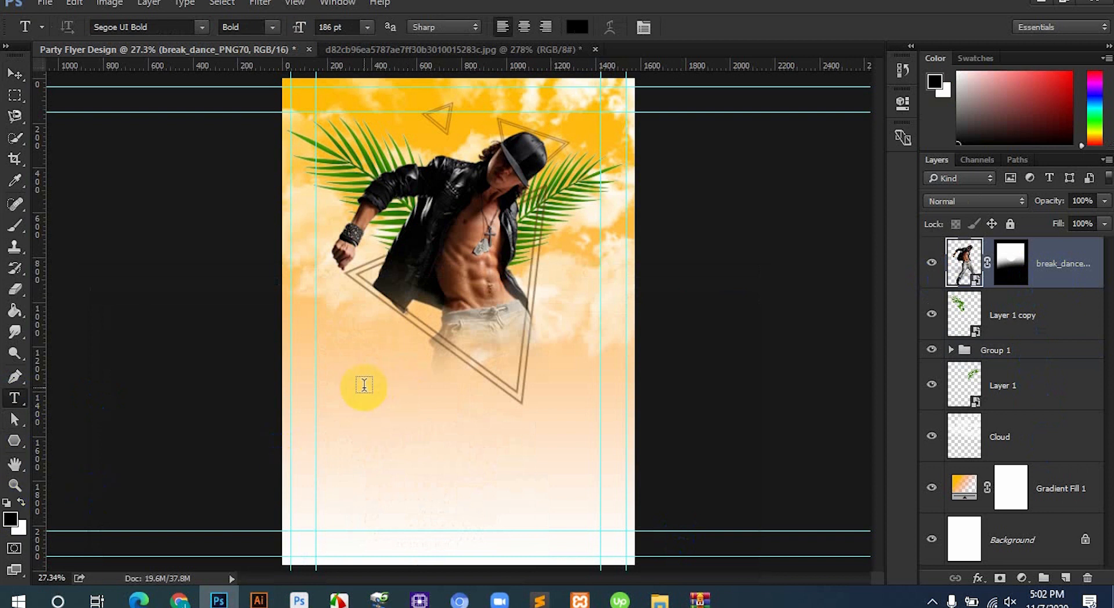
left_click(362, 384)
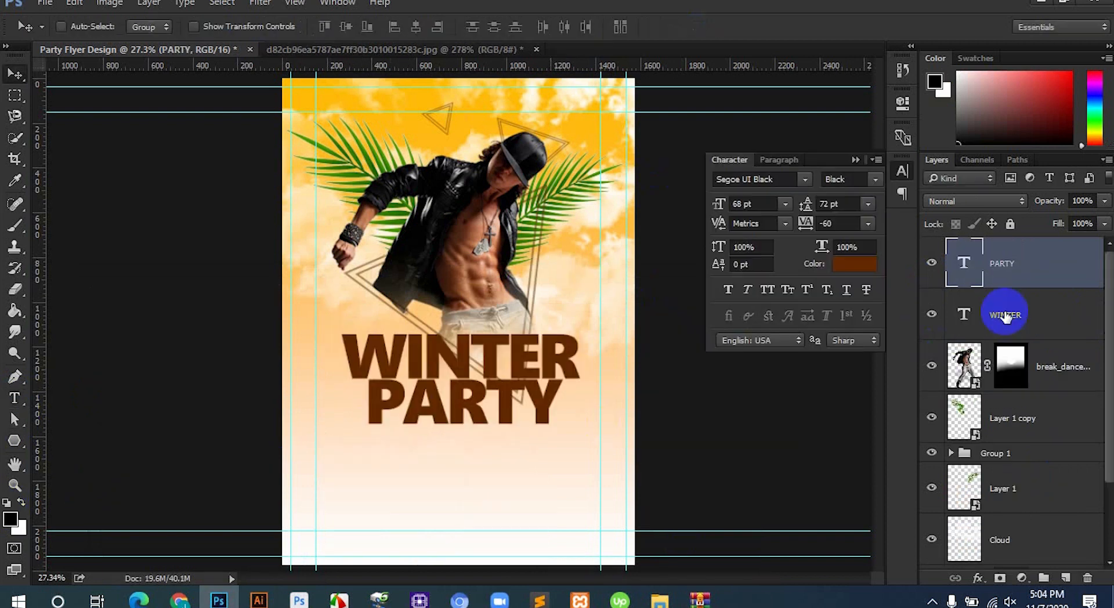
Scale the word WINTER down to 55.21 pt so its width matches PARTY.
left_click(1004, 315)
key("ctrl+t")
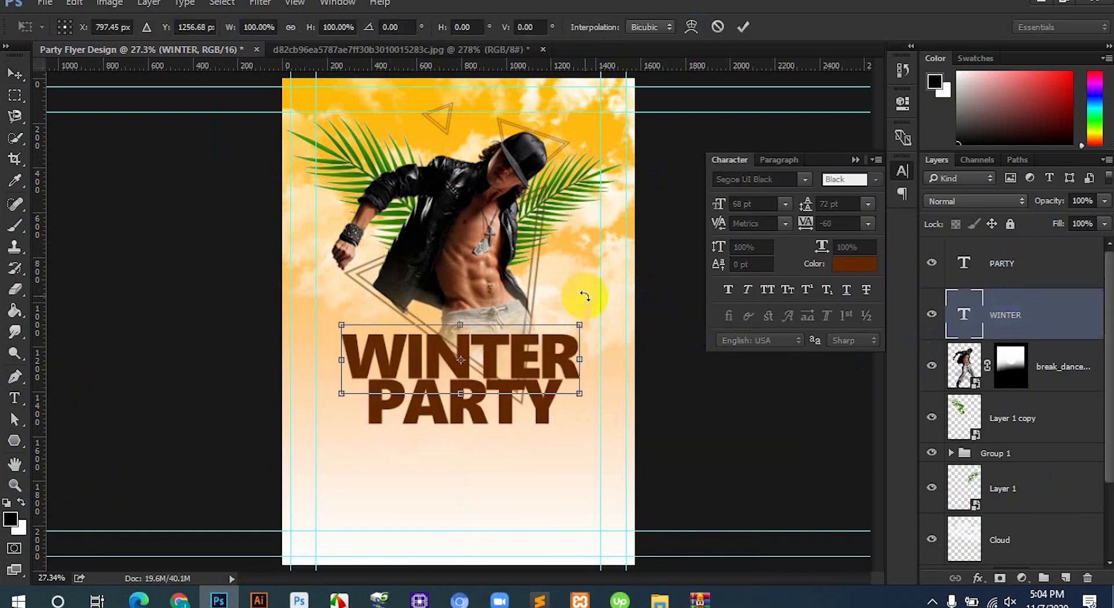
mouse_move(576, 327)
left_mouse_down()
mouse_move(550, 329)
mouse_move(563, 330)
left_mouse_up()
left_click_drag(351, 325, 363, 334)
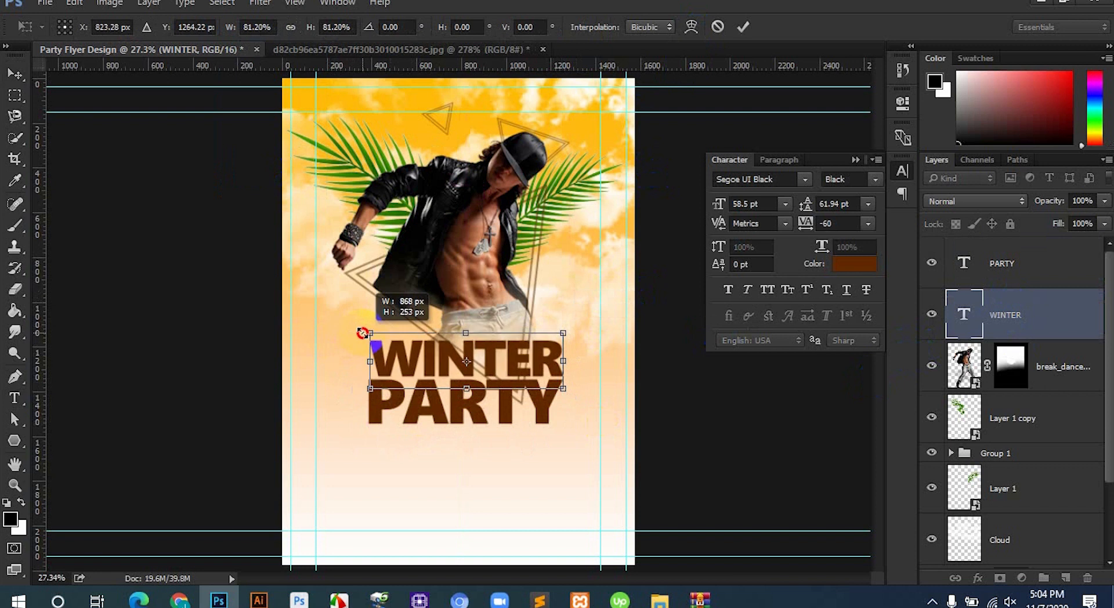
double_click(497, 346)
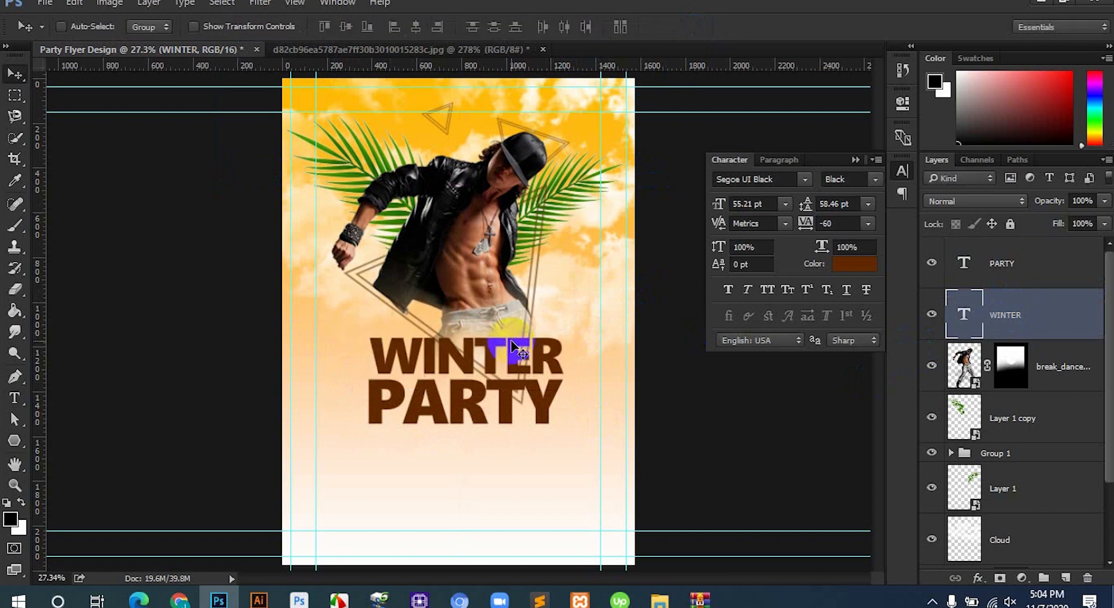
Move WINTER and PARTY together up to the dancer's waist and enlarge them to about 120%.
left_click(503, 383, "ctrl+shift")
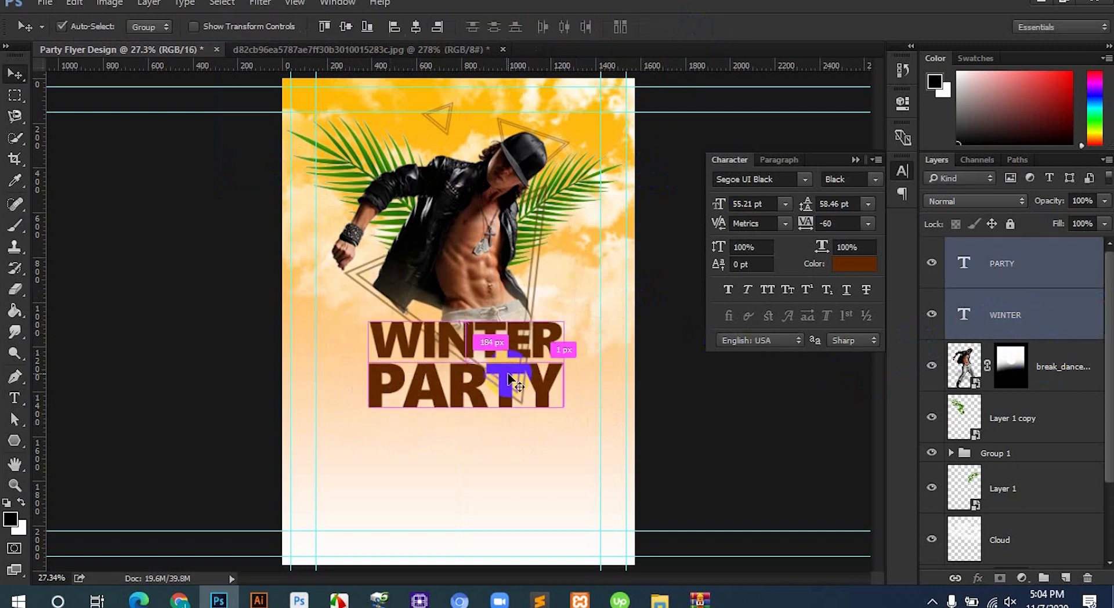
key("ctrl+t")
left_click_drag(566, 412, 580, 418)
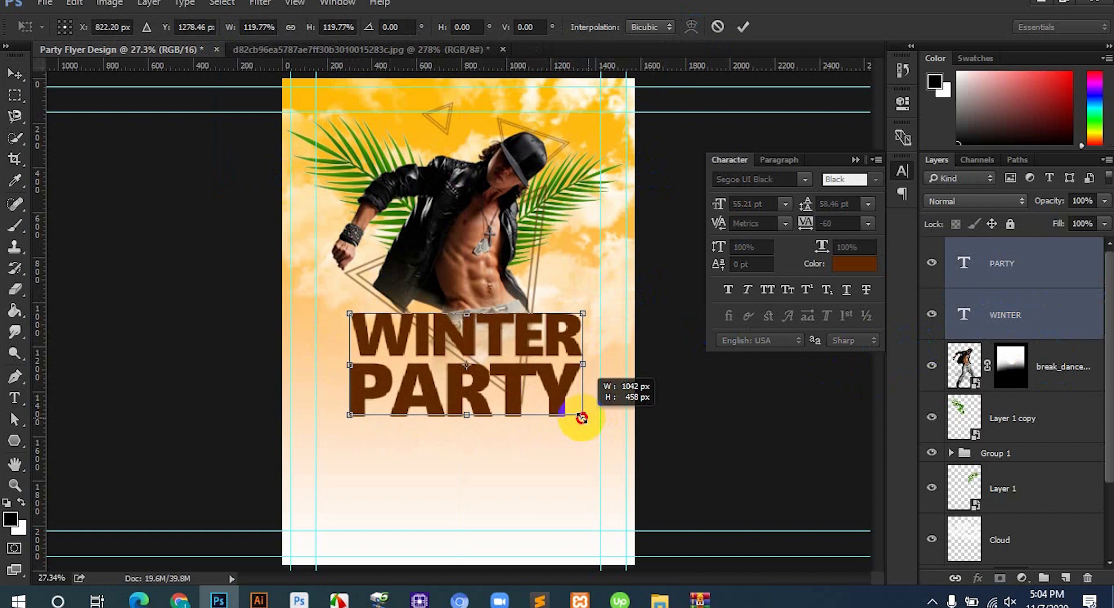
left_click_drag(506, 380, 498, 385)
double_click(501, 384)
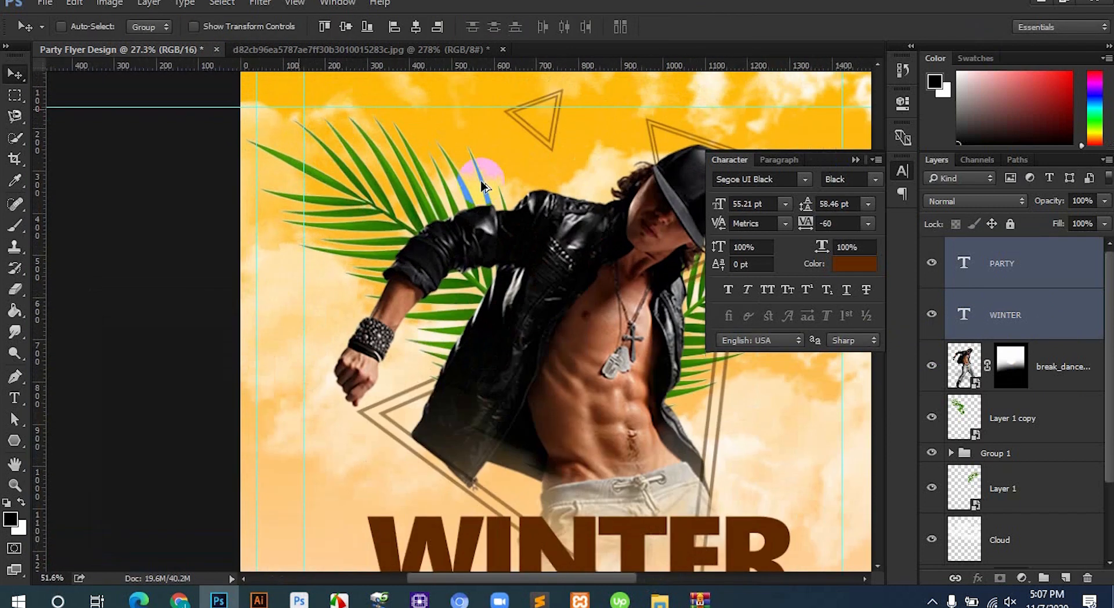
Draw a filled 3-sided polygon about 314 x 314 px over the palm leaf beside the dancer's raised arm.
left_click_drag(473, 215, 415, 330)
scroll(355, 330, "up", 1)
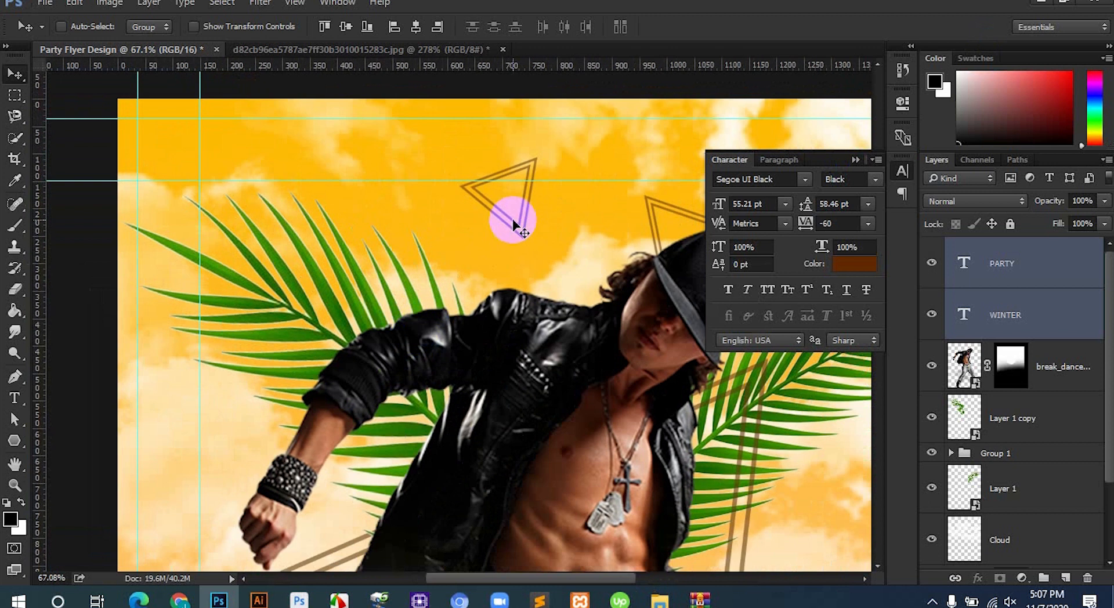
left_click(20, 437)
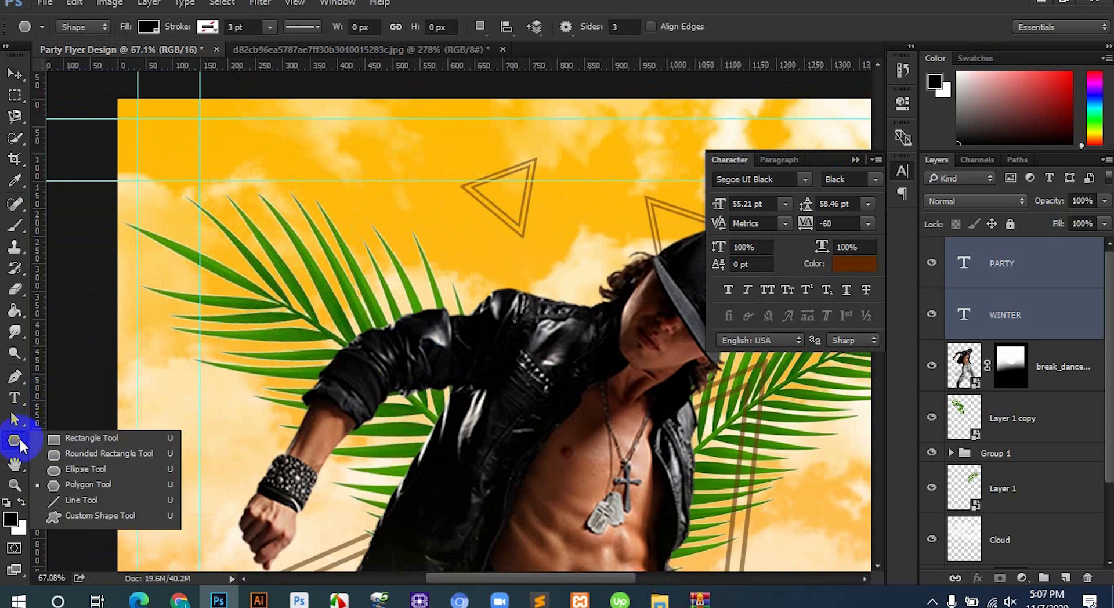
left_click(255, 248)
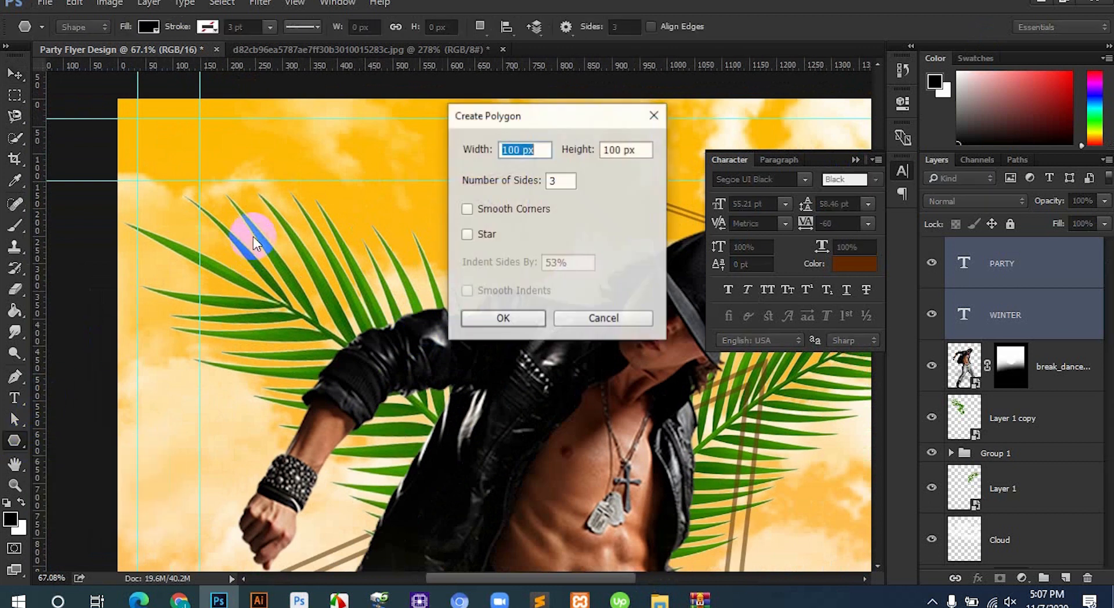
left_click(609, 316)
left_click_drag(284, 243, 423, 369)
left_click(954, 327)
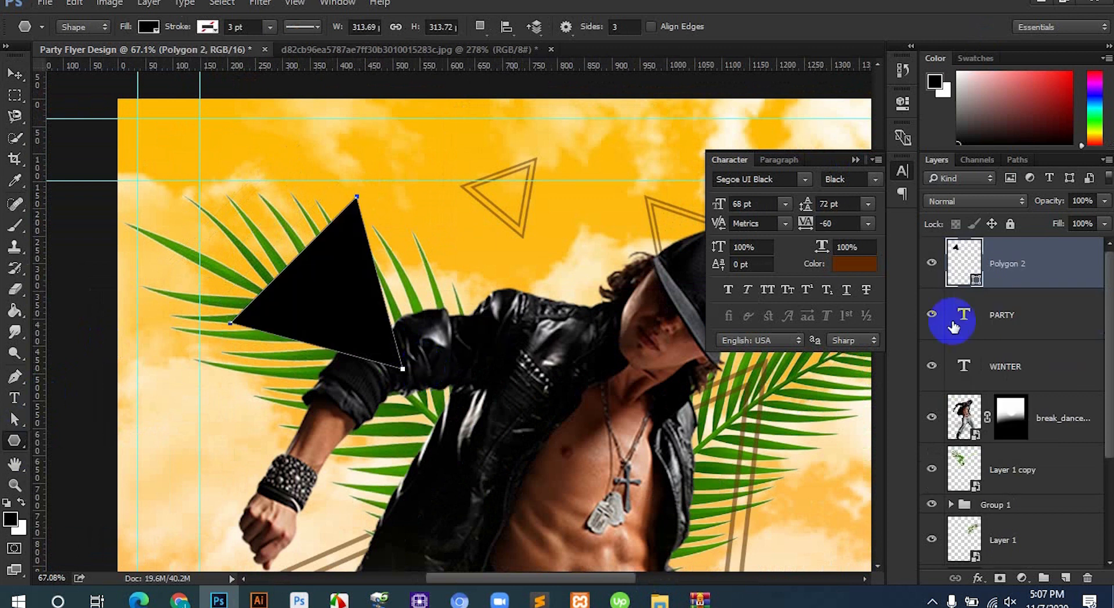
left_click(864, 264)
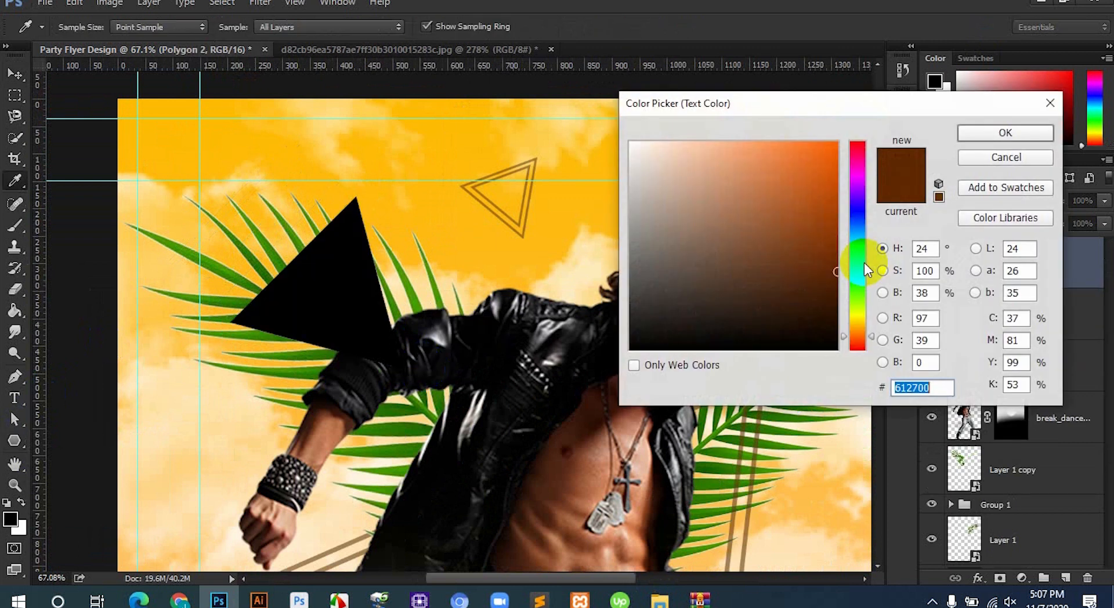
left_click(1021, 161)
Fill the new triangle with orange #f64b00.
left_click(971, 259)
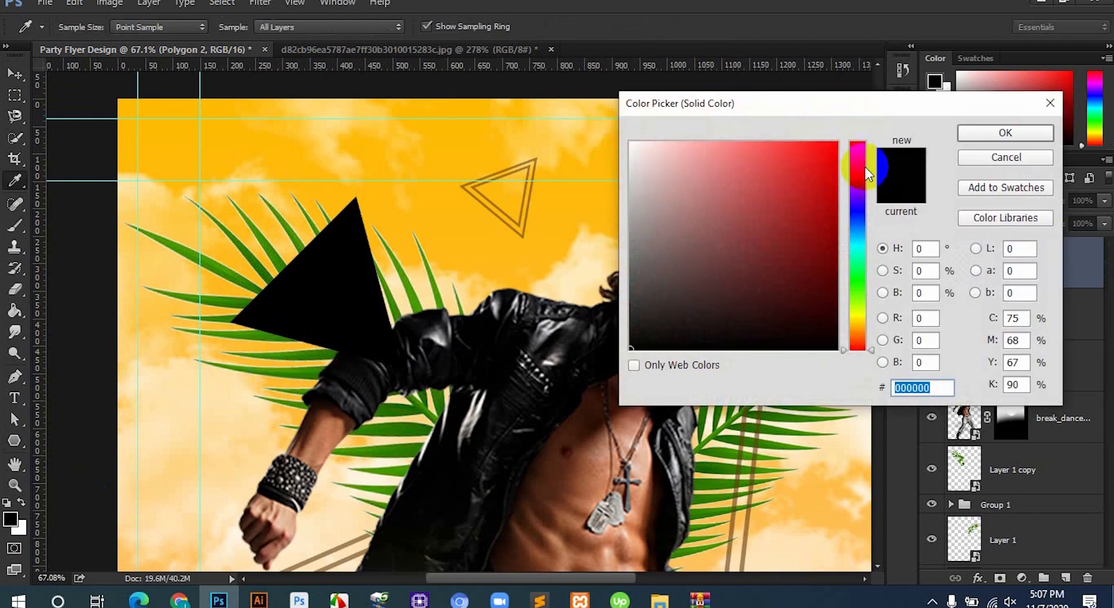
left_click(857, 325)
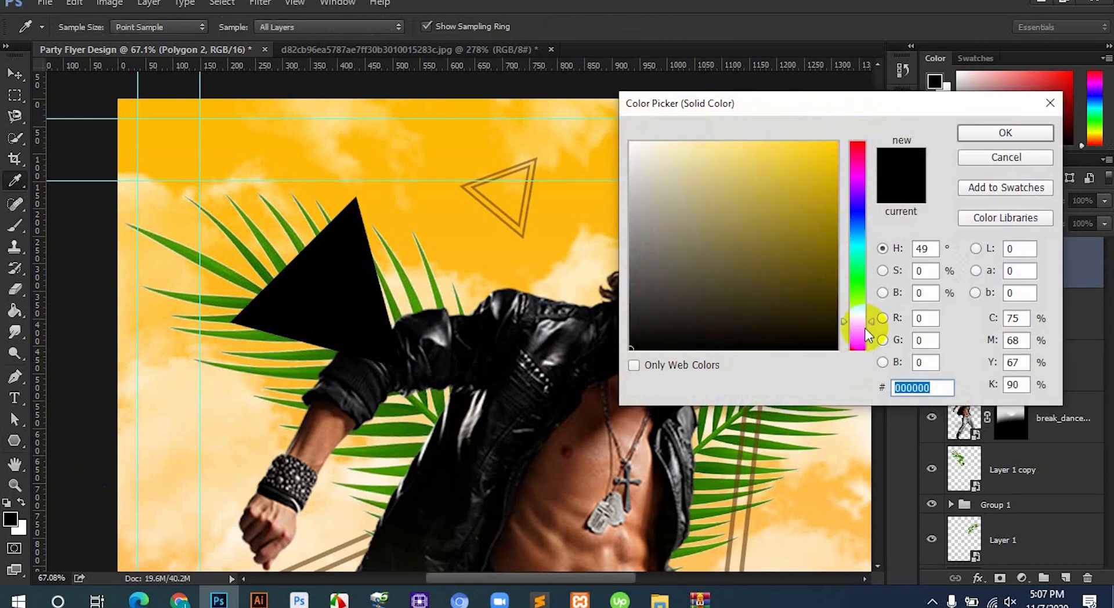
left_click(857, 340)
left_click(840, 161)
left_click_drag(853, 152, 862, 145)
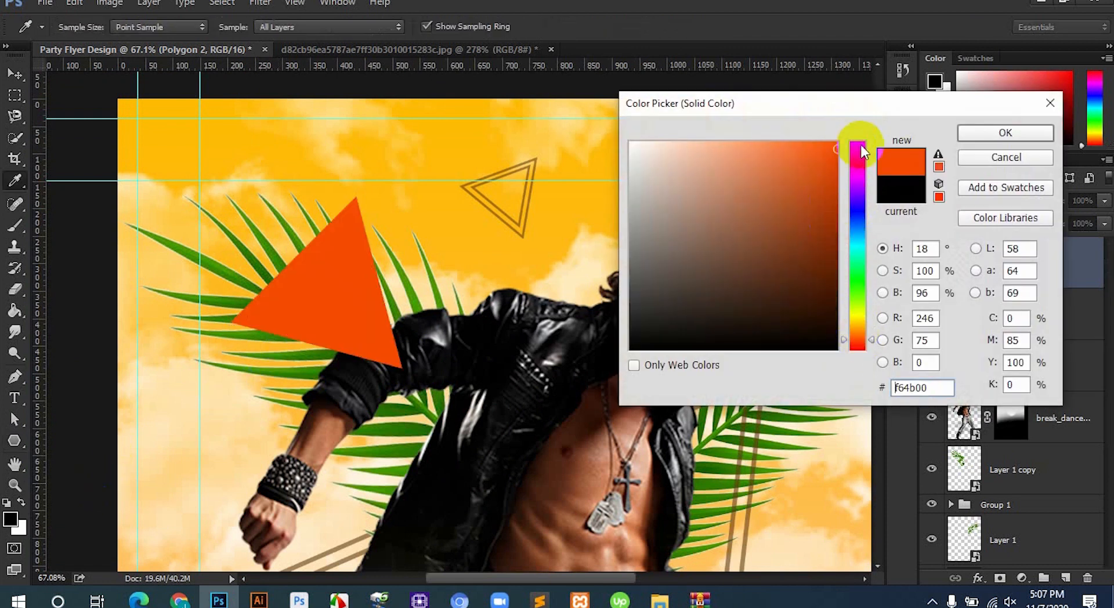
left_click(982, 134)
Duplicate the orange triangle and rotate the copy slightly so its corners are offset from the original.
left_click(16, 79)
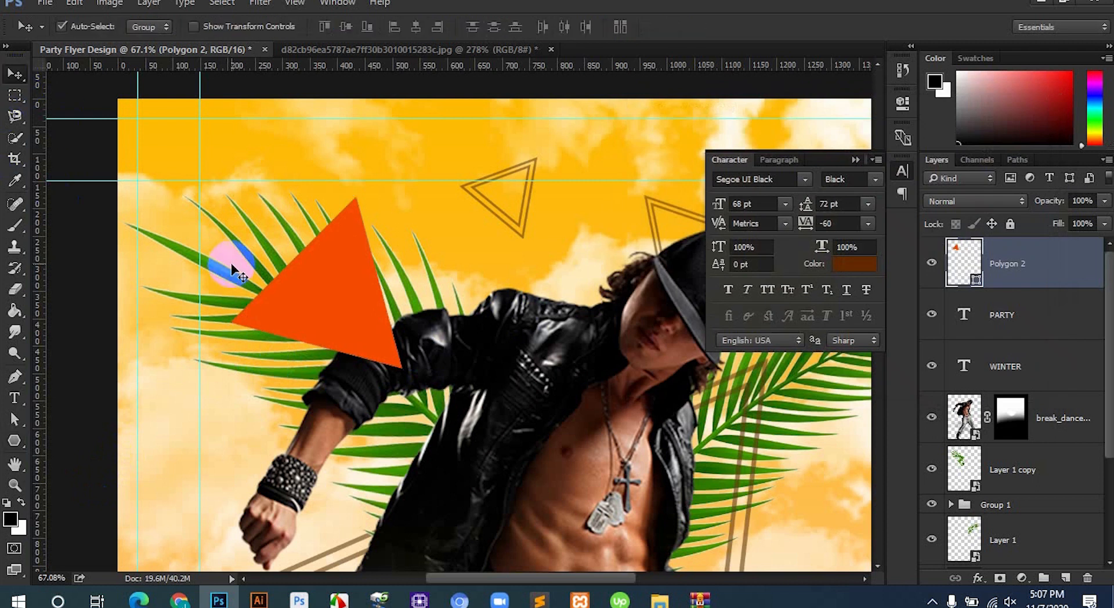
key("ctrl+j")
key("ctrl+t")
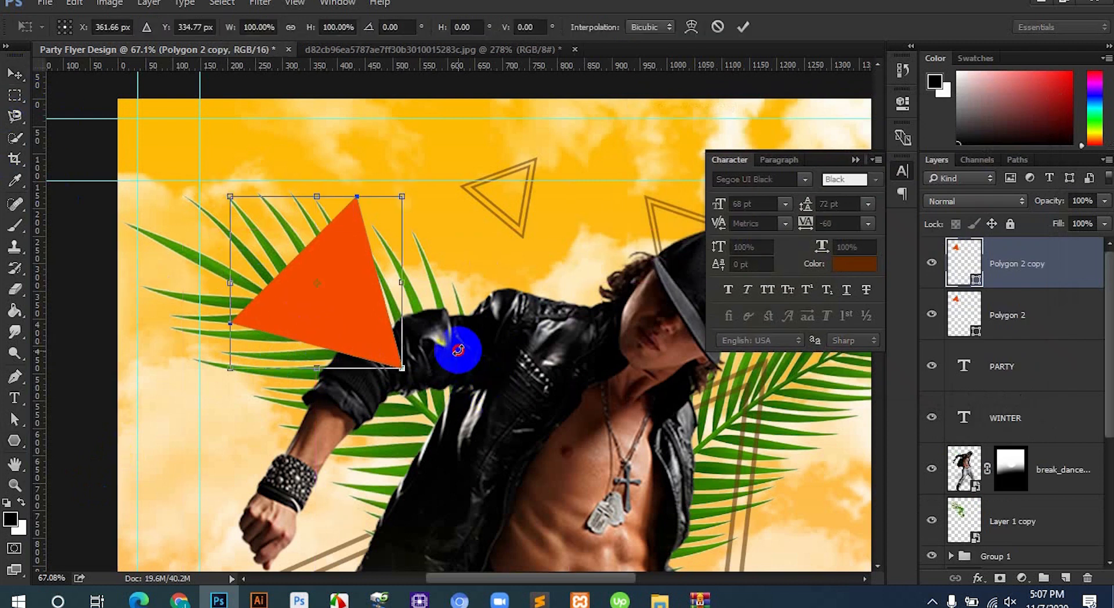
left_click_drag(455, 348, 469, 319)
key("Return")
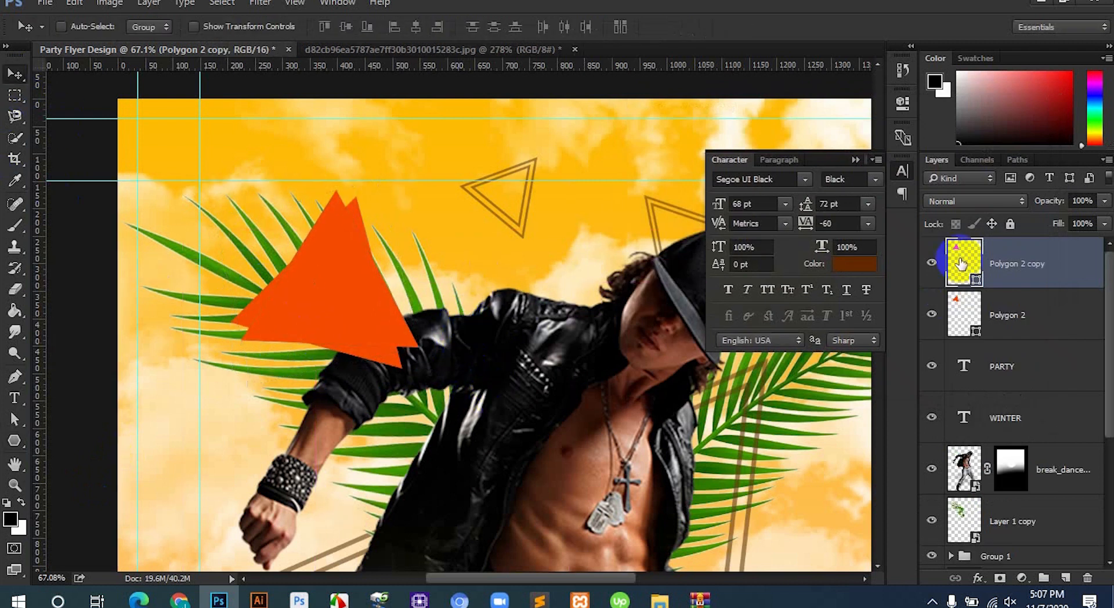
Fill the upper triangle copy with white #ffffff.
double_click(963, 259)
left_click(632, 143)
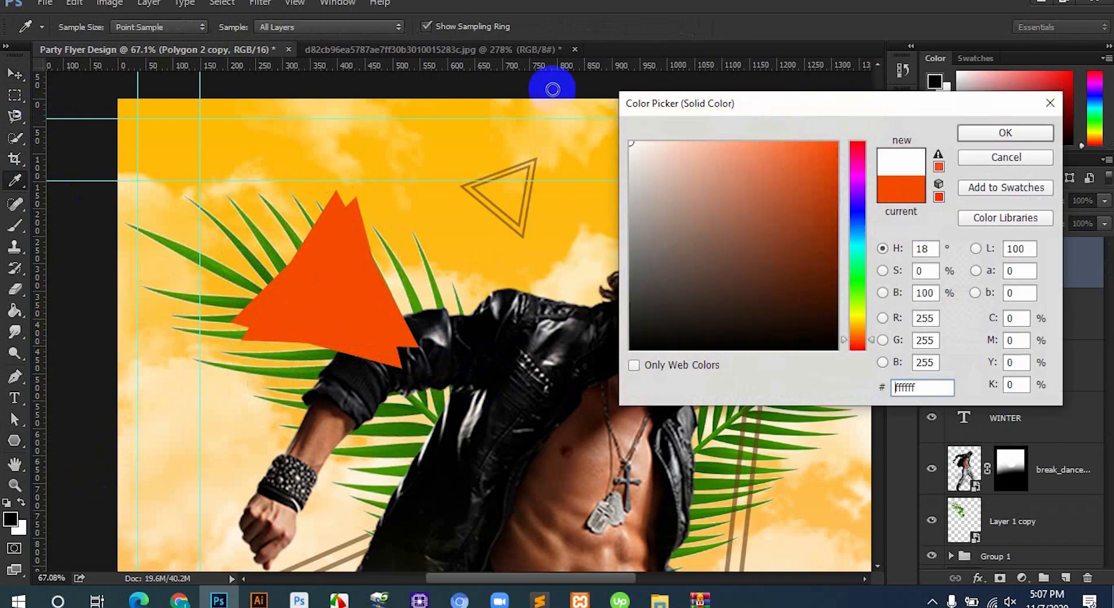
left_click(1021, 136)
Select both triangles and rotate them together clockwise so the white triangle has a nearly vertical edge facing the dancer.
left_click(1022, 325, "shift")
key("ctrl+t")
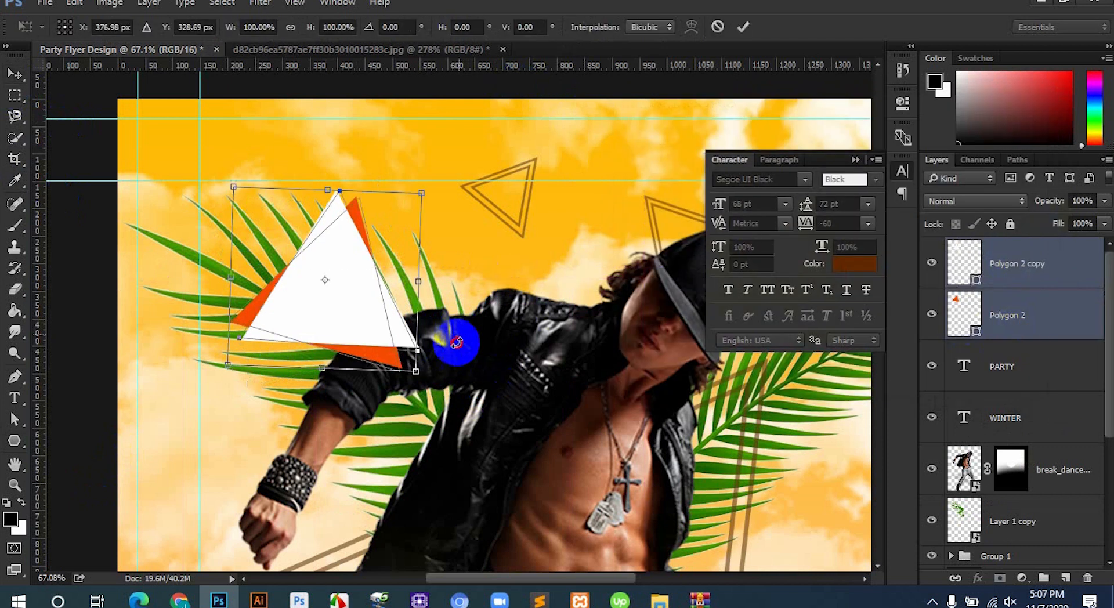
left_click_drag(455, 359, 398, 372)
key("Return")
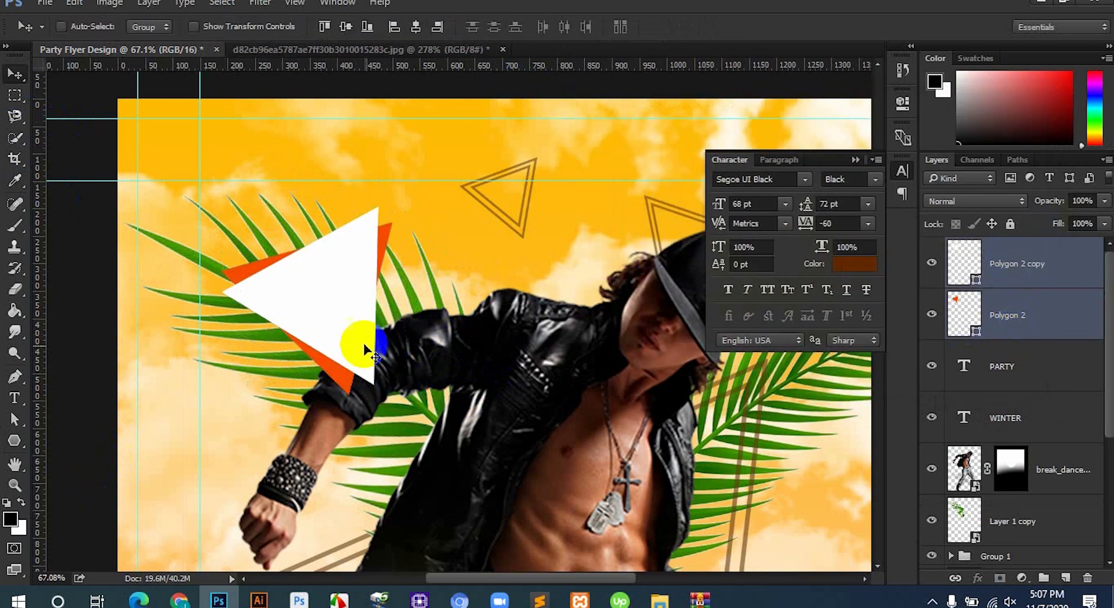
Add brown centred text SUN, NOVEMBER 20 and 2020 on three lines over the white triangle, with SUN in Segoe UI Black.
left_click(26, 399)
left_click(493, 276)
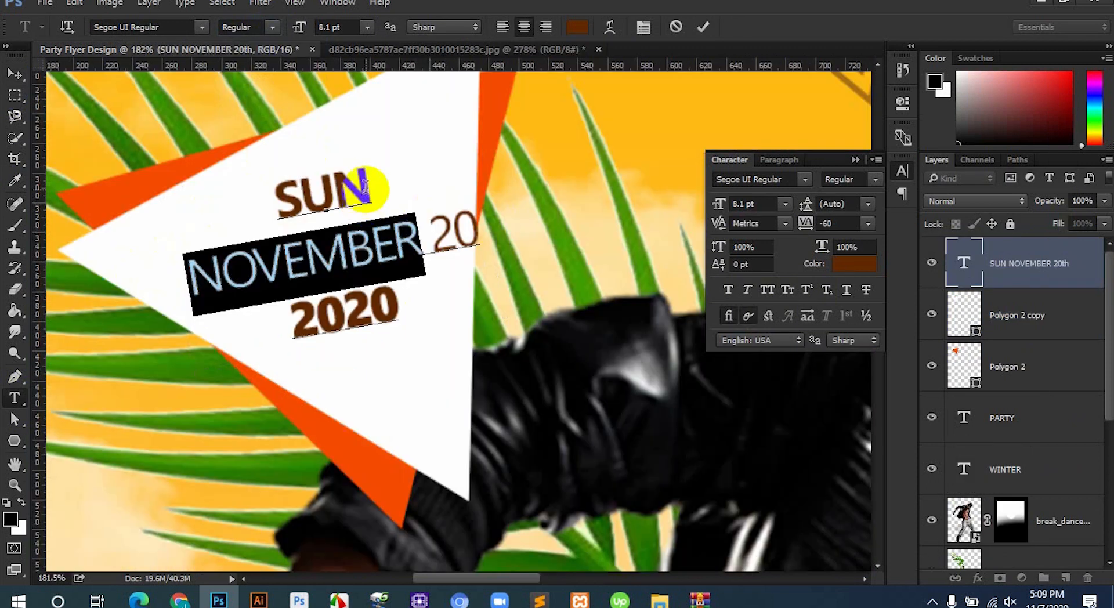
left_click_drag(368, 184, 269, 201)
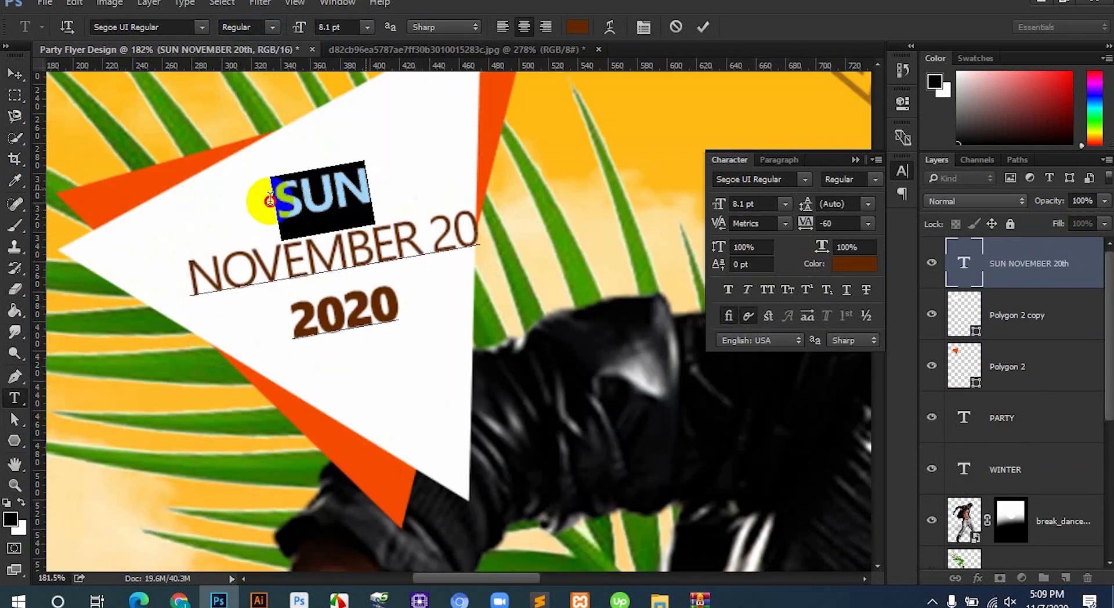
left_click(272, 27)
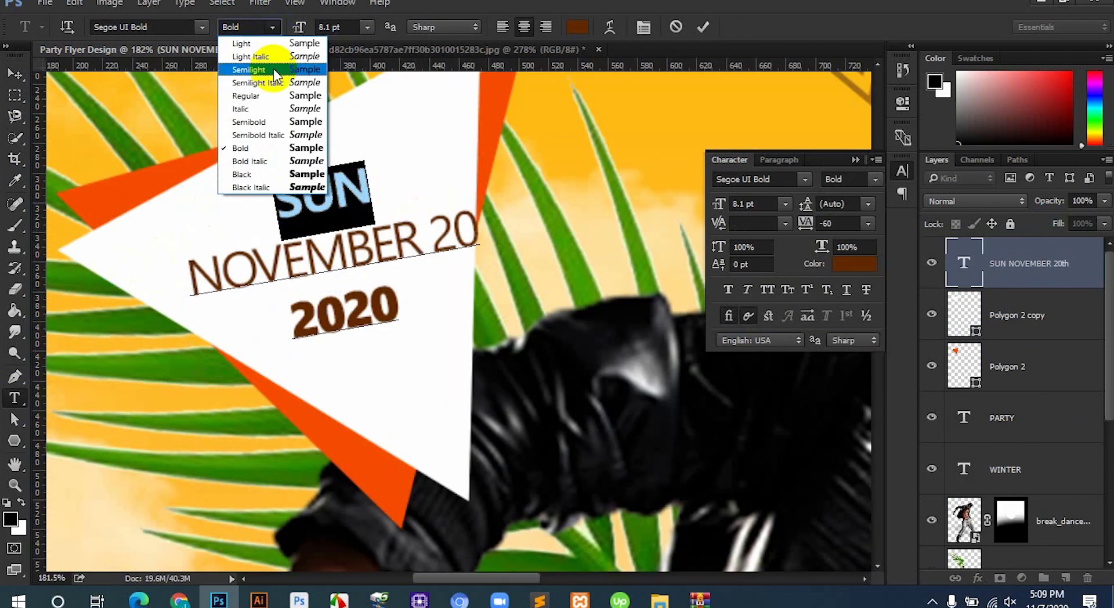
left_click(256, 173)
Reduce the NOVEMBER 20 line to 4 pt.
left_click_drag(480, 242, 174, 270)
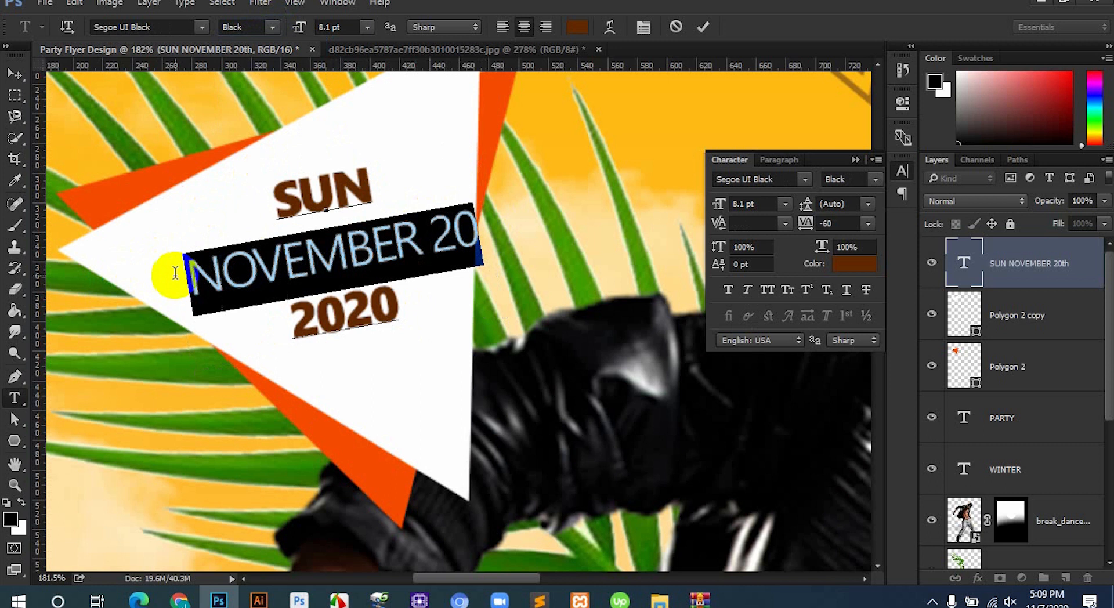
type("4")
key("Return")
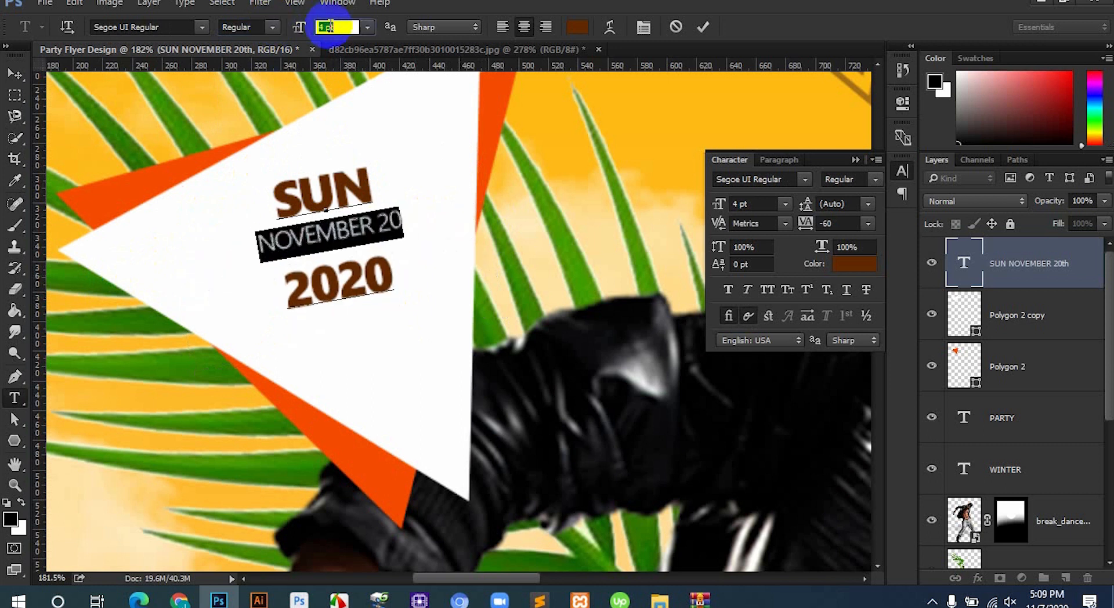
Set the leading of the 2020 line to 8 pt so it sits just under the month line.
left_click(398, 256)
left_click_drag(398, 256, 251, 294)
left_click(839, 204)
scroll(839, 204, "up", 8)
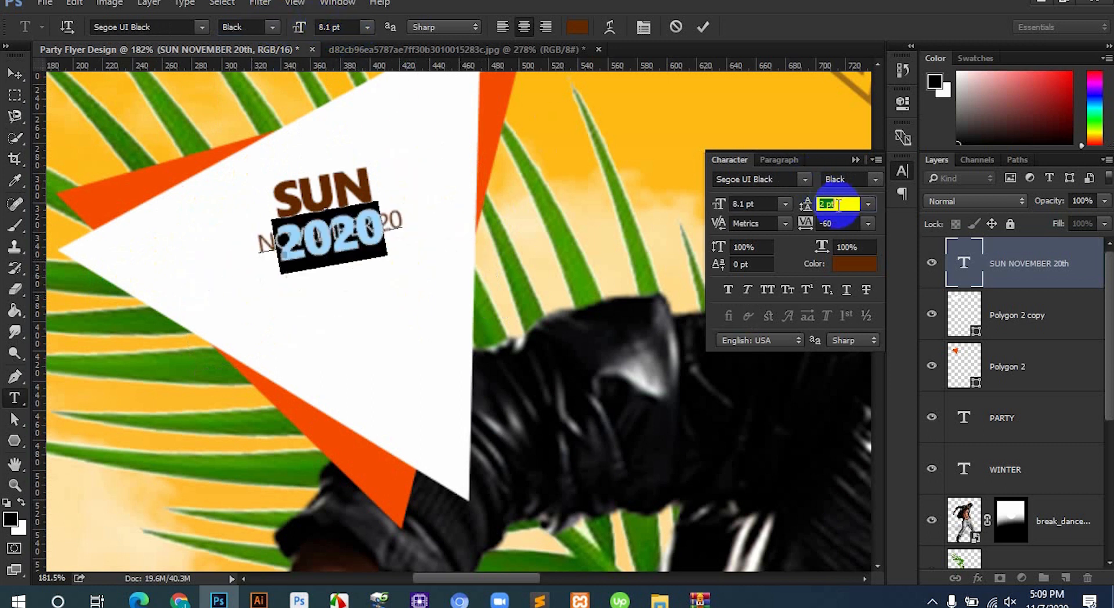
scroll(838, 204, "down", 1)
scroll(838, 204, "up", 1)
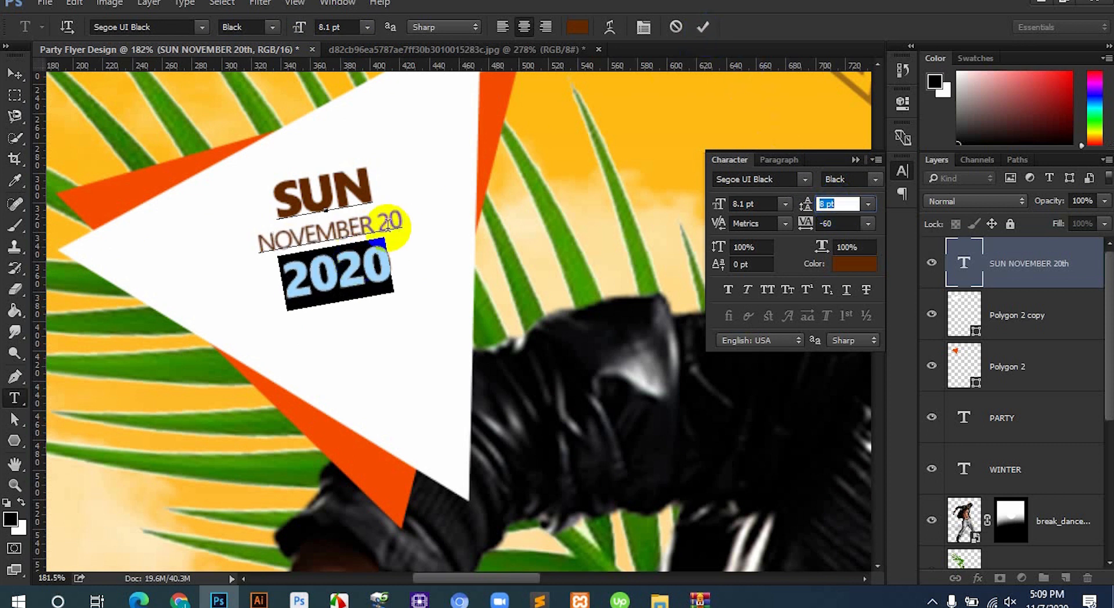
Insert a comma before 20 in the date text and set the NOVEMBER line's leading to Auto.
left_click_drag(378, 222, 399, 221)
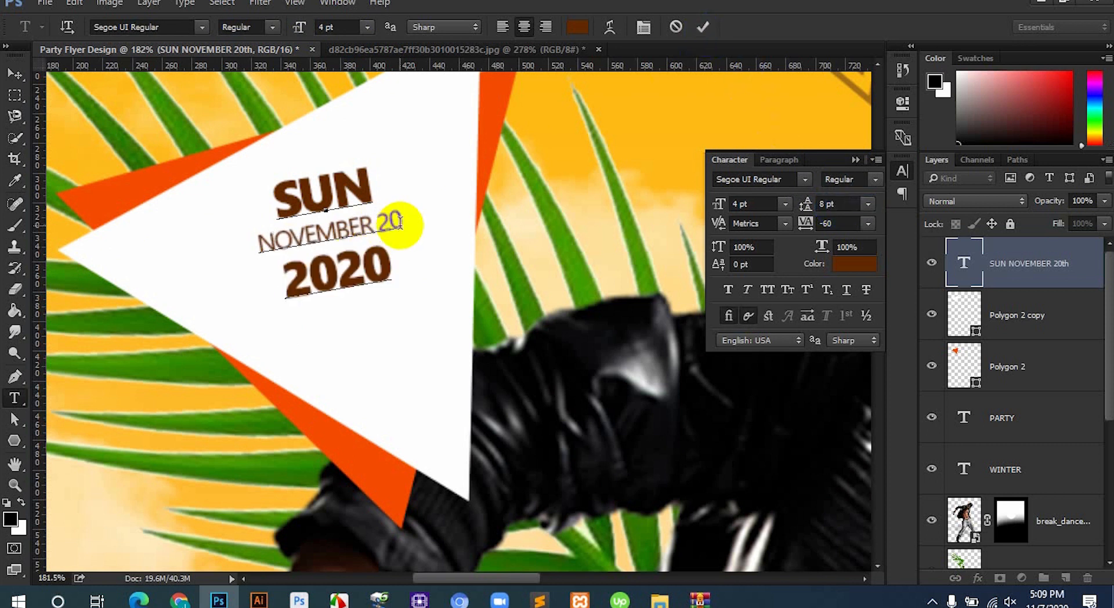
type(",")
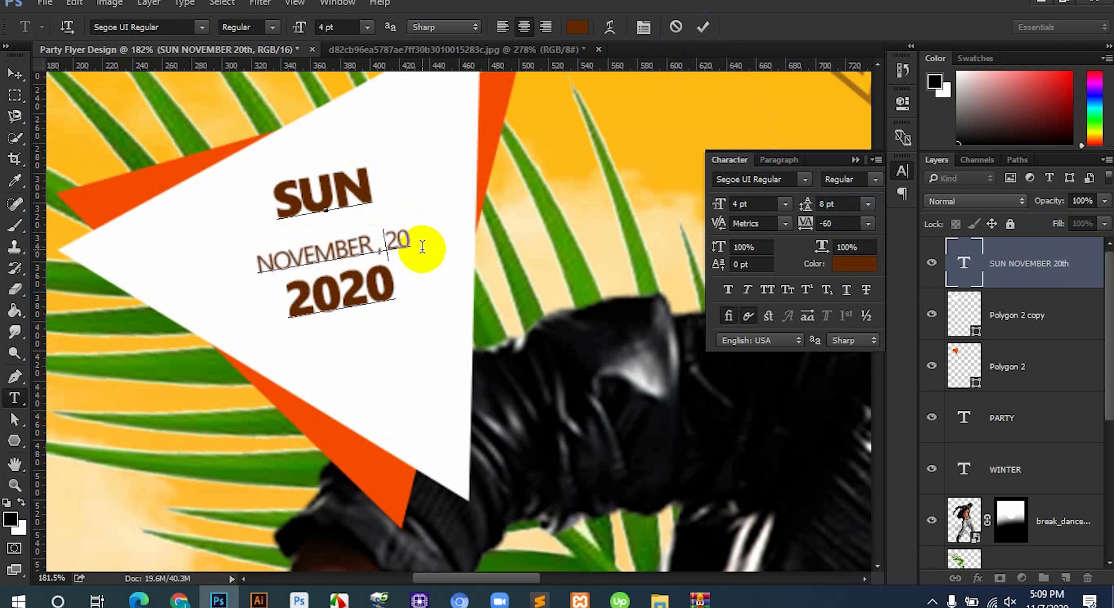
left_click_drag(378, 200, 228, 205)
left_click_drag(401, 244, 137, 273)
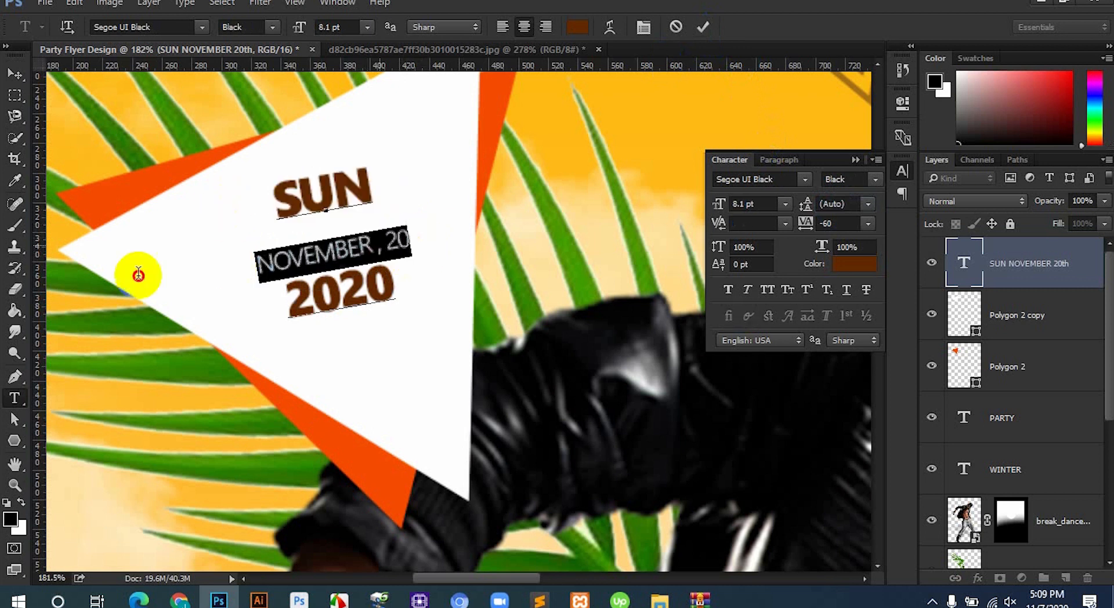
left_click(862, 205)
left_click(852, 222)
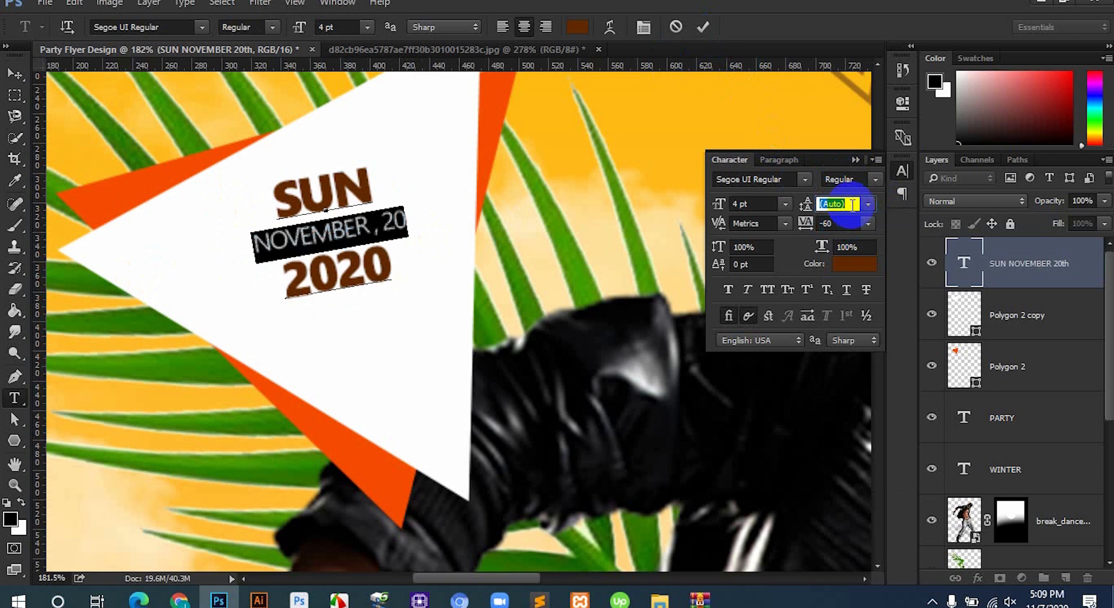
left_click(703, 27)
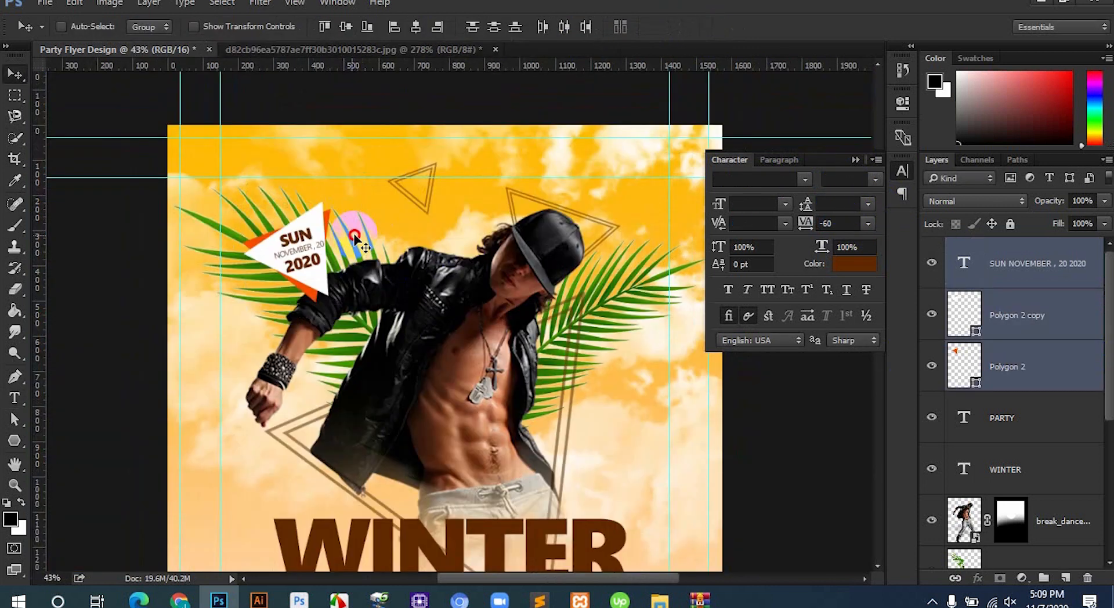
Move the date text and both triangles below the opposite palm leaf beside the dancer's torso, and rotate them clockwise.
left_click_drag(355, 238, 552, 310)
key("ctrl+0")
scroll(374, 232, "down", 2)
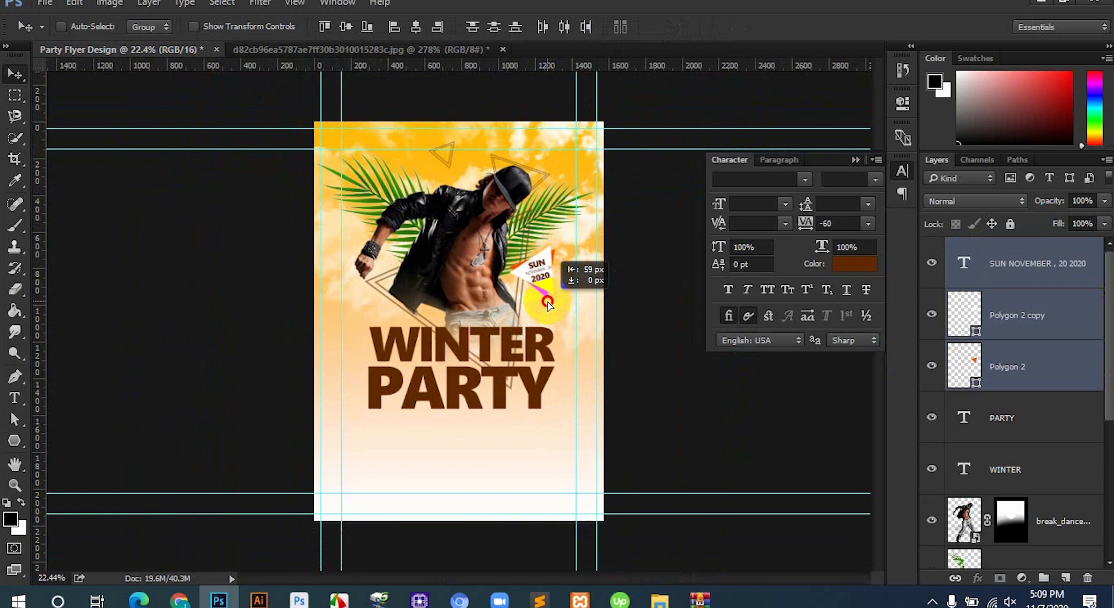
key("ctrl+t")
left_click_drag(587, 292, 571, 323)
key("Return")
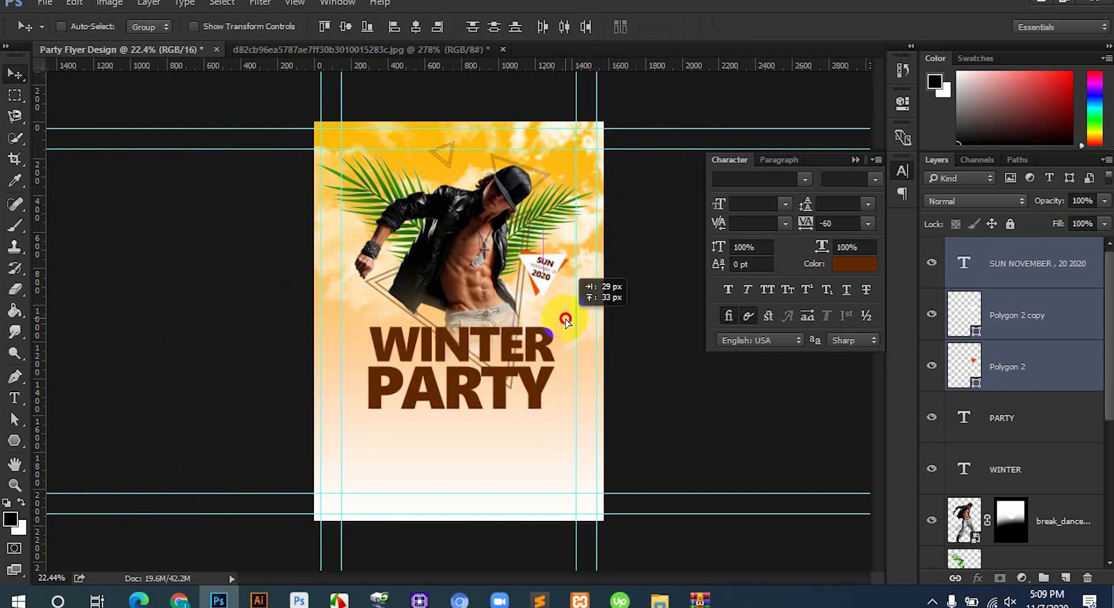
Recolour the rear orange triangle of the date badge to the title's brown, #612700.
scroll(603, 279, "up", 5)
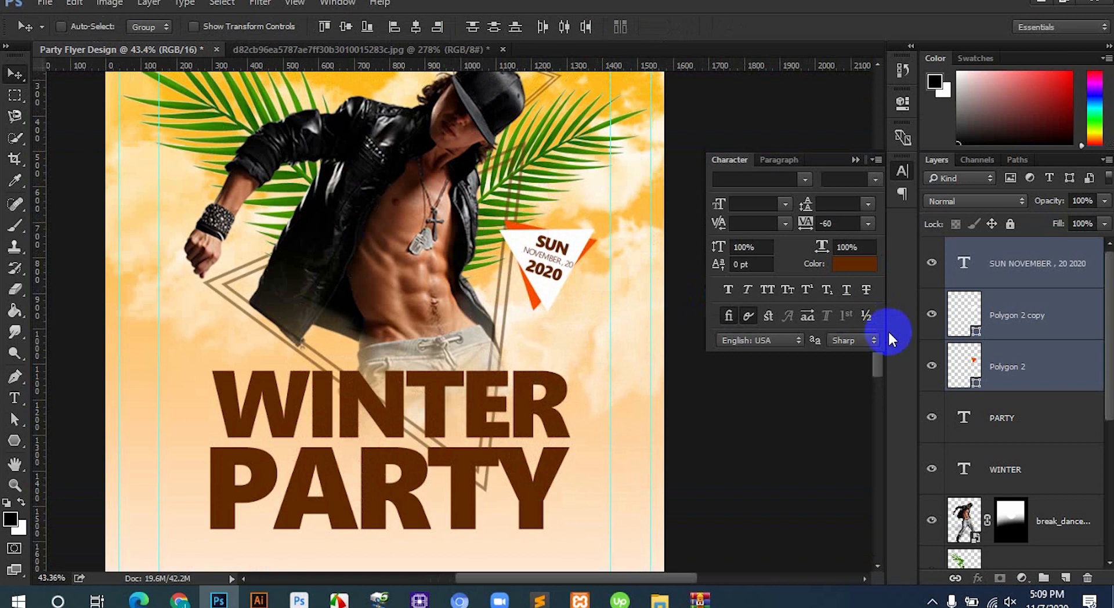
double_click(964, 365)
left_click(542, 400)
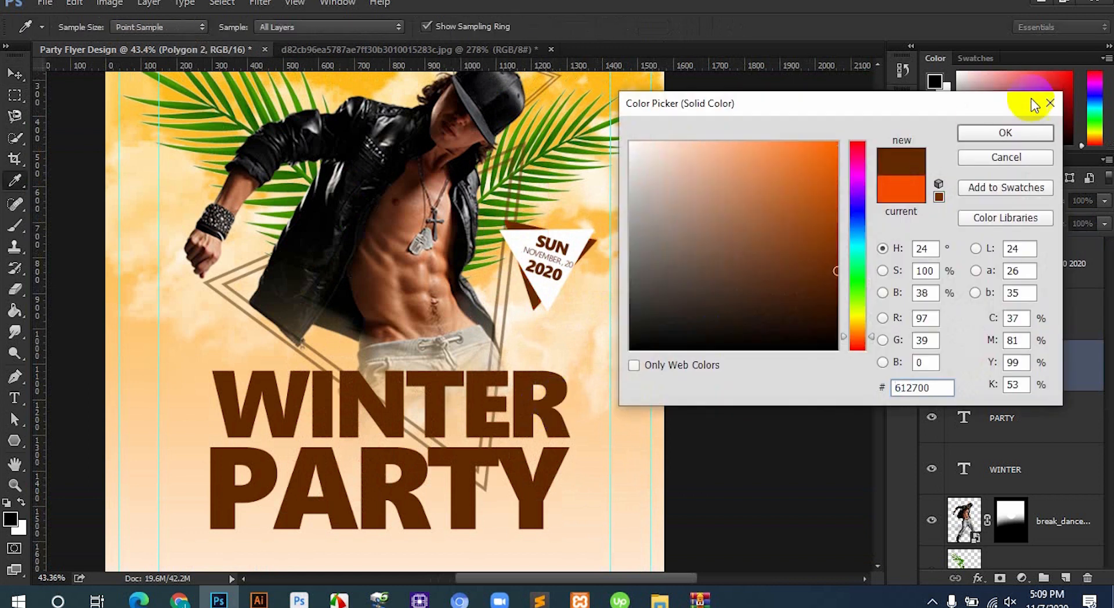
left_click(1006, 133)
Group the date text layer with both triangle layers.
left_click(1031, 282, "shift")
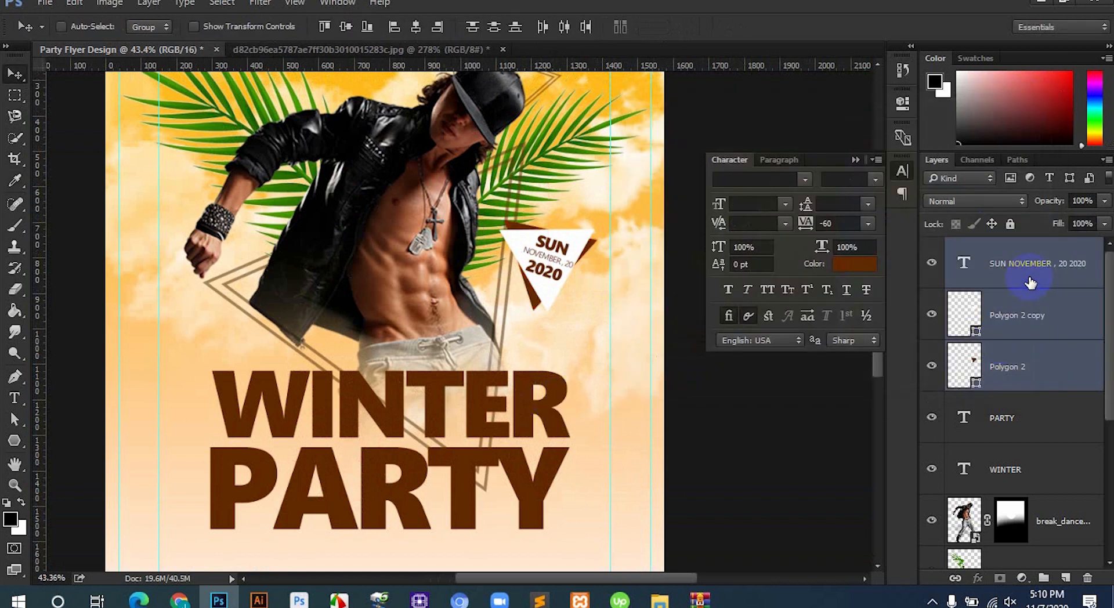
key("ctrl+g")
key("ctrl+0")
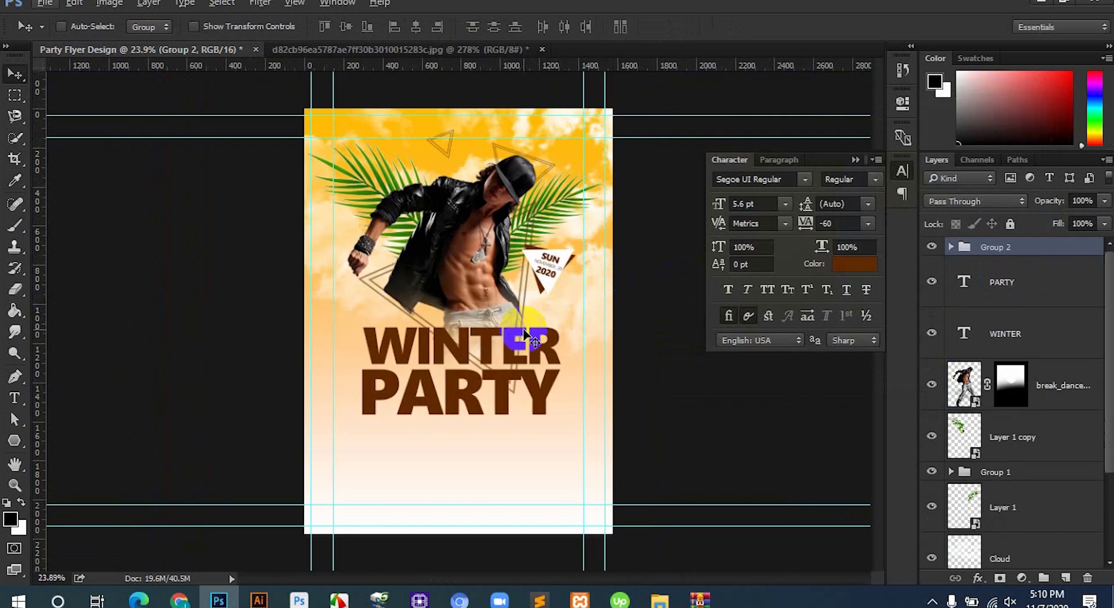
Duplicate the PARTY text below the title and replace the copy's wording with three DJ names separated by vertical bars.
left_click(1025, 301)
left_click_drag(460, 416, 460, 460)
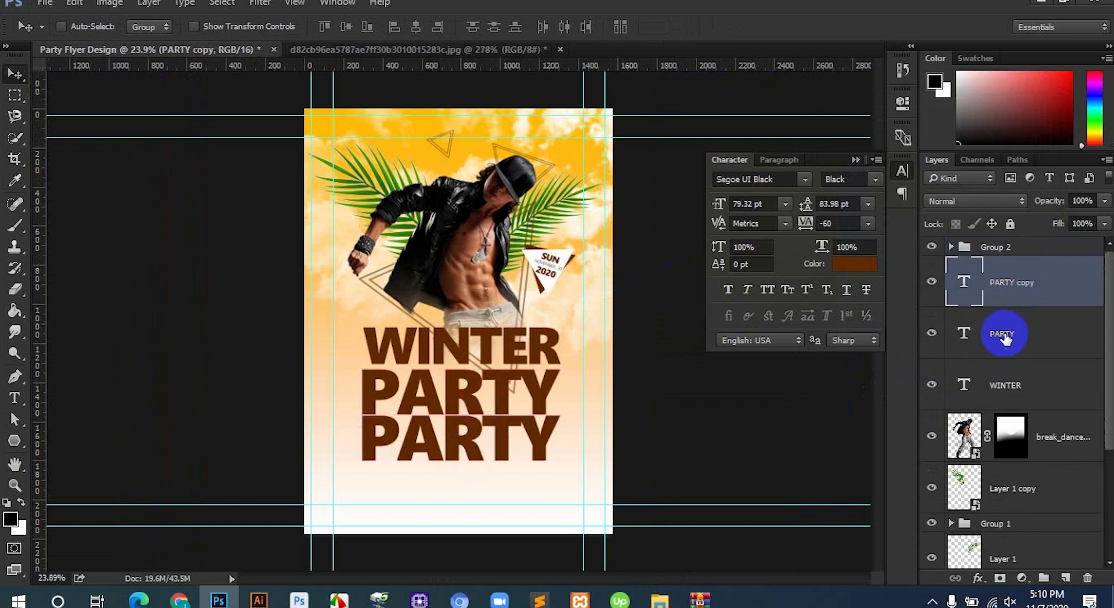
double_click(965, 283)
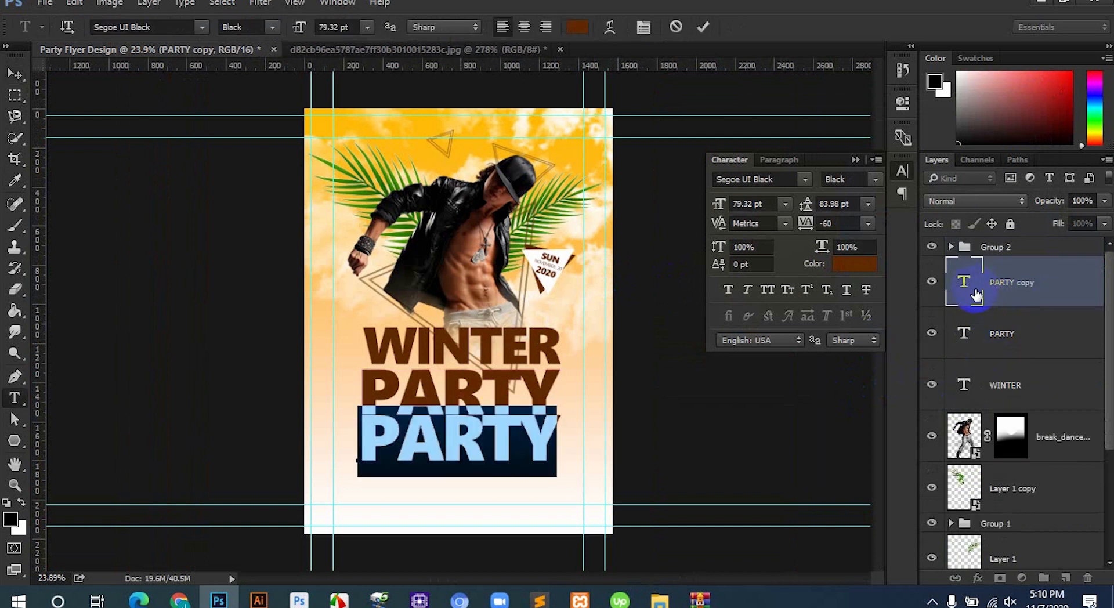
type("DJ KOWSIK | DJ MARUF | DJ MAC")
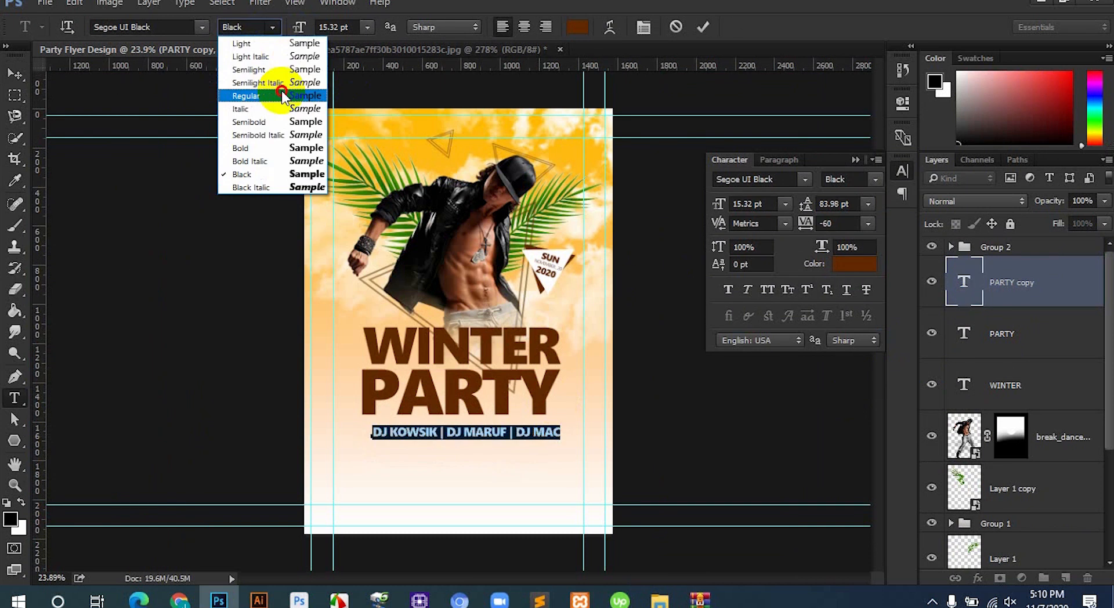
Format the DJ line in Segoe UI Regular at 14 pt with tracking 160.
left_click(283, 93)
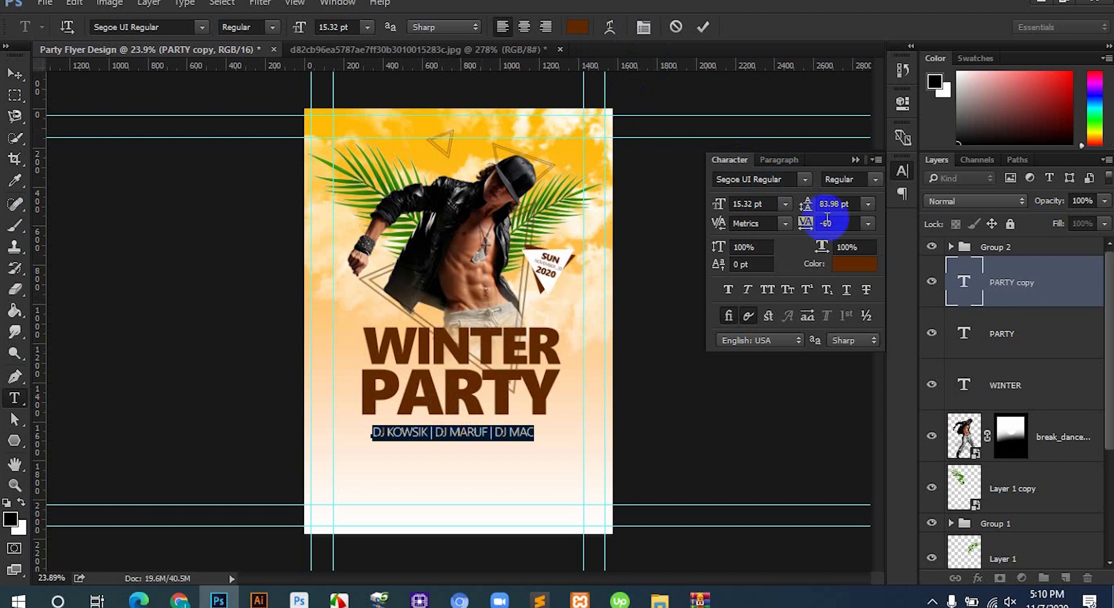
scroll(833, 224, "up", 3)
scroll(832, 224, "up", 4)
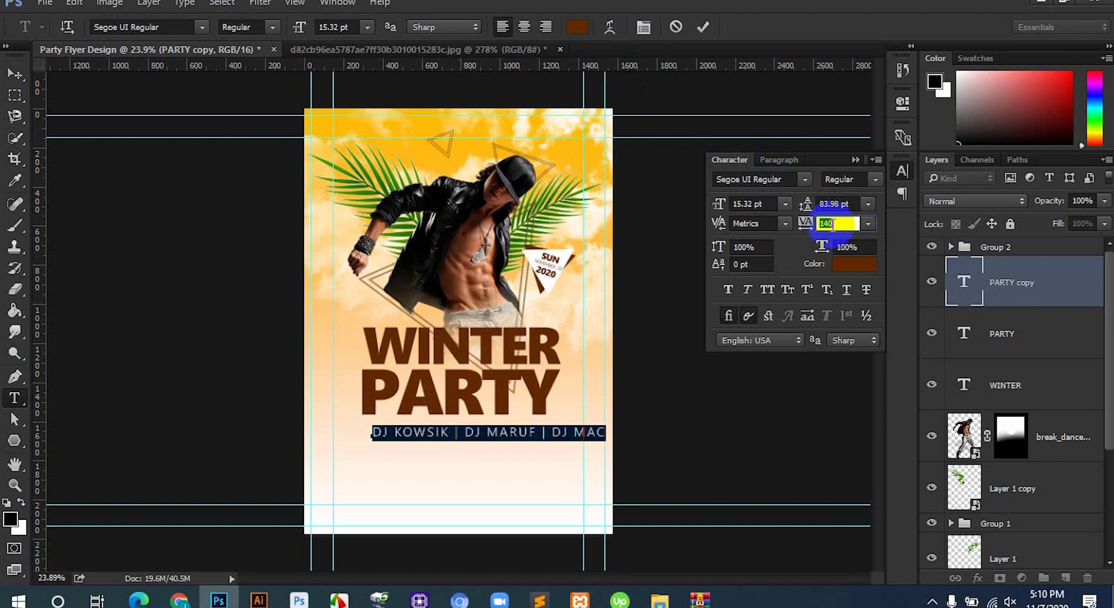
left_click(367, 27)
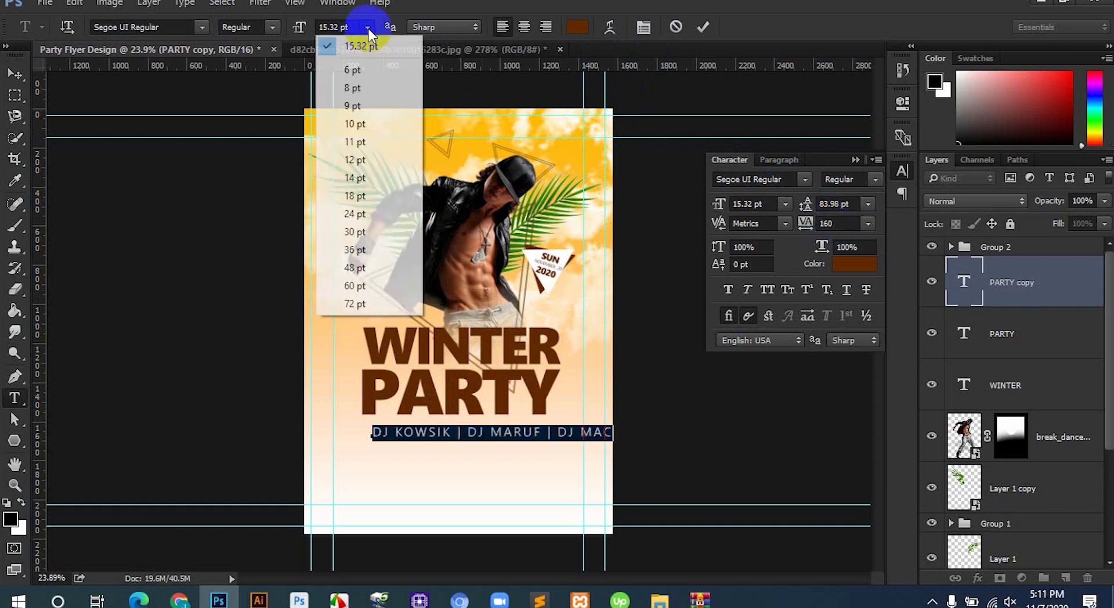
left_click(381, 178)
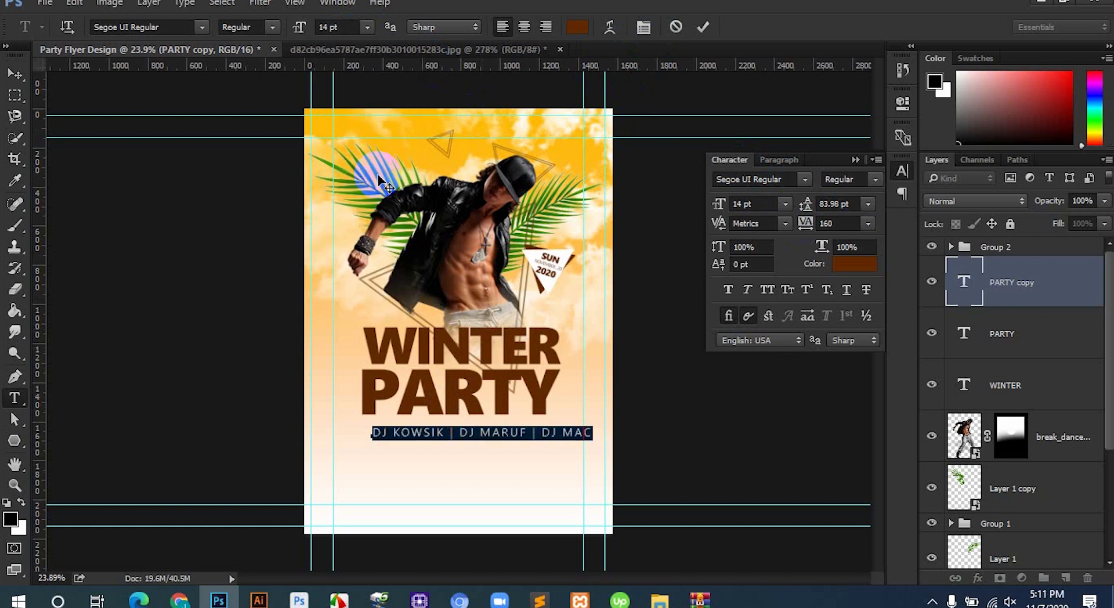
left_click(702, 27)
Select the whole canvas and centre the DJ line horizontally on the flyer.
key("v")
key("ctrl+a")
left_click(416, 27)
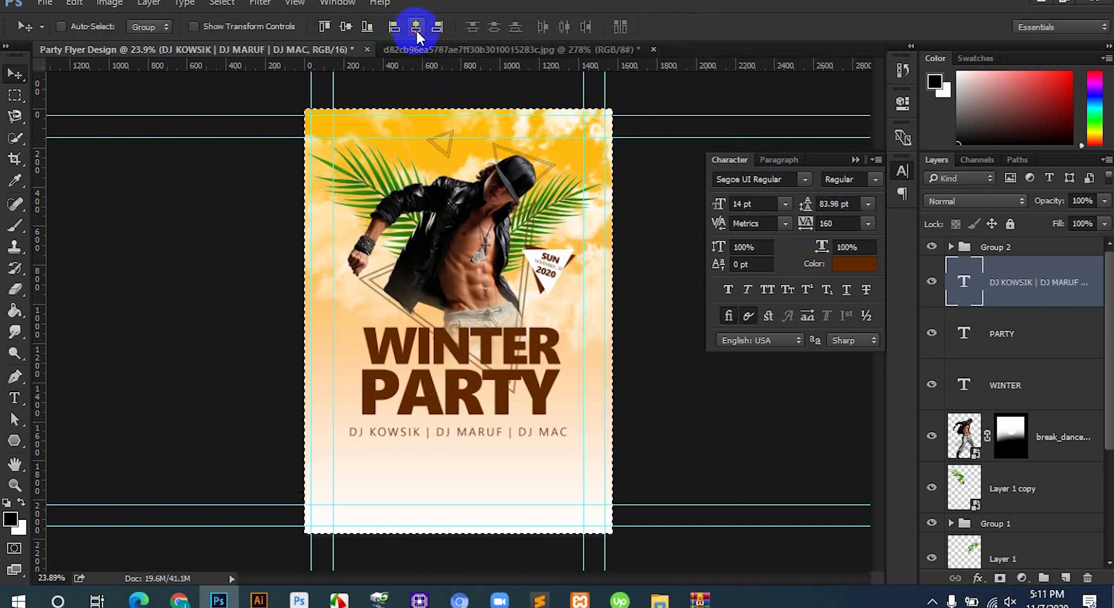
key("ctrl+shift+s")
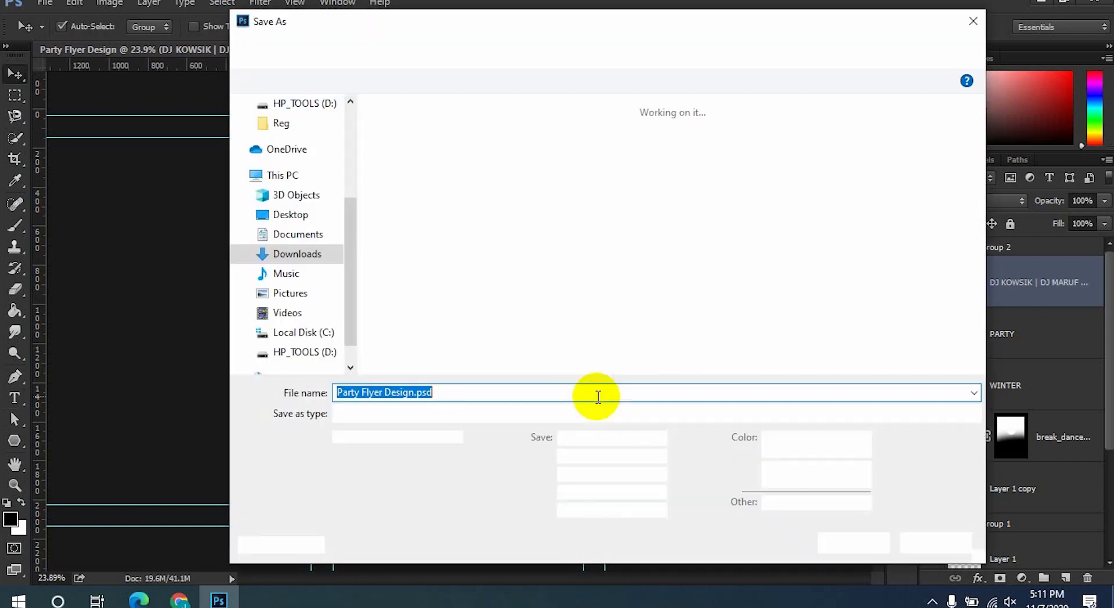
left_click(925, 542)
key("ctrl+0")
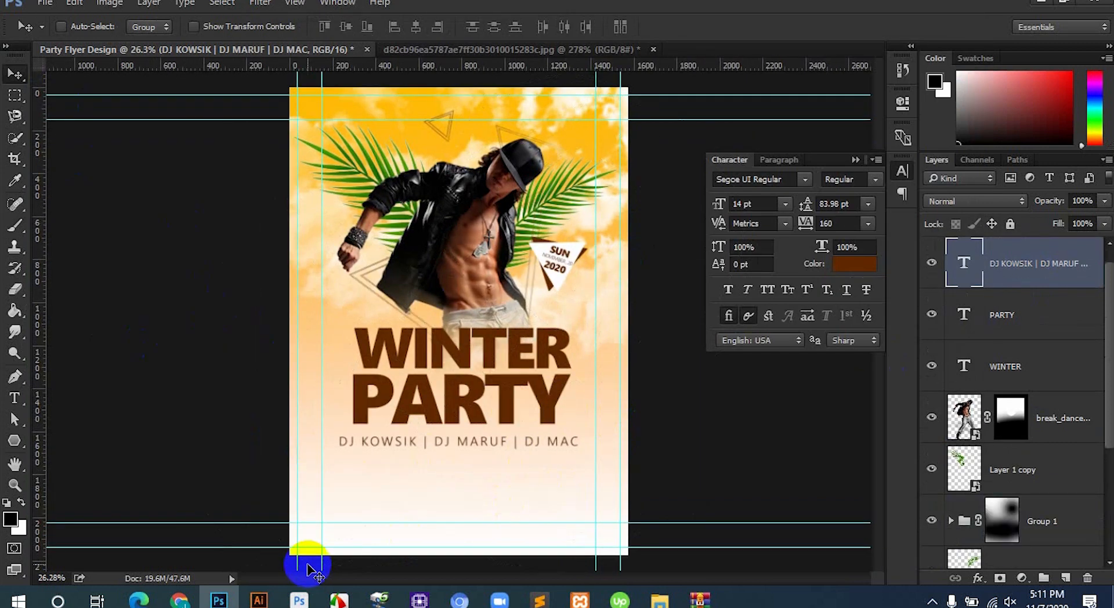
Duplicate the DJ line just below itself and replace the copy's wording with ENTRY FEE $10.00 | FULL NIGHT PARTY.
left_click_drag(433, 480, 435, 505)
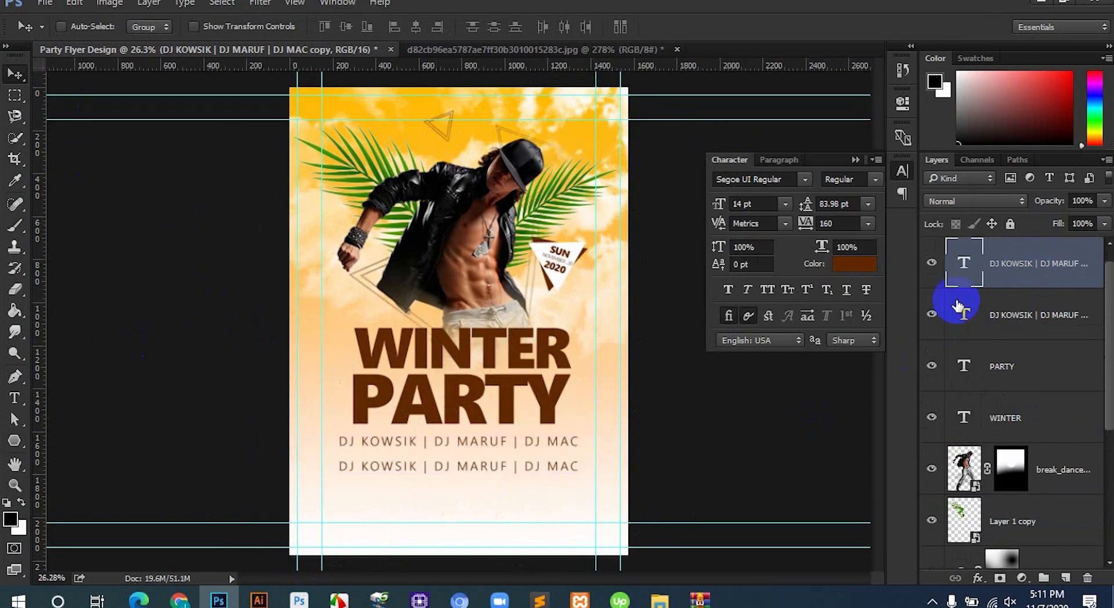
double_click(966, 264)
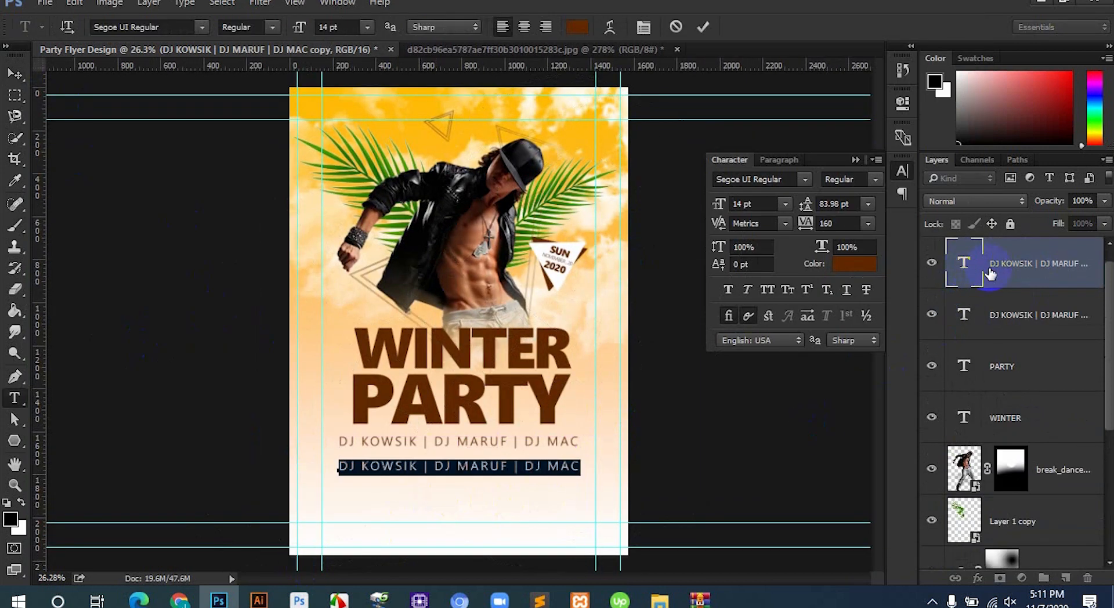
type("ENTRY")
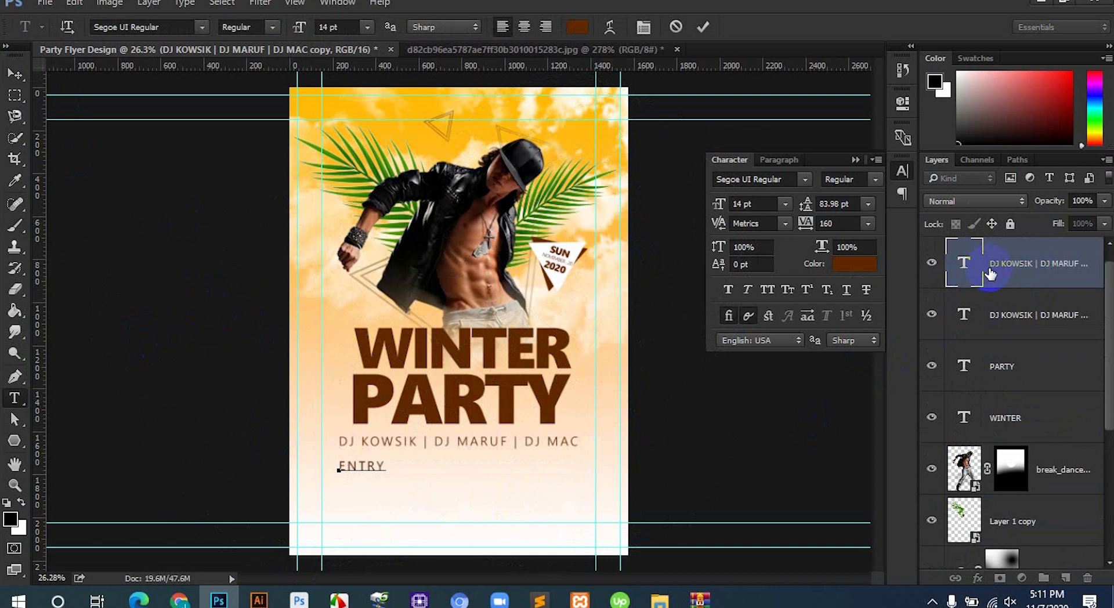
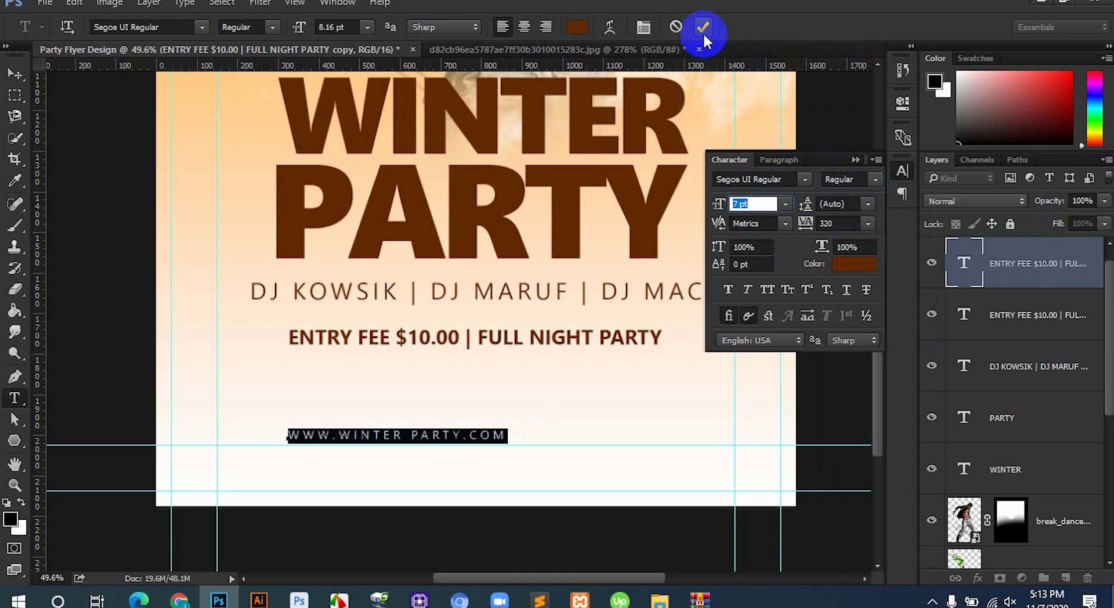
left_click(703, 29)
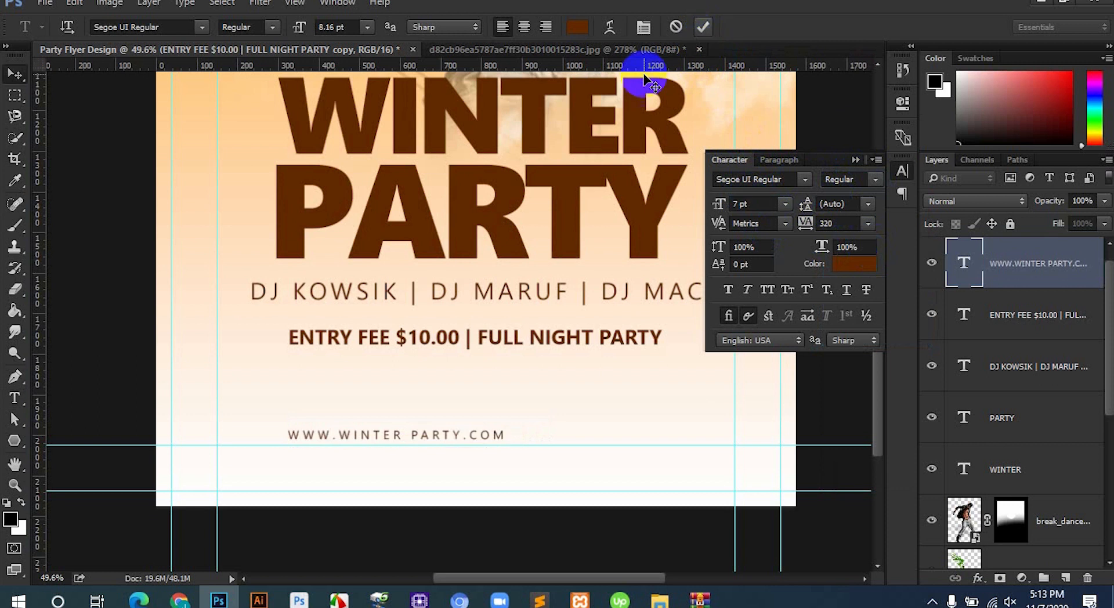
key("v")
key("ctrl+a")
left_click(416, 27)
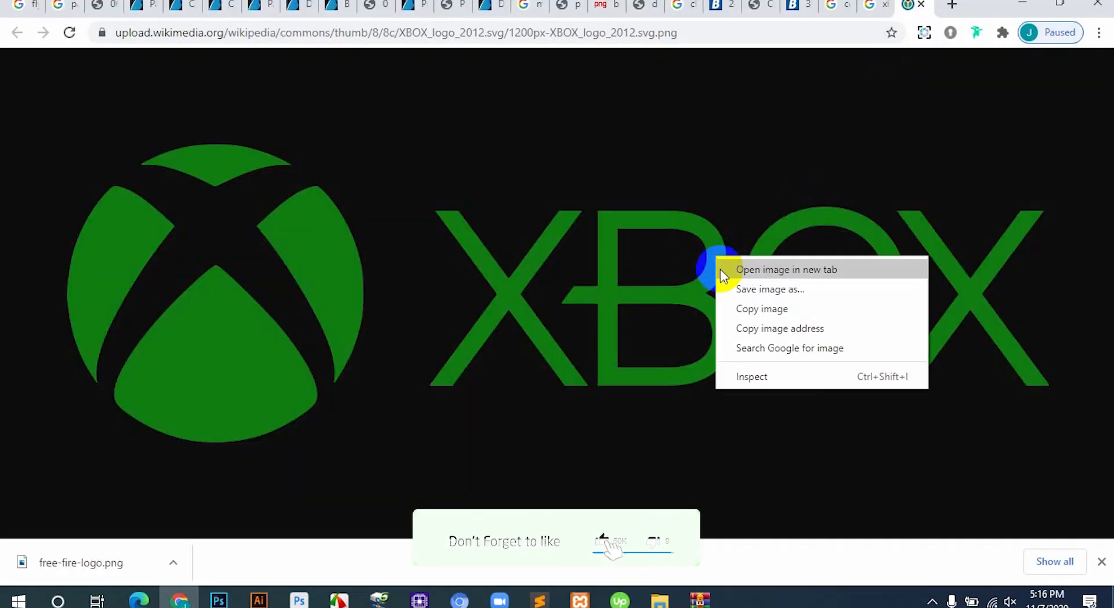
Save the XBOX logo image from the web page as a PNG and show the downloaded file in its folder.
left_click(730, 289)
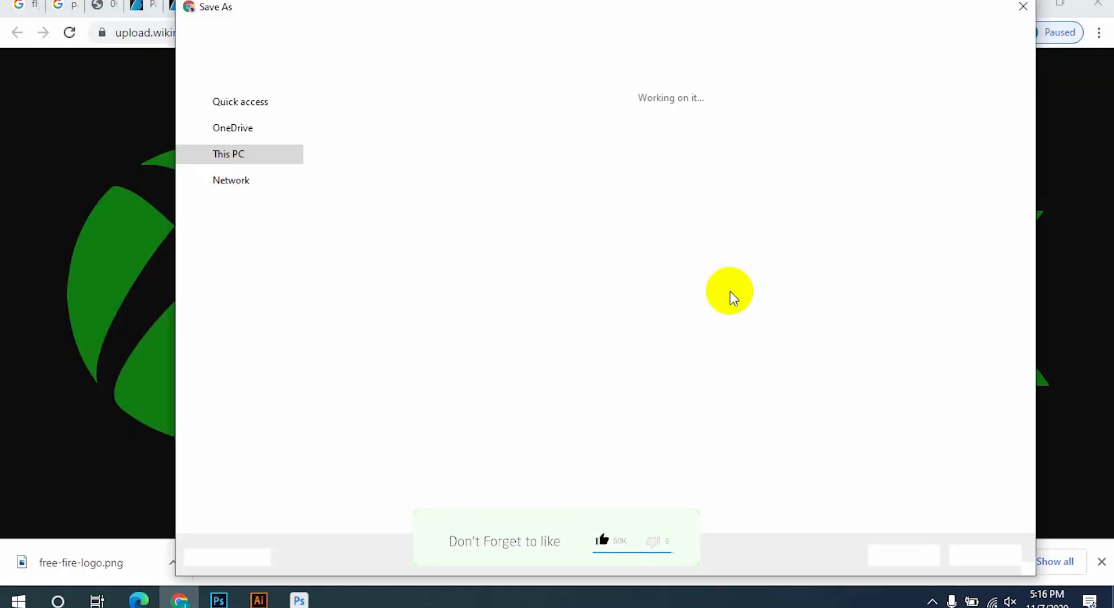
key("Return")
left_click(172, 563)
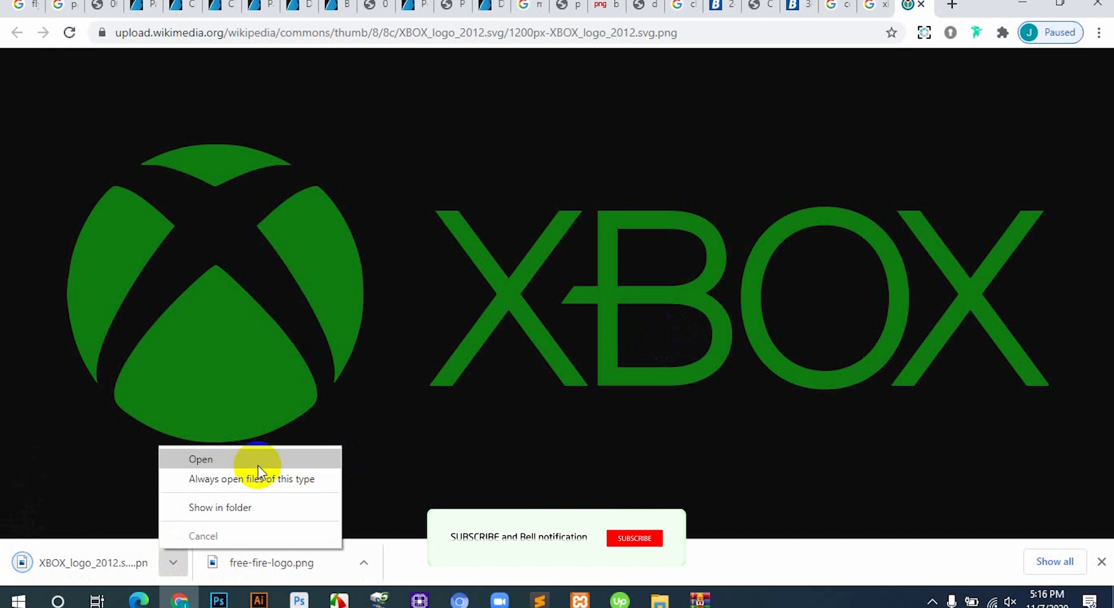
left_click(249, 505)
Place the XBOX logo in the Photoshop flyer, scaled to fit the sponsor row, and distribute the four logos by their horizontal centres.
left_click_drag(363, 413, 695, 409)
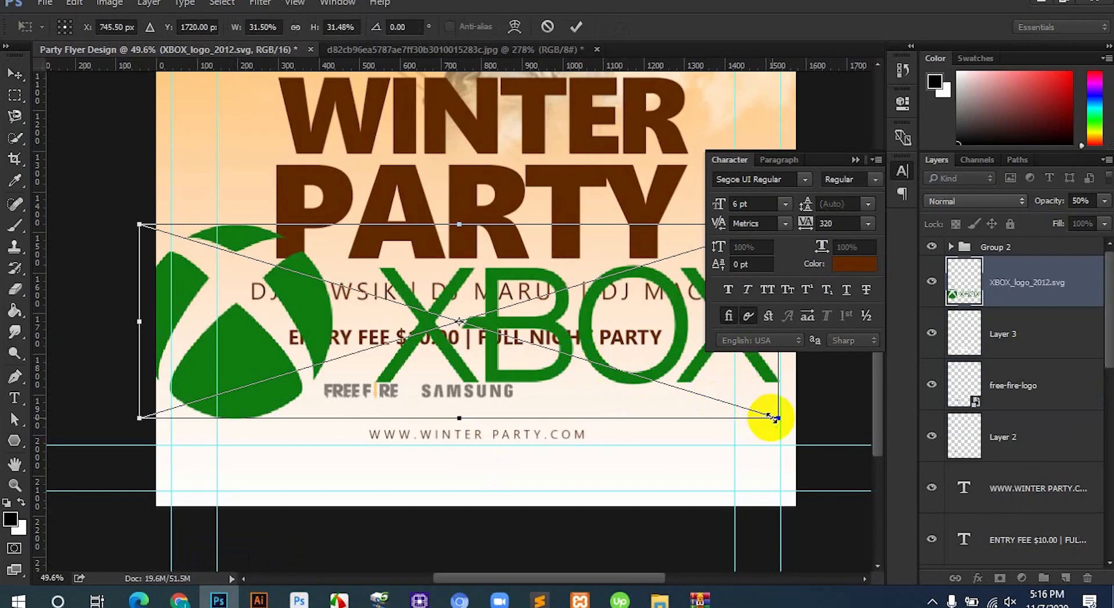
left_click_drag(778, 417, 721, 400)
key("Return")
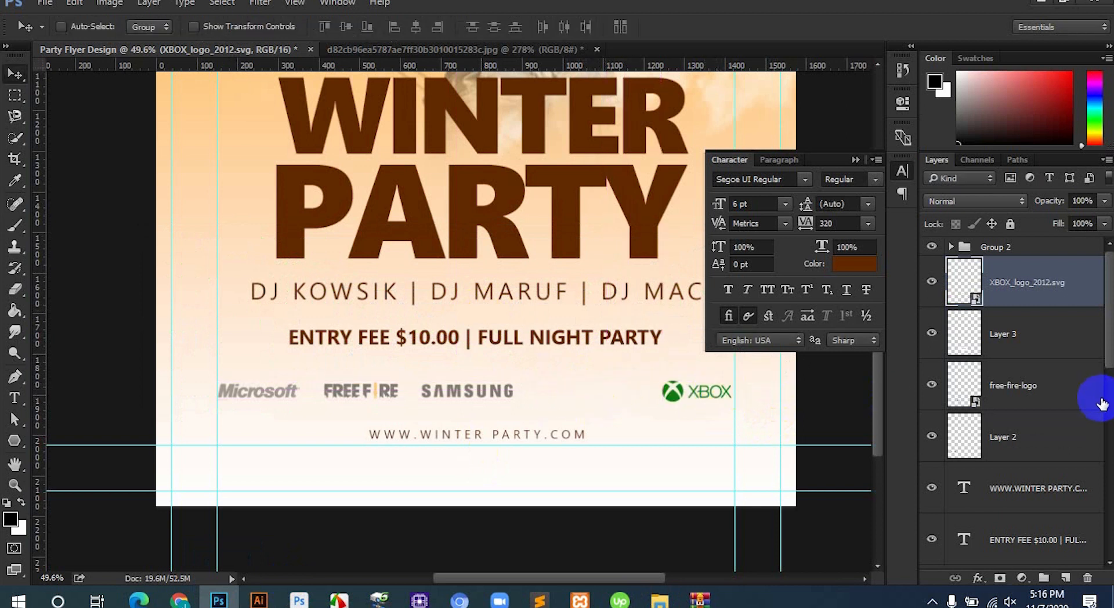
left_click(1039, 436, "shift")
left_click(568, 27)
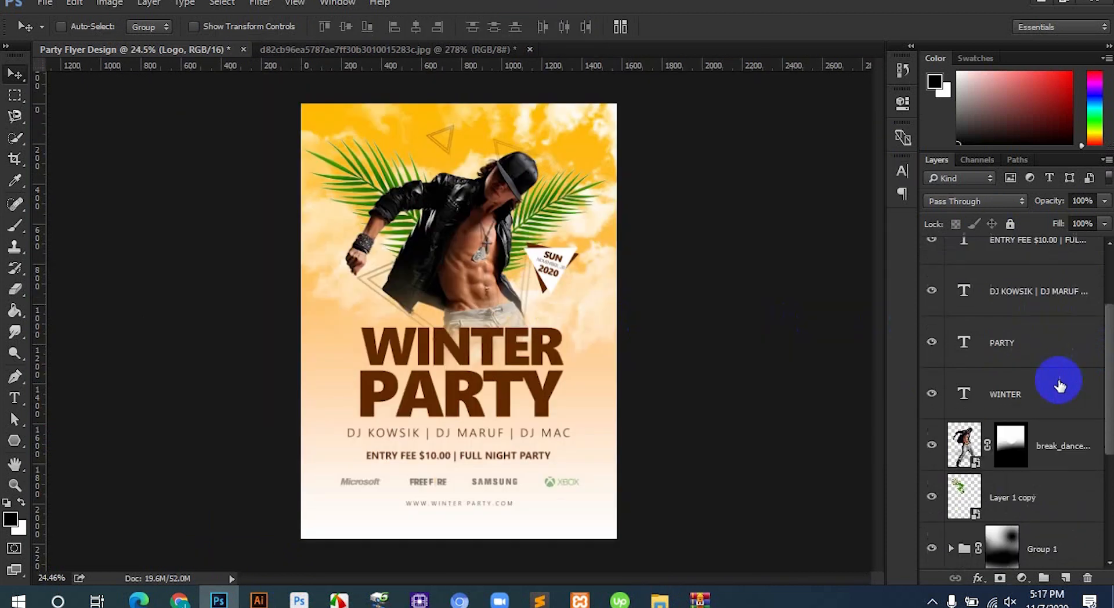
Duplicate the palm leaf left of the dancer, put the copy at the top of the layer stack and move it over the flyer's lower-right corner.
scroll(1059, 378, "down", 1)
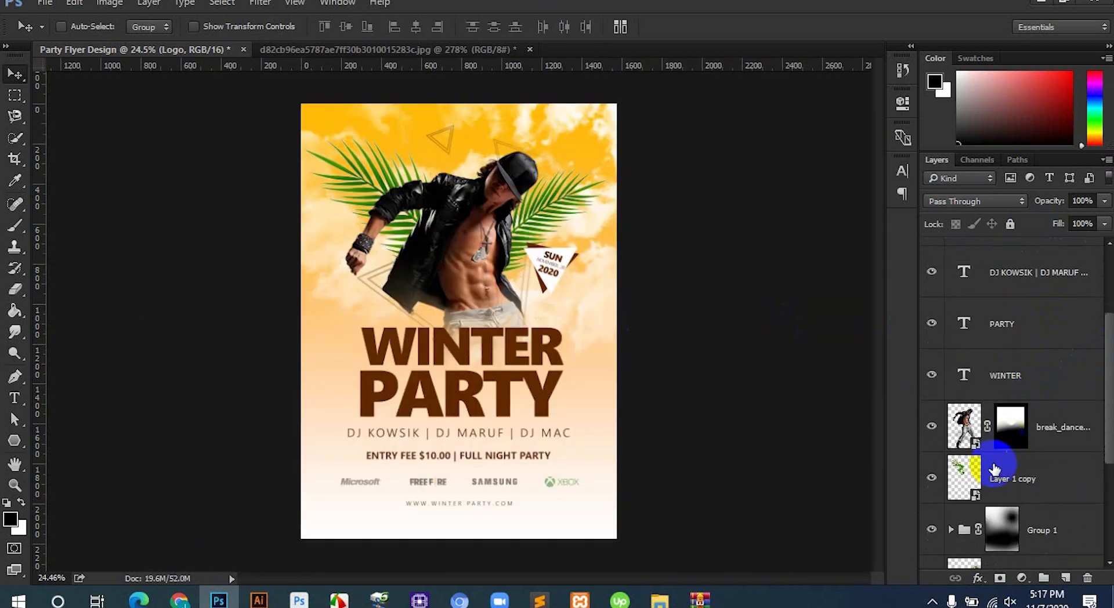
left_click(966, 472)
left_click(933, 484)
left_click(932, 480)
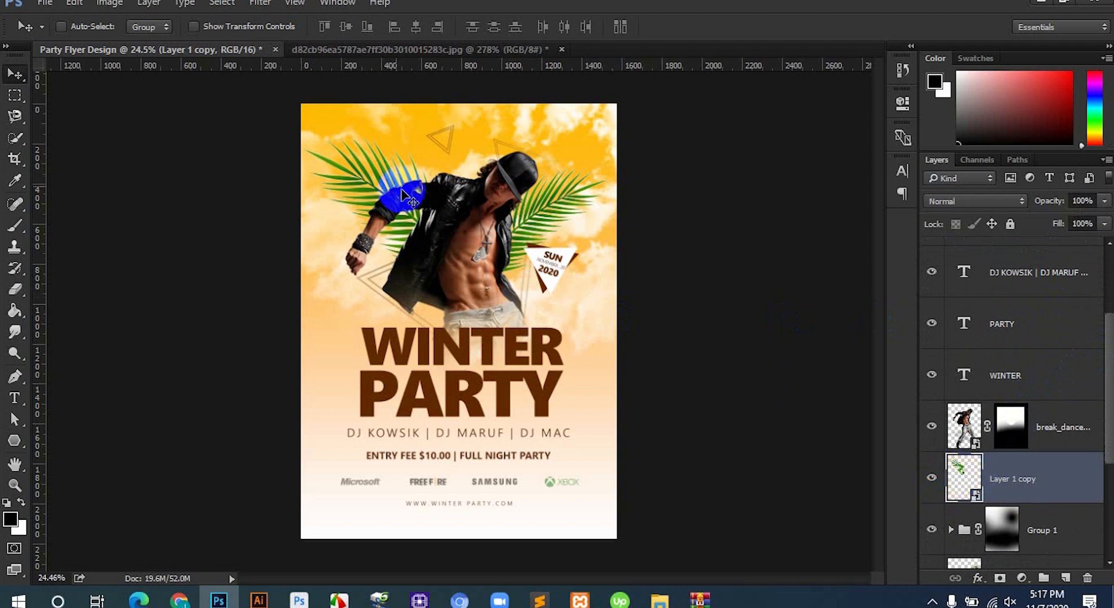
left_click_drag(383, 177, 428, 306)
left_click_drag(1008, 454, 998, 233)
scroll(995, 489, "down", 3)
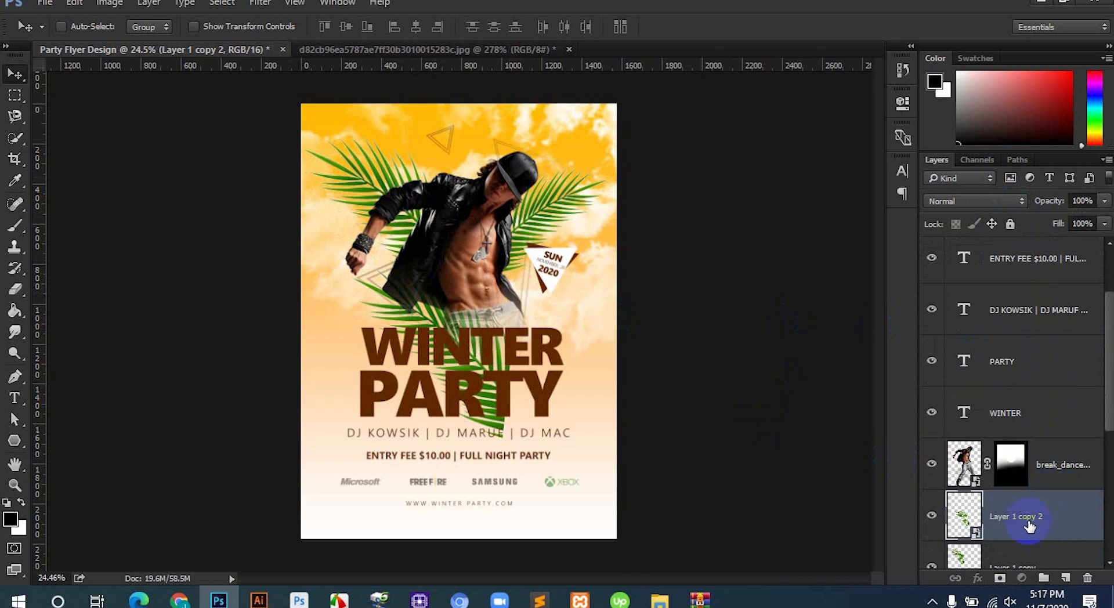
left_click_drag(1029, 526, 990, 239)
left_click_drag(522, 302, 627, 441)
Enlarge the palm leaf copy to about 222%, rotate it and place it in the flyer's lower-left corner.
key("ctrl+t")
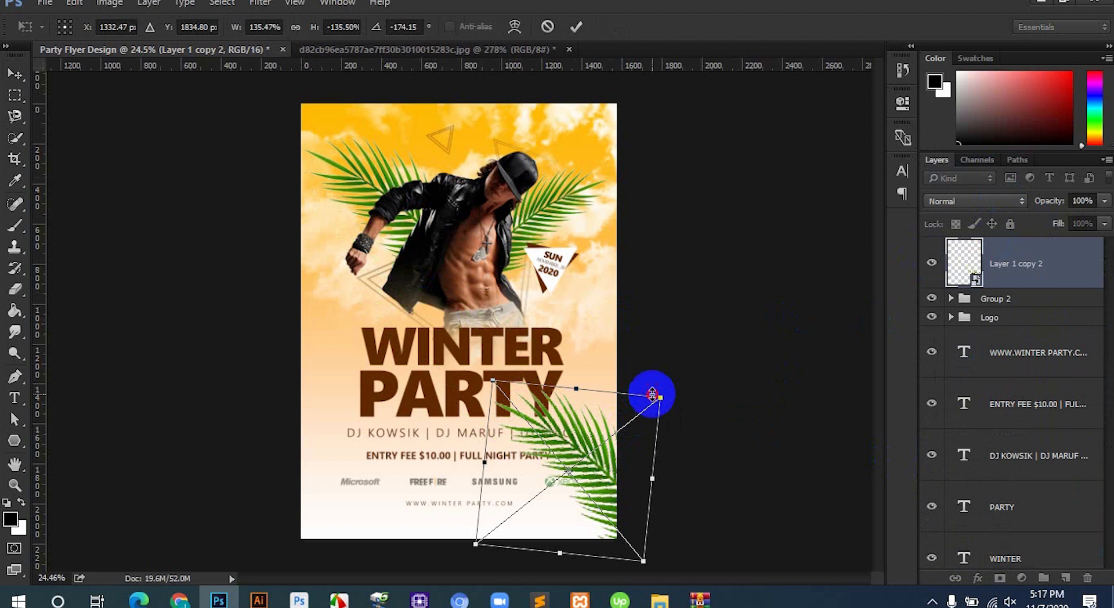
left_click_drag(660, 399, 791, 251)
left_click_drag(620, 366, 472, 480)
left_click_drag(580, 437, 491, 504)
left_click_drag(376, 517, 273, 521)
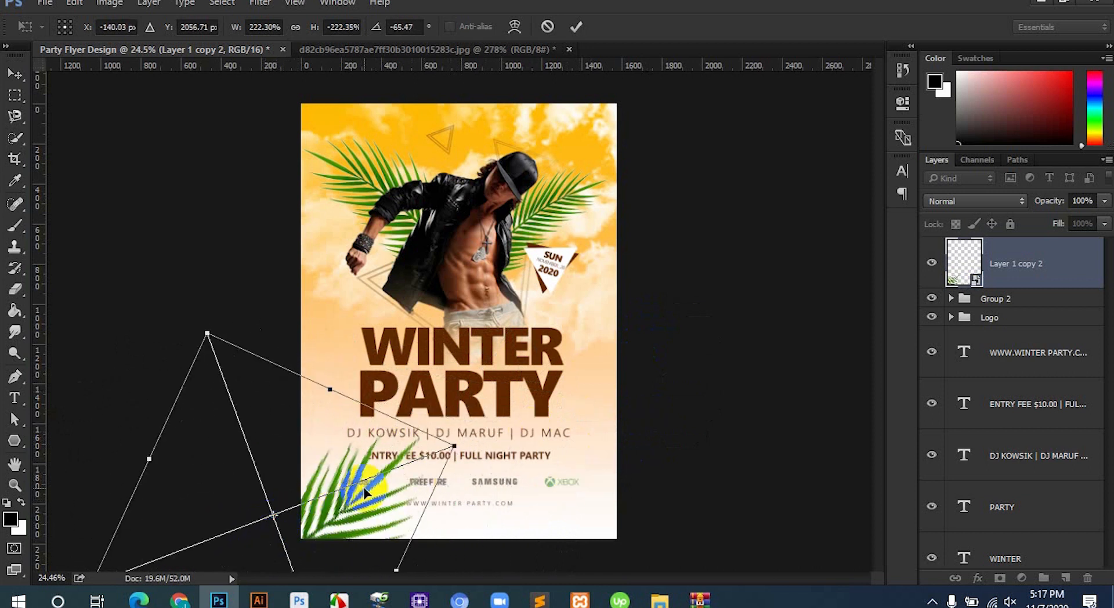
left_click_drag(372, 486, 357, 421)
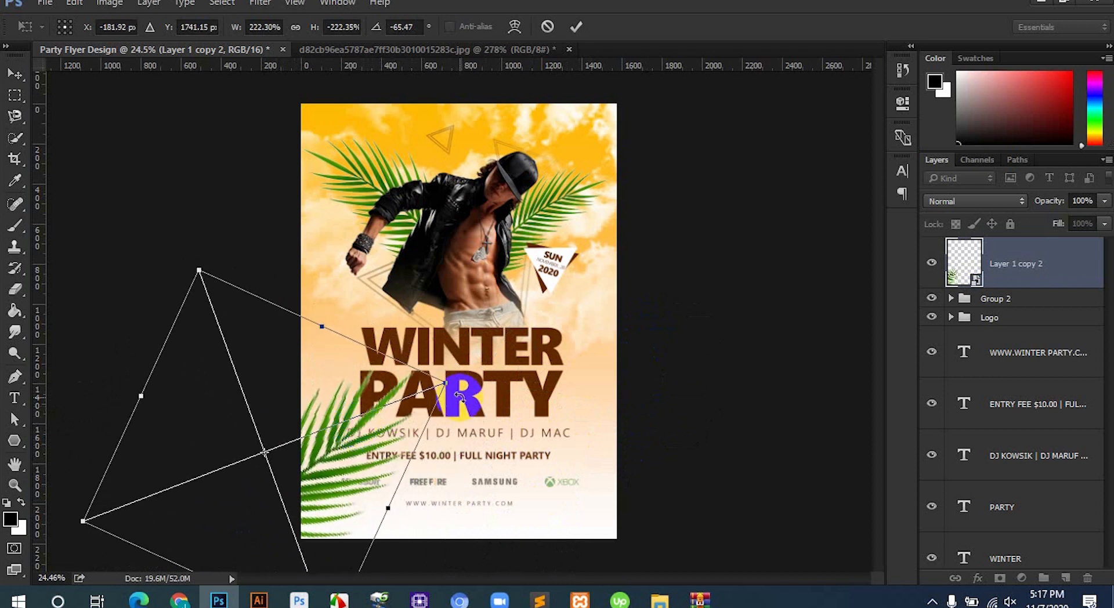
left_click_drag(447, 385, 375, 427)
key("Return")
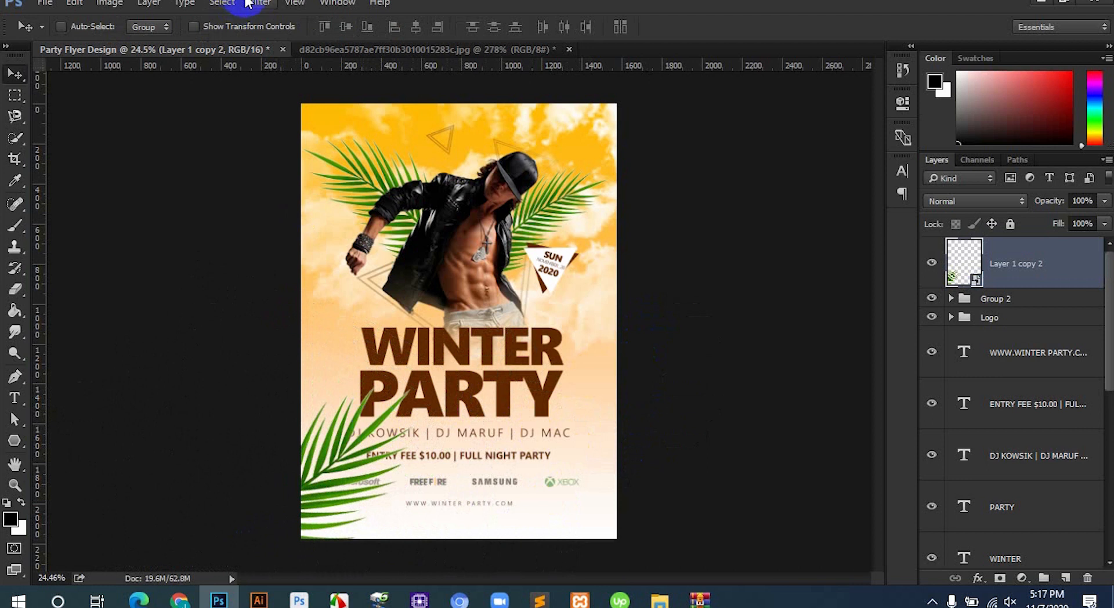
Apply a Gaussian Blur with a radius of 9.6 pixels to the lower-left palm leaf.
left_click(249, 3)
mouse_move(390, 181)
left_click(557, 243)
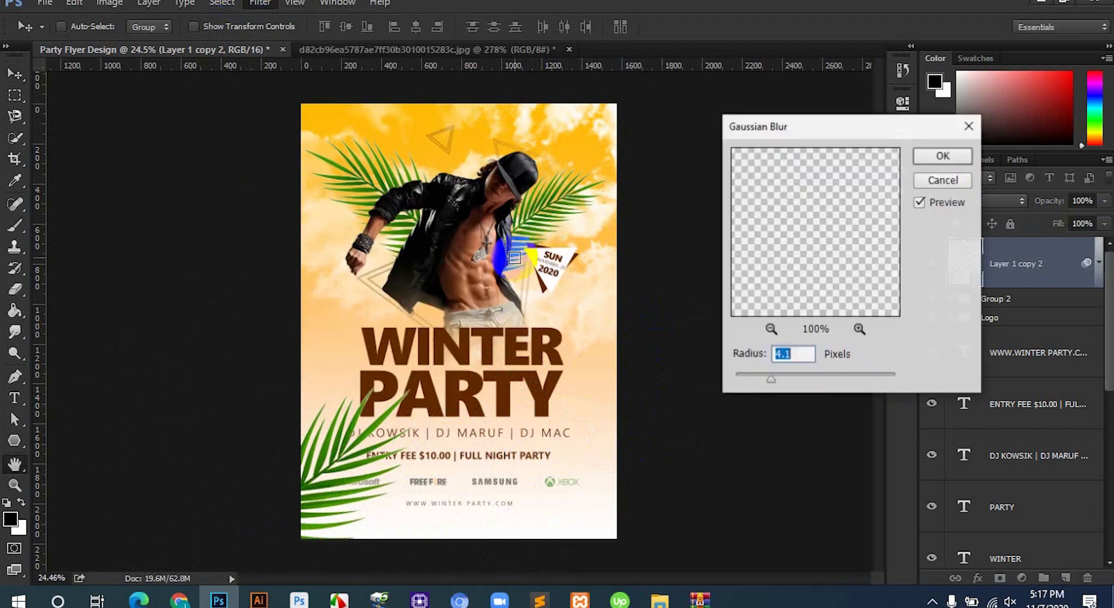
left_click_drag(777, 383, 799, 376)
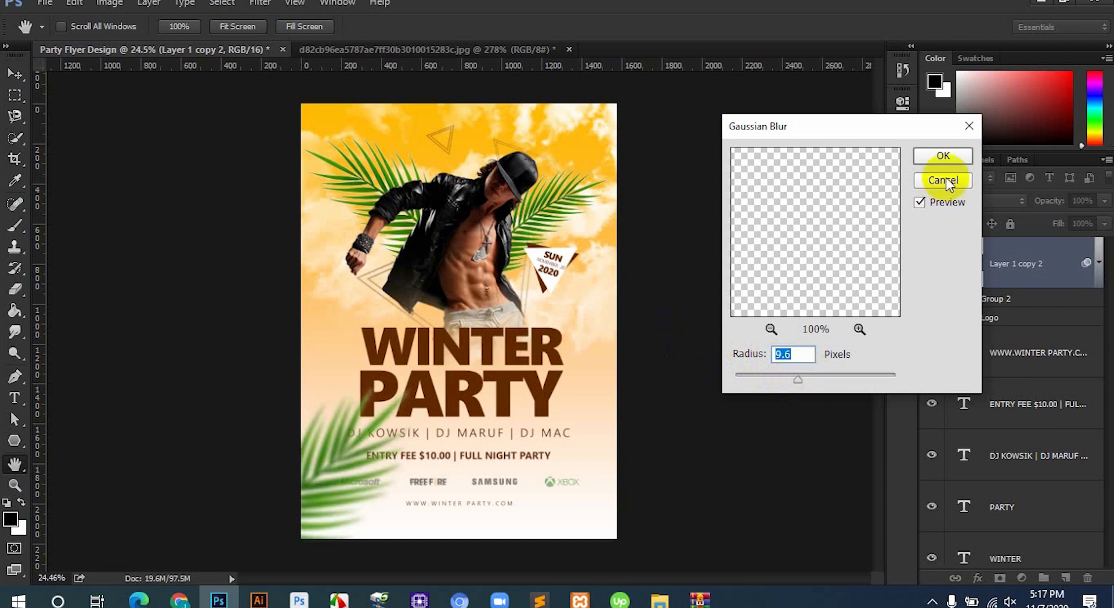
left_click(943, 156)
Enlarge the blurred leaf further in the lower-left corner and move its layer beneath the text layers, directly above the dancer.
key("v")
left_click_drag(402, 399, 617, 493)
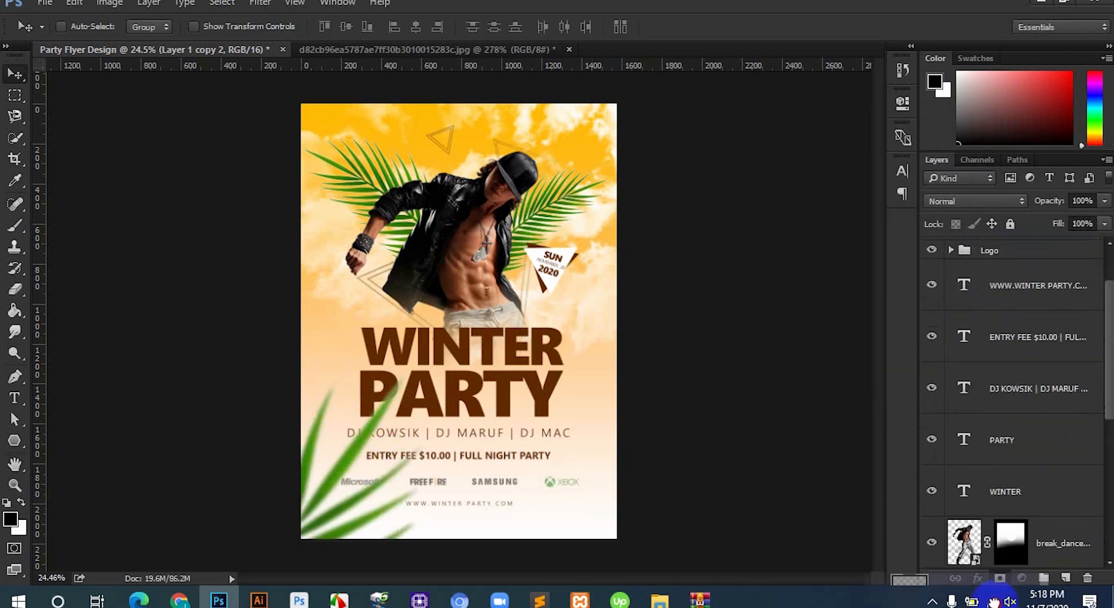
left_click_drag(995, 599, 1000, 465)
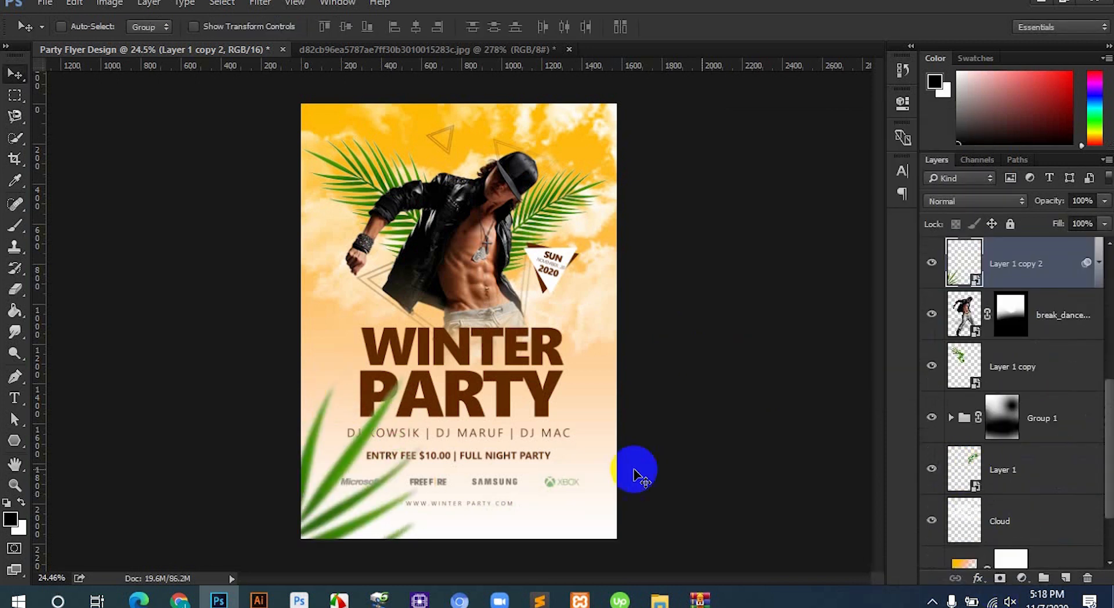
left_click_drag(465, 447, 487, 432)
scroll(430, 437, "up", 1)
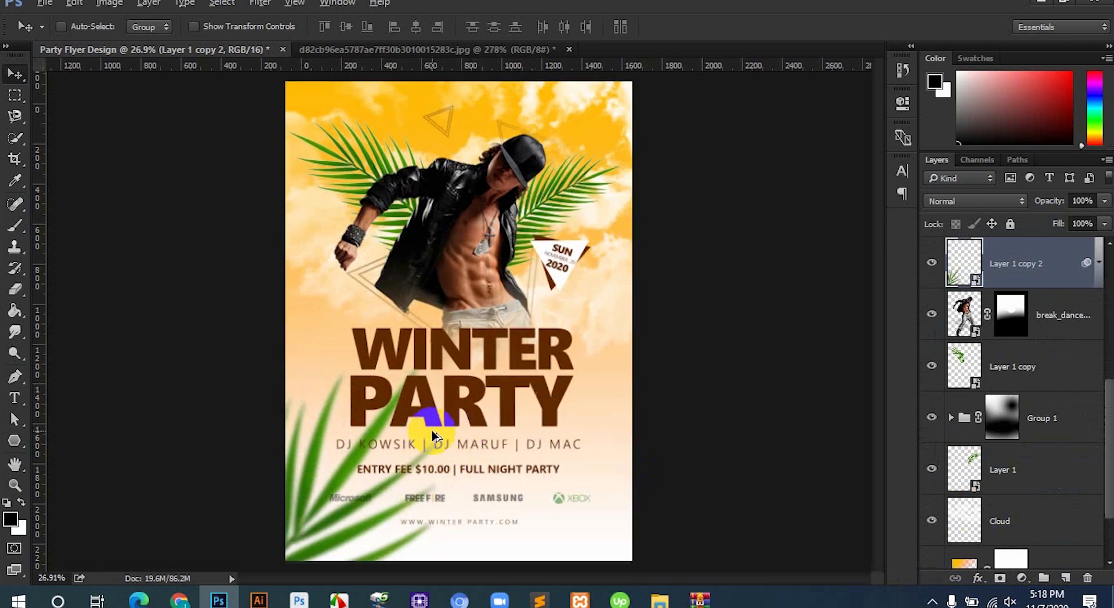
Duplicate the blurred leaf, rotate the copy to about -164° and move it to the flyer's lower-right corner.
left_click_drag(428, 434, 691, 419)
key("ctrl+t")
left_click(577, 246)
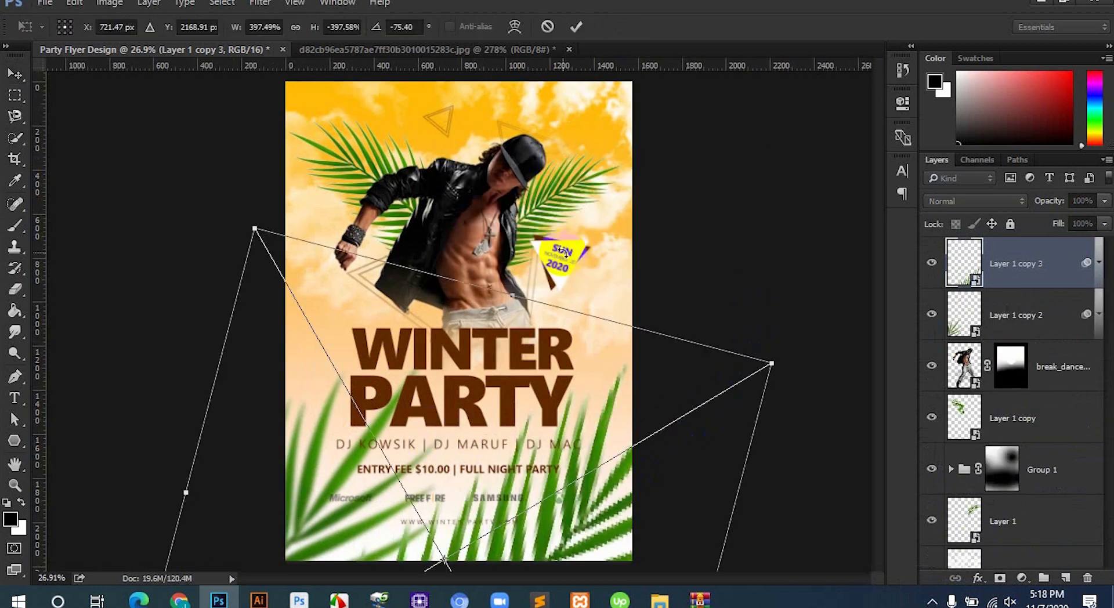
left_click_drag(577, 246, 652, 514)
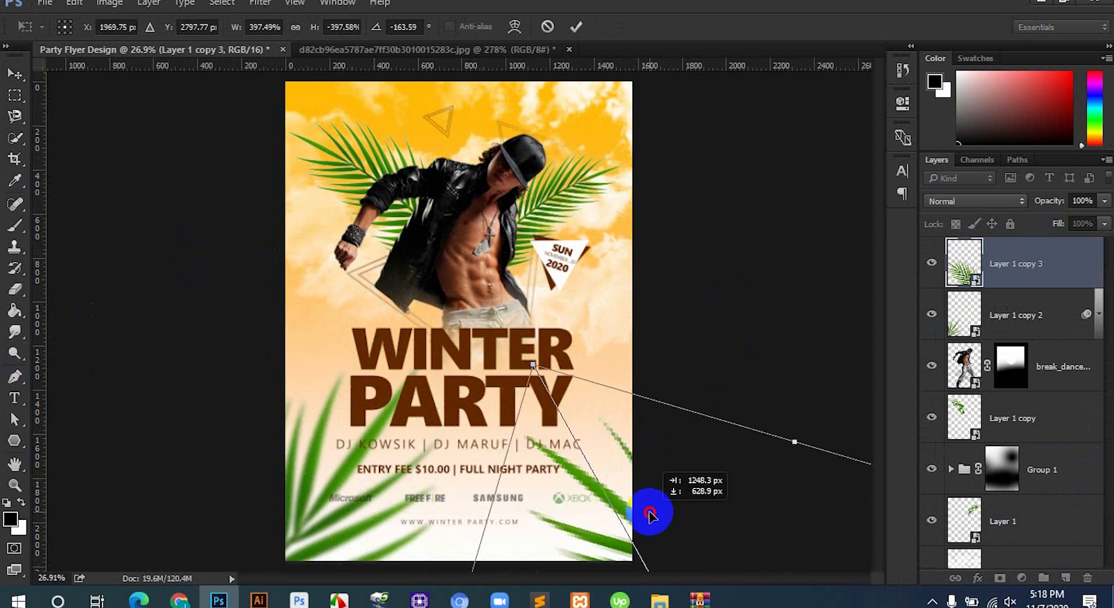
Shrink the lower-right leaf to about 259%, adjust its rotation and settle it against the flyer's right edge beside the text.
left_click_drag(535, 367, 633, 468)
left_click_drag(633, 522, 607, 380)
left_click_drag(702, 329, 726, 337)
left_click_drag(674, 488, 631, 485)
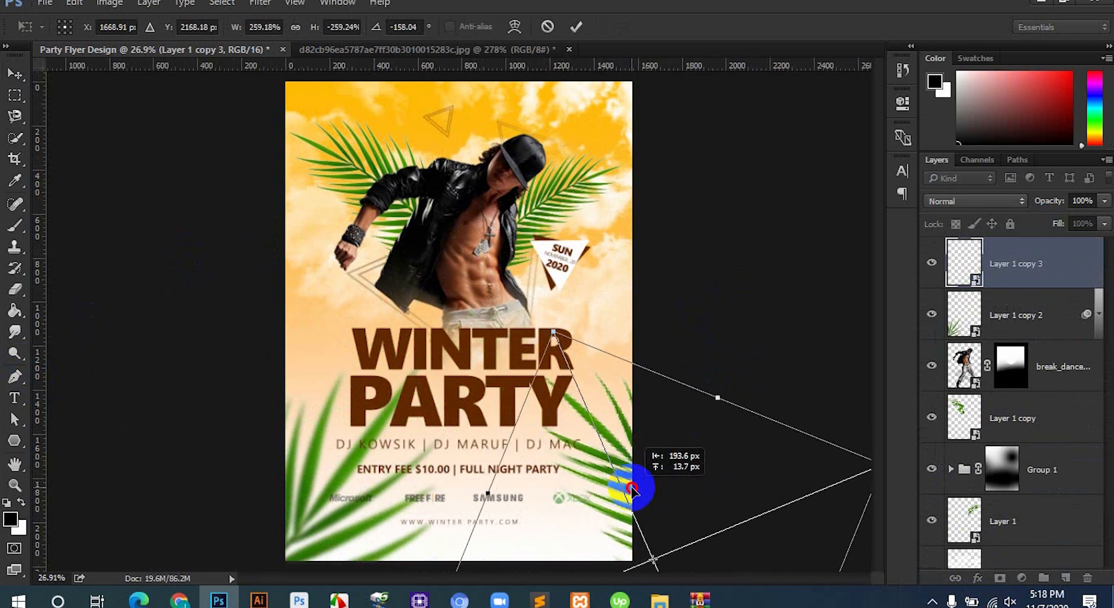
left_click_drag(712, 348, 747, 361)
left_click_drag(658, 481, 664, 524)
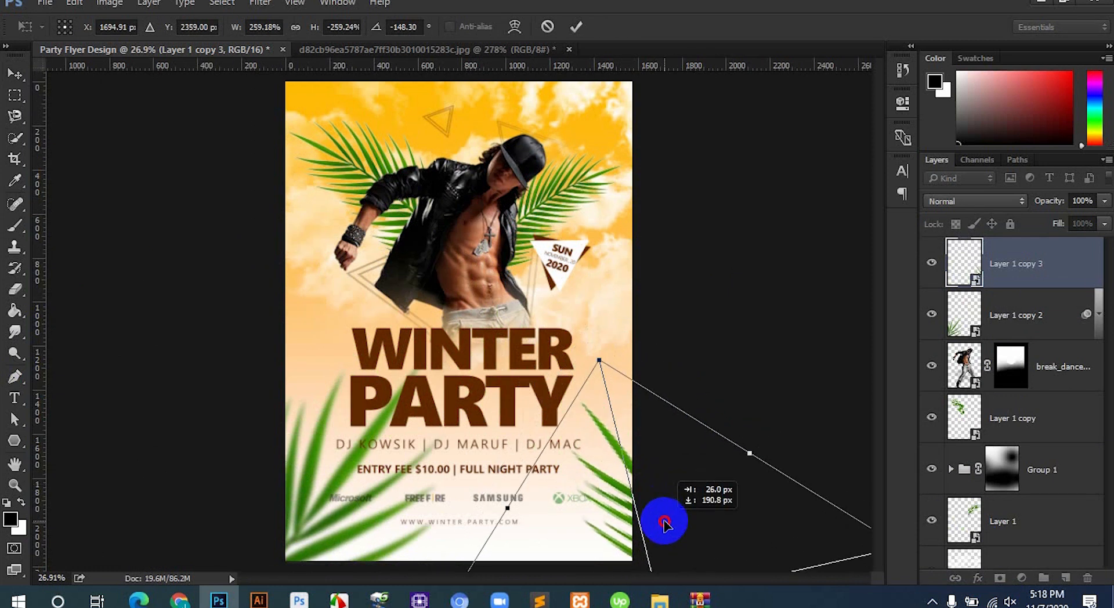
left_click_drag(632, 474, 616, 415)
key("Return")
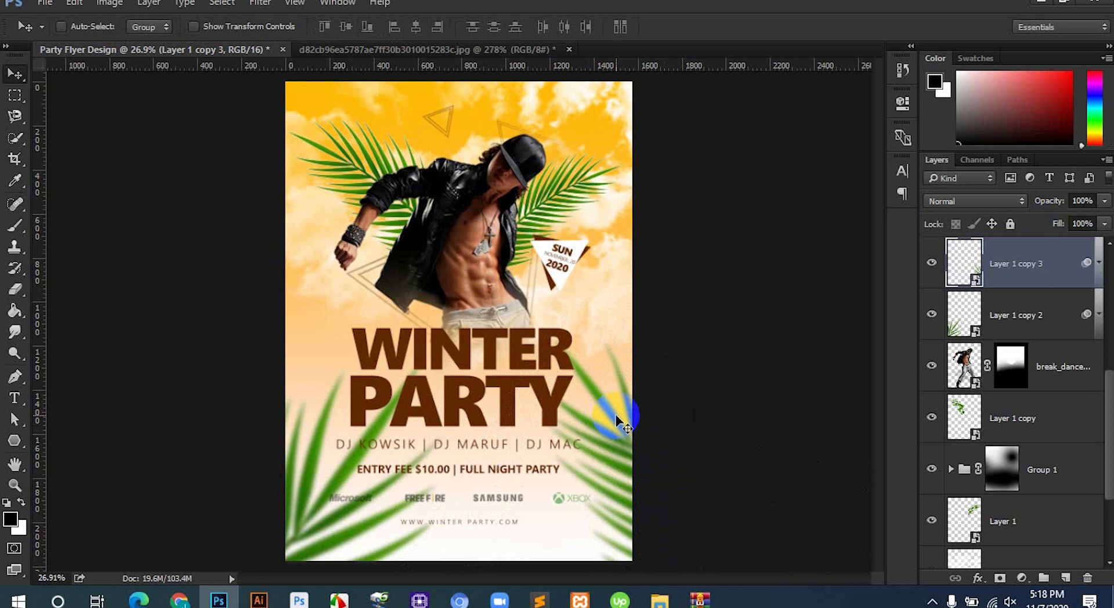
Replace the title word WINTER with BECH.
scroll(1016, 406, "up", 5)
double_click(964, 455)
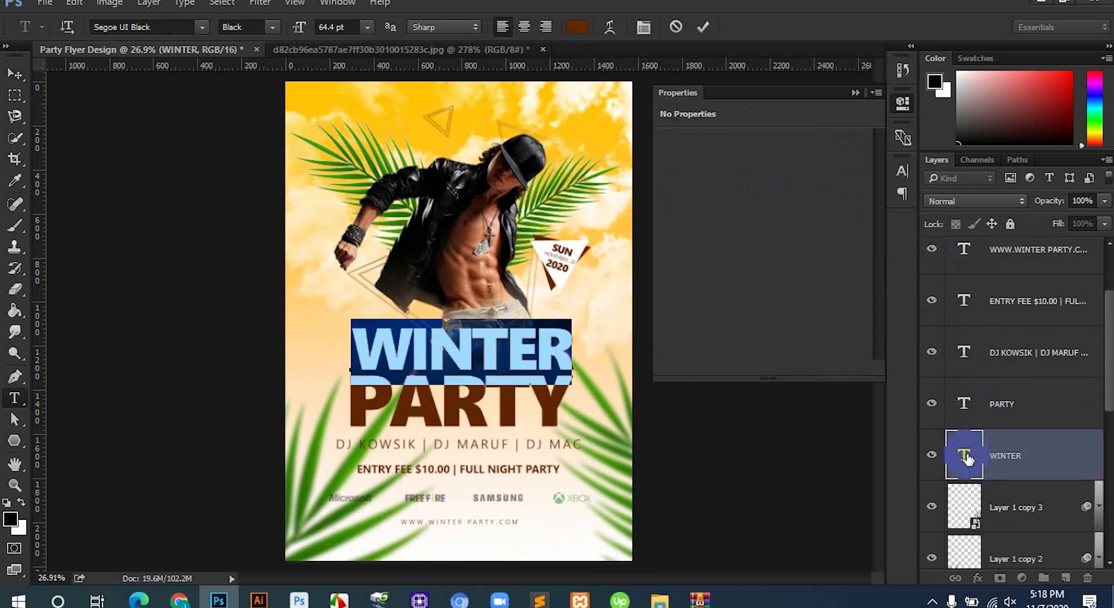
type("BECH")
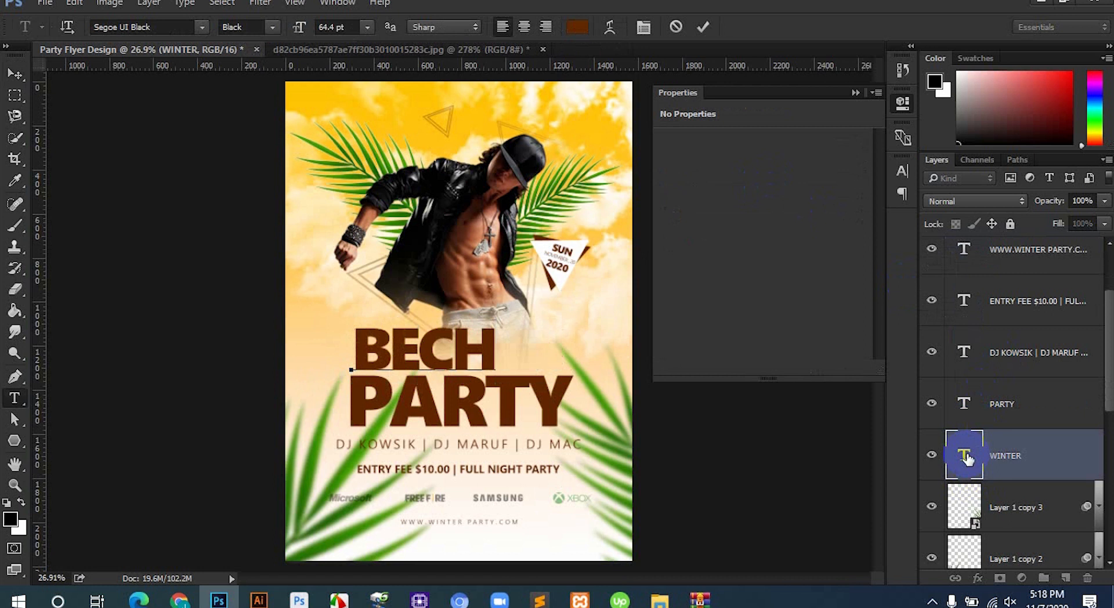
left_click(703, 27)
Centre the word BECH horizontally on the whole canvas and clear the selection.
key("v")
key("ctrl+a")
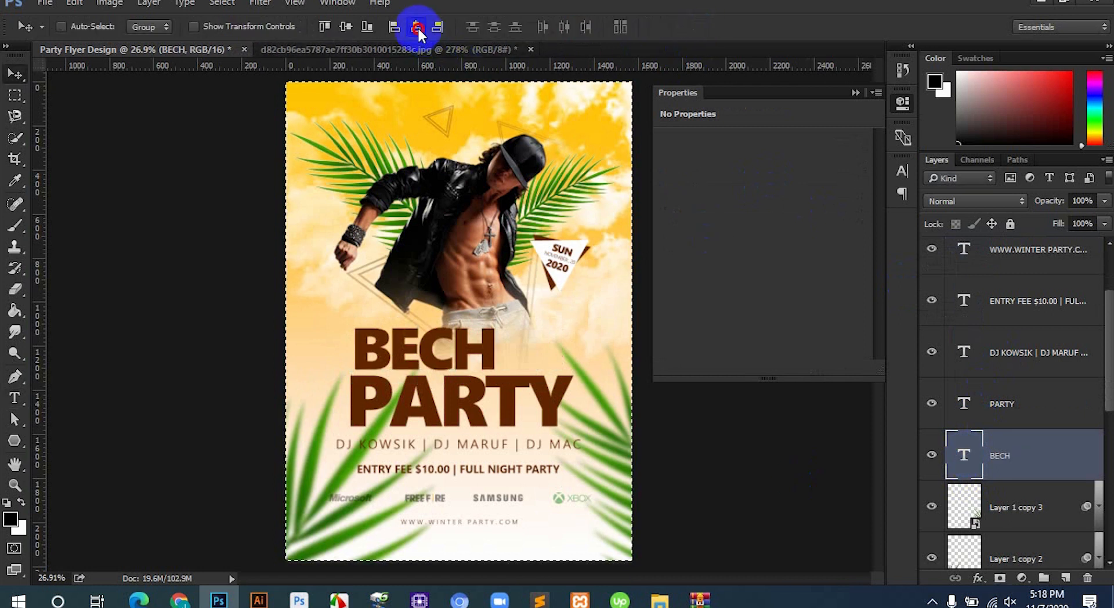
left_click(418, 28)
key("ctrl+d")
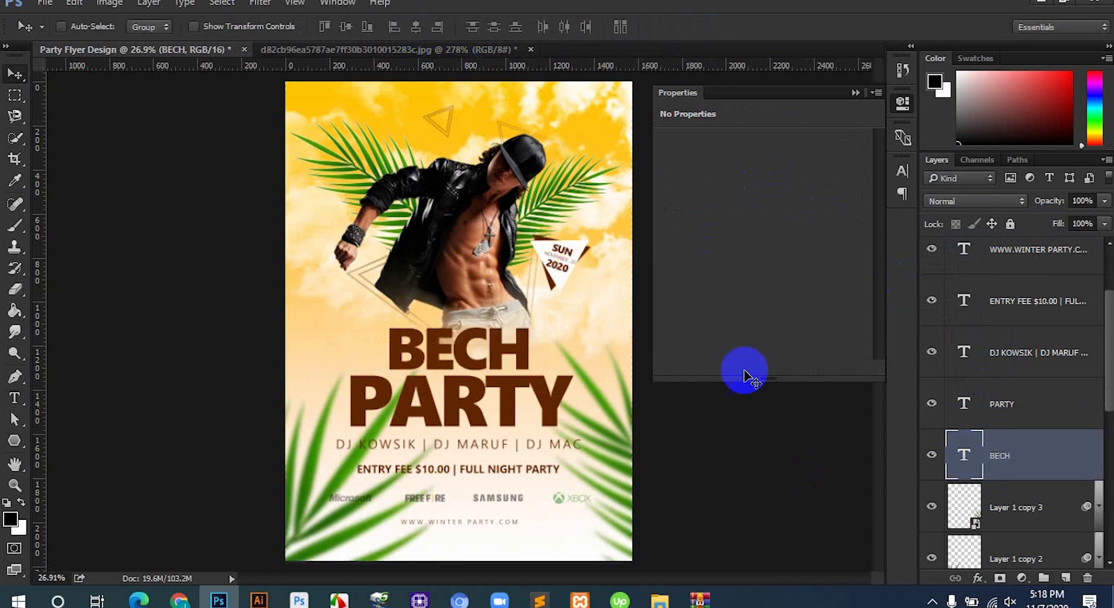
scroll(498, 385, "up", 2)
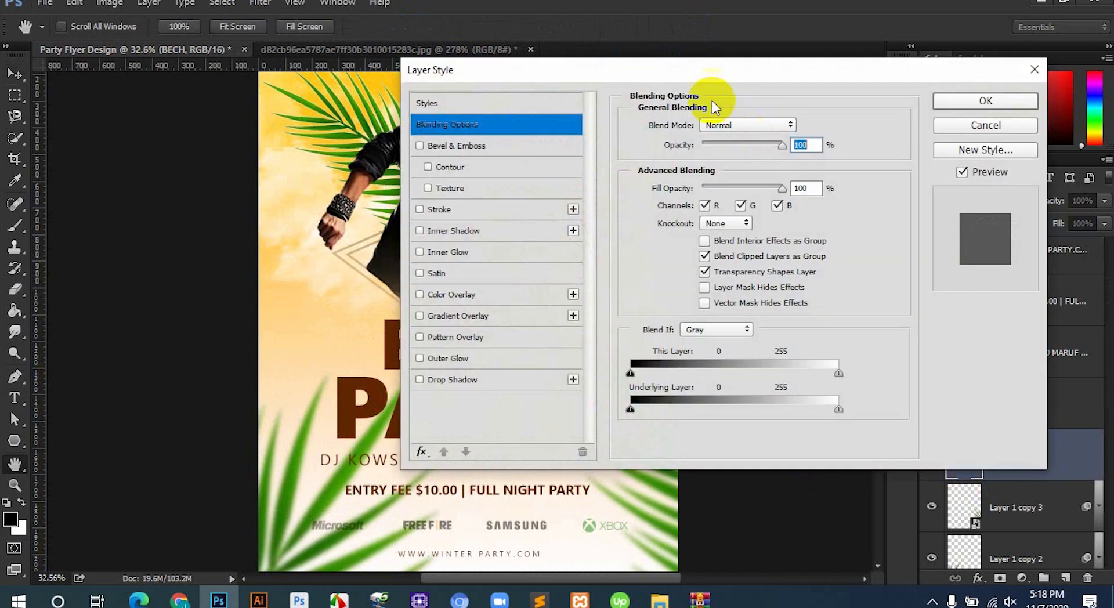
Add a gradient overlay to the BECH title, starting from the Black, White gradient preset.
left_click_drag(690, 75, 884, 72)
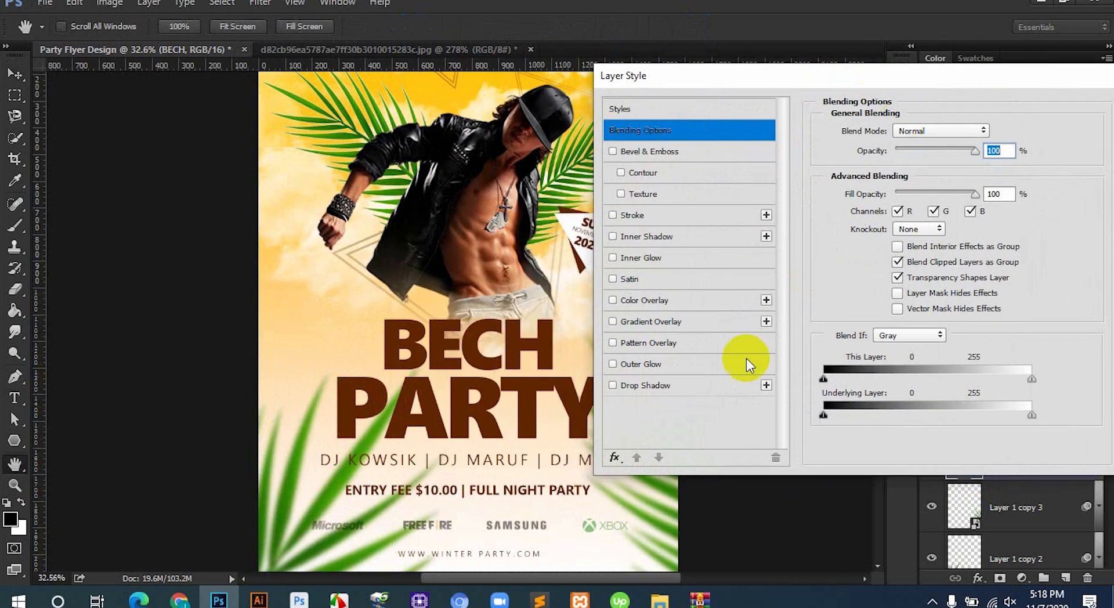
left_click(678, 326)
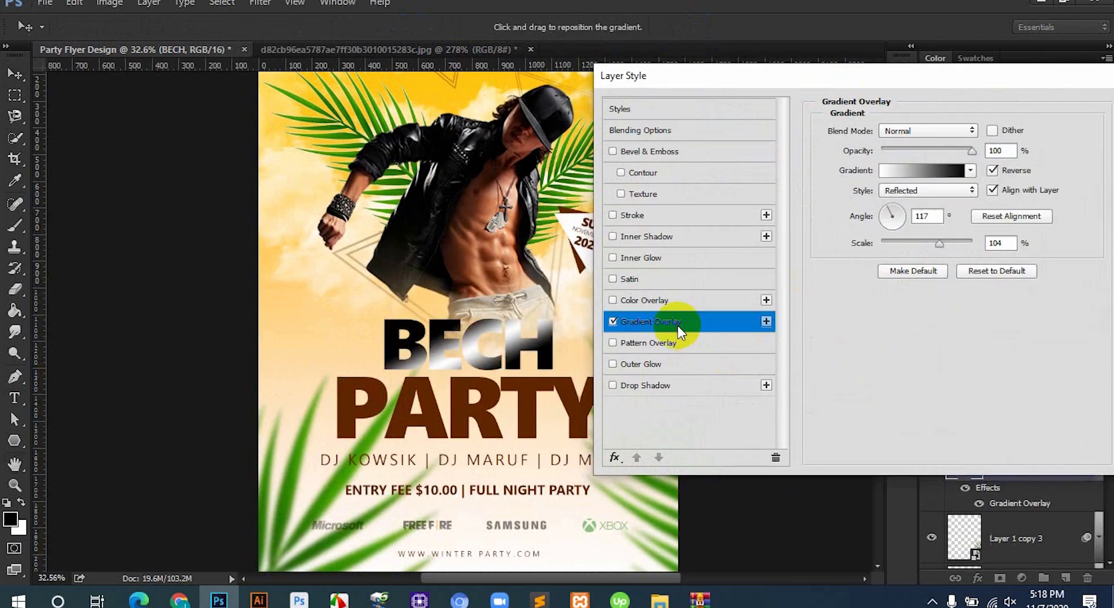
left_click(932, 171)
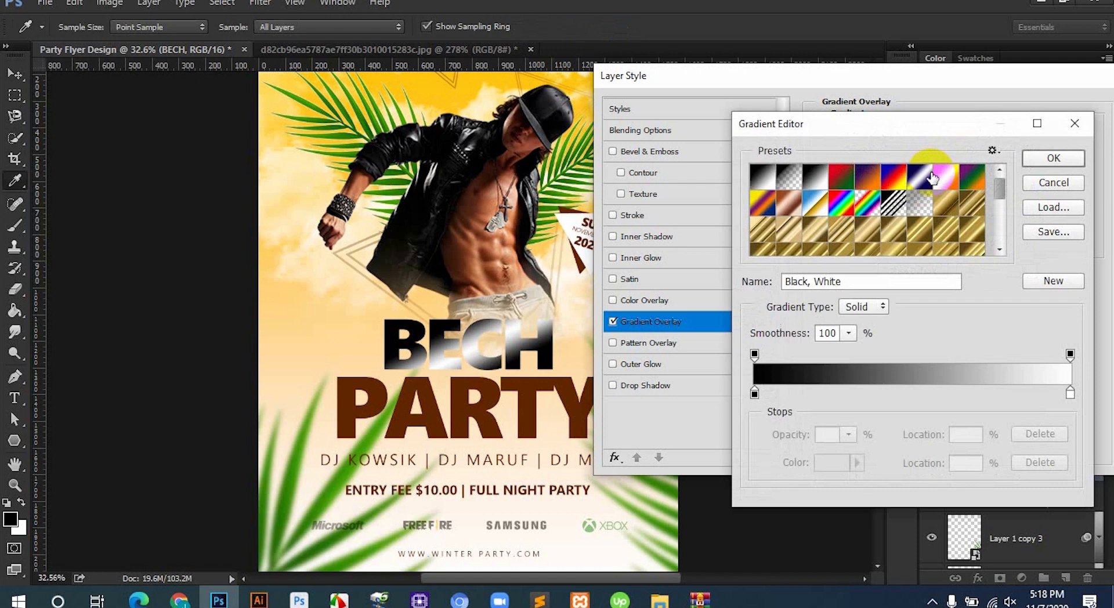
left_click(806, 241)
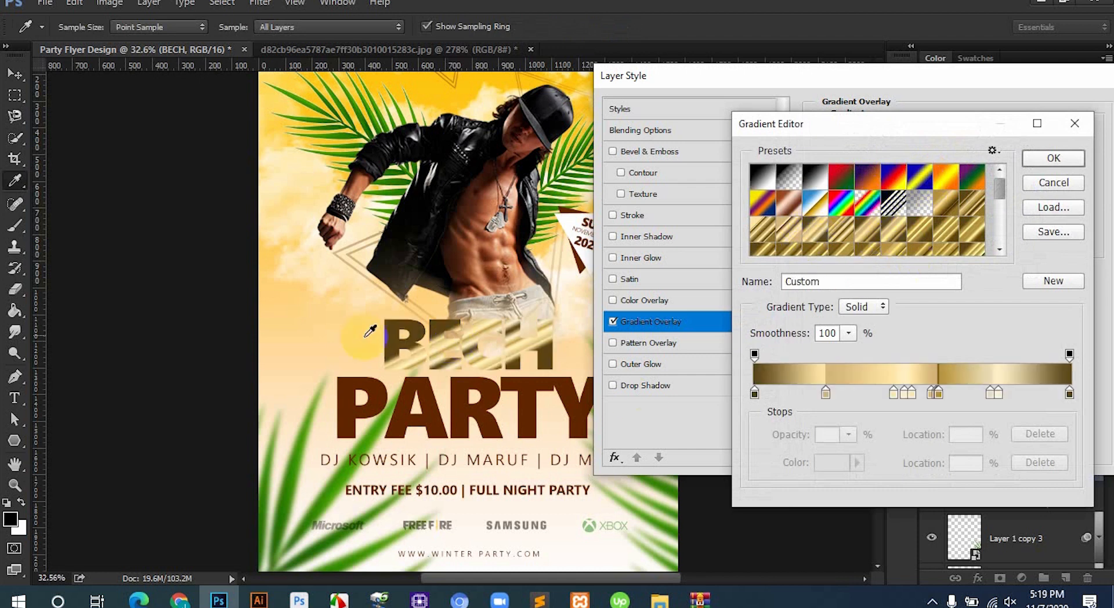
left_click(816, 177)
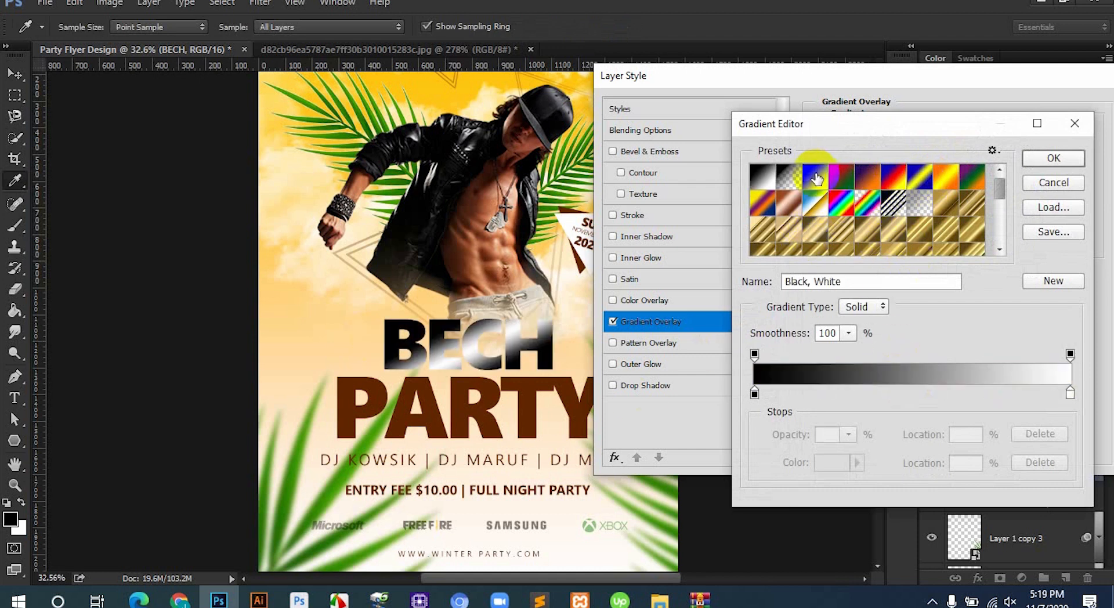
Change the gradient's black stop to the dark brown #612400 sampled from the word PARTY.
left_click(754, 394)
double_click(755, 394)
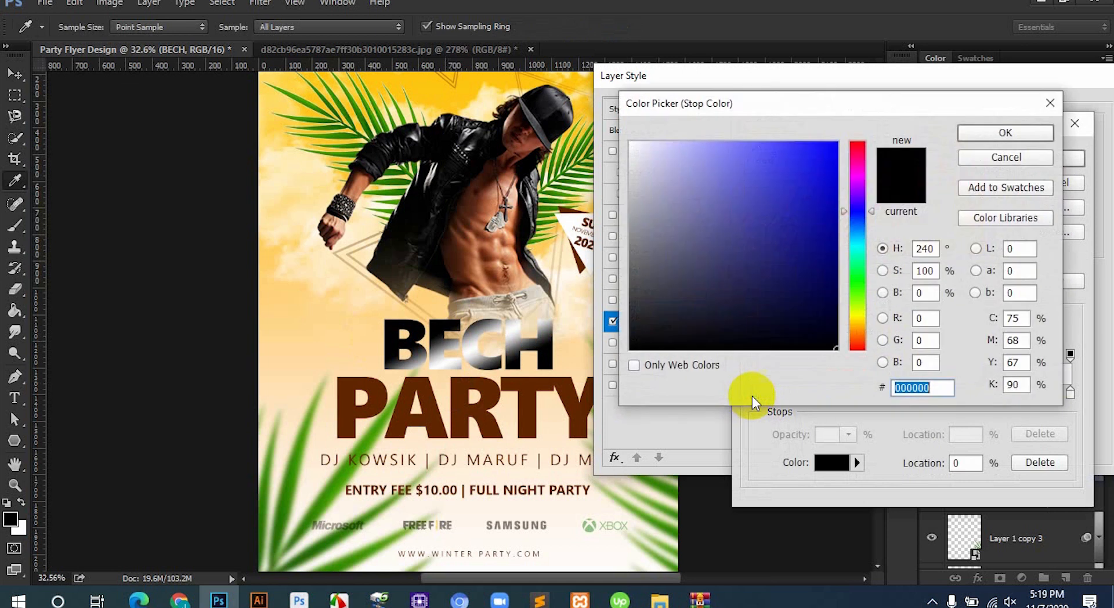
left_click(531, 374)
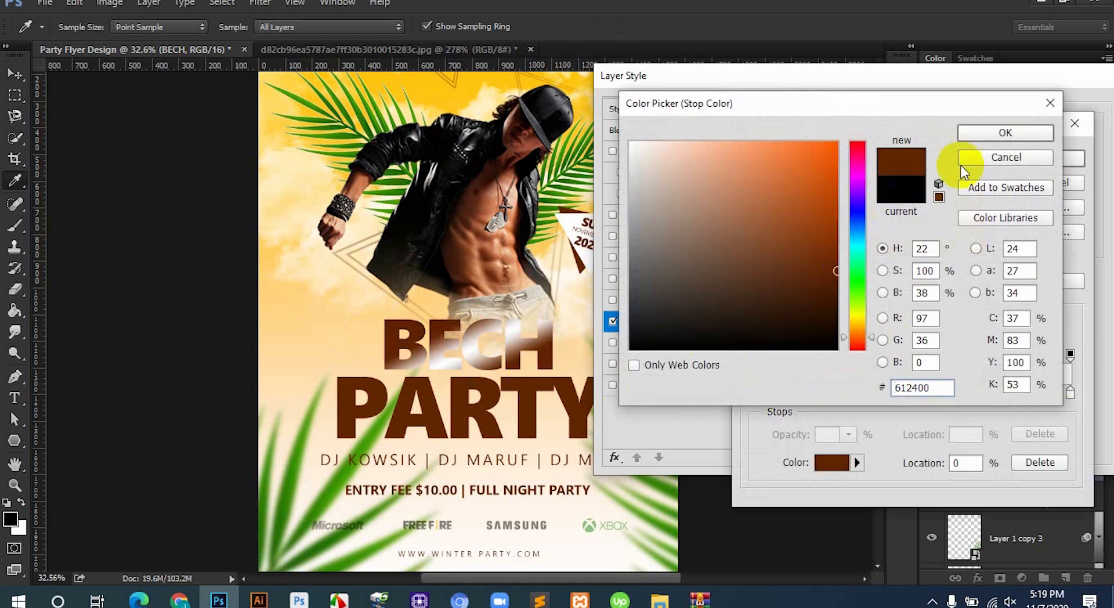
left_click(1005, 133)
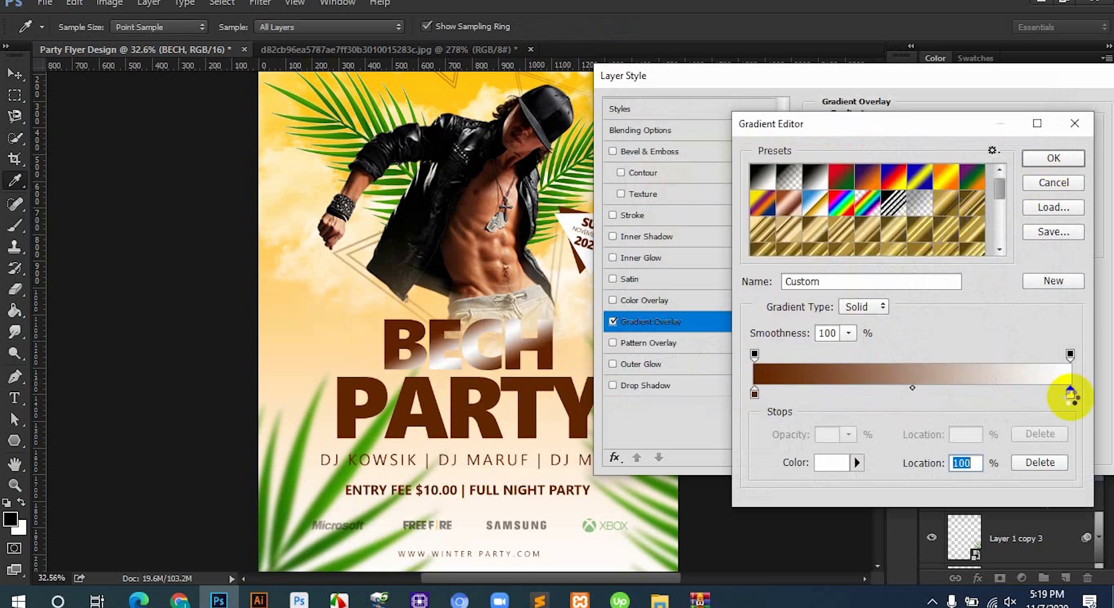
Change the gradient's white end stop to orange-yellow #ffba00 and accept the edited gradient.
double_click(1071, 394)
left_click(858, 313)
left_click(837, 143)
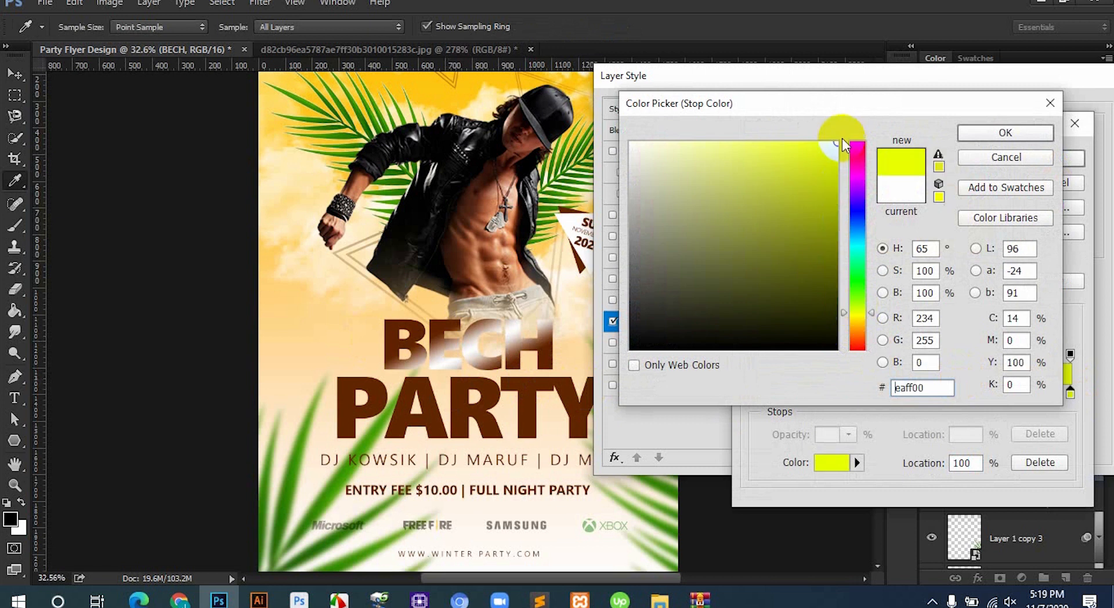
left_click_drag(858, 329, 859, 327)
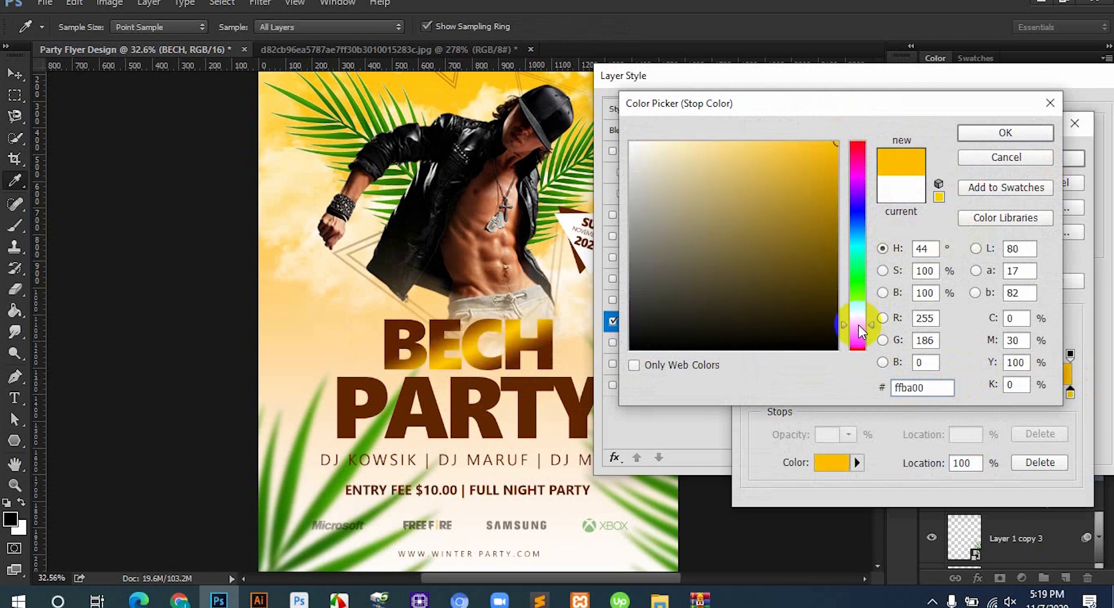
left_click(1012, 132)
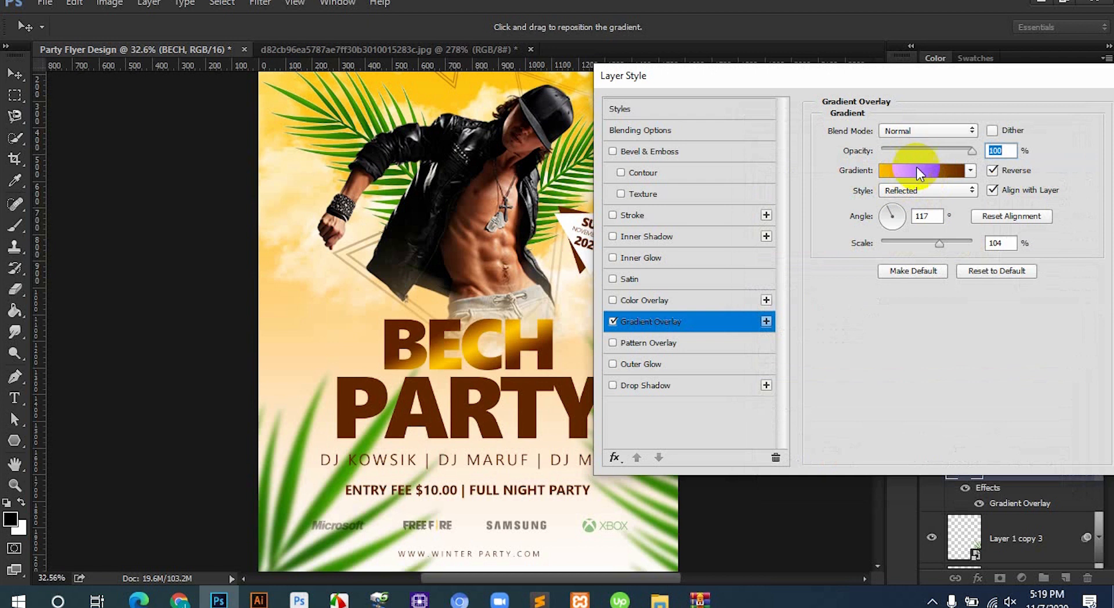
Make the BECH gradient overlay Linear at a 90° angle with Reverse turned off.
left_click(918, 189)
left_click(905, 205)
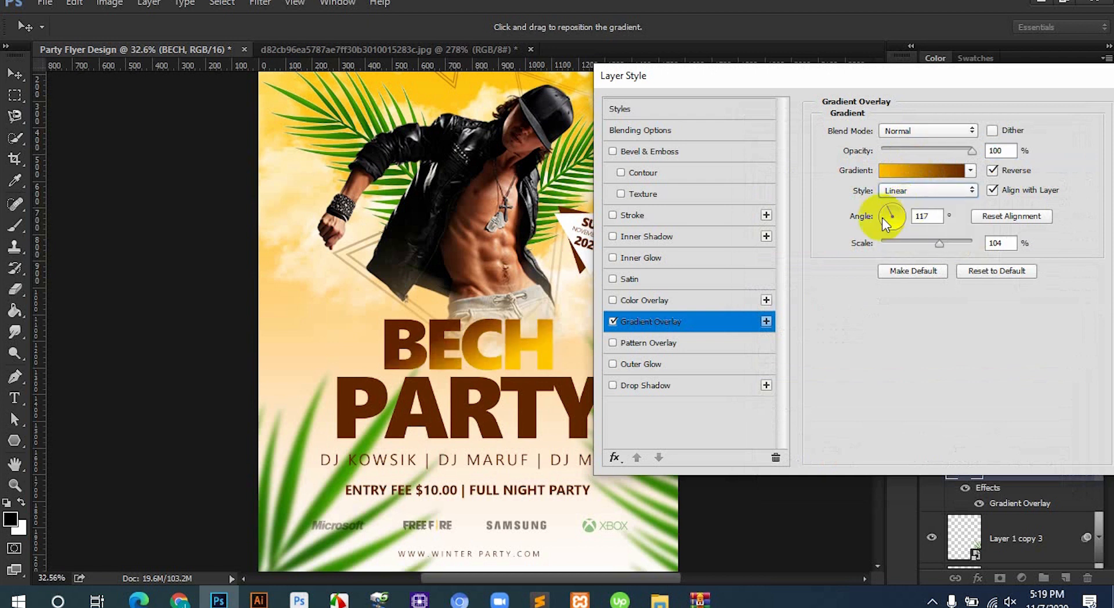
left_click_drag(462, 339, 548, 323)
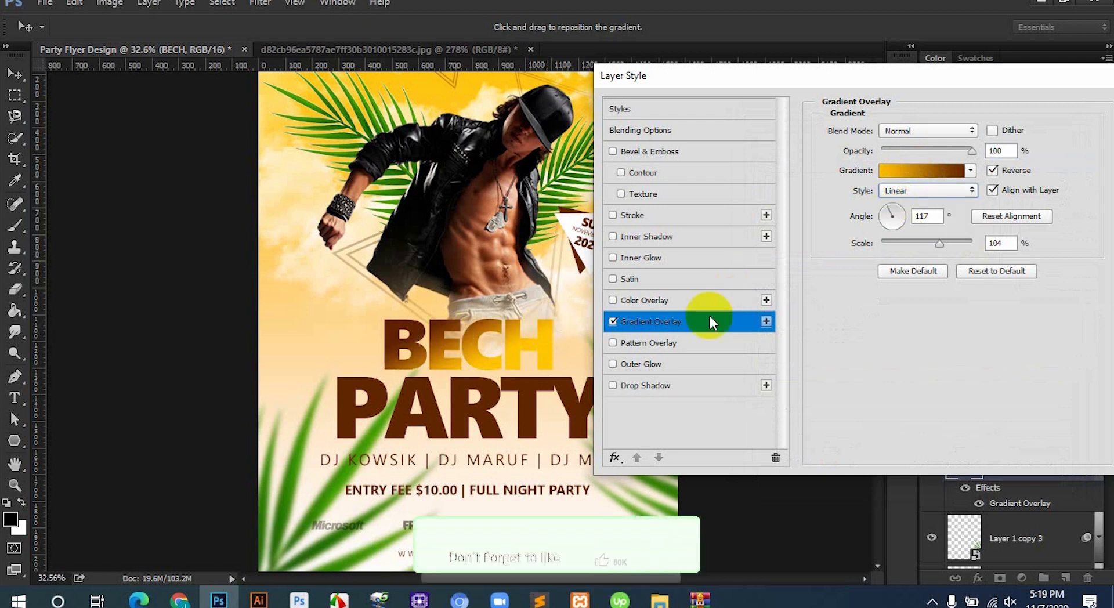
left_click(893, 210)
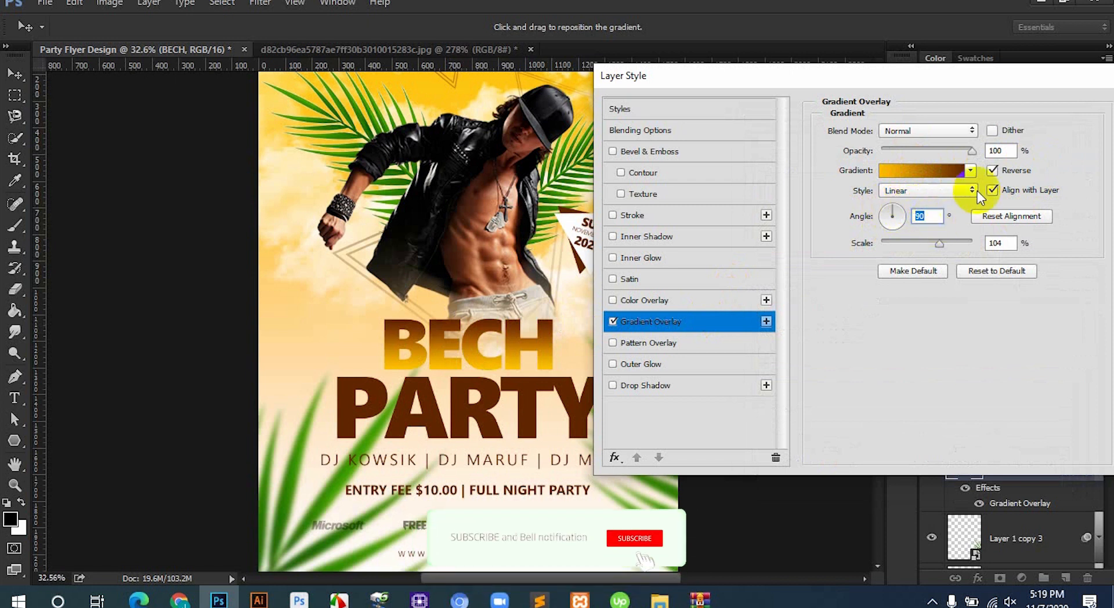
left_click(995, 170)
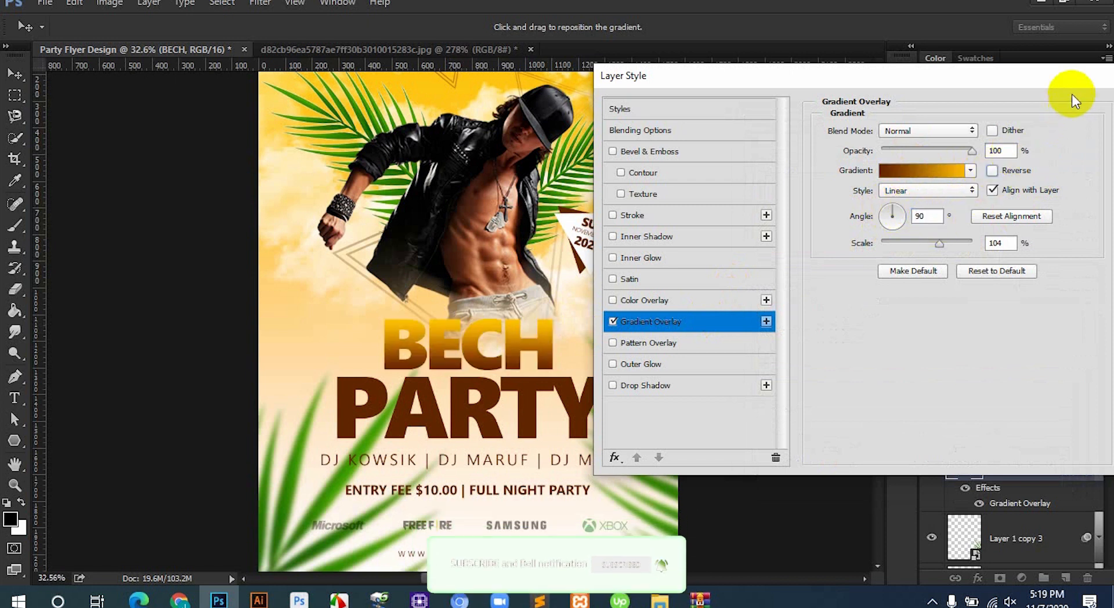
Add a drop shadow to BECH and recolour it dark reddish brown.
left_click(613, 385)
left_click(642, 385)
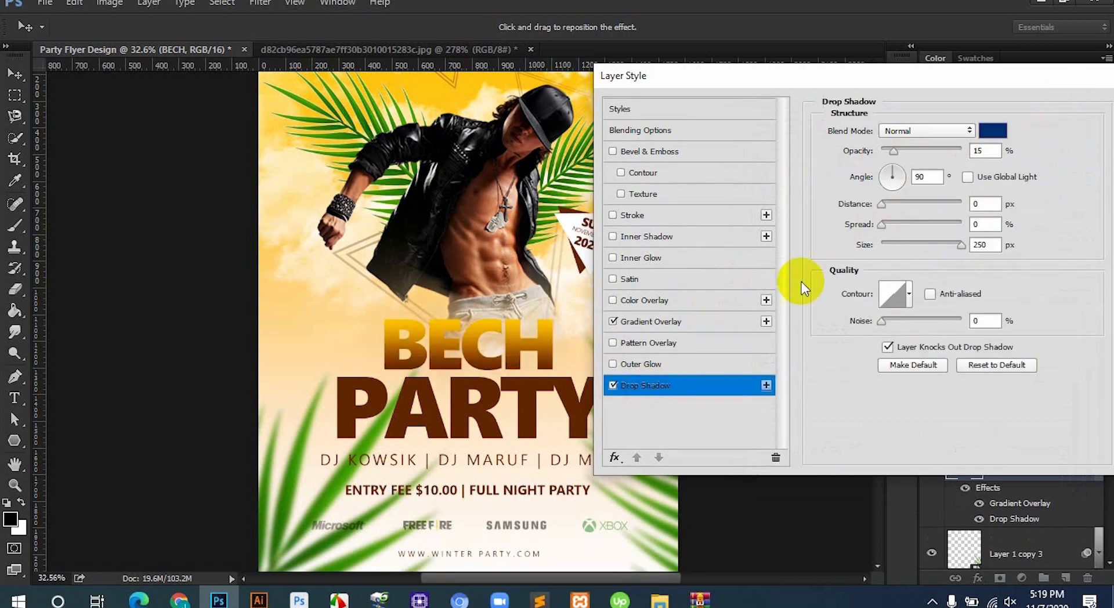
left_click(918, 151)
left_click(994, 138)
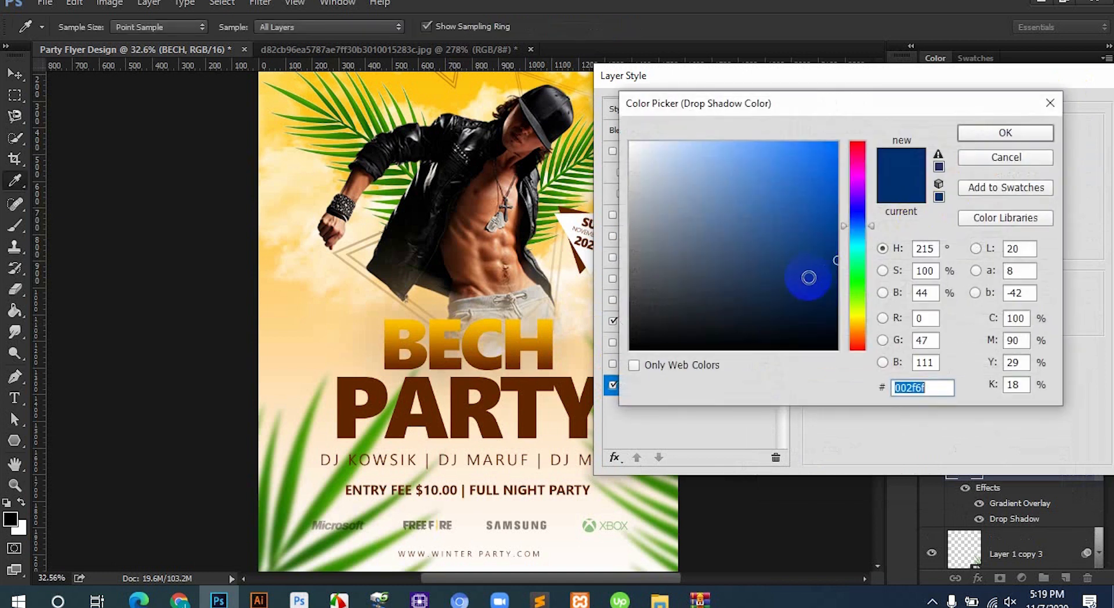
left_click(858, 341)
left_click(984, 136)
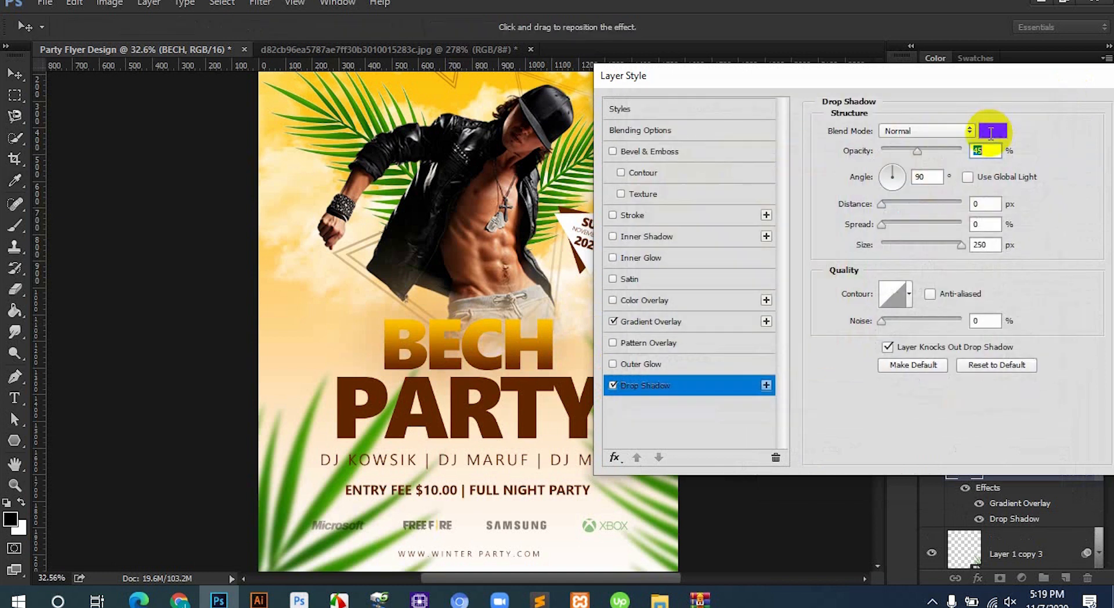
Set the BECH drop shadow to 63% opacity, greatly reduce its size, and offset it 9 px at 108°.
left_click_drag(920, 151, 934, 151)
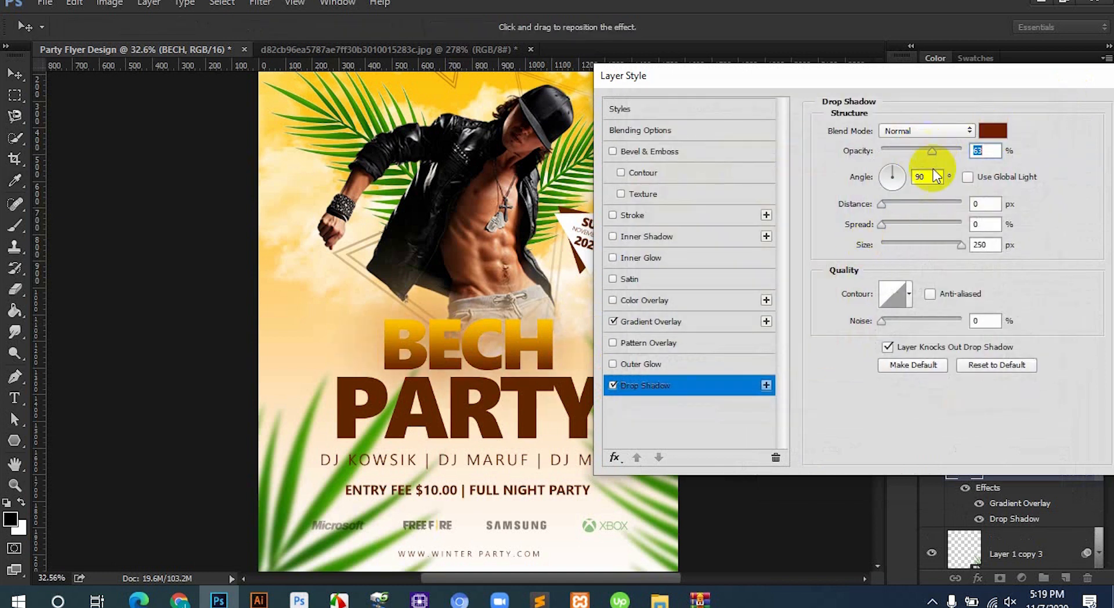
left_click_drag(955, 243, 889, 246)
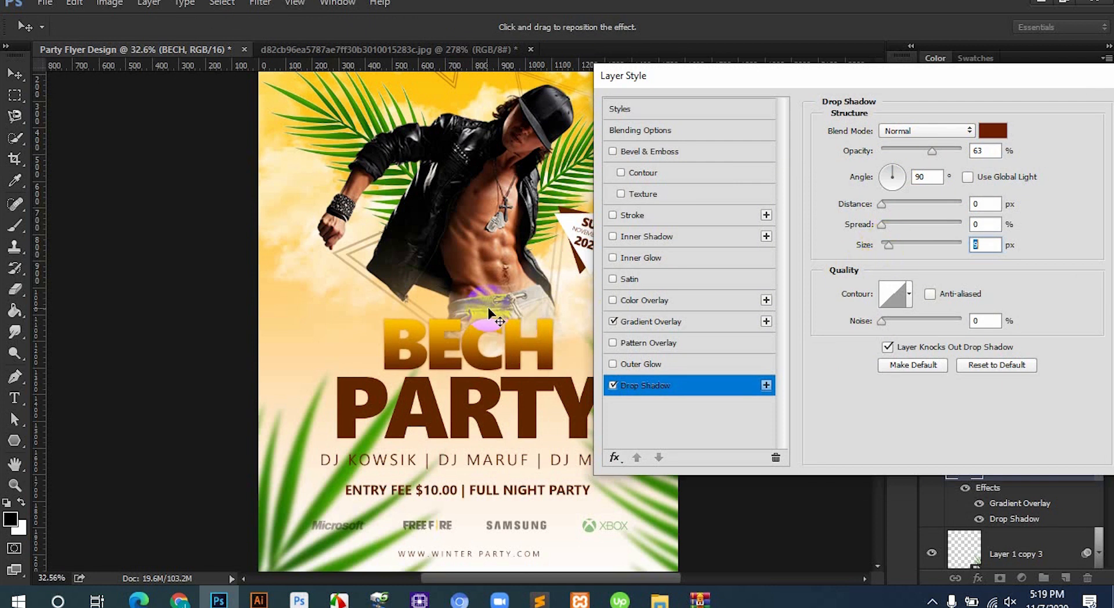
left_click_drag(485, 314, 488, 315)
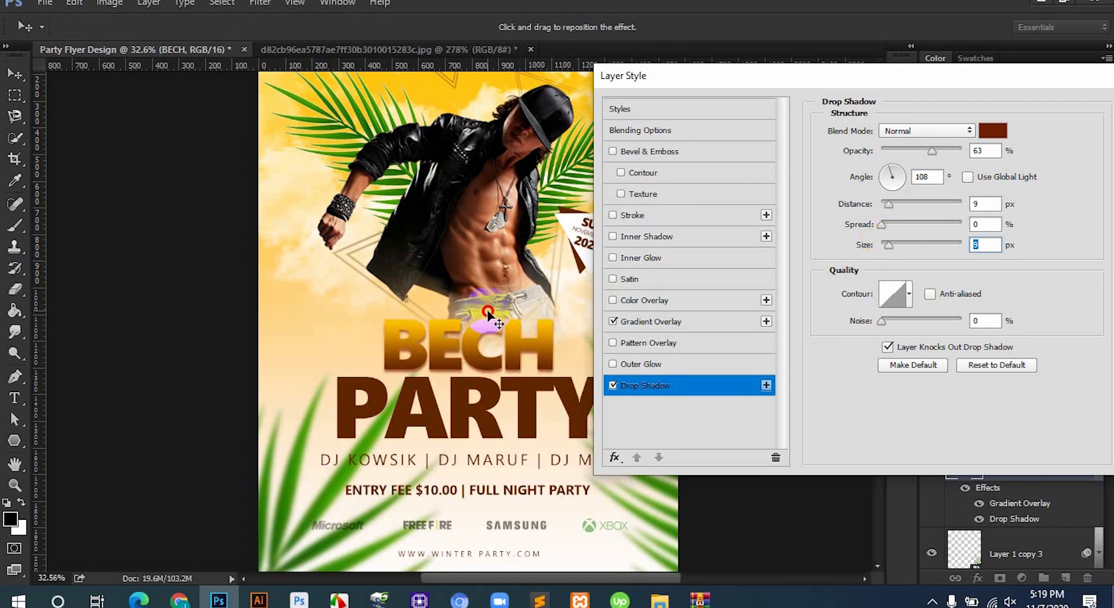
Add a Color Dodge inner glow at 70% opacity to BECH and apply the layer style.
left_click(612, 257)
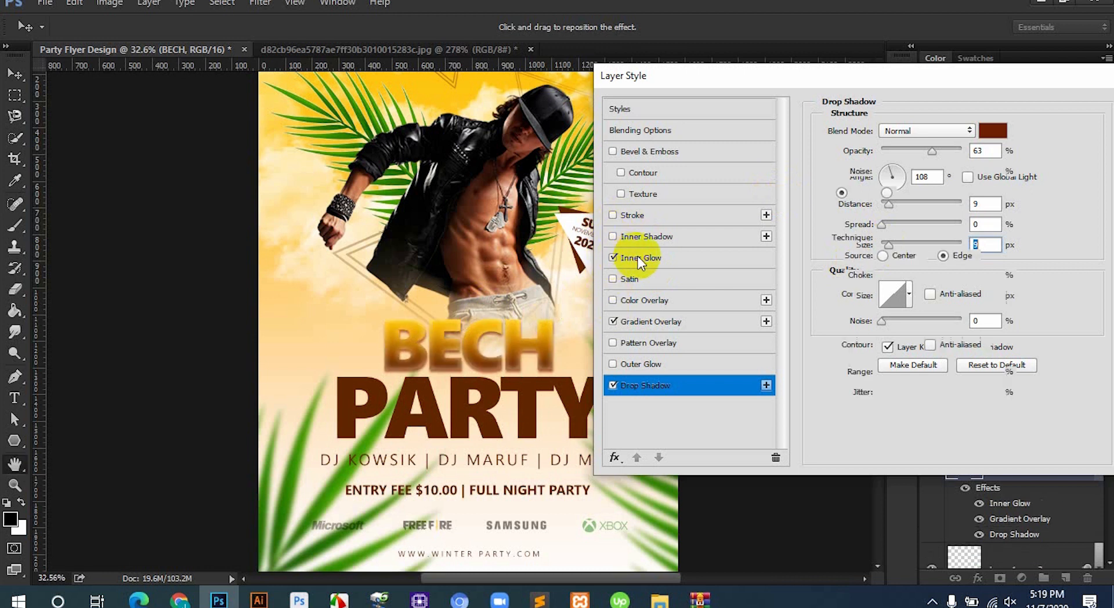
left_click(920, 134)
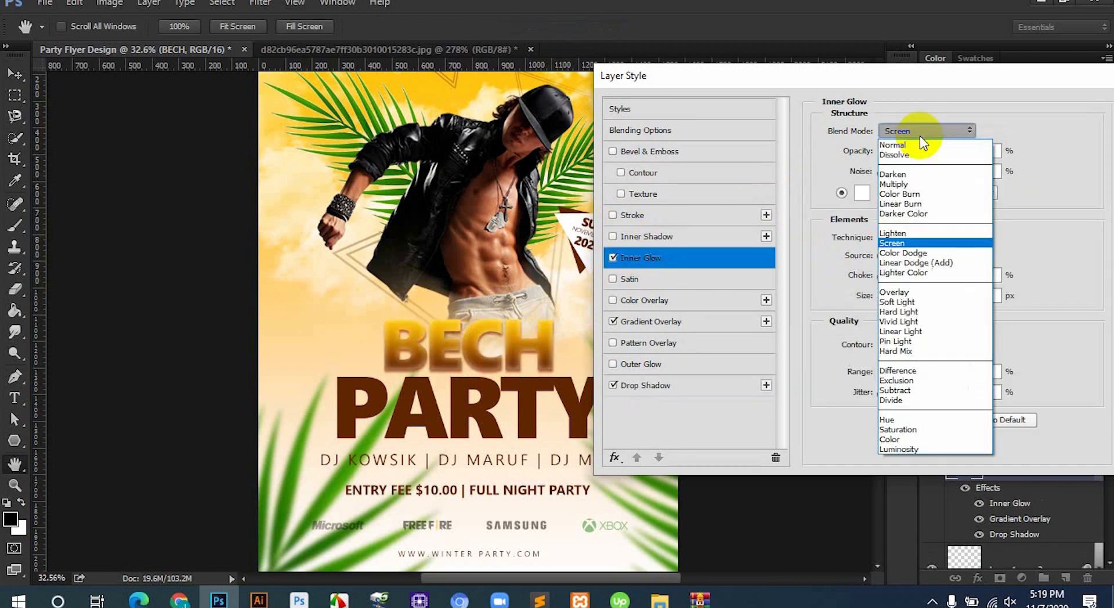
left_click(909, 253)
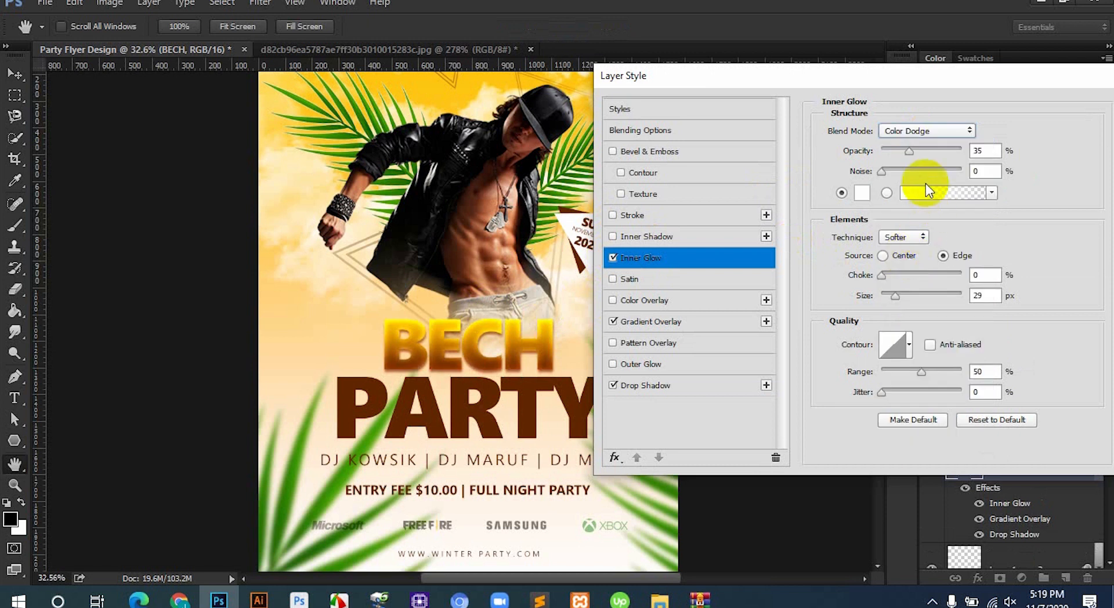
left_click_drag(910, 155, 942, 155)
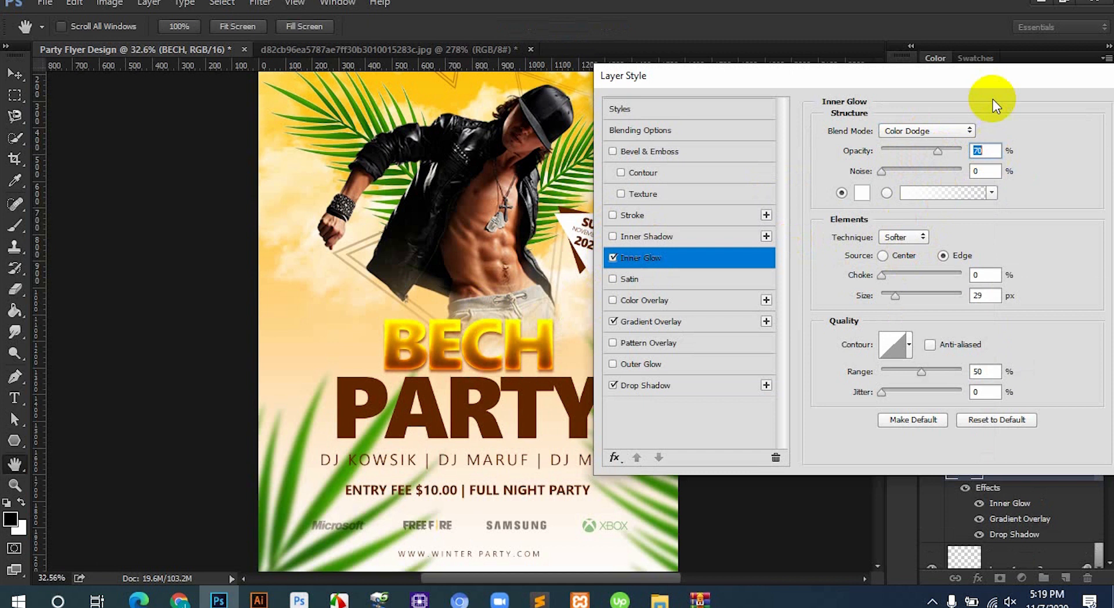
left_click(1043, 94)
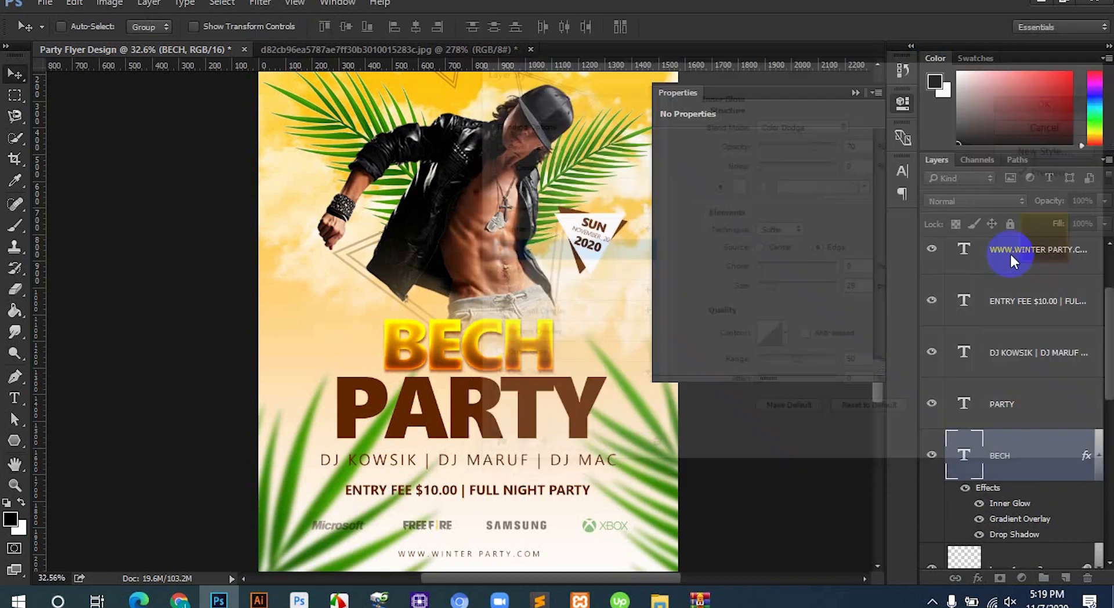
Copy the layer style from the BECH text and apply it to the PARTY text.
left_click(1098, 459)
right_click(1086, 459)
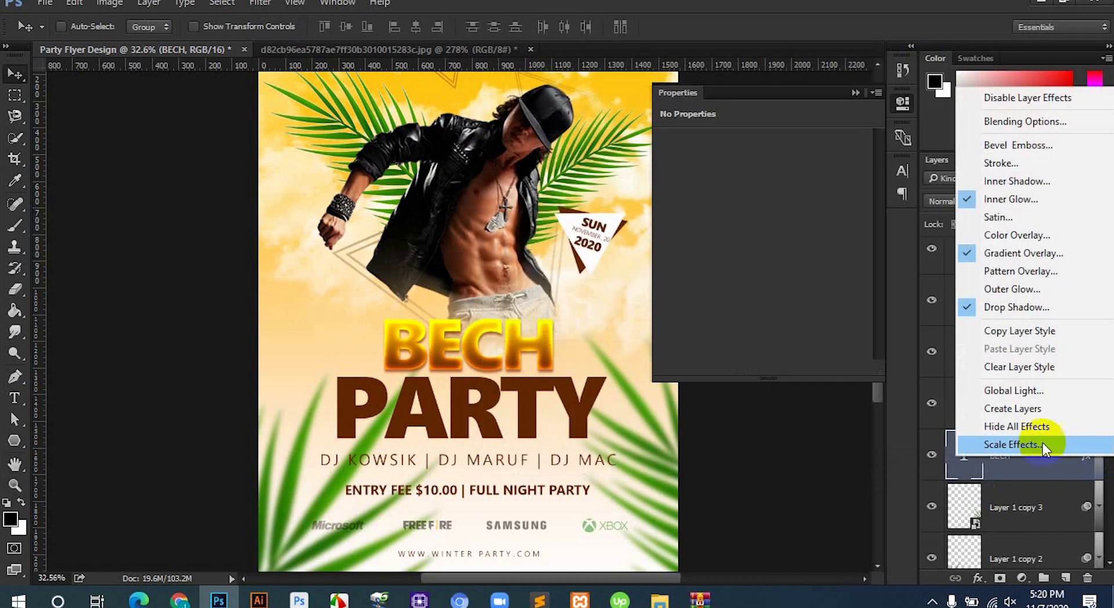
left_click(1004, 334)
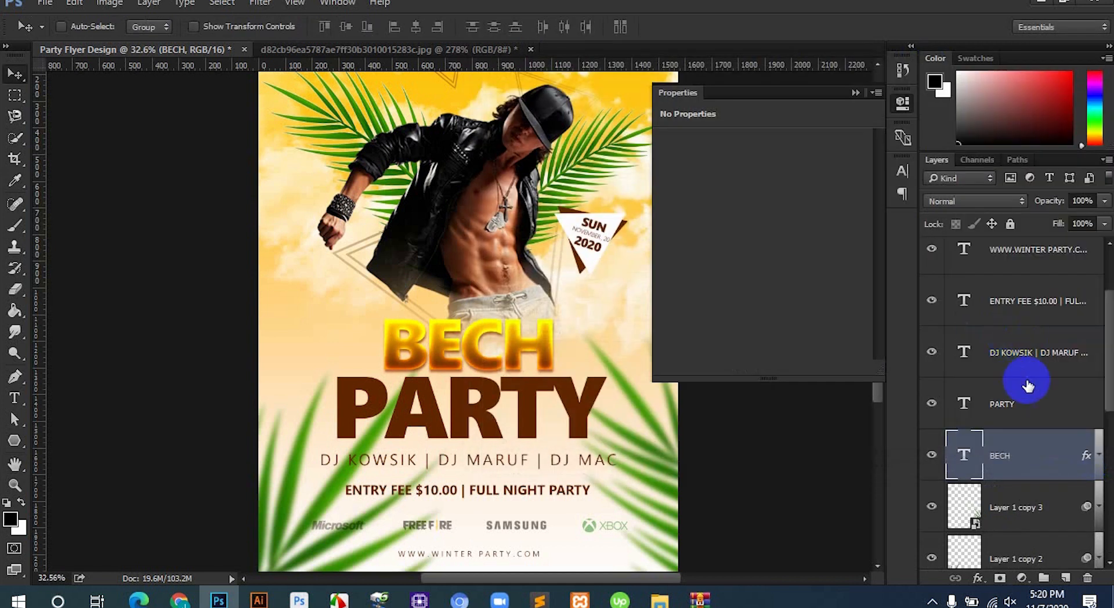
right_click(1045, 406)
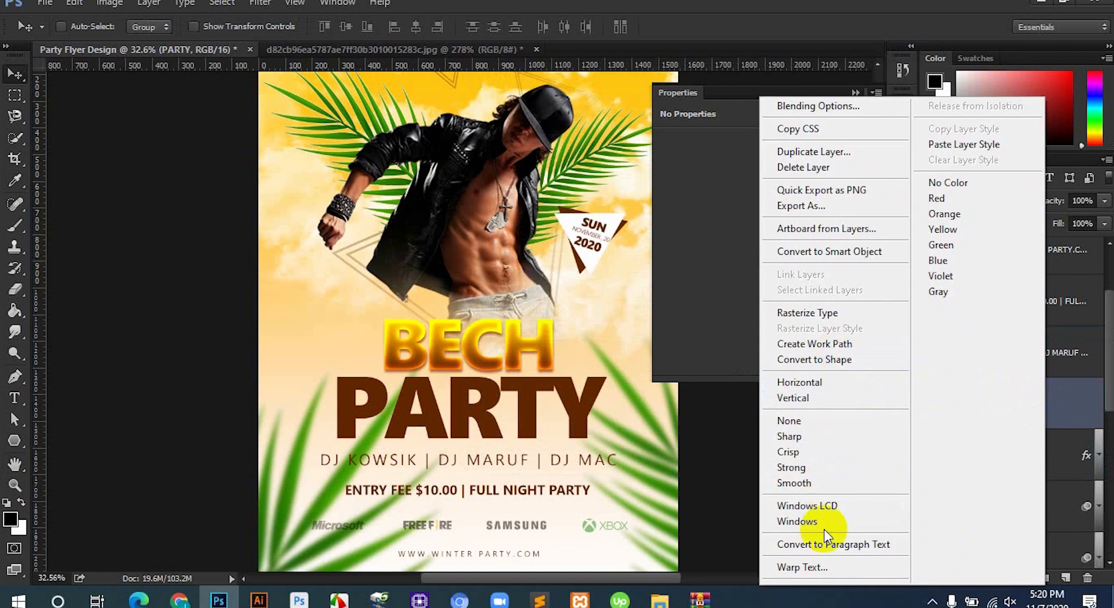
left_click(960, 146)
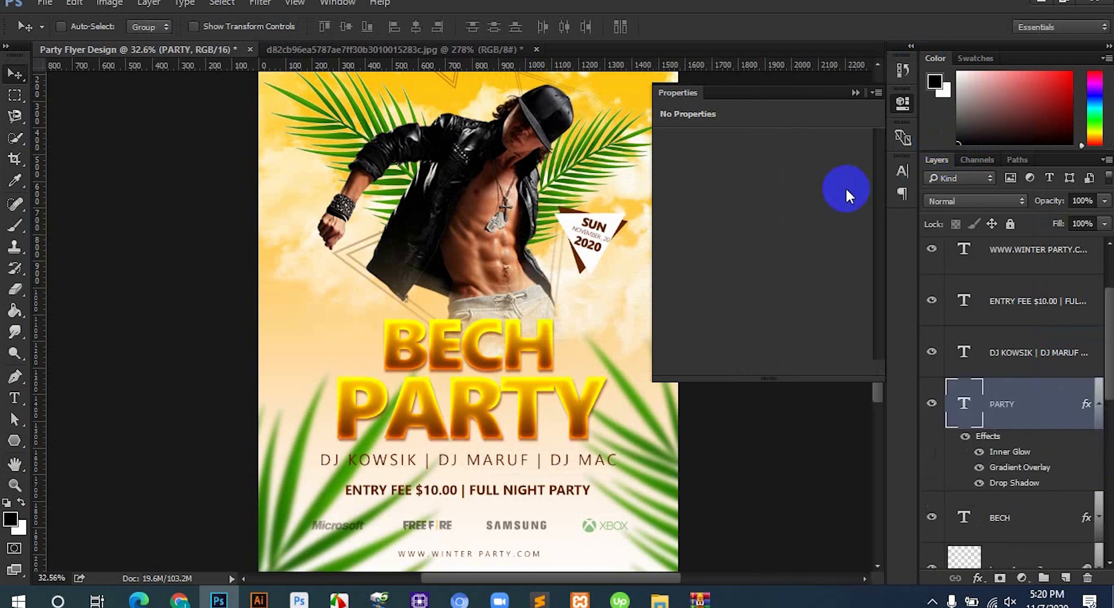
left_click(852, 92)
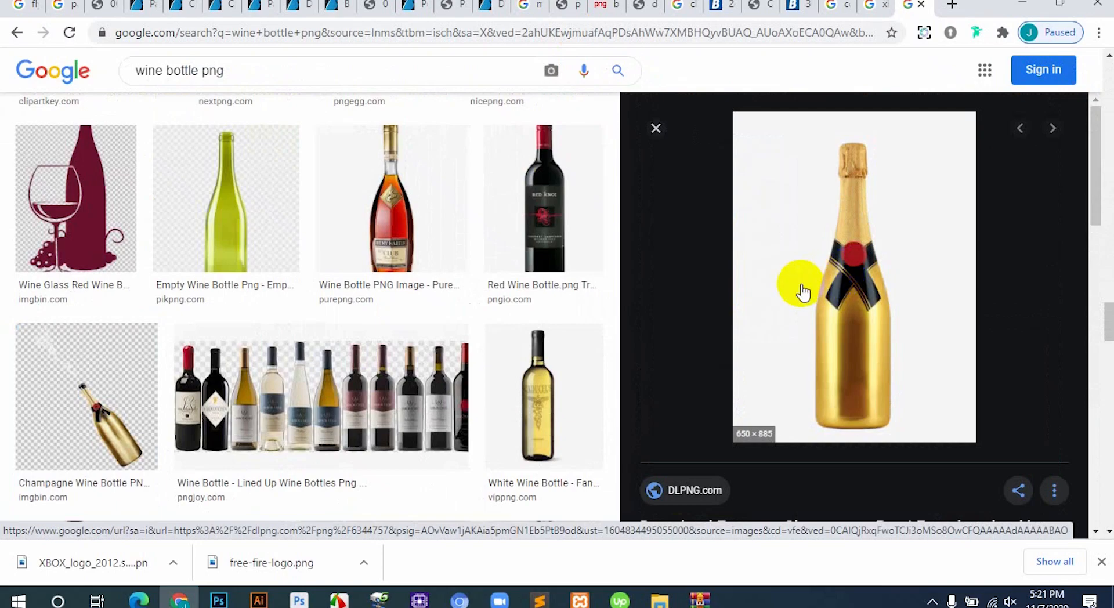
Copy the gold champagne bottle image from the wine bottle search results and paste it into the flyer in Photoshop.
scroll(804, 292, "down", 10)
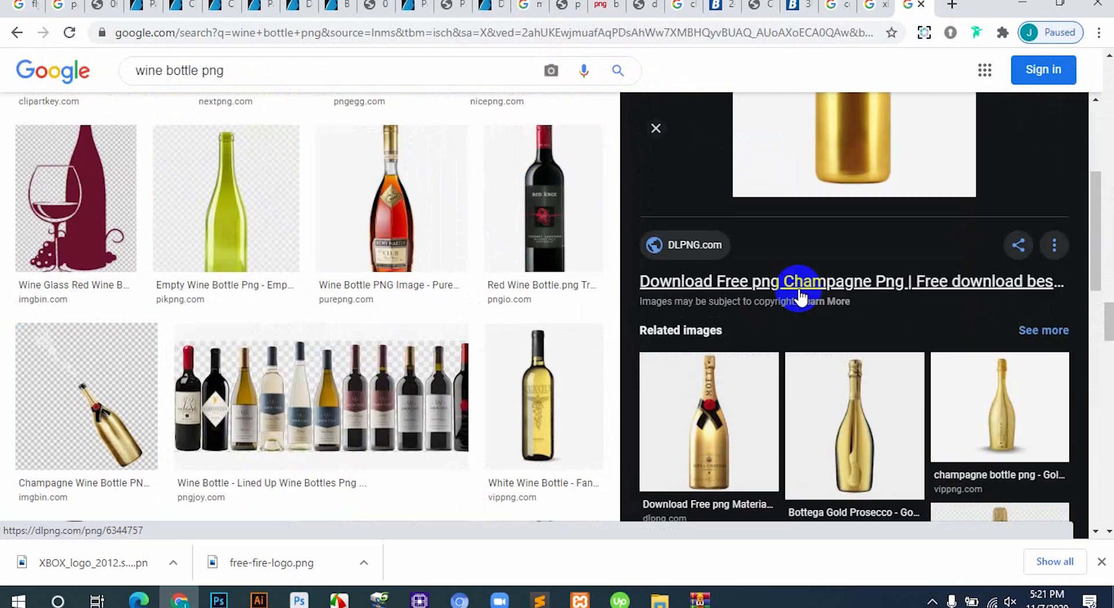
scroll(807, 298, "up", 10)
right_click(841, 159)
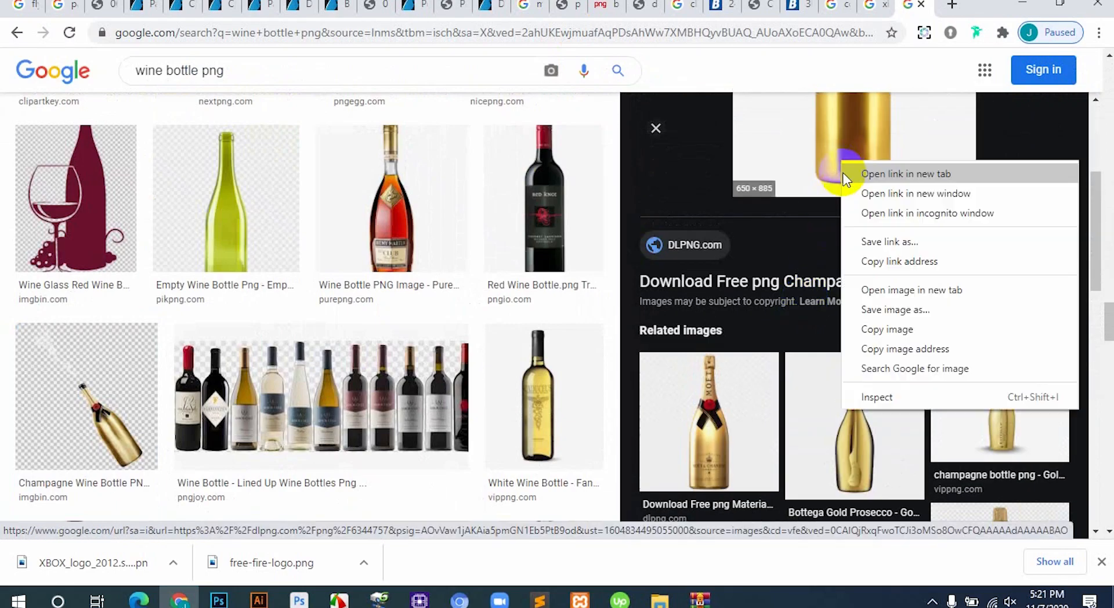
left_click(884, 337)
key("alt+Tab")
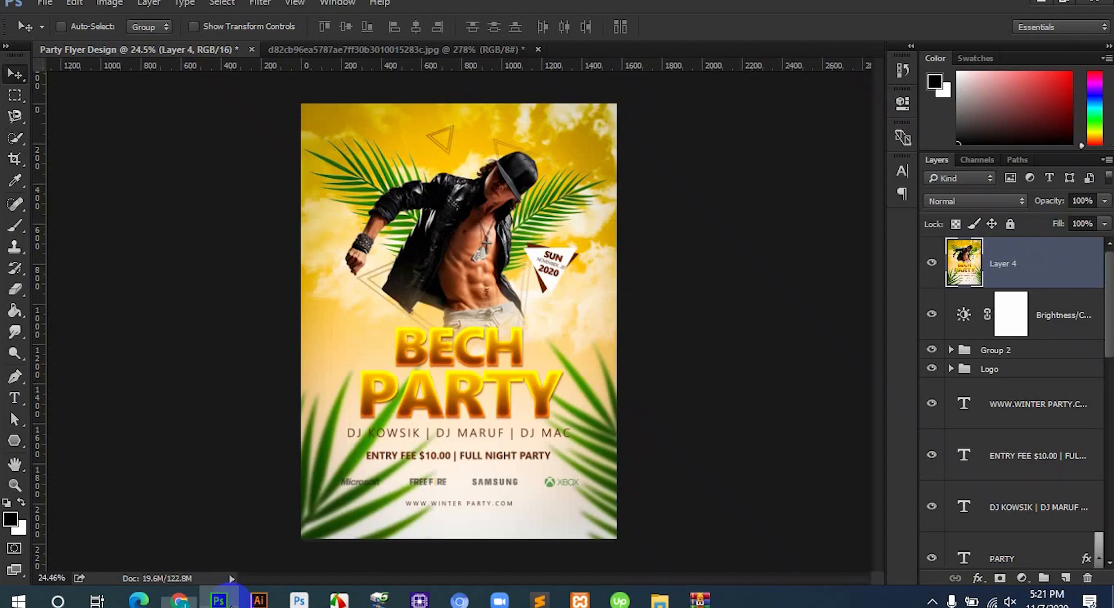
key("ctrl+v")
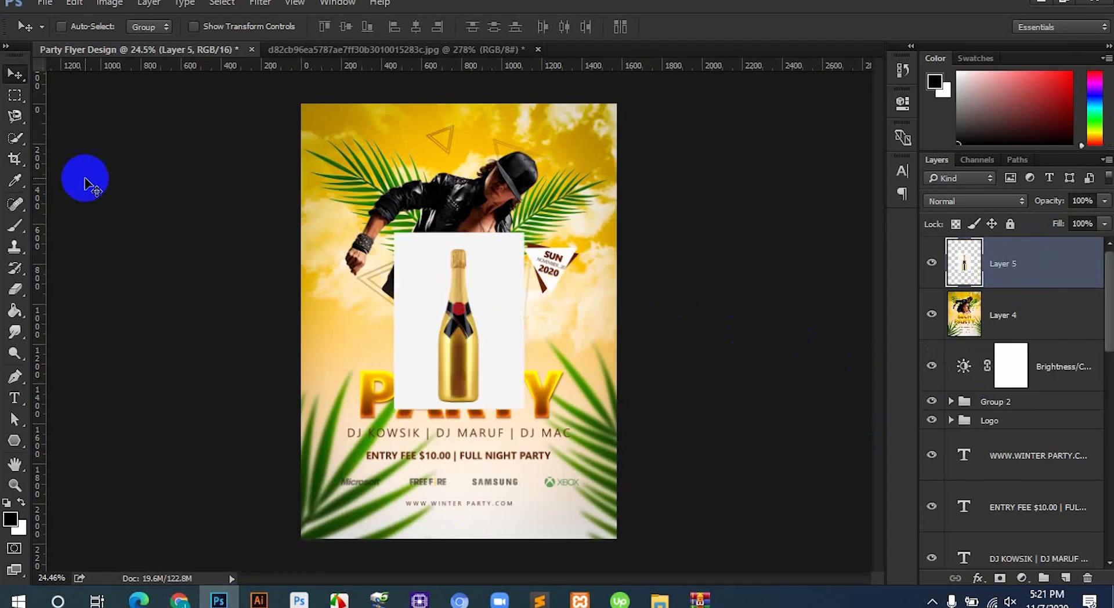
Select the white background around the champagne bottle with the Magic Wand, delete it and clear the selection.
left_click(15, 139)
left_click(15, 139)
left_click(17, 140)
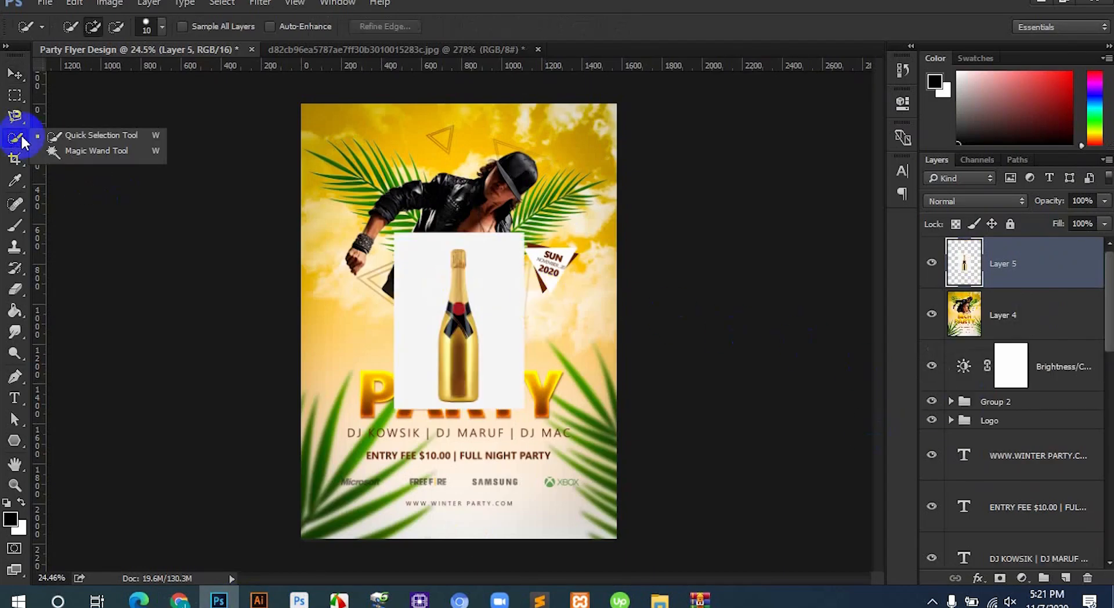
left_click(87, 136)
left_click(496, 295)
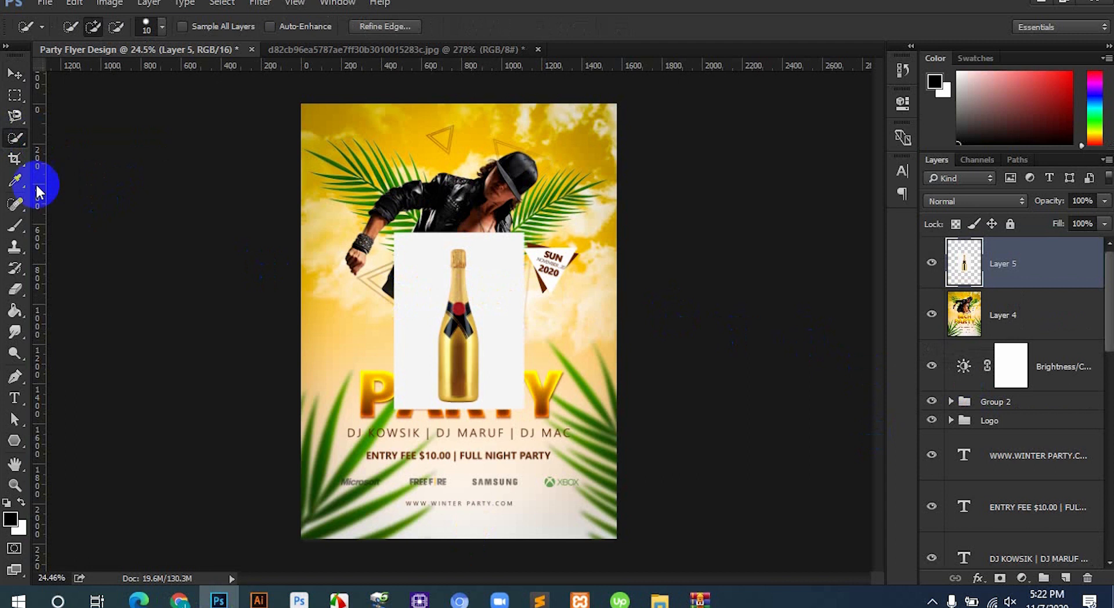
left_click(16, 159)
left_click(16, 138)
left_click(87, 151)
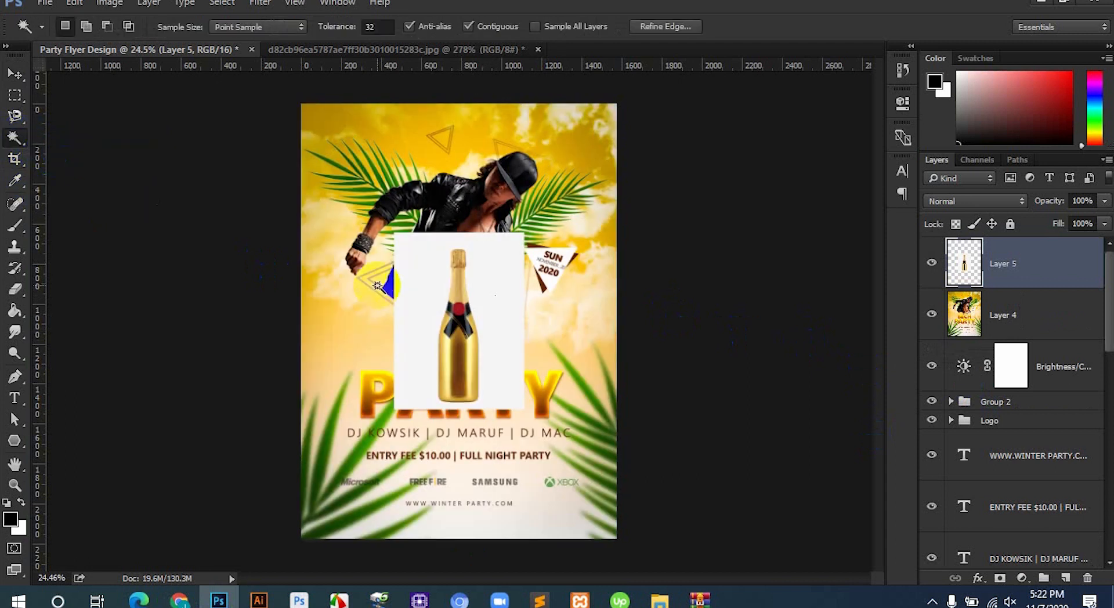
key("Delete")
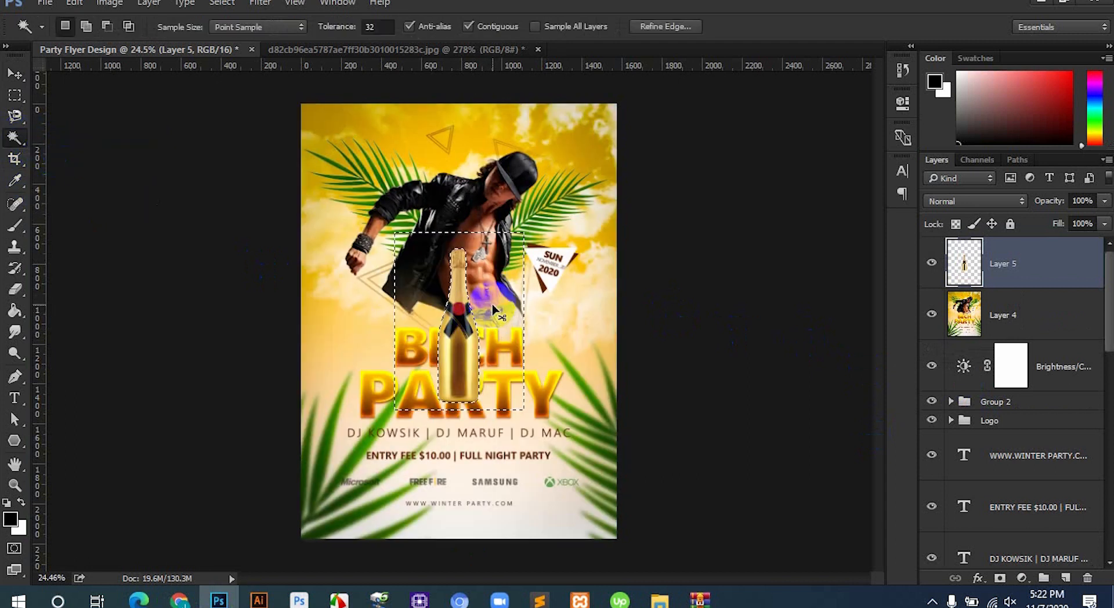
key("ctrl+d")
Convert the bottle layer to a smart object, then shrink it, tilt it and place it just left of the BECH title.
left_click(15, 74)
right_click(1001, 275)
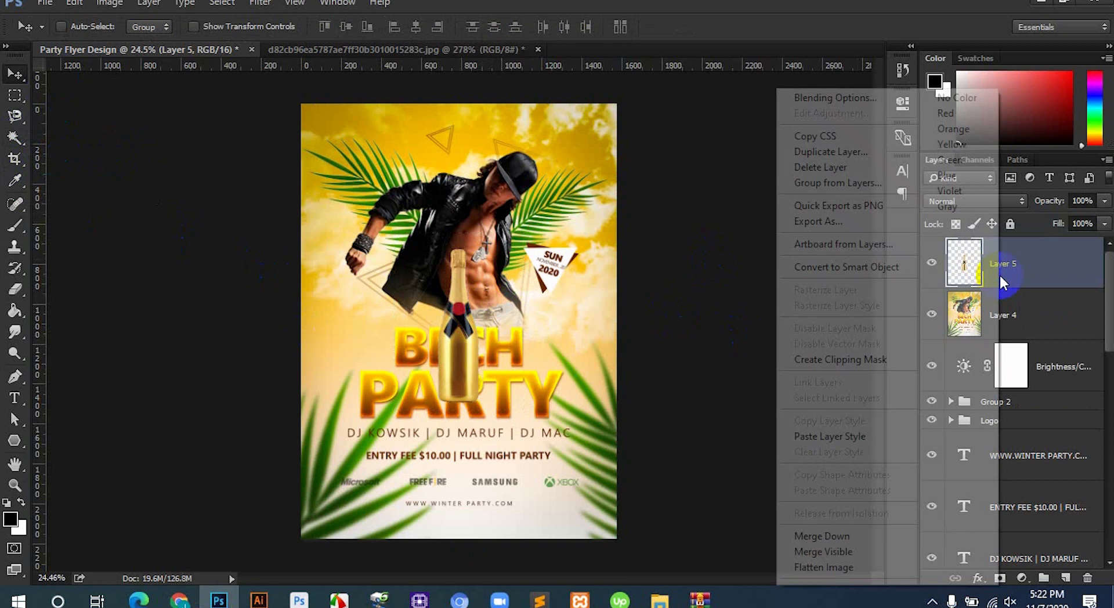
left_click(847, 268)
key("ctrl+t")
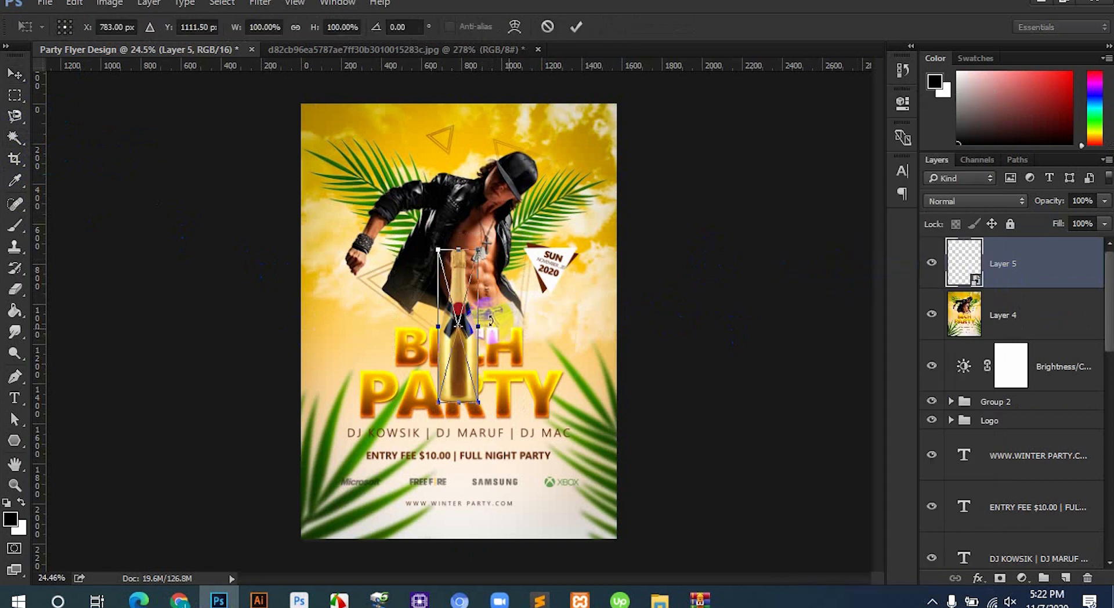
left_click_drag(490, 318, 400, 309)
left_click_drag(415, 334, 450, 275)
key("Return")
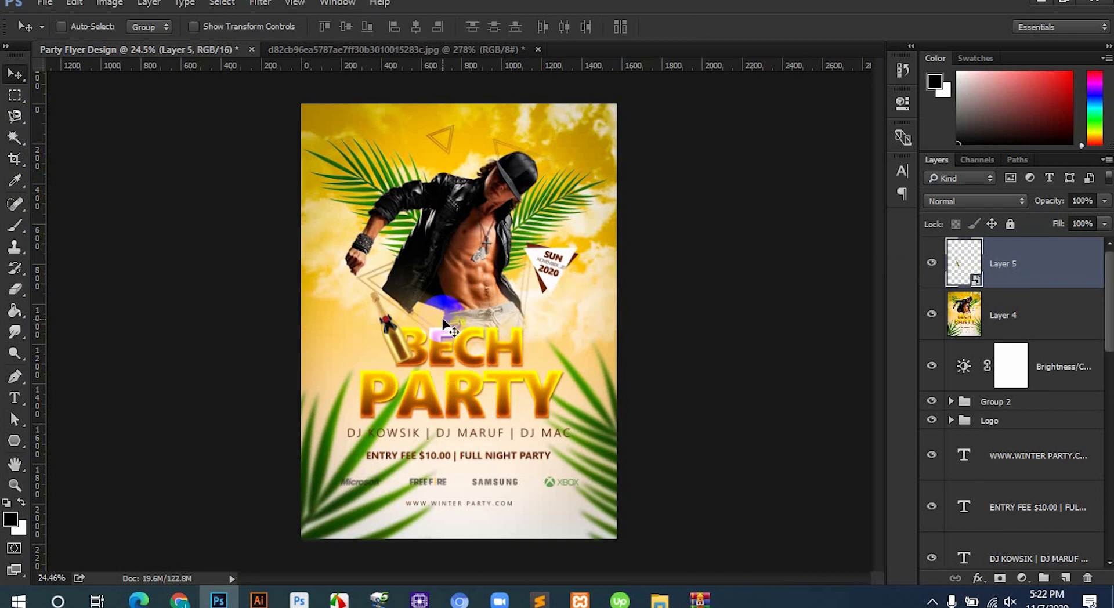
left_click_drag(443, 325, 441, 337)
Delete the merged Layer 4 and move the bottle layer below the title text, directly above Layer 1 copy 3.
left_click(962, 324)
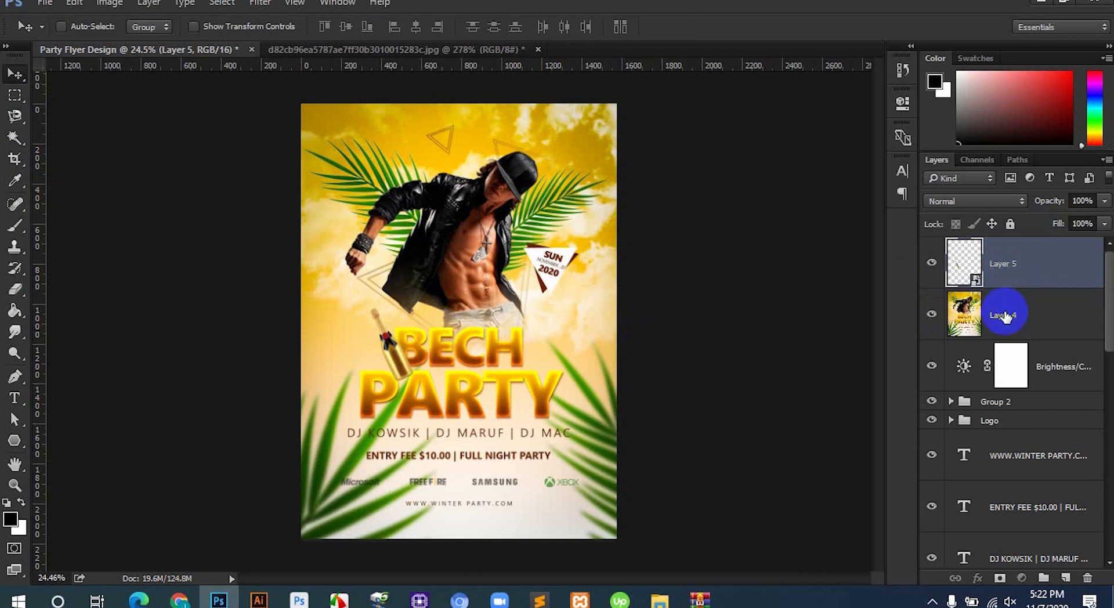
key("Delete")
left_click_drag(1005, 279, 995, 383)
scroll(1028, 355, "down", 5)
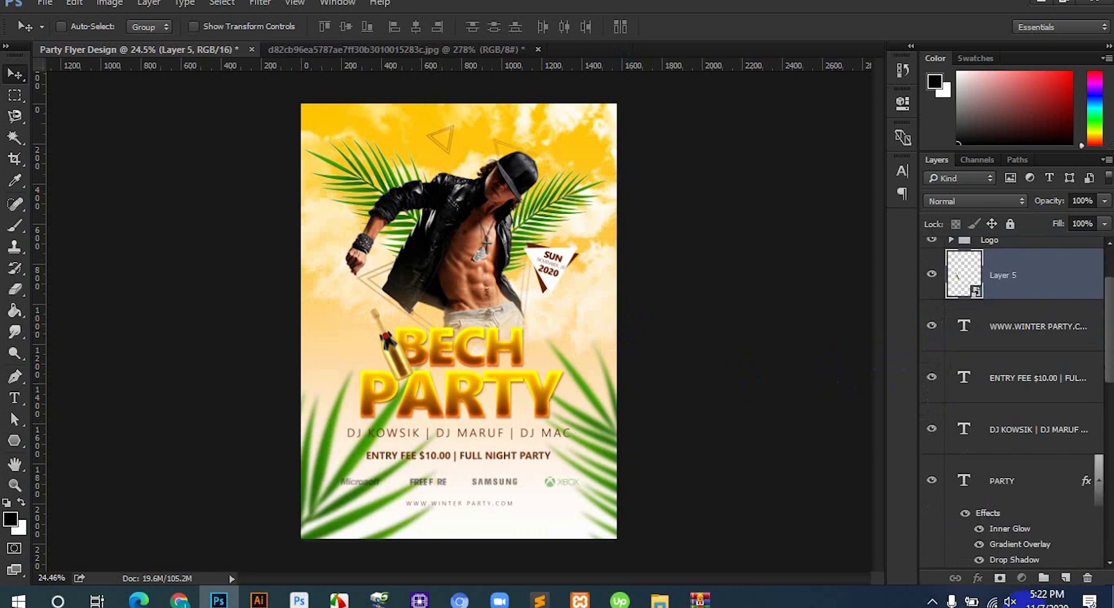
left_click_drag(1011, 592, 983, 476)
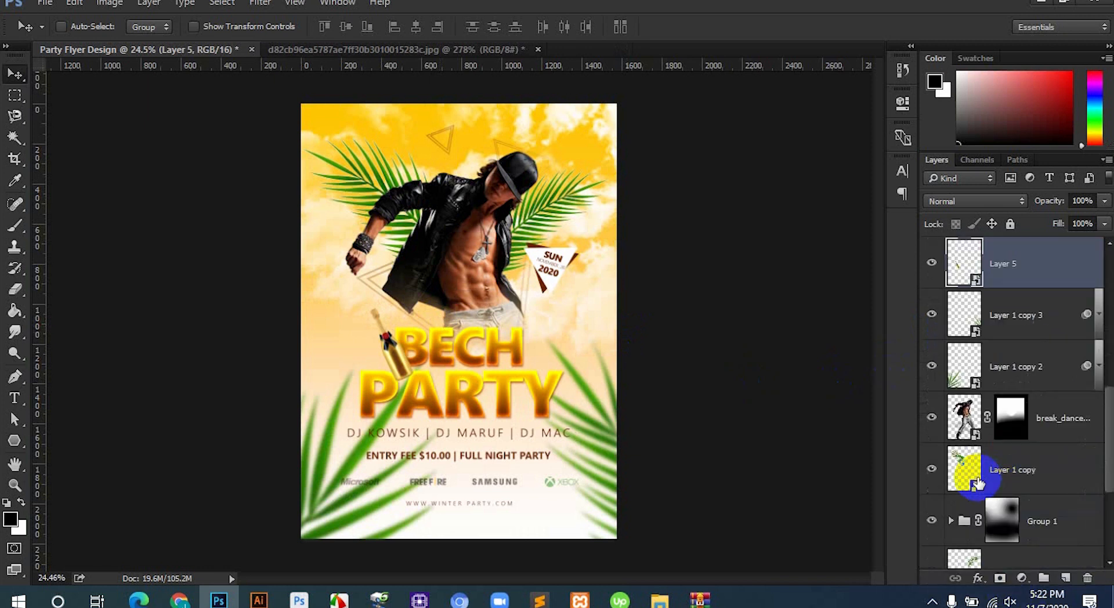
Duplicate the small champagne bottle and place the copy on the right side of the BECH title.
left_click_drag(436, 379, 594, 366)
key("ctrl+t")
key("Return")
key("ctrl+t")
key("Return")
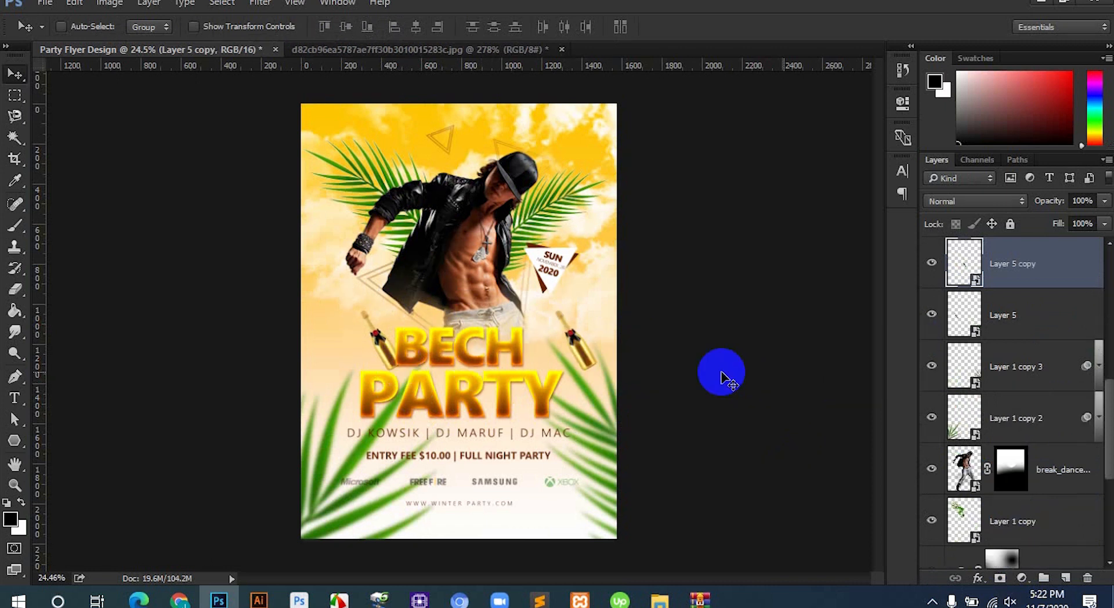
Move the bottle copy's layer above Group 2, then enlarge it, tilt it to the right and place it in the flyer's lower-right corner.
left_click_drag(1055, 295, 1010, 290)
key("ctrl+t")
left_click_drag(626, 342, 630, 273)
left_click_drag(569, 343, 583, 295)
left_click_drag(645, 342, 649, 330)
left_click_drag(574, 329, 595, 481)
mouse_move(673, 483)
left_mouse_down()
mouse_move(662, 508)
mouse_move(588, 466)
mouse_move(662, 482)
left_mouse_up()
mouse_move(629, 423)
left_mouse_down()
mouse_move(627, 443)
mouse_move(622, 406)
left_mouse_up()
key("Return")
left_click_drag(595, 471, 611, 498)
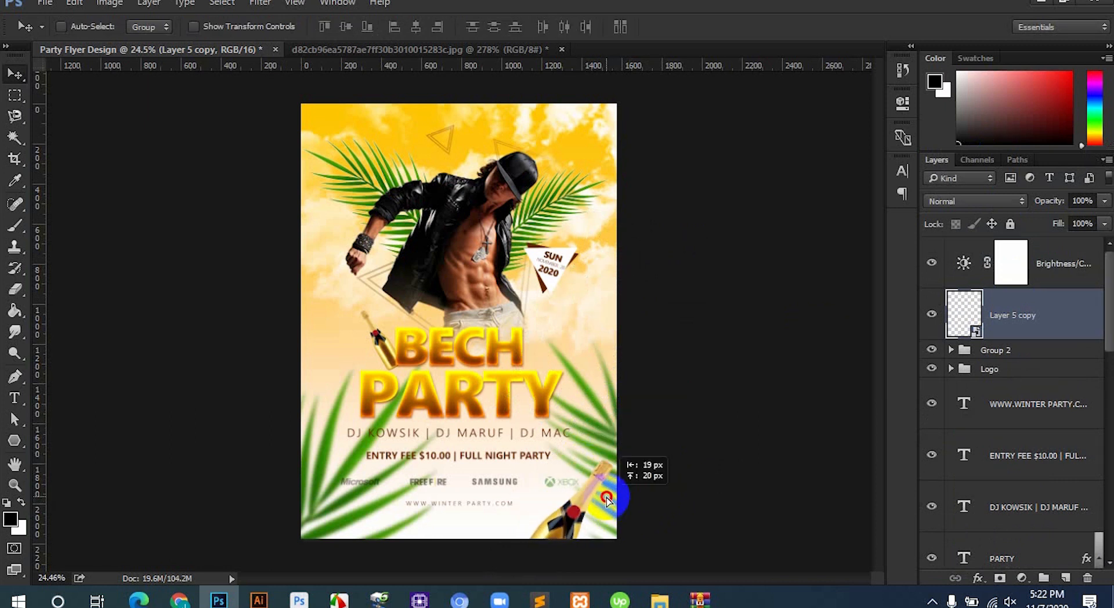
Apply a Gaussian Blur with a 9.6 pixel radius to the large corner bottle.
left_click(260, 3)
mouse_move(325, 181)
left_click(499, 245)
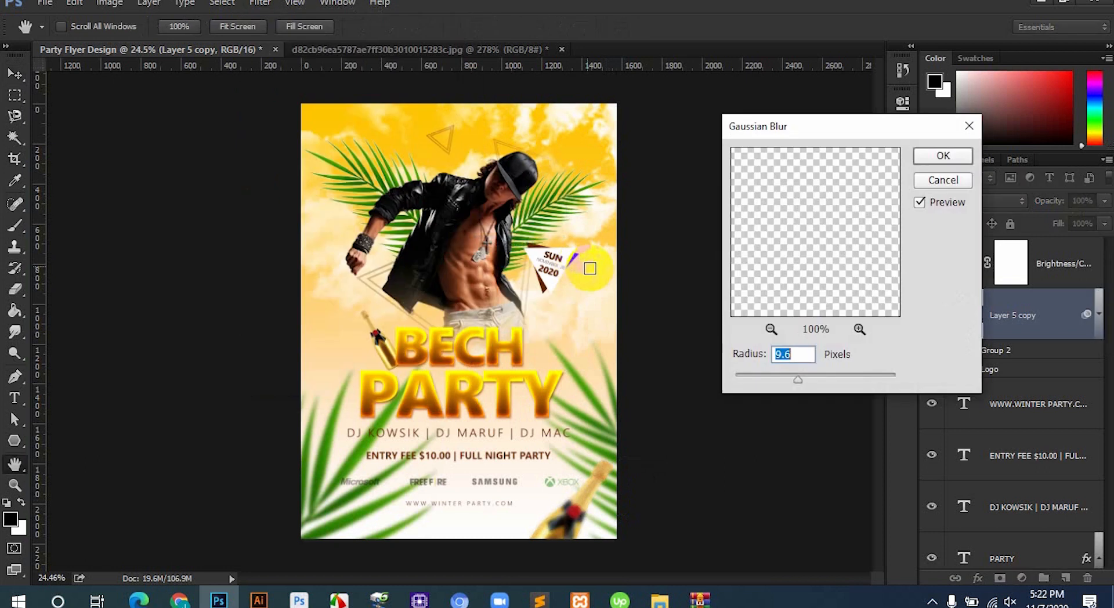
left_click(963, 155)
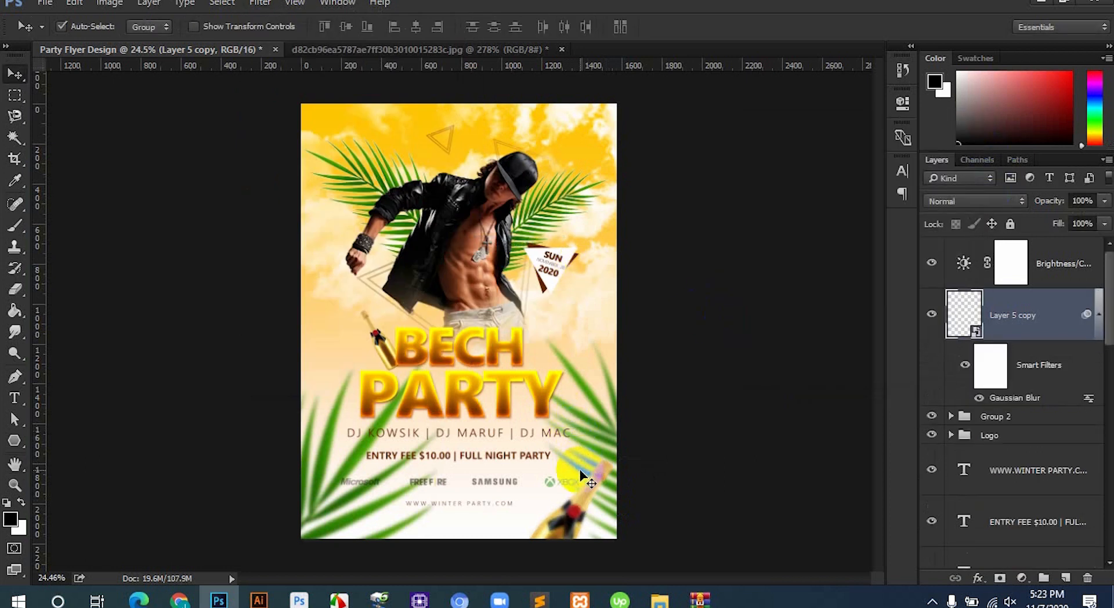
Enlarge the blurred corner bottle to about 142%, rotate it to about 28.6° and reposition it in the lower-right corner.
key("ctrl+t")
left_click(604, 244)
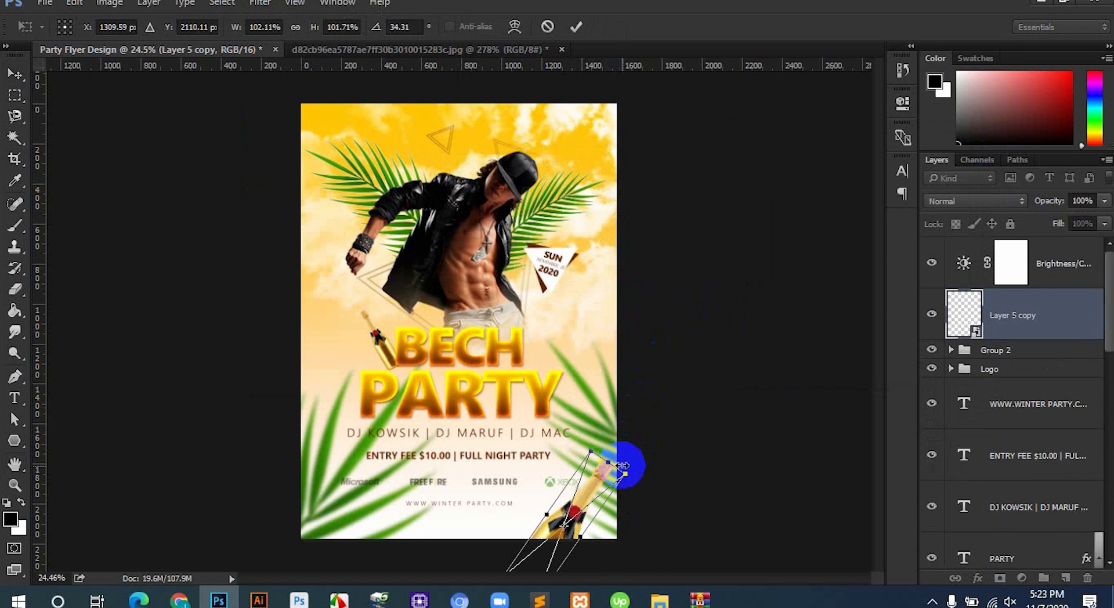
left_click_drag(624, 472, 590, 485)
left_click_drag(687, 508, 686, 495)
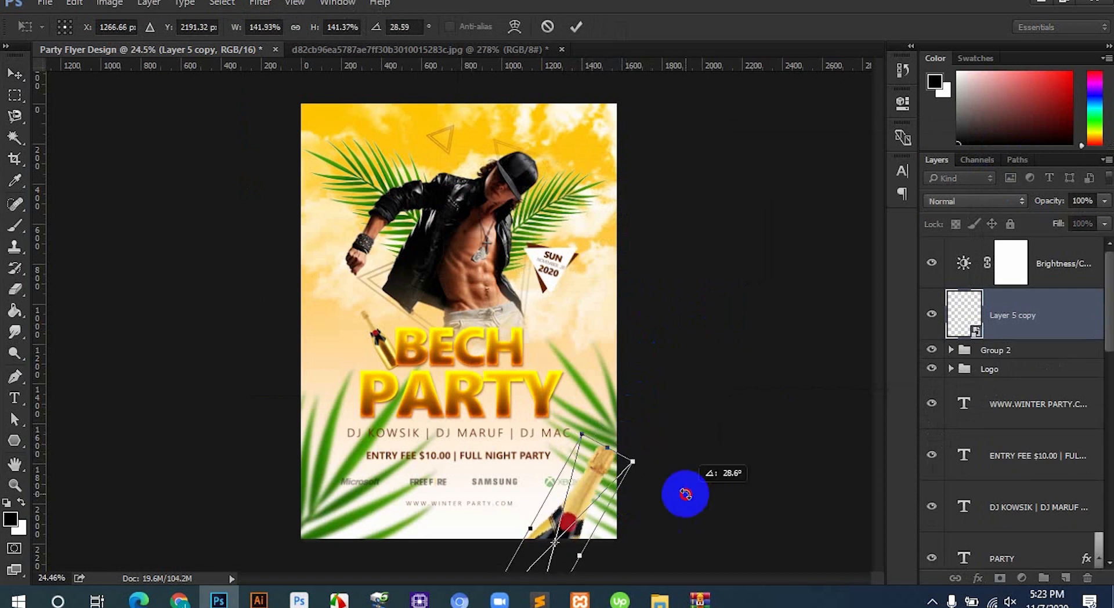
key("Return")
left_click_drag(595, 448, 603, 464)
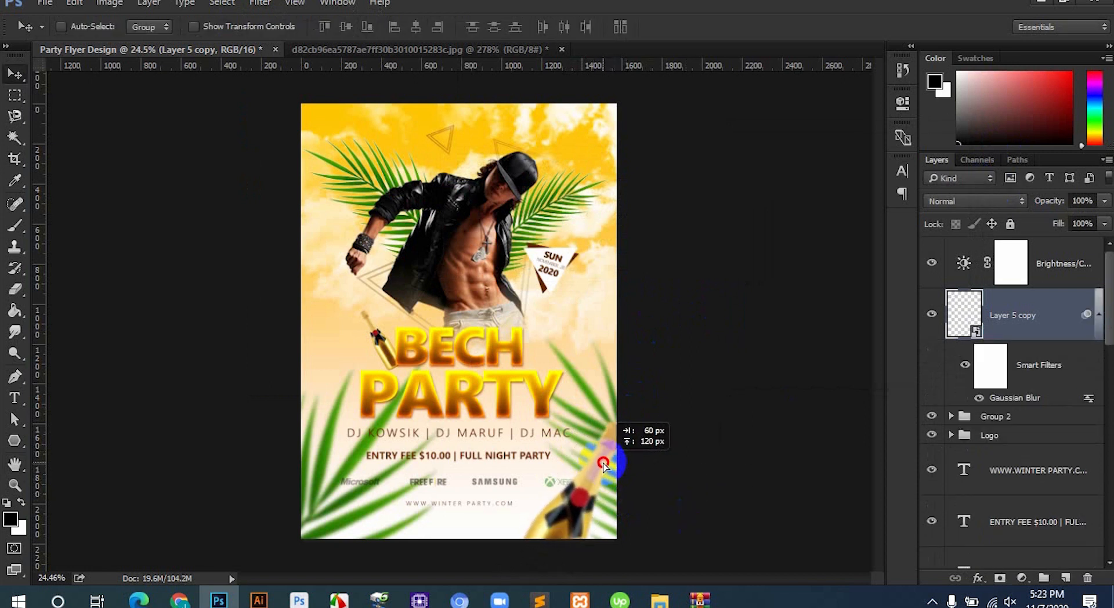
Examine the flyer's title, bottles and bottom text up close, and review the whole design in full-screen view.
scroll(568, 460, "up", 4)
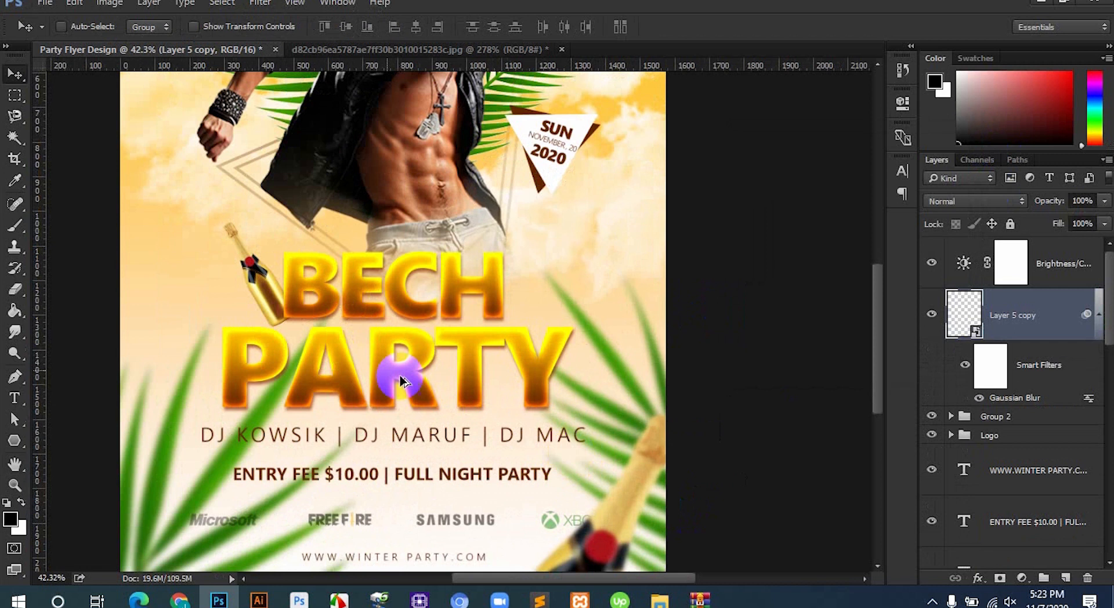
scroll(383, 367, "up", 3)
scroll(383, 367, "down", 4)
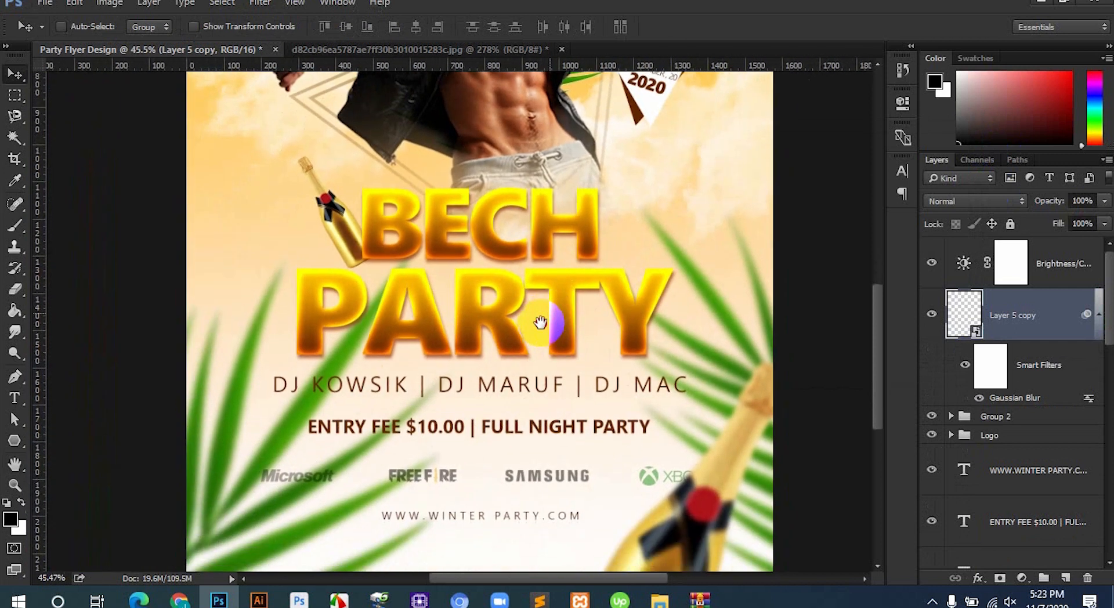
scroll(541, 329, "down", 2)
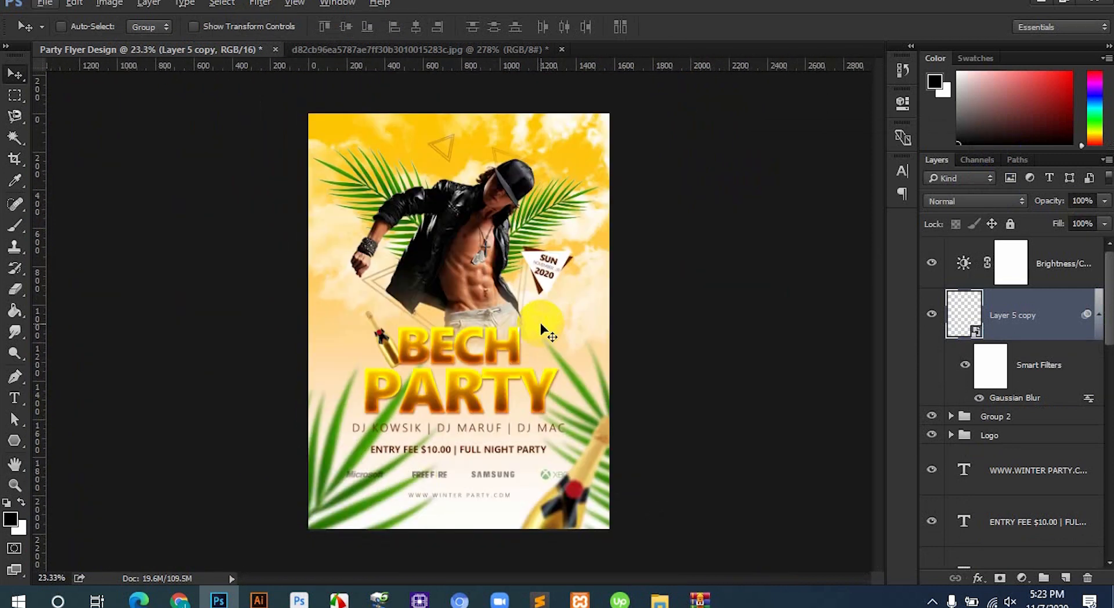
key("f")
key("f")
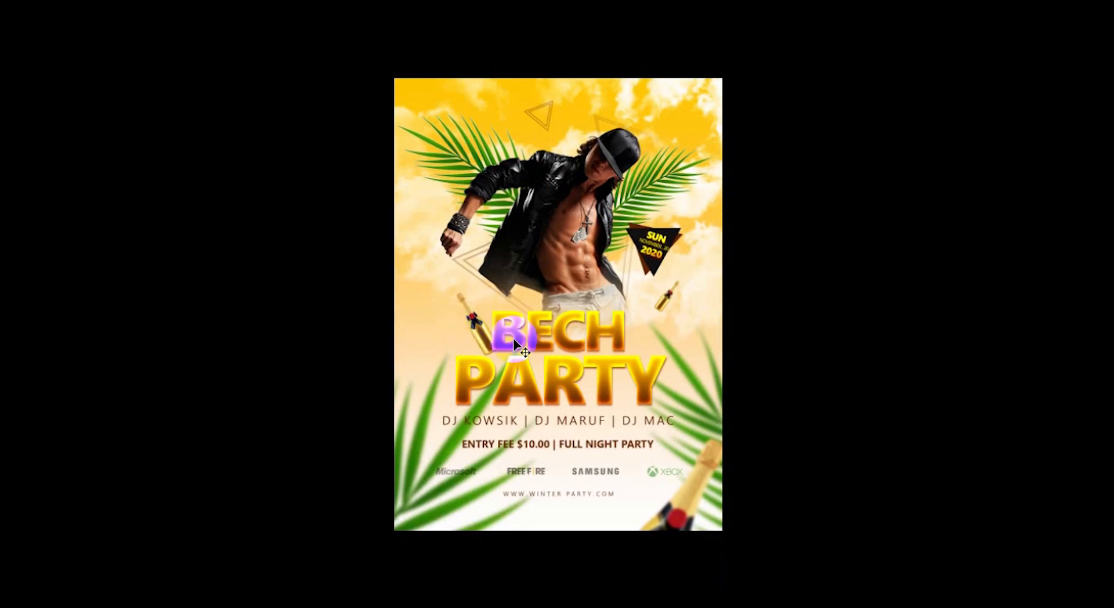
scroll(523, 340, "up", 1)
scroll(523, 340, "up", 1)
key("alt+space")
key("Escape")
scroll(596, 335, "down", 1)
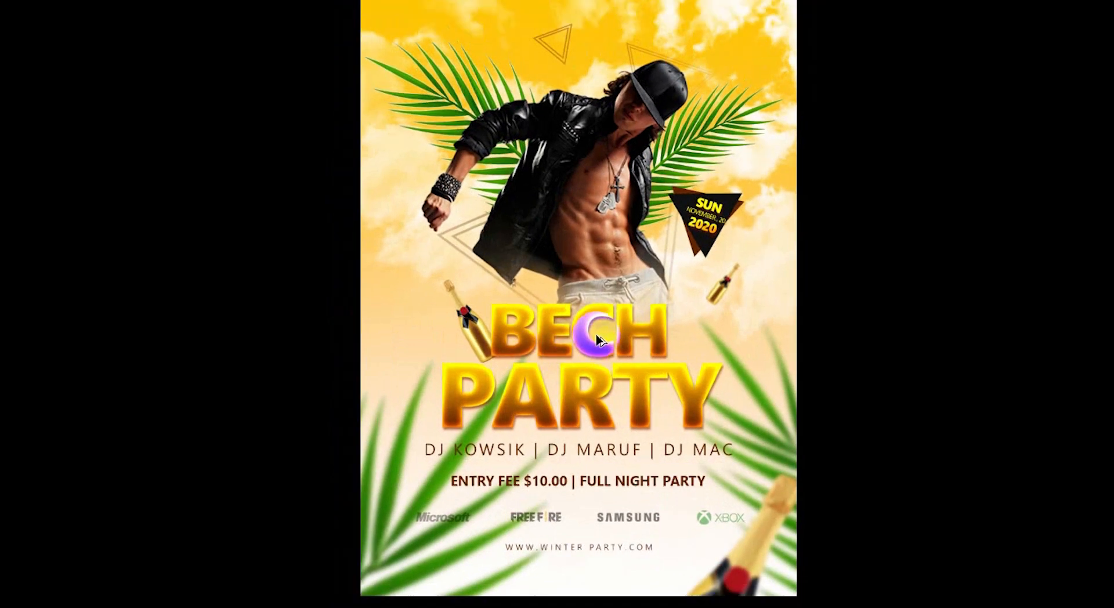
left_click_drag(621, 323, 576, 340)
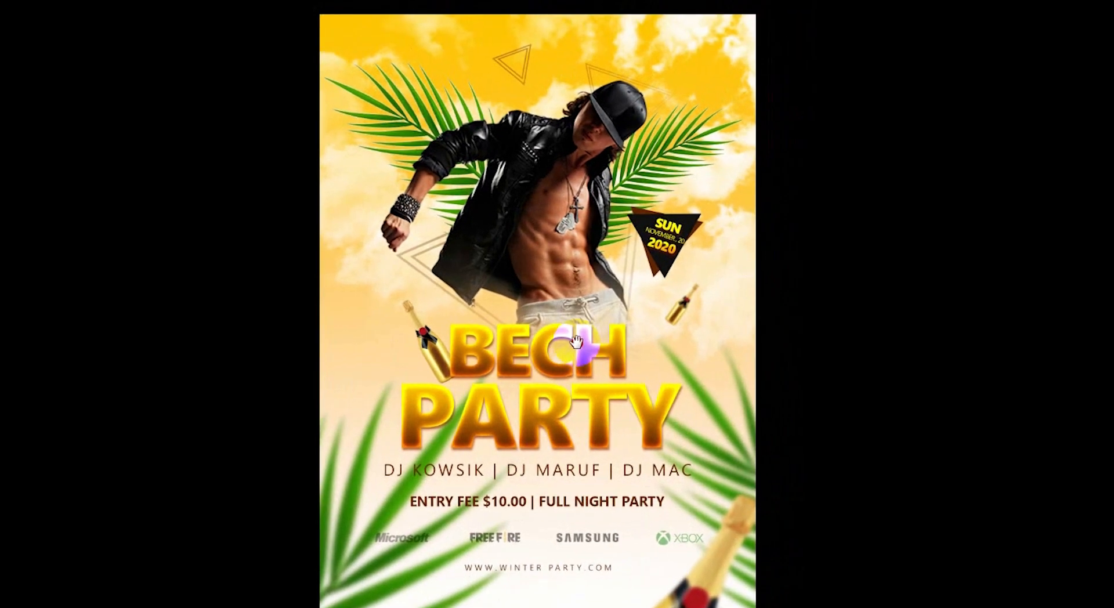